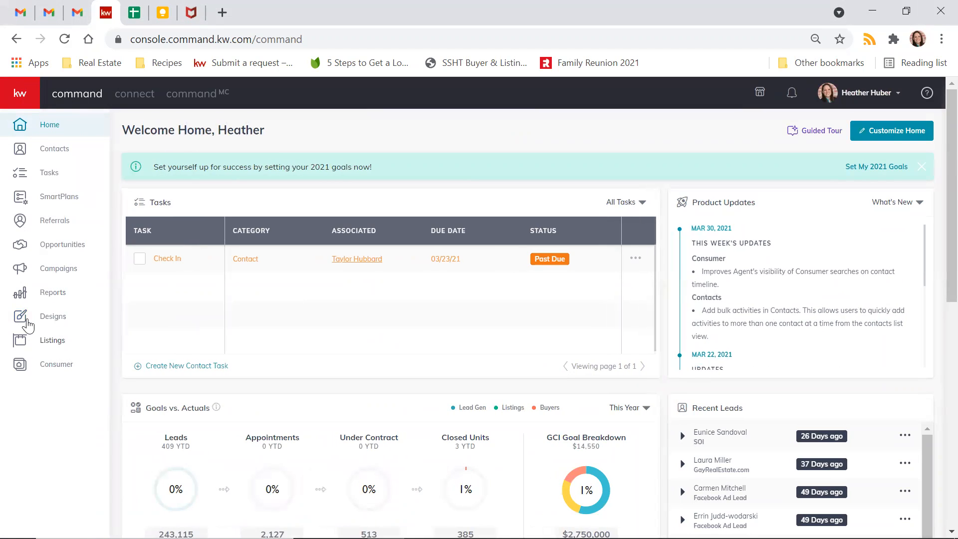
- Open Designs from the left sidebar to list the 10 saved design templates
left_click(56, 318)
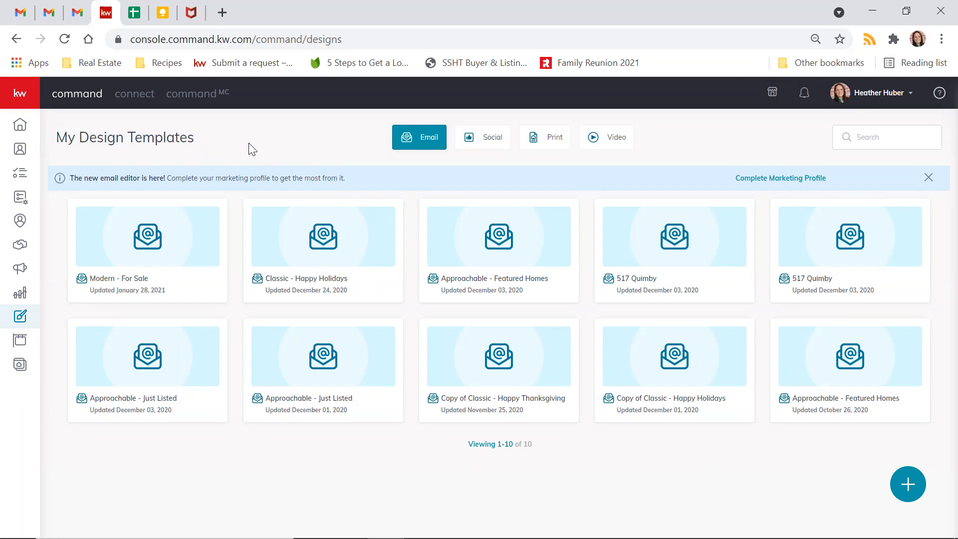
- Compare the Social and Print templates, then start a new design from the Social view
left_click(476, 140)
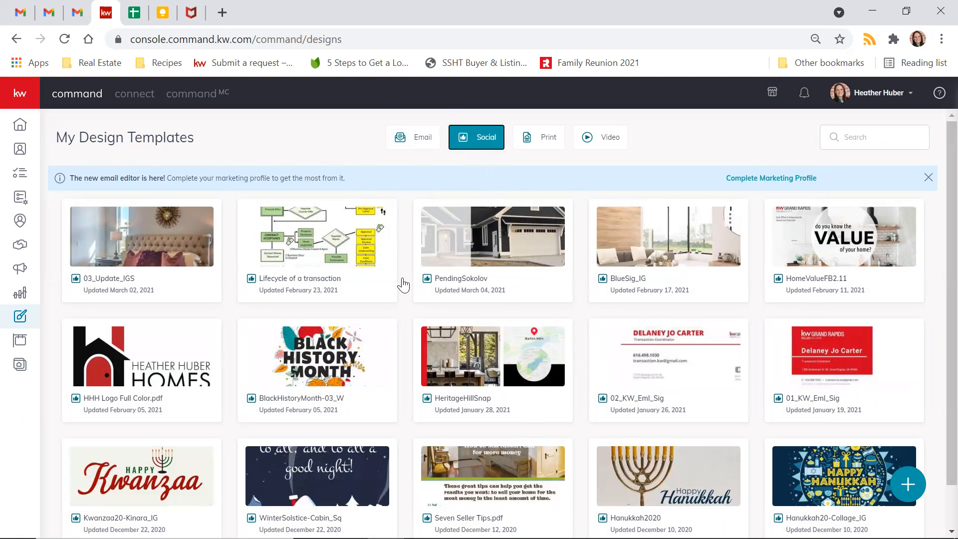
left_click(538, 141)
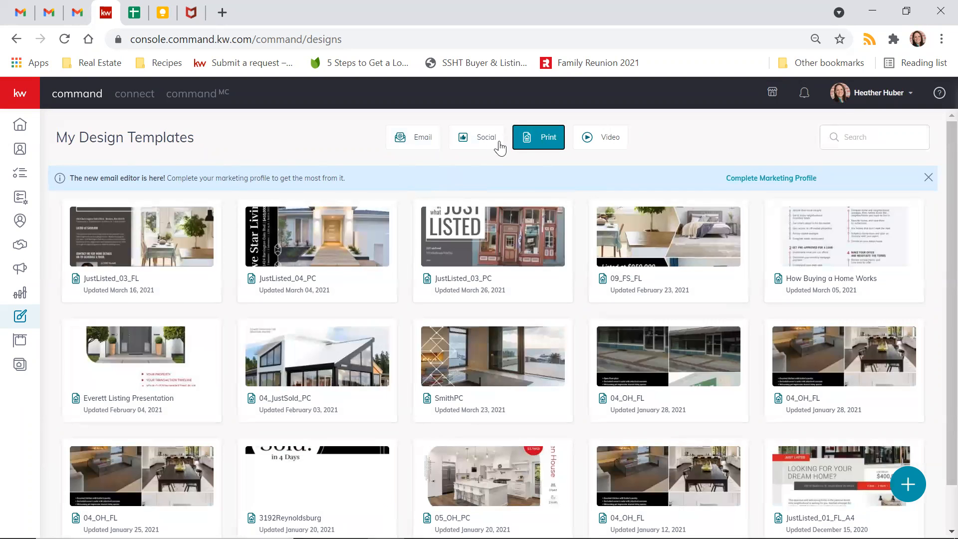
left_click(498, 144)
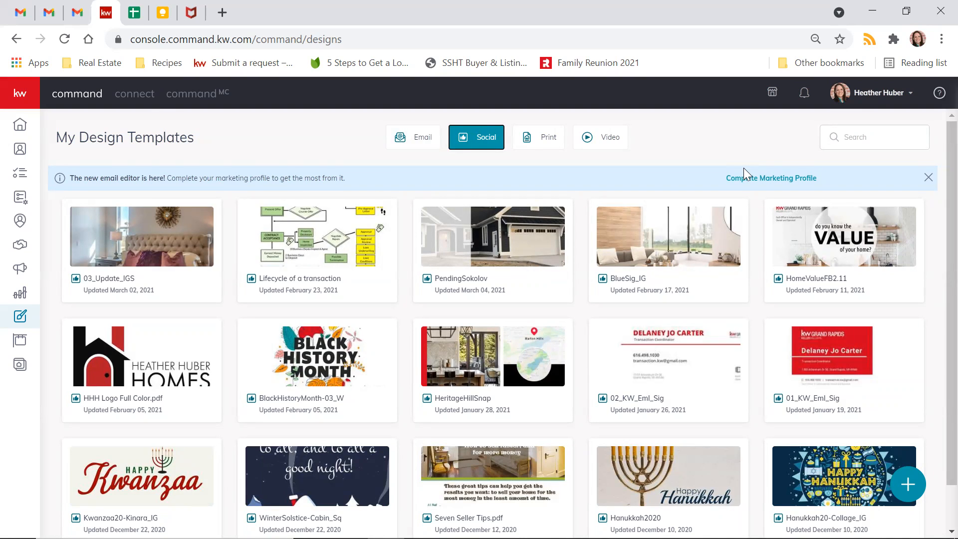
left_click(910, 492)
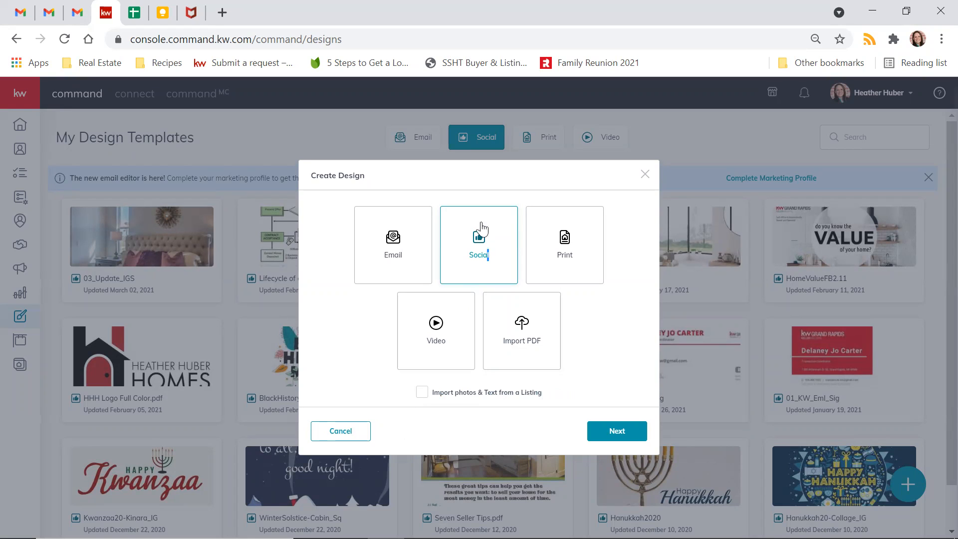
- Continue as Social into the template library and open the New Designs collection under Collections
left_click(626, 438)
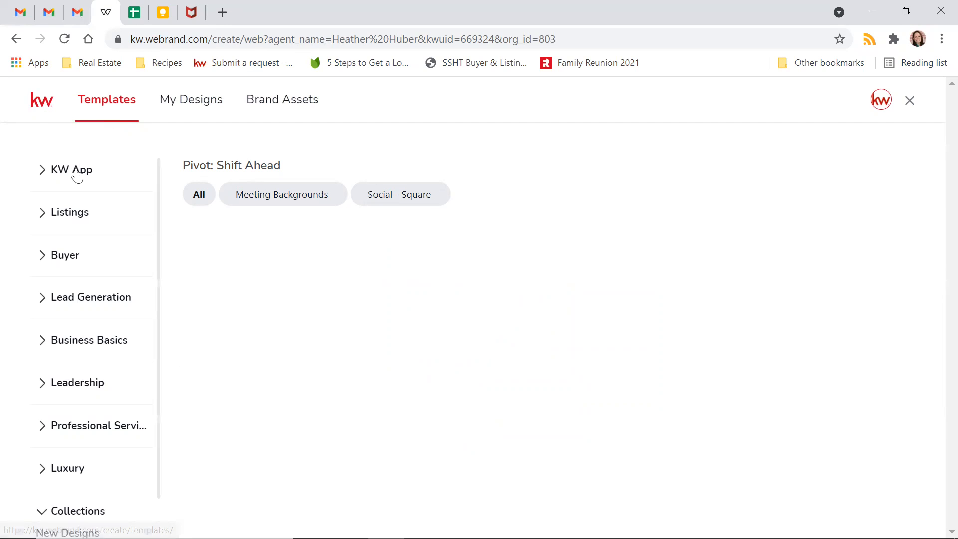
scroll(72, 314, "down", 1)
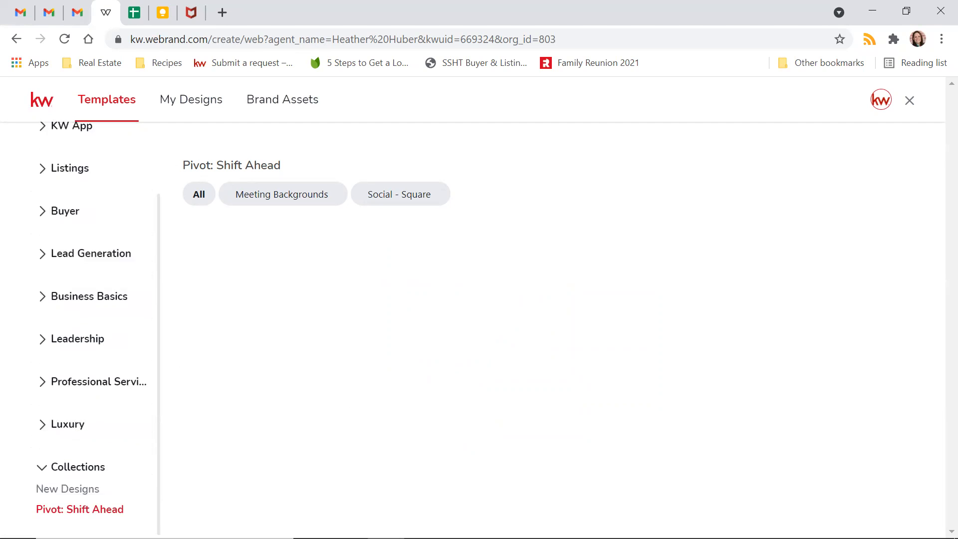
scroll(104, 446, "up", 1)
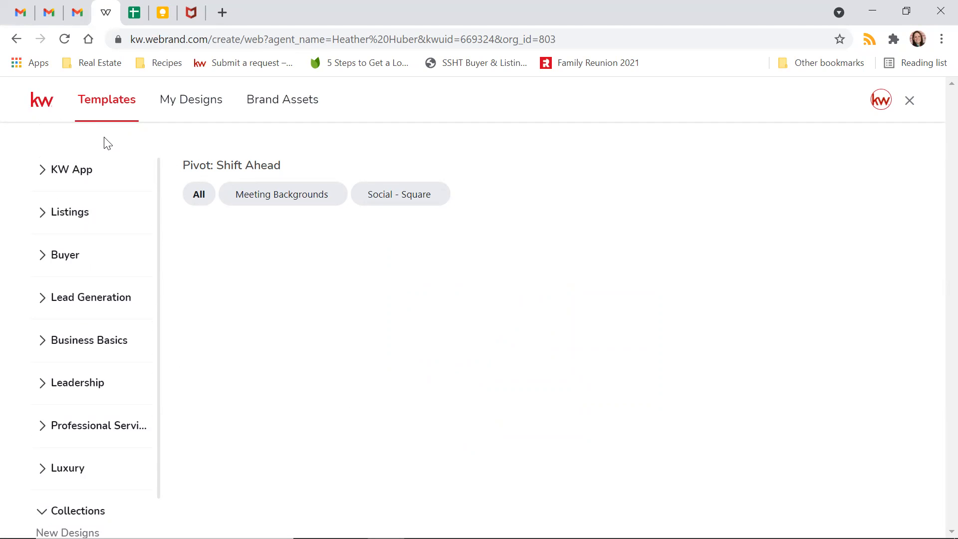
scroll(104, 142, "down", 1)
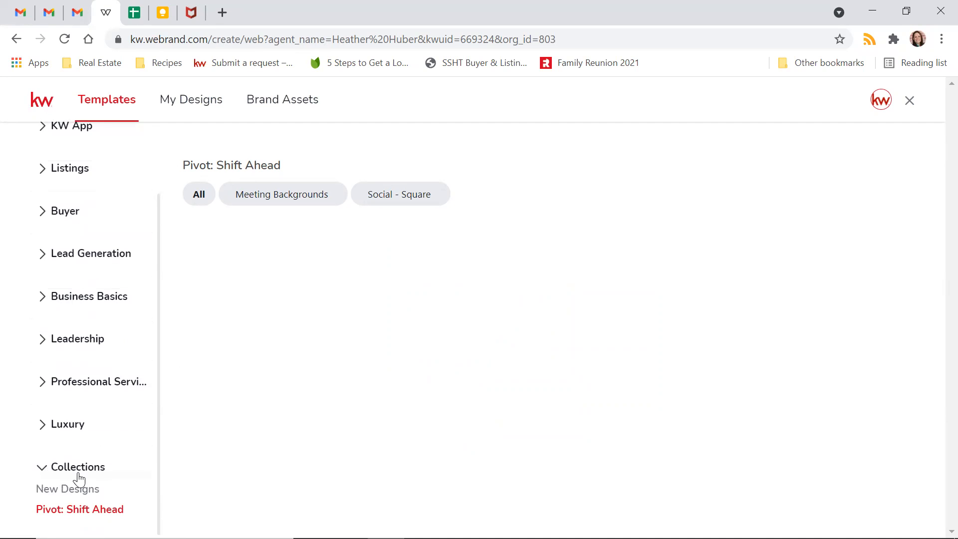
left_click(56, 477)
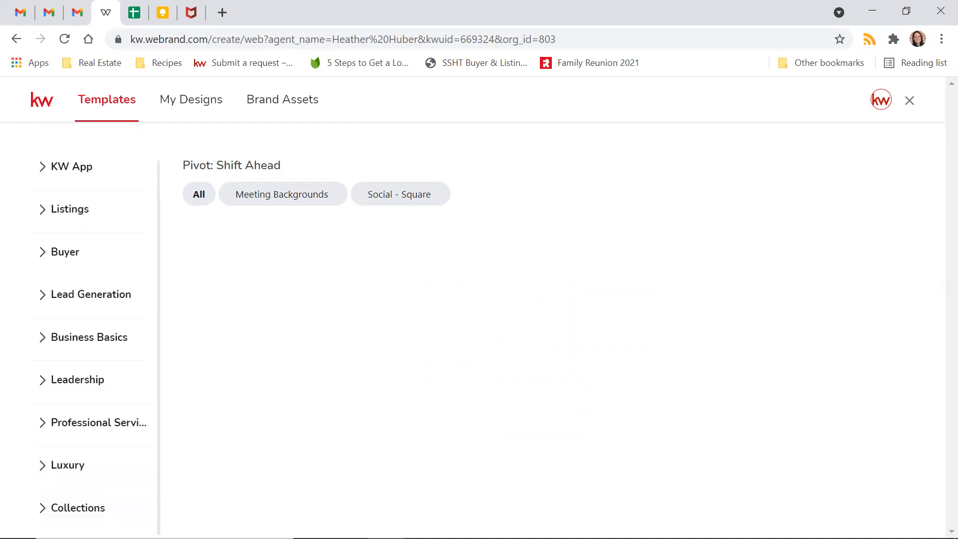
left_click(45, 510)
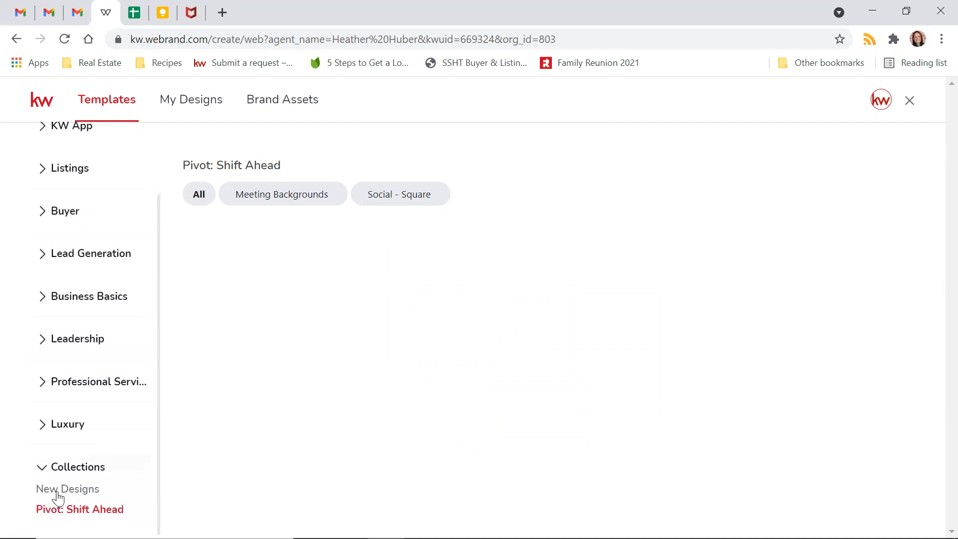
left_click(71, 493)
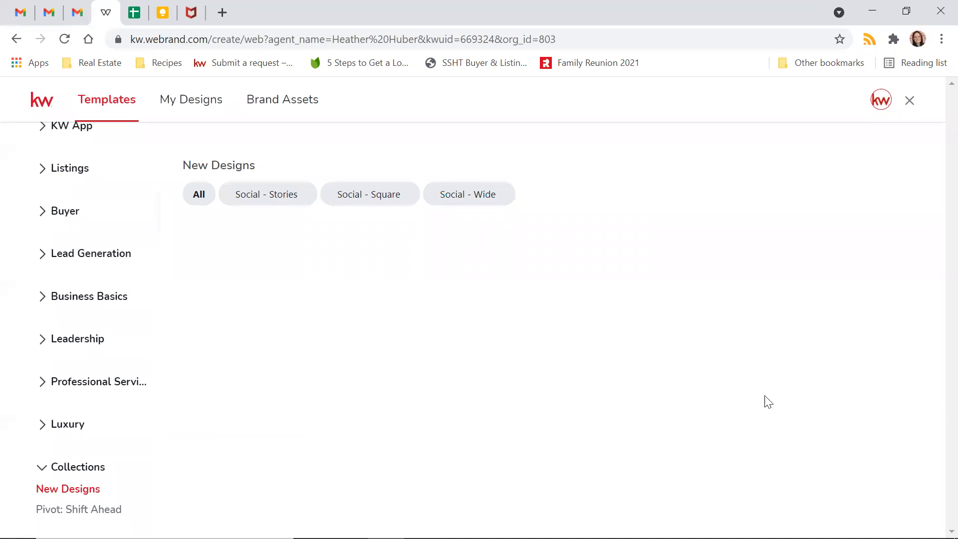
left_click(277, 195)
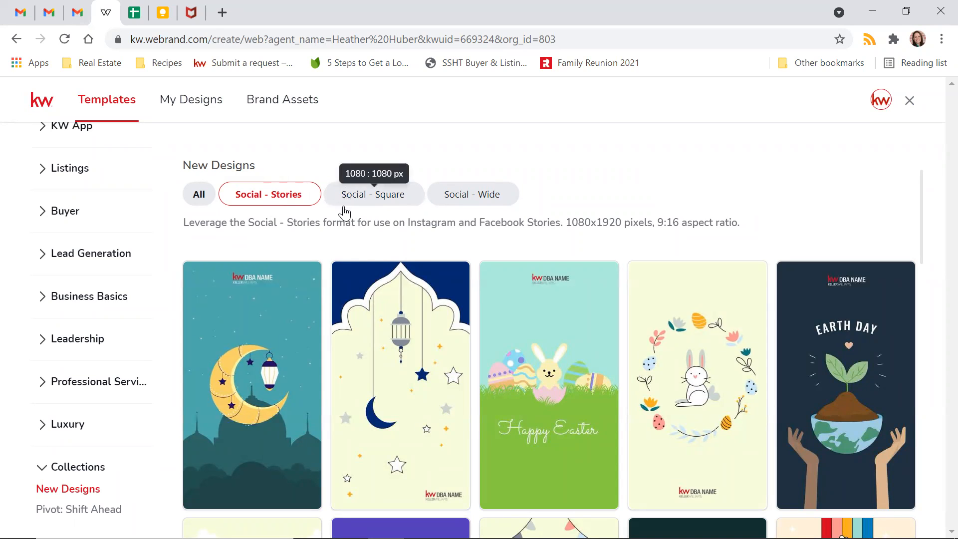
left_click(368, 193)
mouse_move(385, 373)
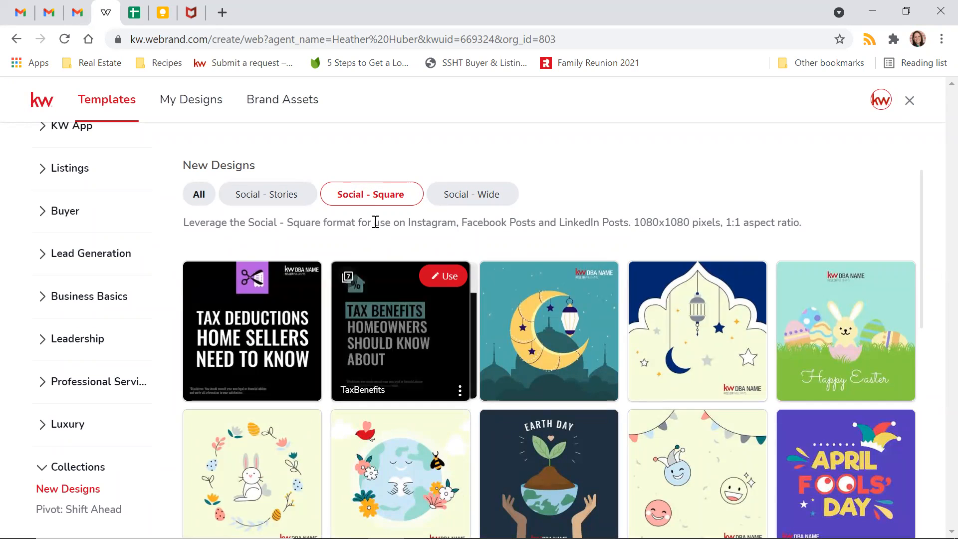
left_click(494, 201)
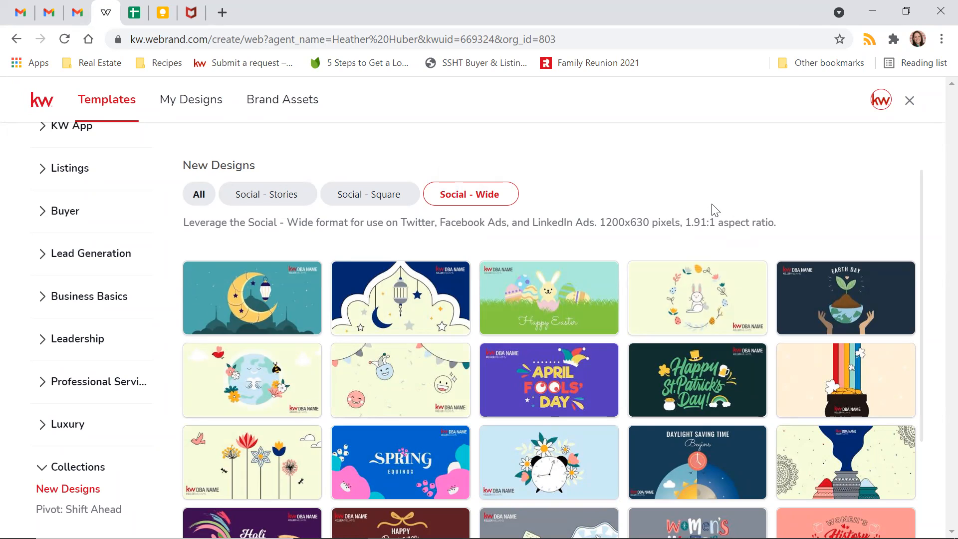
left_click(199, 204)
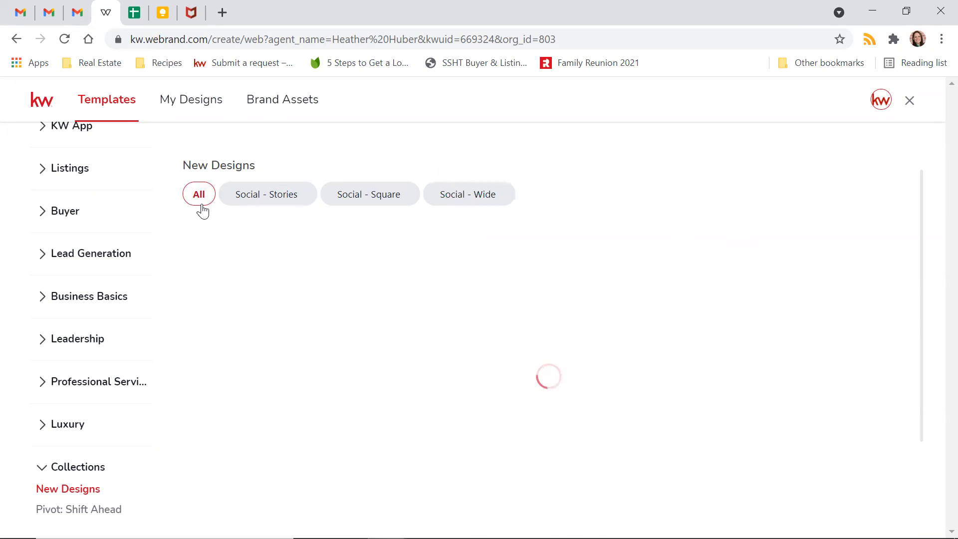
scroll(792, 288, "down", 2)
scroll(791, 288, "down", 7)
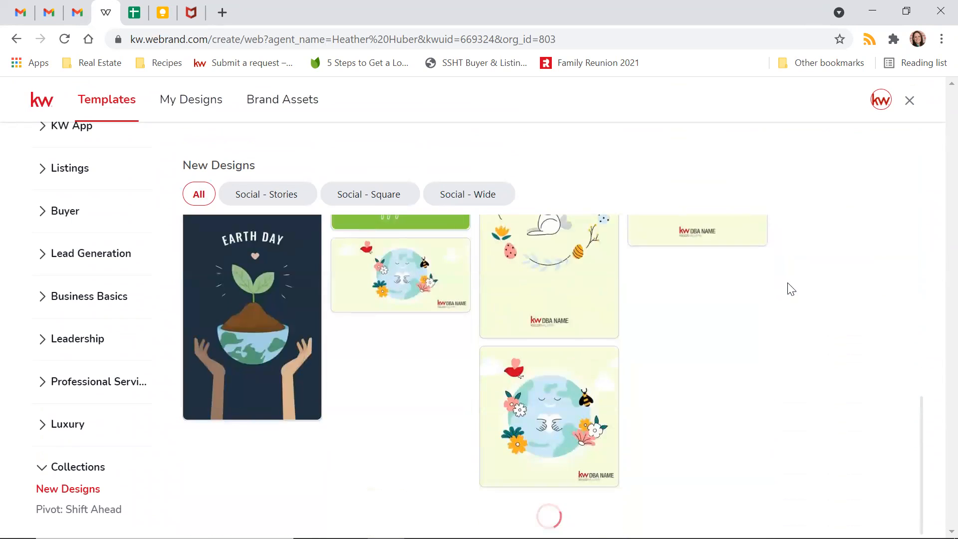
scroll(791, 288, "up", 6)
scroll(704, 294, "down", 3)
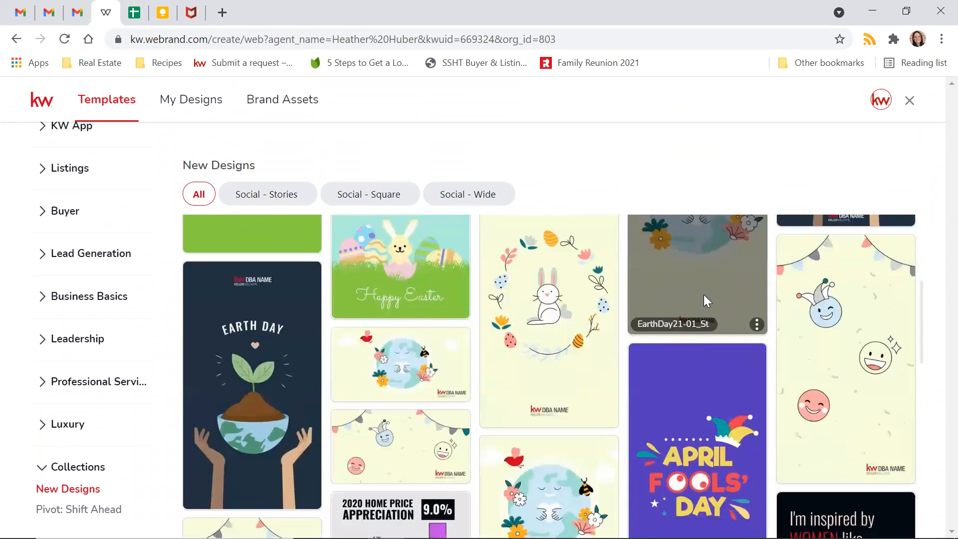
scroll(550, 330, "up", 10)
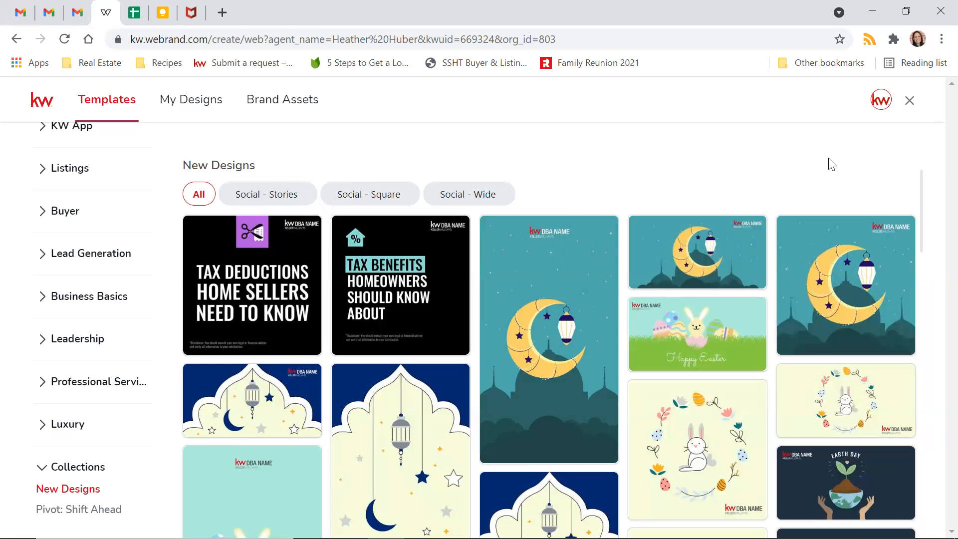
scroll(501, 385, "down", 4)
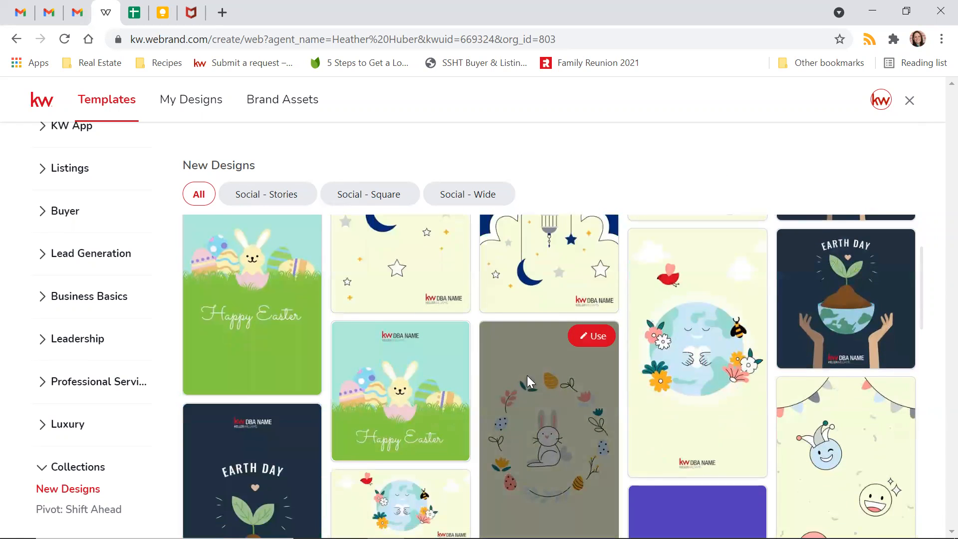
scroll(527, 374, "up", 4)
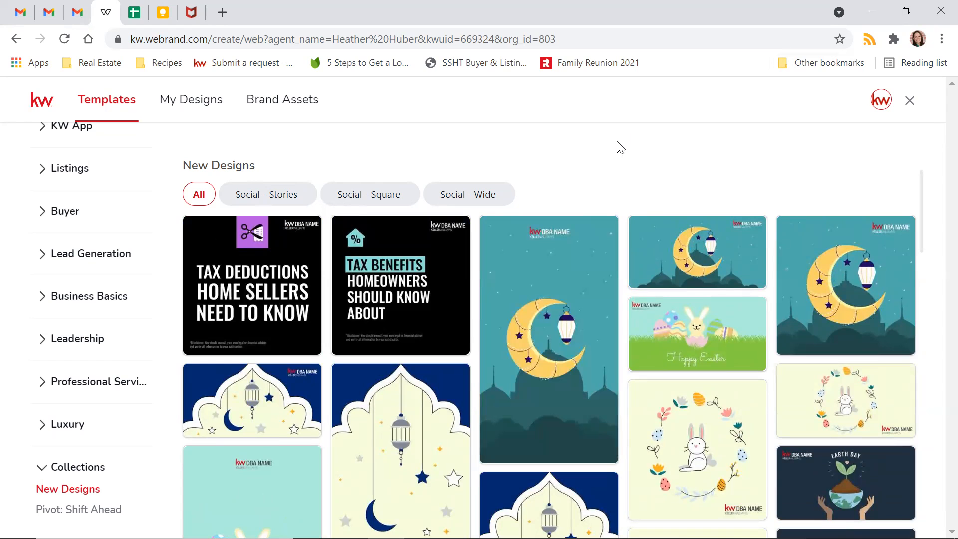
- Open YouTube in a new tab and switch to the brokerage's YouTube account
key("ctrl+t")
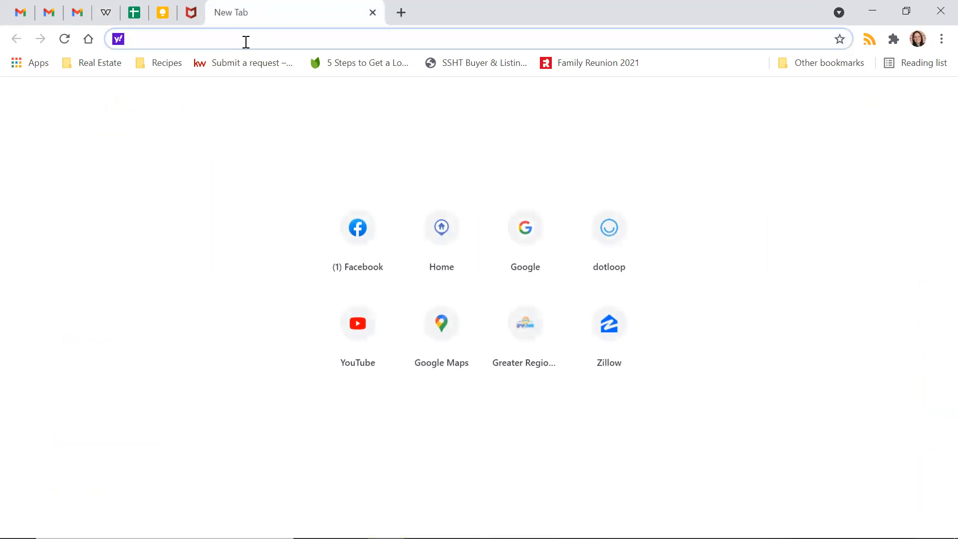
type("youtub")
key("Return")
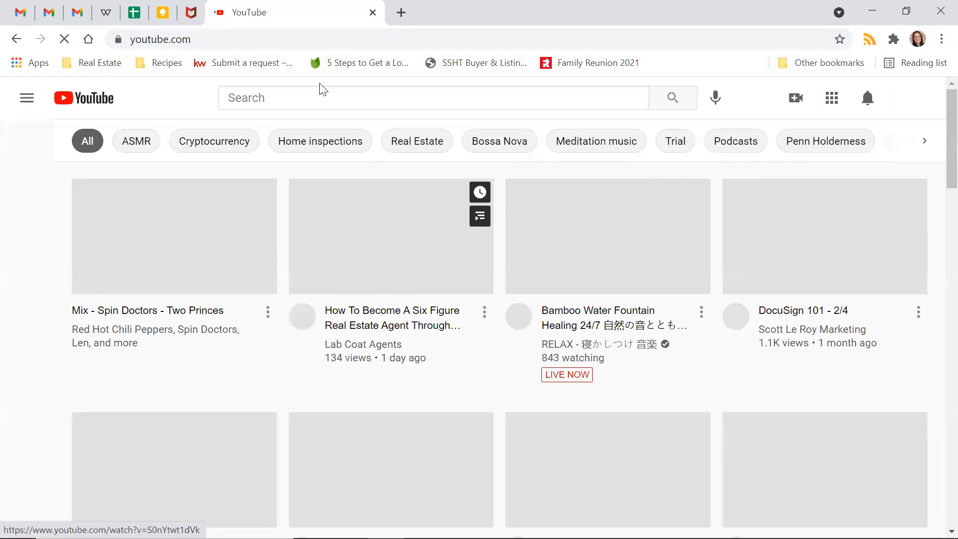
left_click(913, 102)
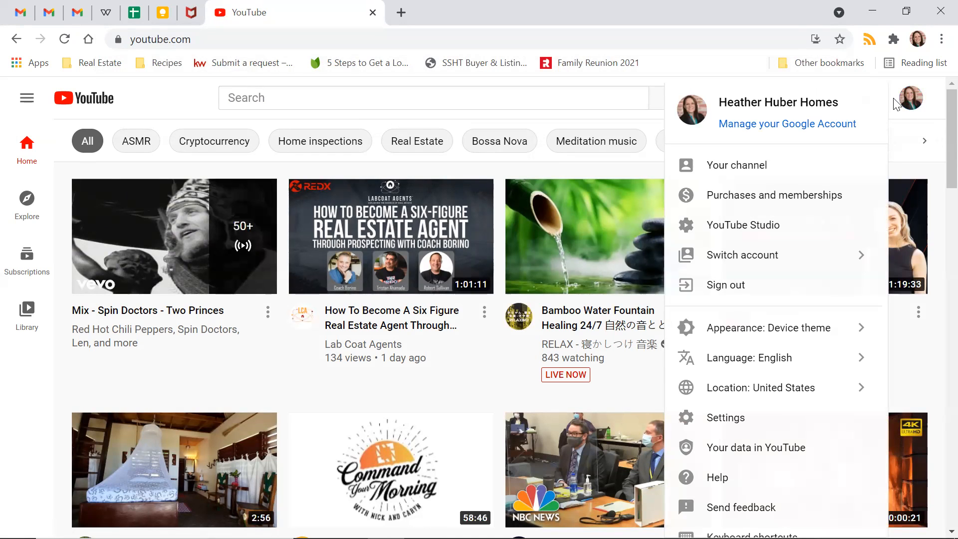
left_click(829, 259)
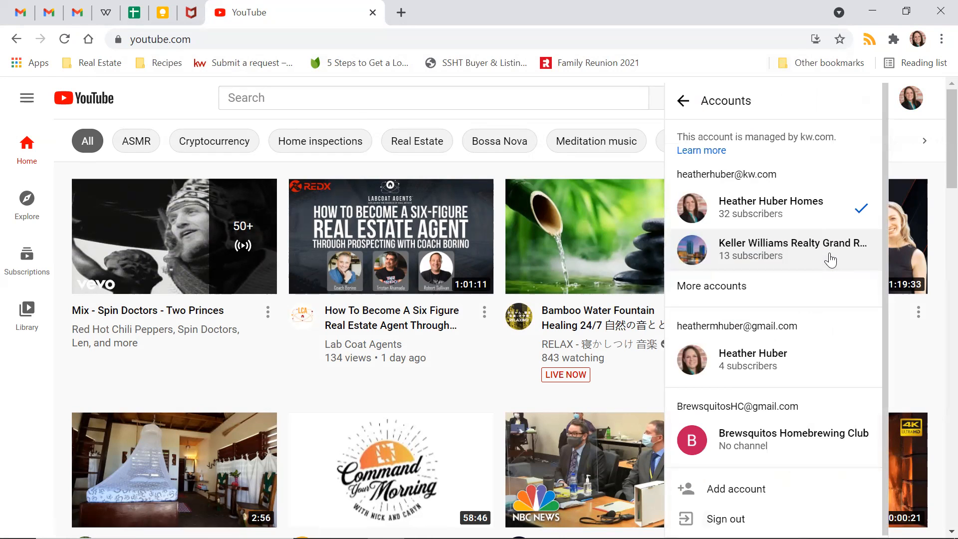
left_click(789, 248)
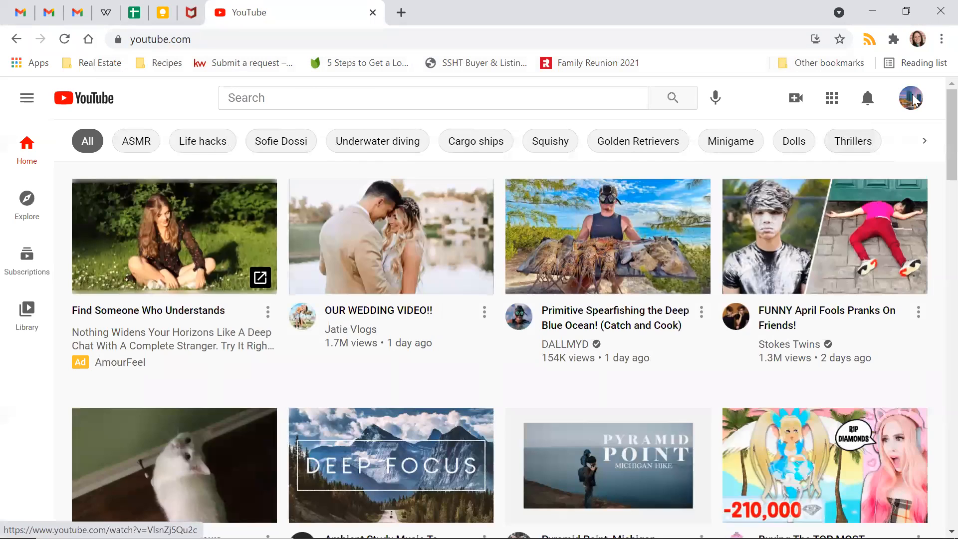
- Open the Keller Williams Realty Grand Rapids East channel page and select its web address
left_click(911, 98)
left_click(746, 168)
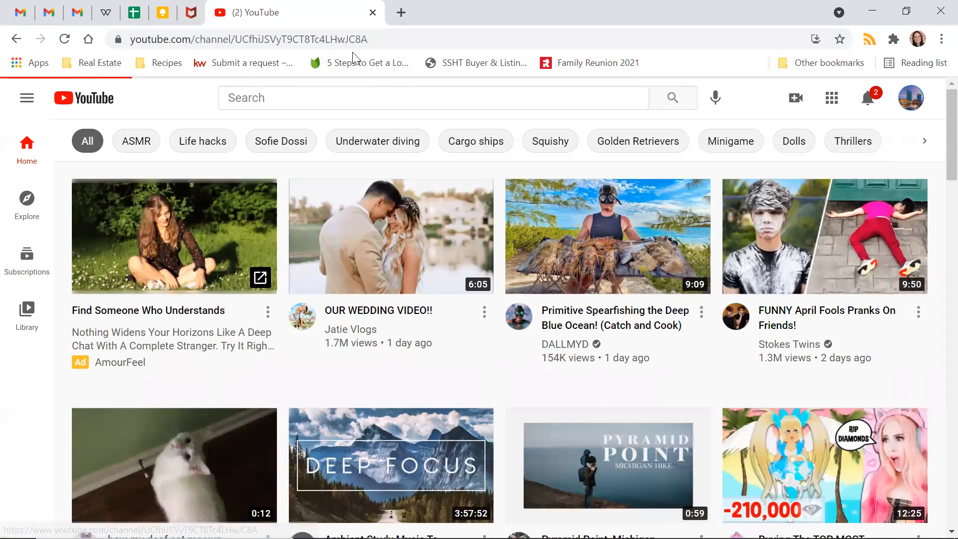
left_click(212, 42)
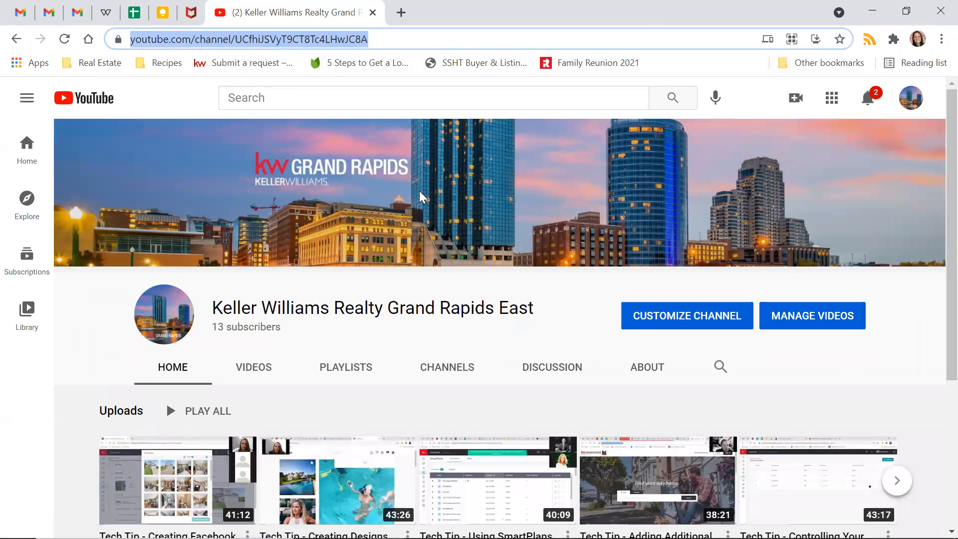
type("V")
key("alt+Tab")
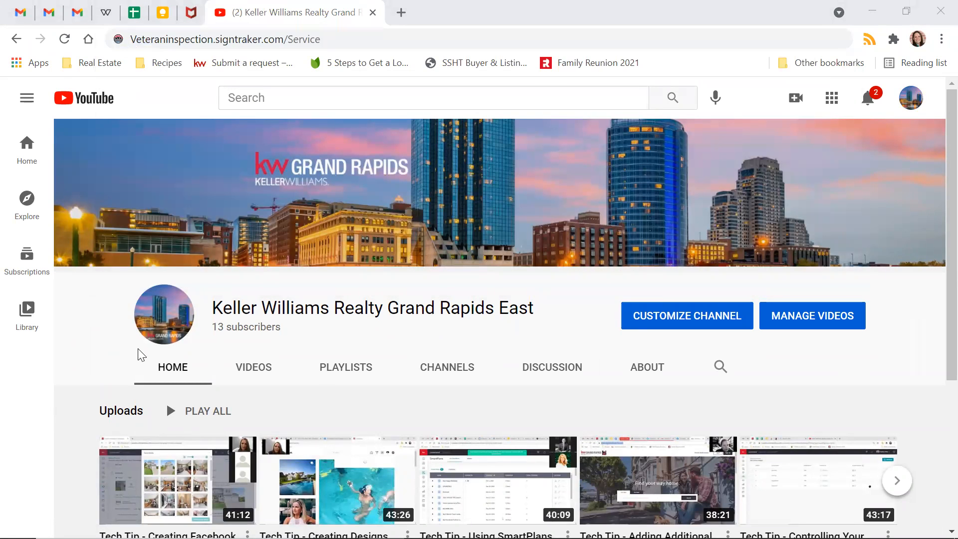
left_click(65, 39)
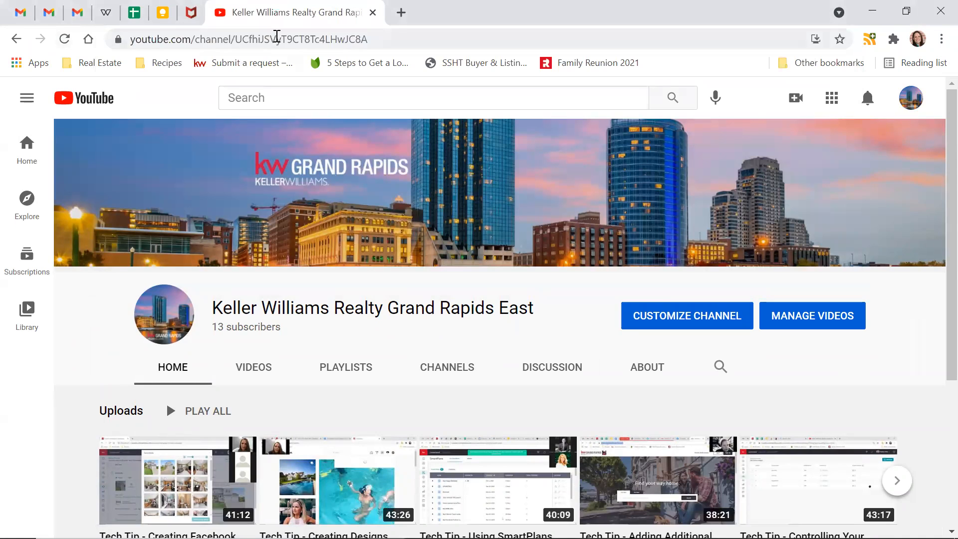
left_click(276, 39)
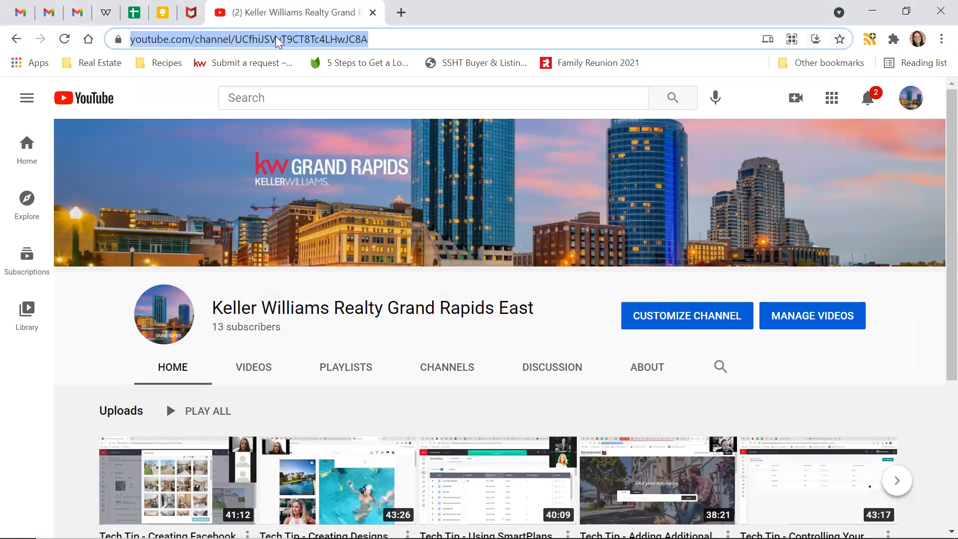
key("alt+Tab")
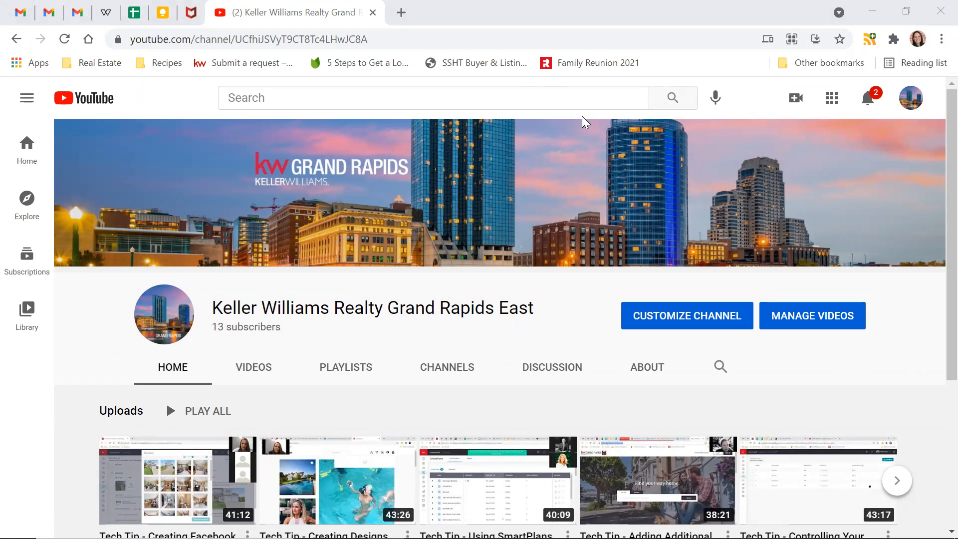
- Close the YouTube tab and return to the New Designs templates in KW Command
left_click(379, 35)
key("ctrl+w")
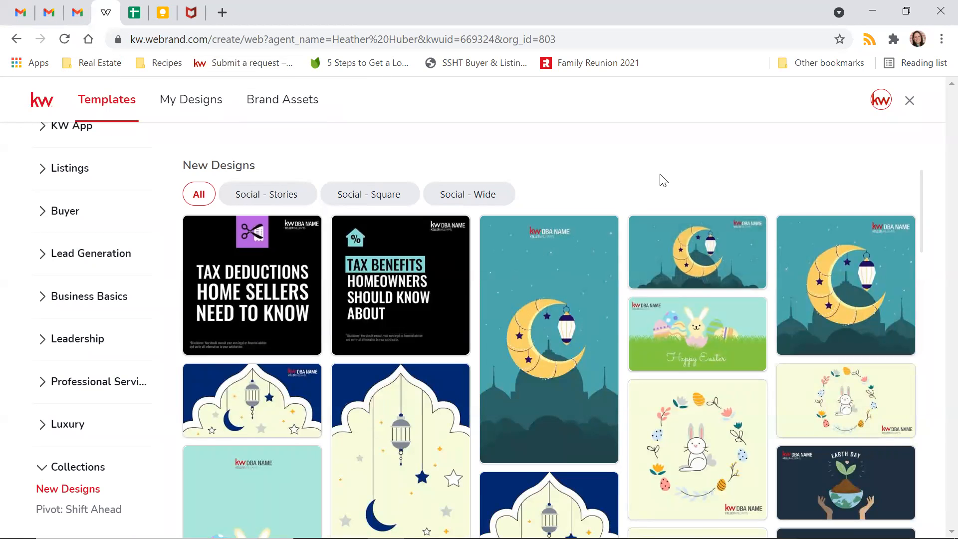
mouse_move(663, 249)
scroll(667, 242, "down", 3)
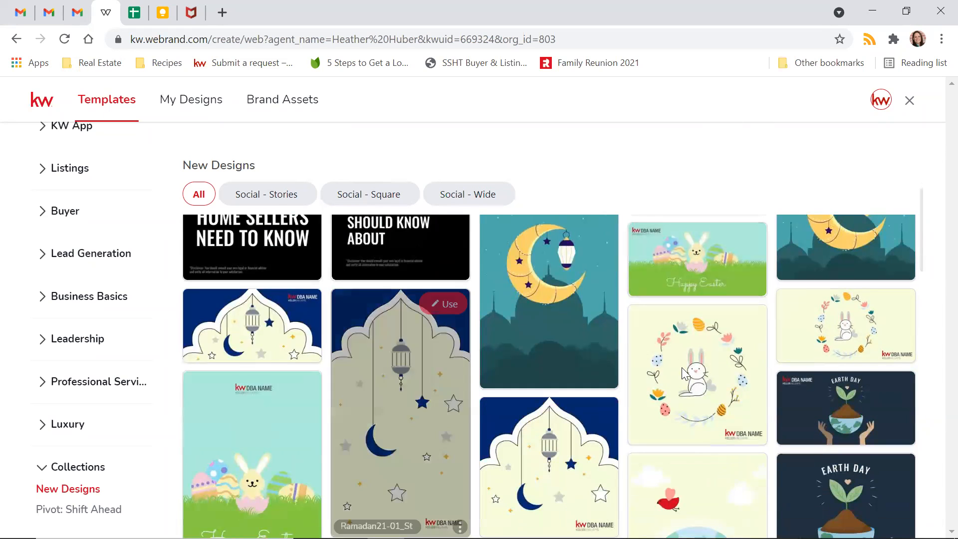
mouse_move(380, 372)
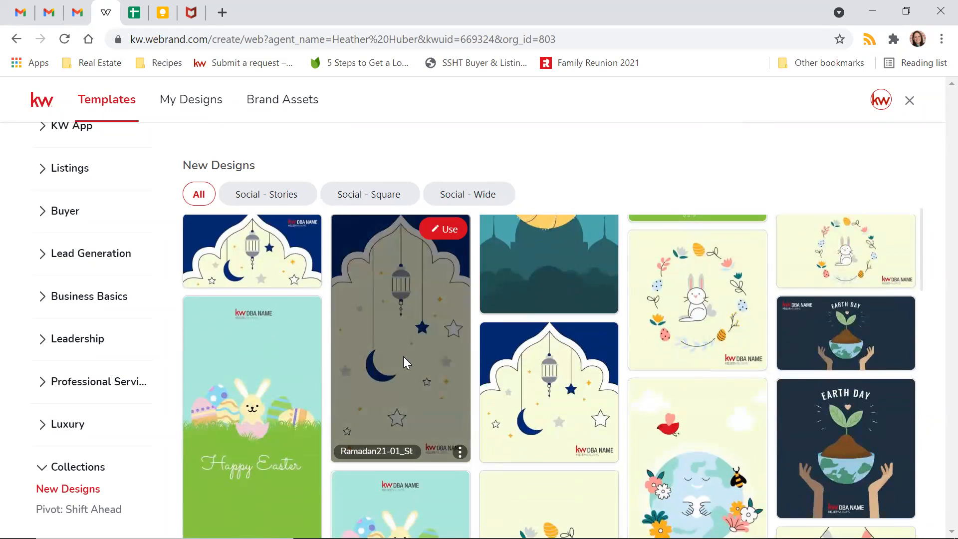
scroll(403, 356, "up", 3)
scroll(404, 364, "down", 2)
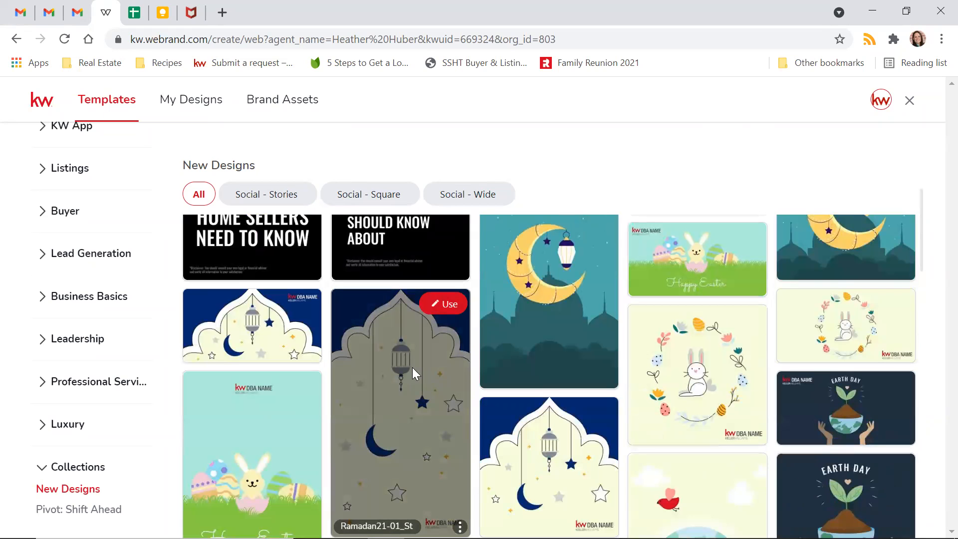
- Scroll through the New Designs templates, then open the Pivot: Shift Ahead collection
scroll(412, 373, "down", 1)
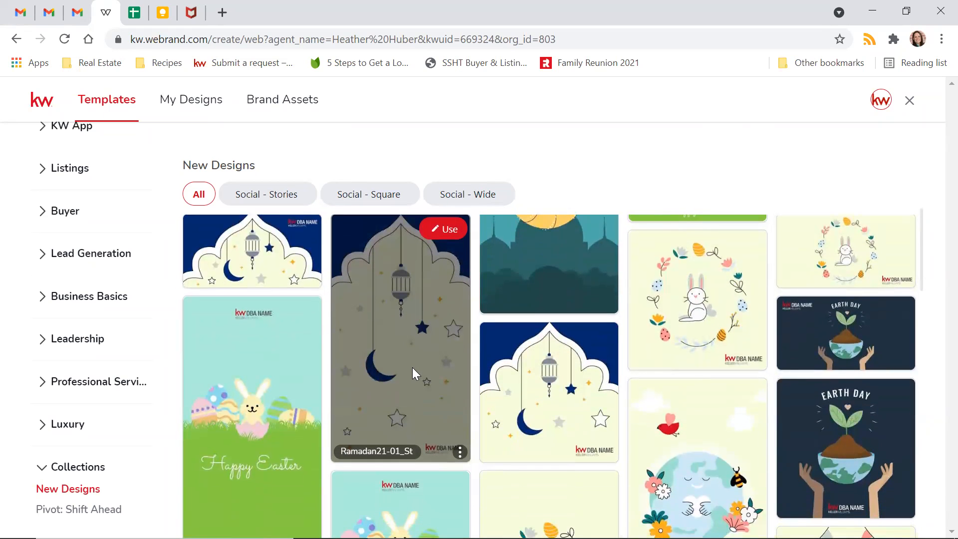
scroll(412, 367, "down", 3)
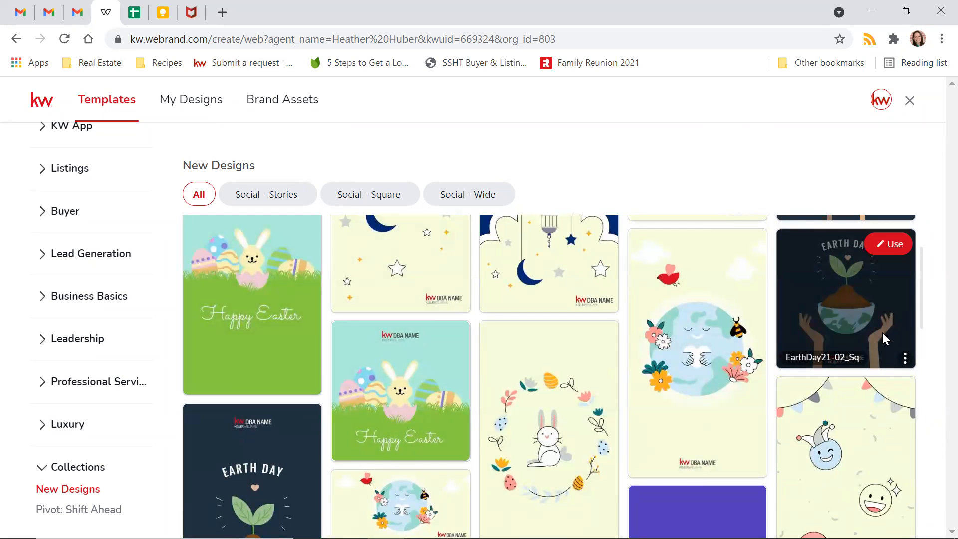
scroll(674, 231, "down", 3)
scroll(685, 229, "down", 2)
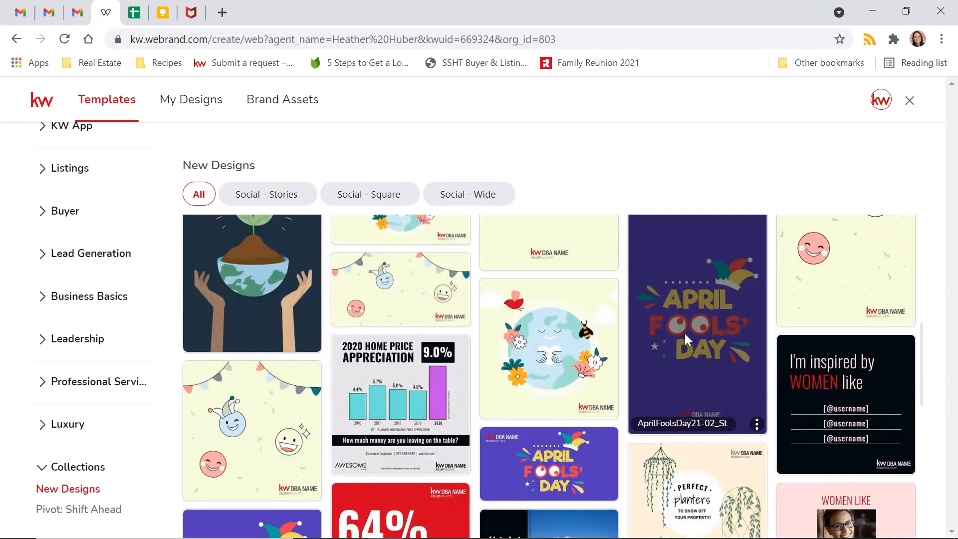
scroll(685, 295, "down", 3)
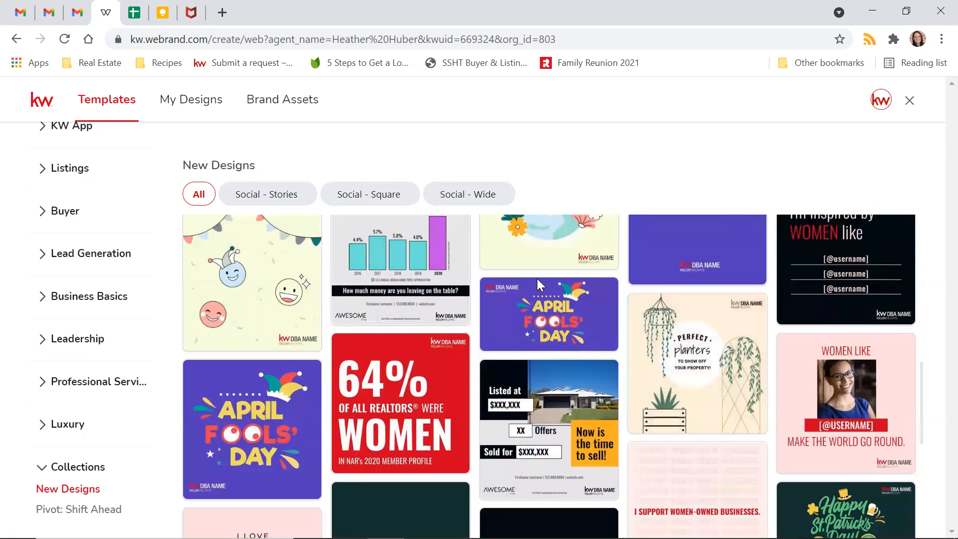
scroll(538, 285, "down", 10)
scroll(518, 371, "down", 10)
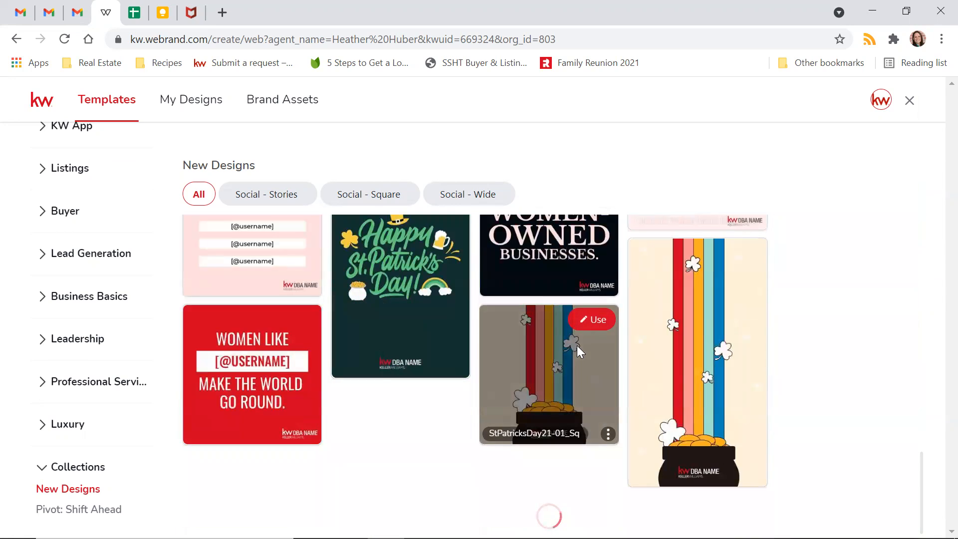
scroll(576, 345, "down", 10)
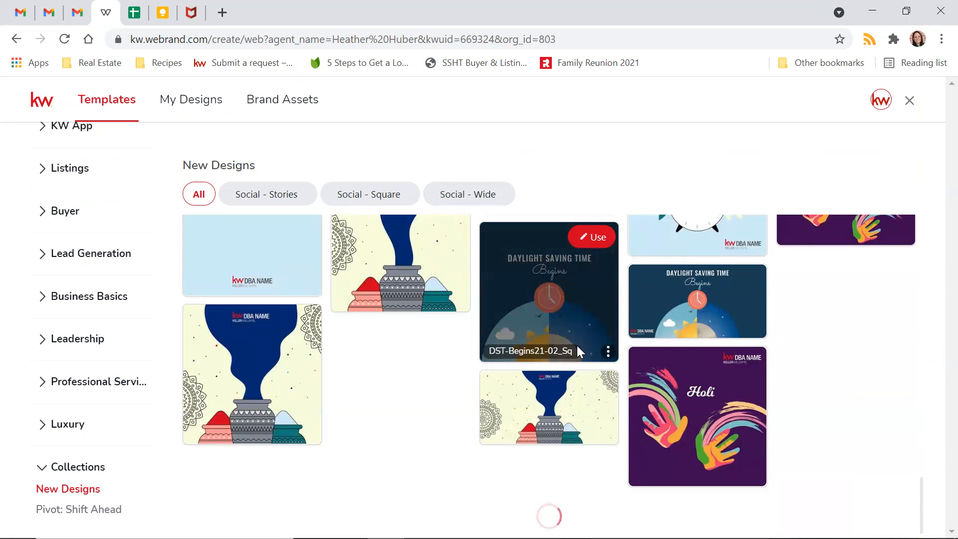
scroll(577, 345, "up", 10)
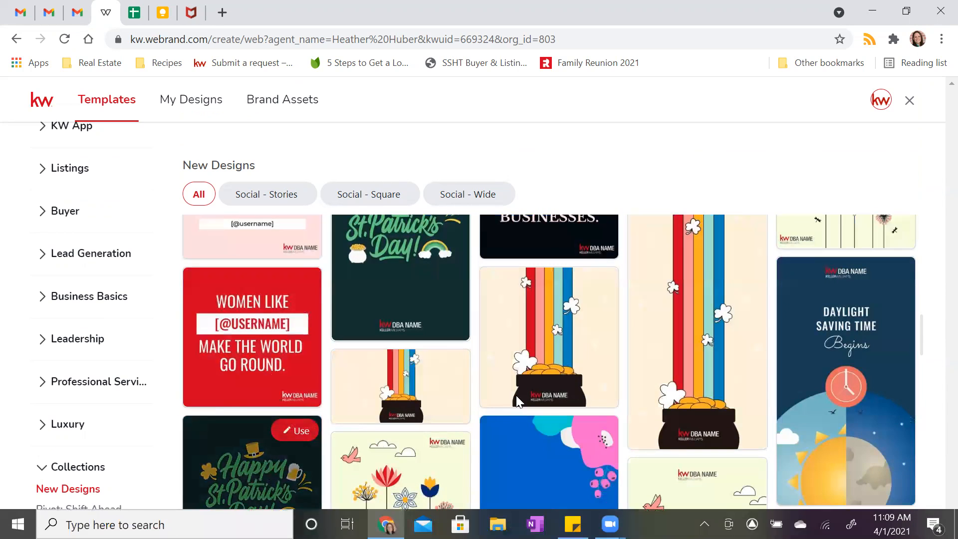
scroll(526, 390, "down", 15)
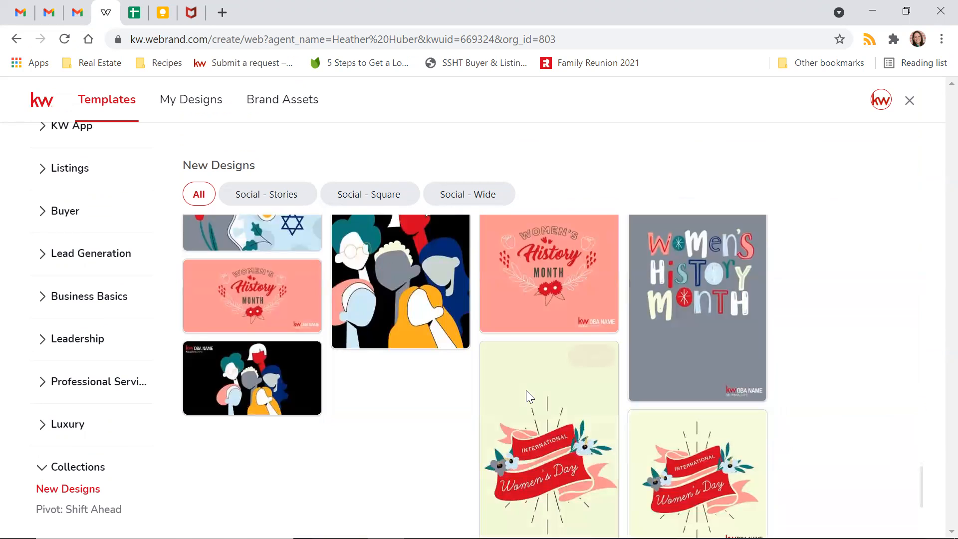
scroll(678, 235, "up", 15)
scroll(674, 310, "up", 10)
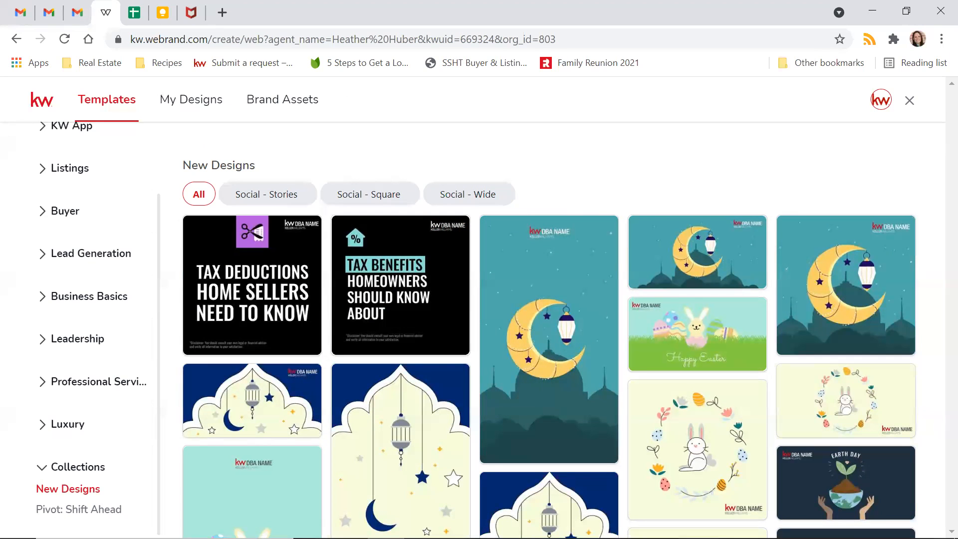
left_click(72, 511)
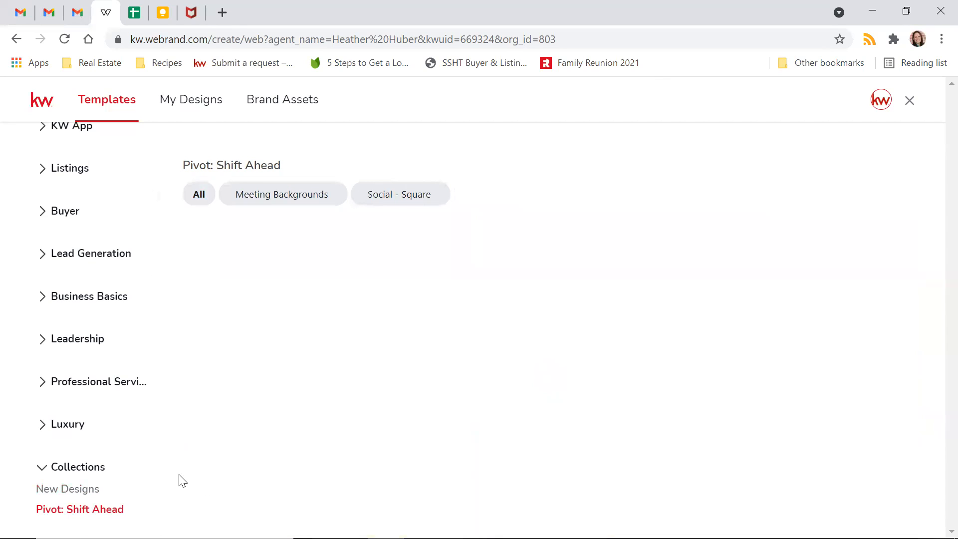
- Filter Pivot: Shift Ahead to its 1080x1080 Social - Square templates and collapse Collections
left_click(190, 207)
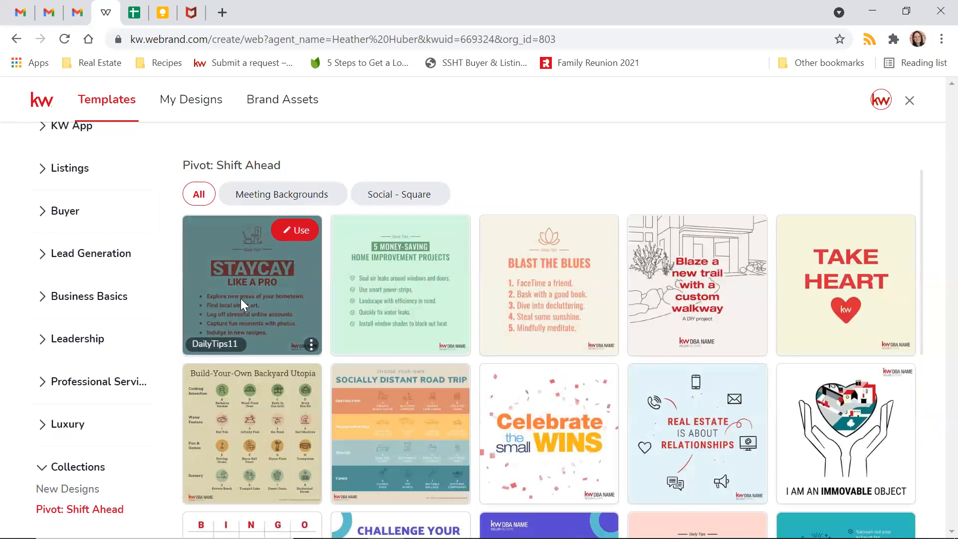
scroll(578, 338, "down", 2)
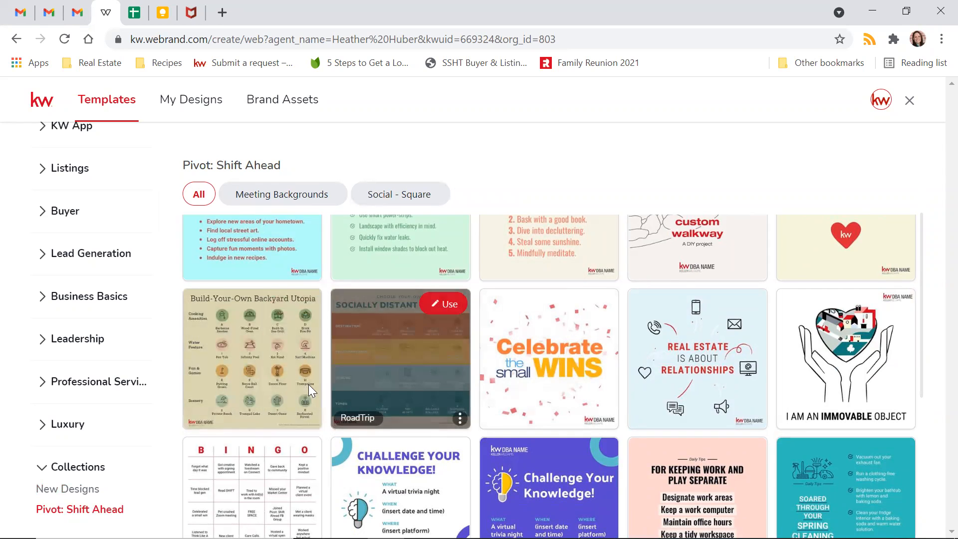
scroll(355, 376, "up", 2)
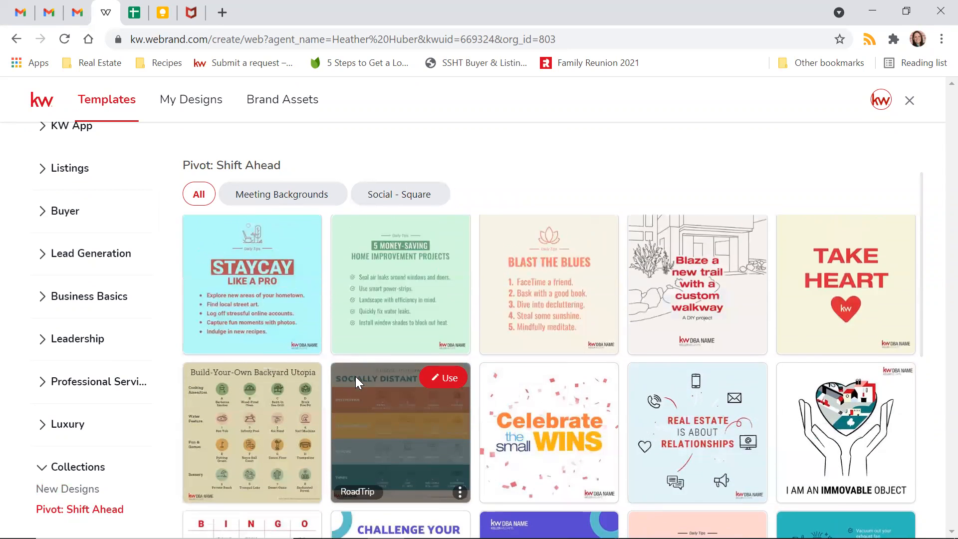
left_click(308, 201)
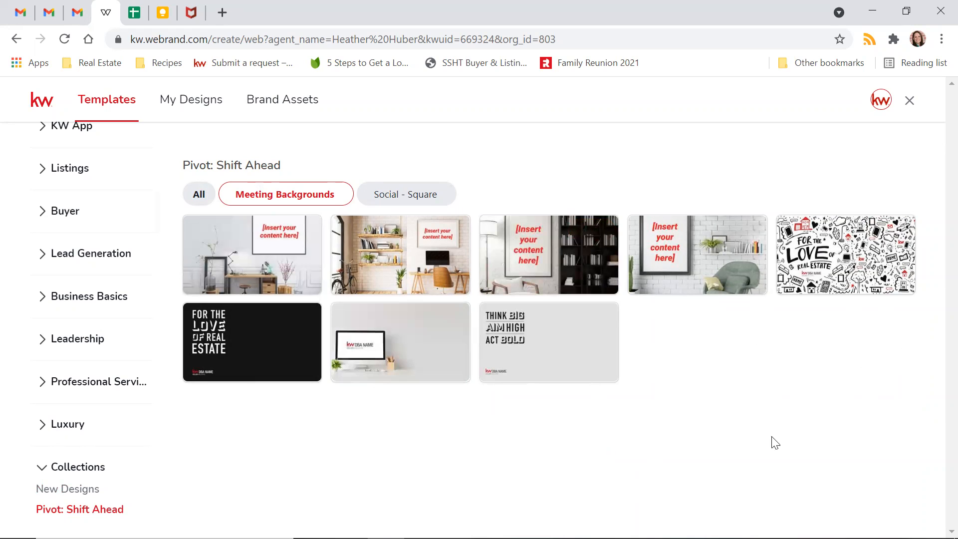
left_click(392, 192)
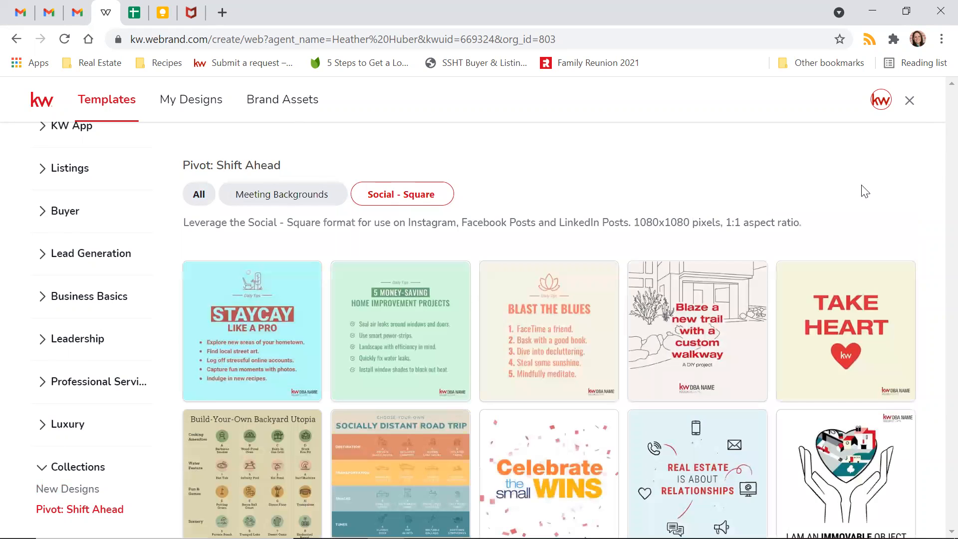
scroll(42, 448, "up", 1)
scroll(43, 454, "down", 1)
left_click(43, 468)
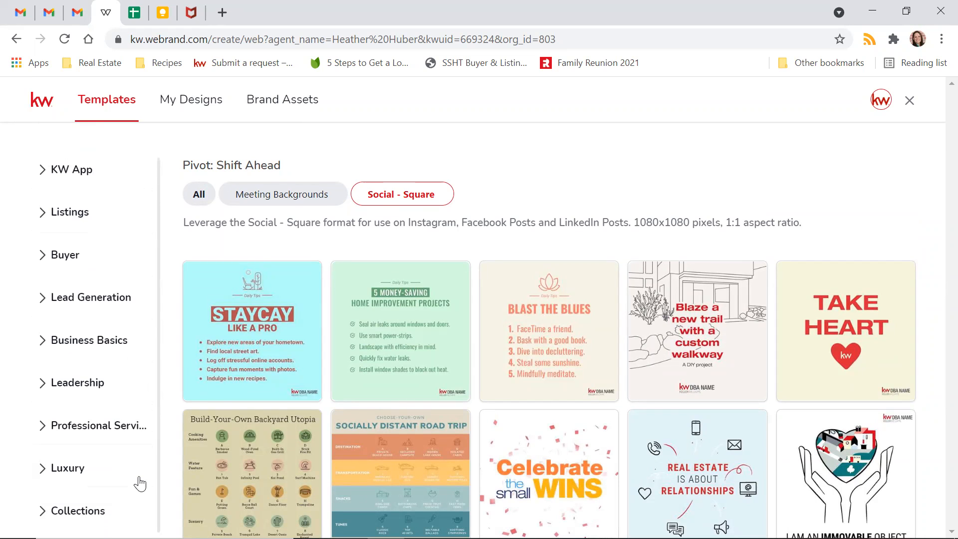
- Open Listings > For Sale filtered to Social - Square and scroll through designs like One to Watch
left_click(41, 212)
left_click(62, 256)
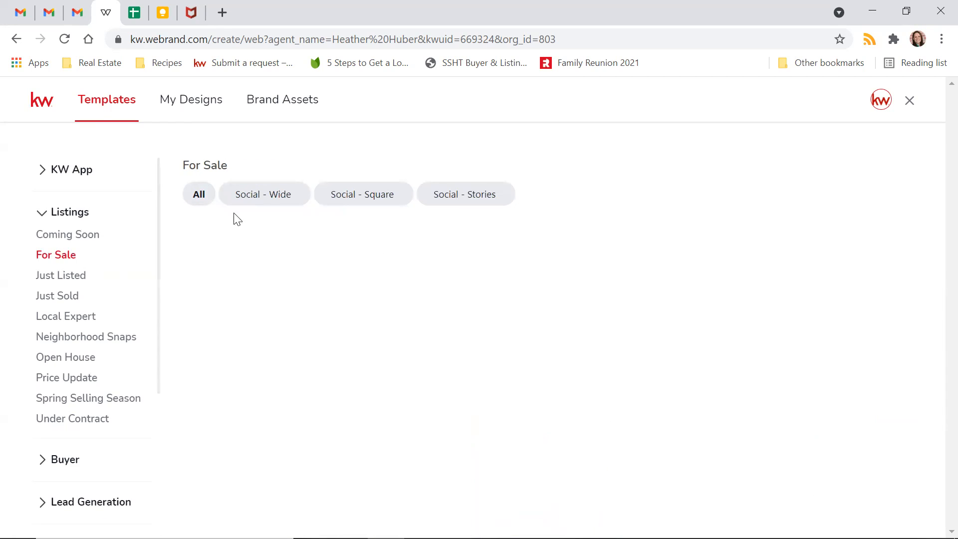
left_click(263, 196)
left_click(397, 199)
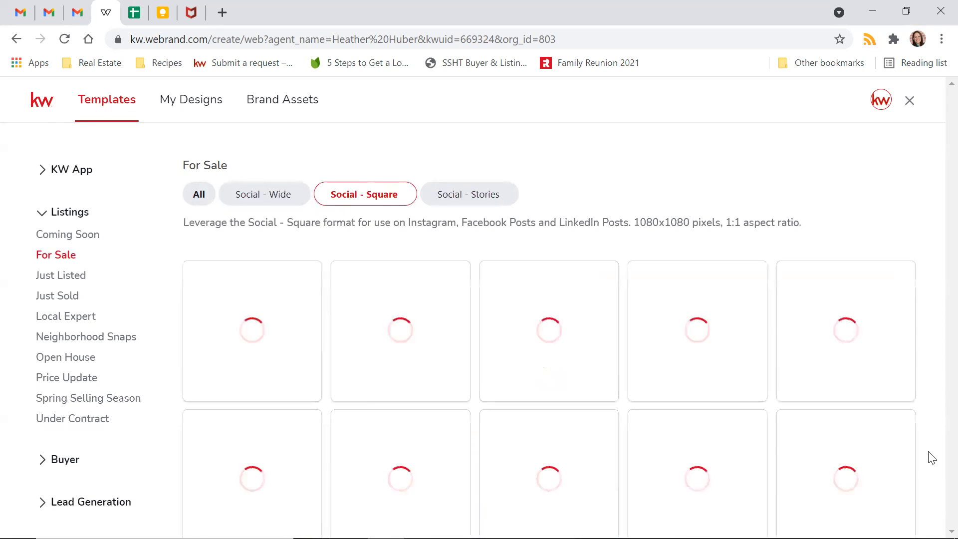
scroll(589, 365, "down", 7)
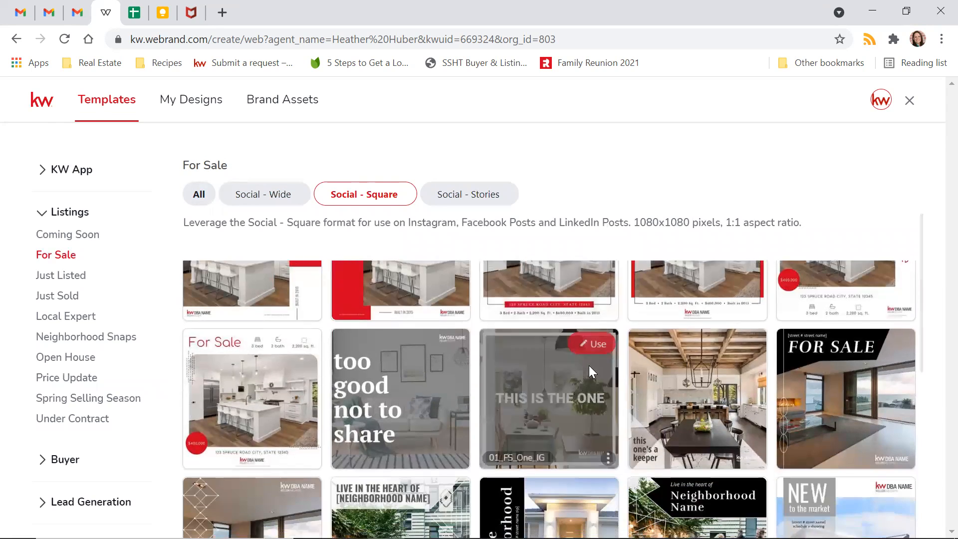
scroll(589, 355, "down", 10)
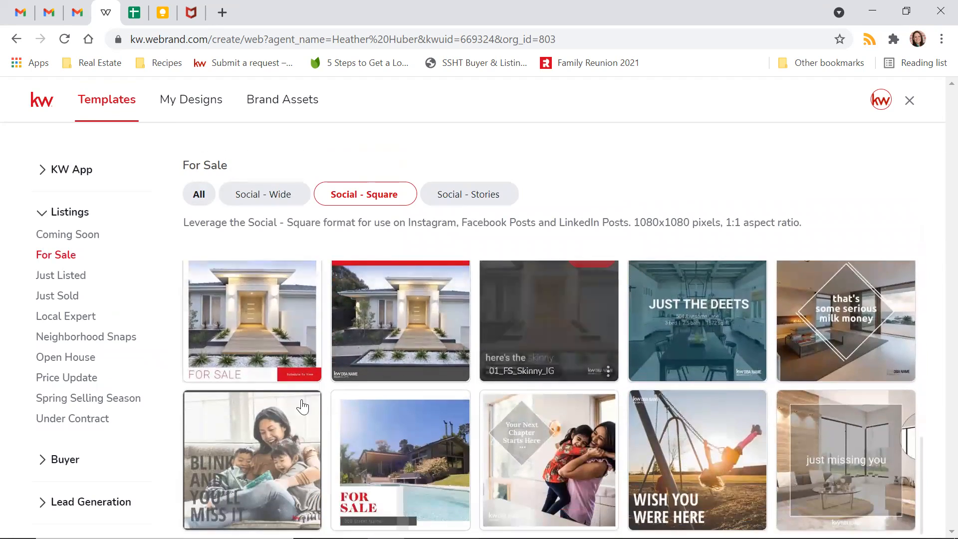
scroll(823, 432, "down", 10)
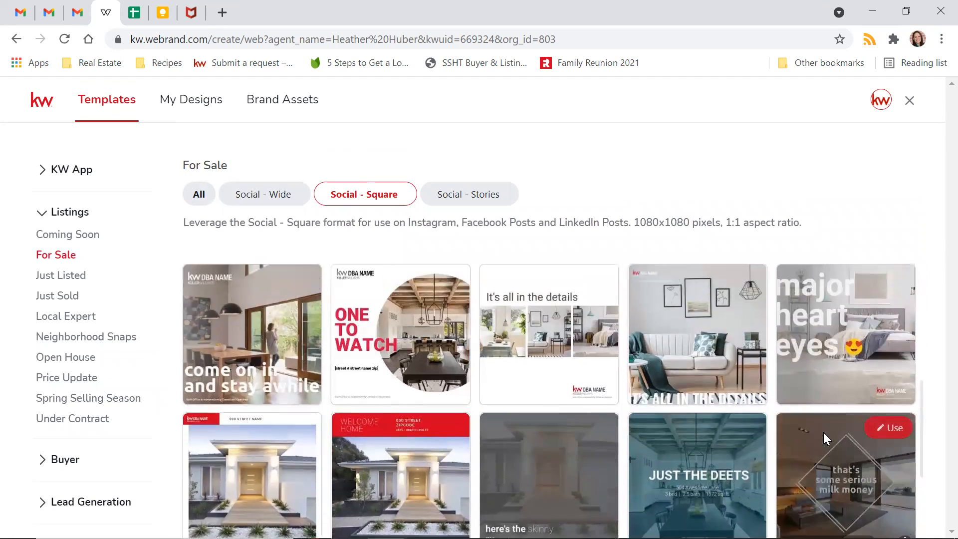
scroll(823, 432, "down", 3)
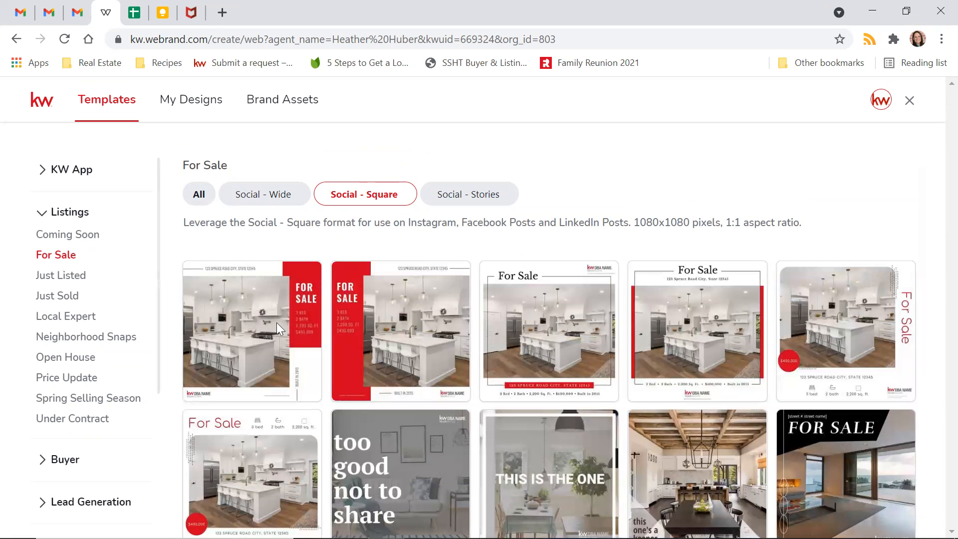
mouse_move(592, 386)
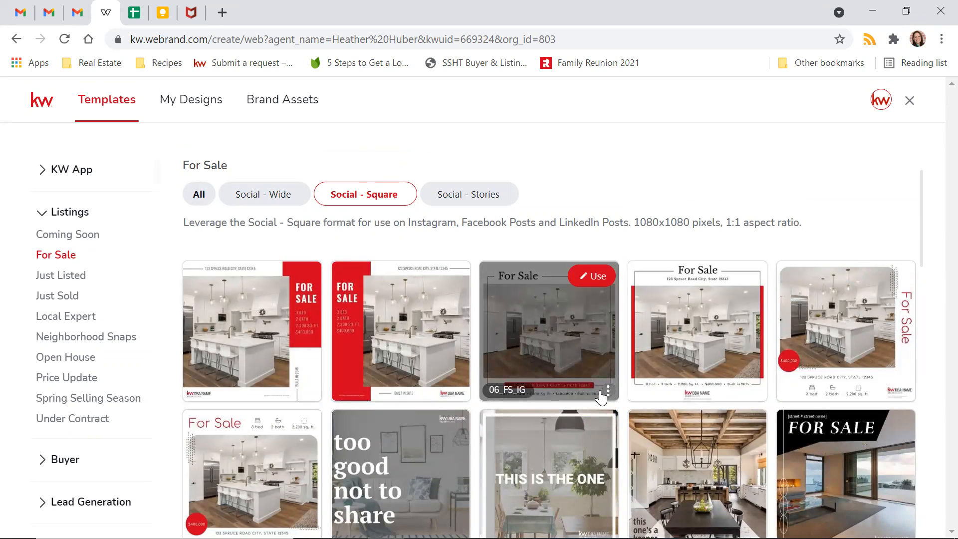
scroll(398, 315, "down", 5)
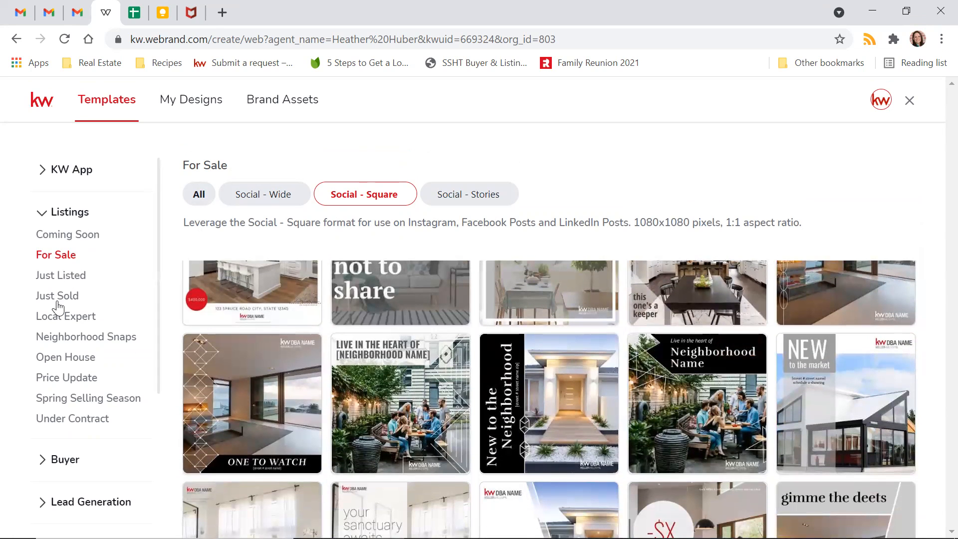
- Show the Open House listing templates filtered to Social - Square, such as You're Invited
left_click(70, 357)
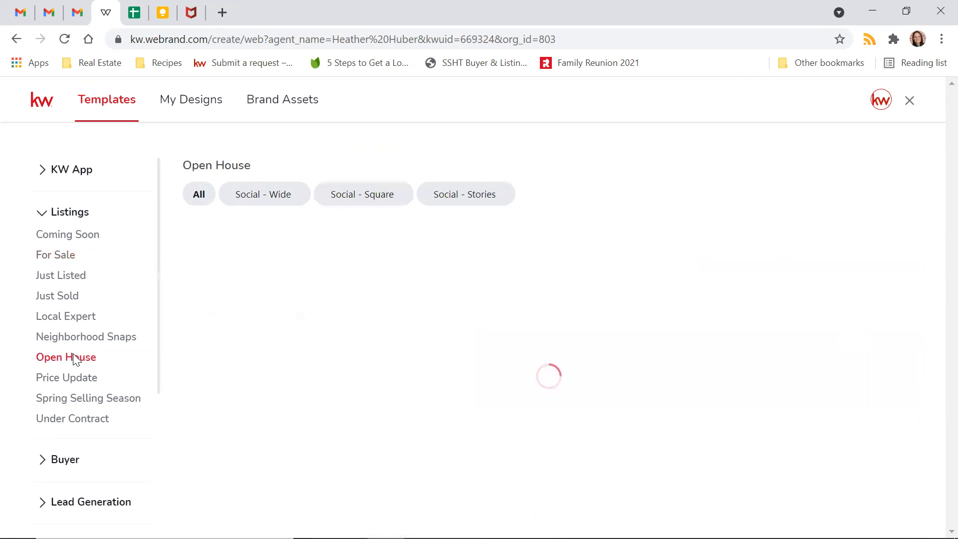
left_click(356, 193)
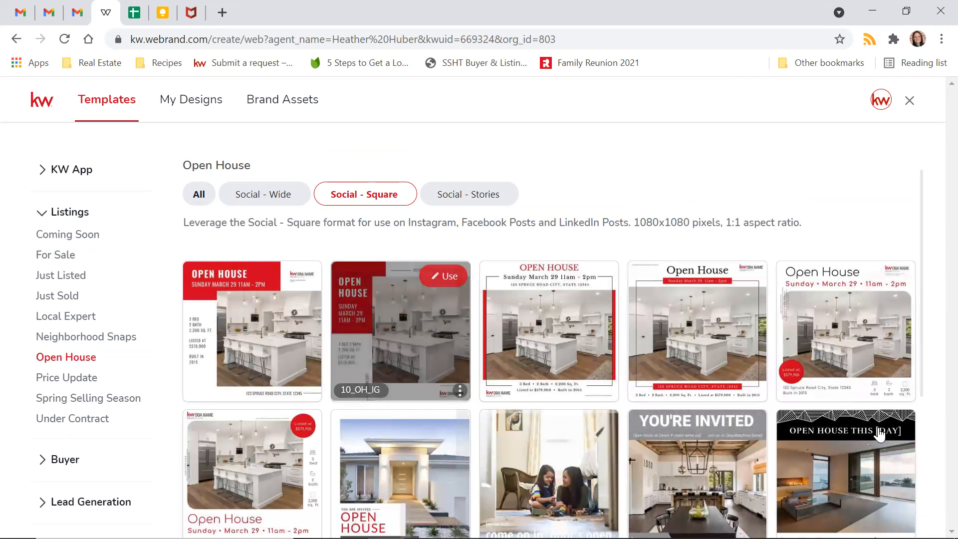
scroll(107, 298, "down", 3)
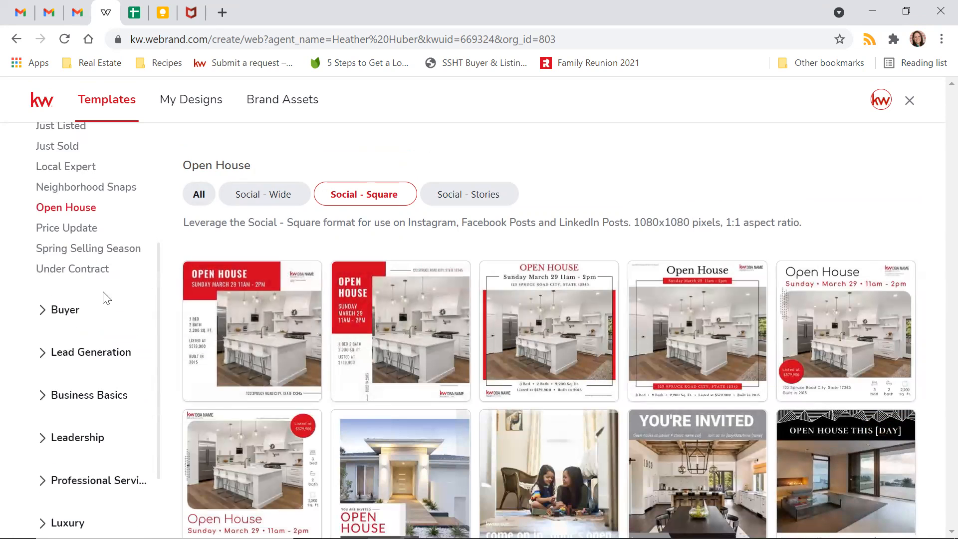
- Expand and collapse the Buyer categories, then expand Lead Generation
left_click(59, 312)
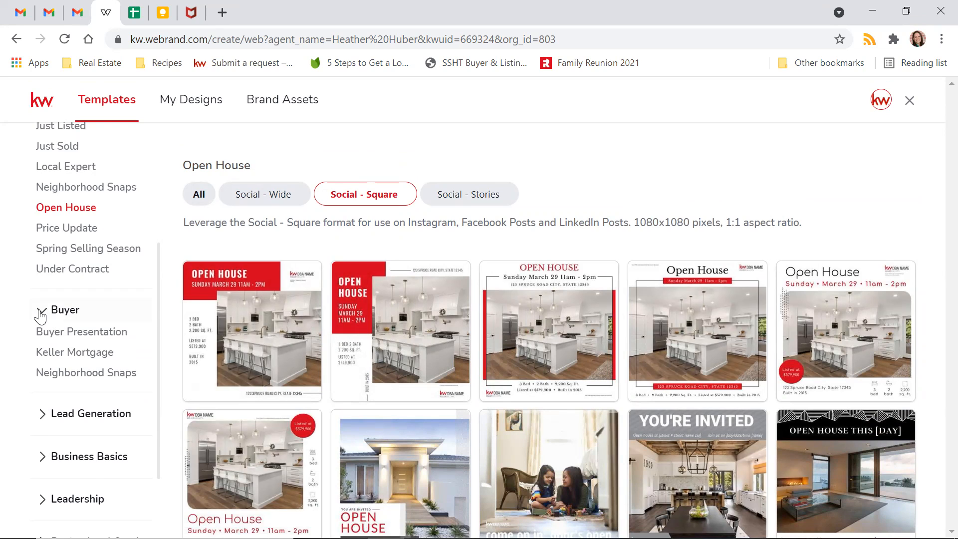
left_click(41, 312)
scroll(50, 342, "down", 2)
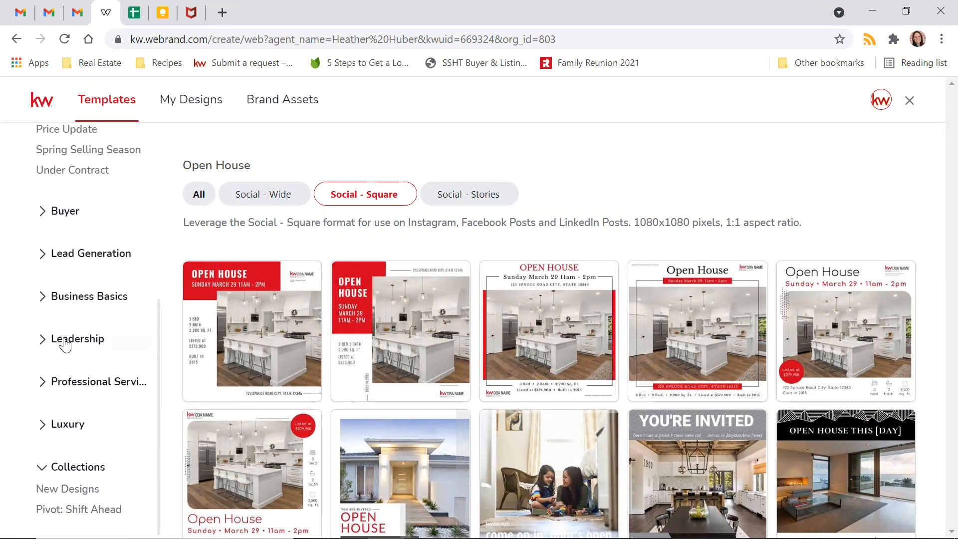
left_click(40, 256)
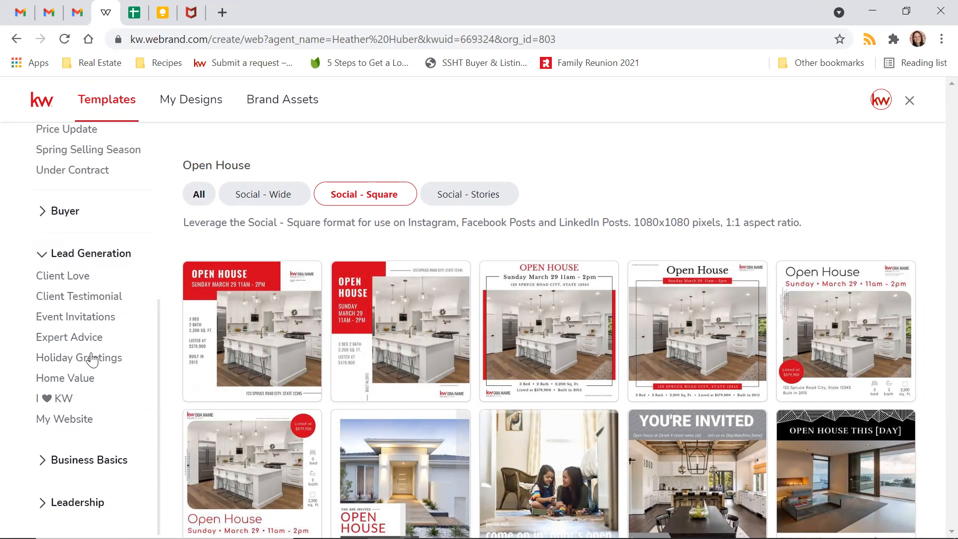
- Show the Home Value templates filtered to Social - Square, three designs like 01_HomeWorth_IG
left_click(59, 382)
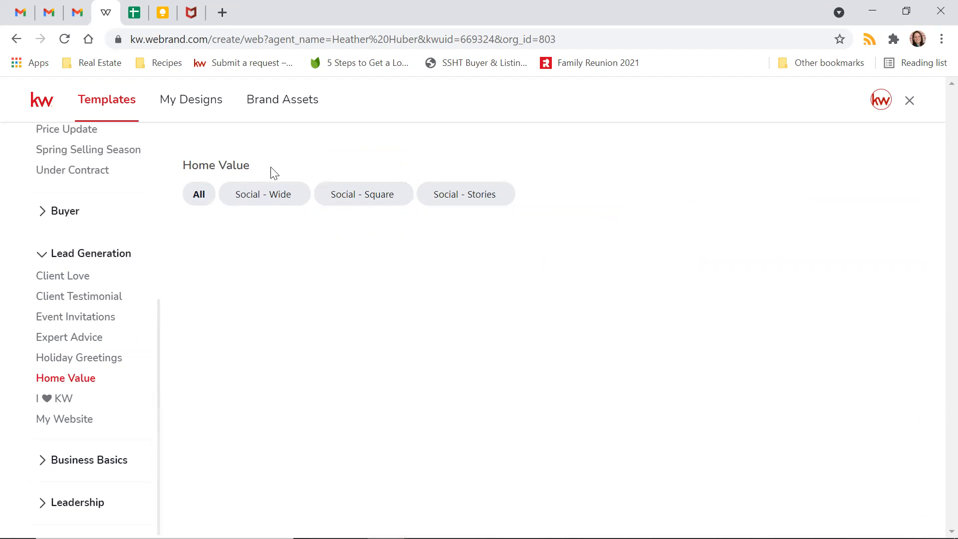
left_click(270, 197)
left_click(360, 197)
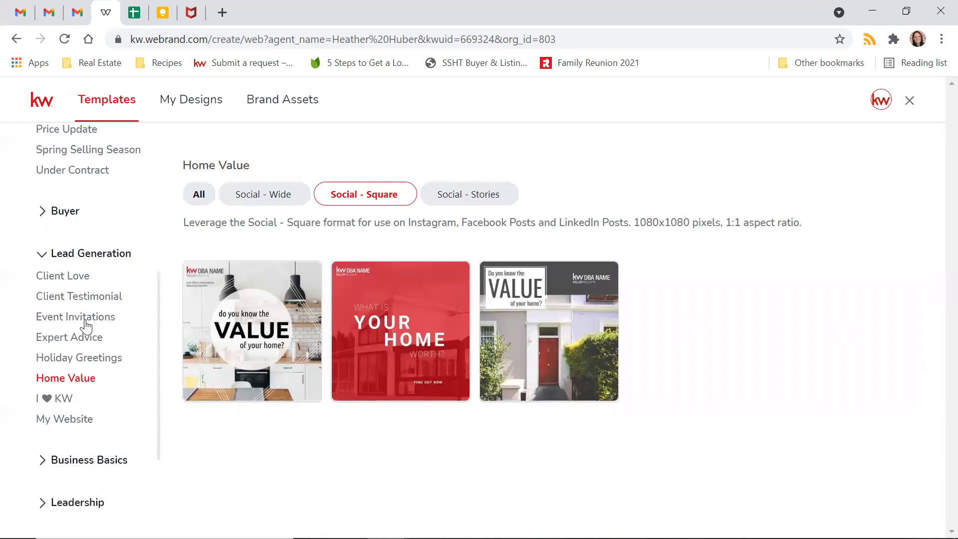
scroll(86, 325, "down", 3)
- Expand the Business Basics and Leadership categories in the sidebar
left_click(48, 308)
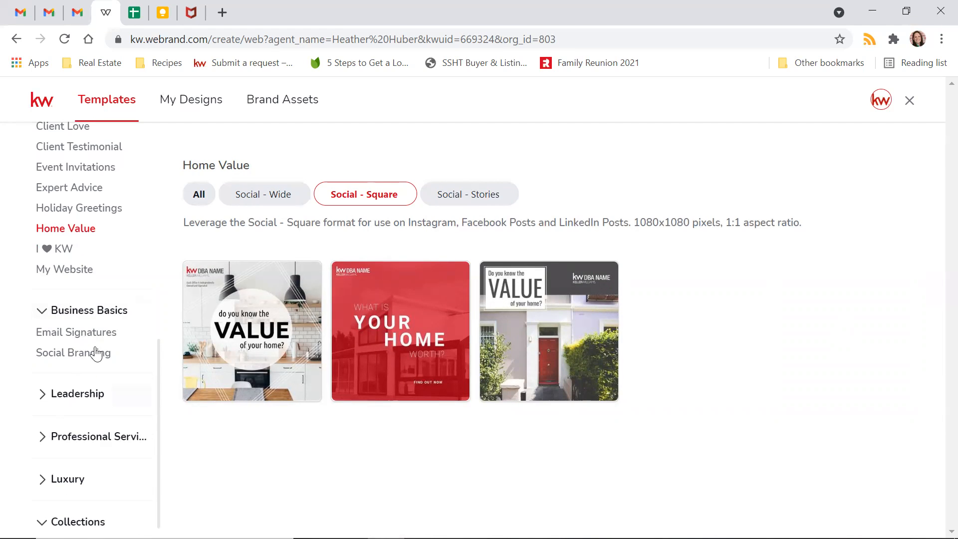
left_click(78, 394)
scroll(116, 313, "down", 2)
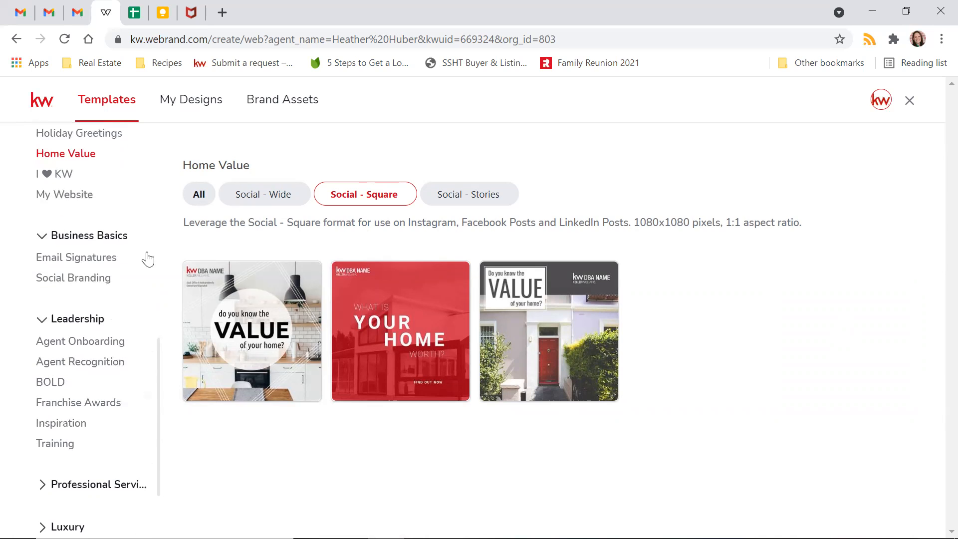
scroll(140, 259, "down", 2)
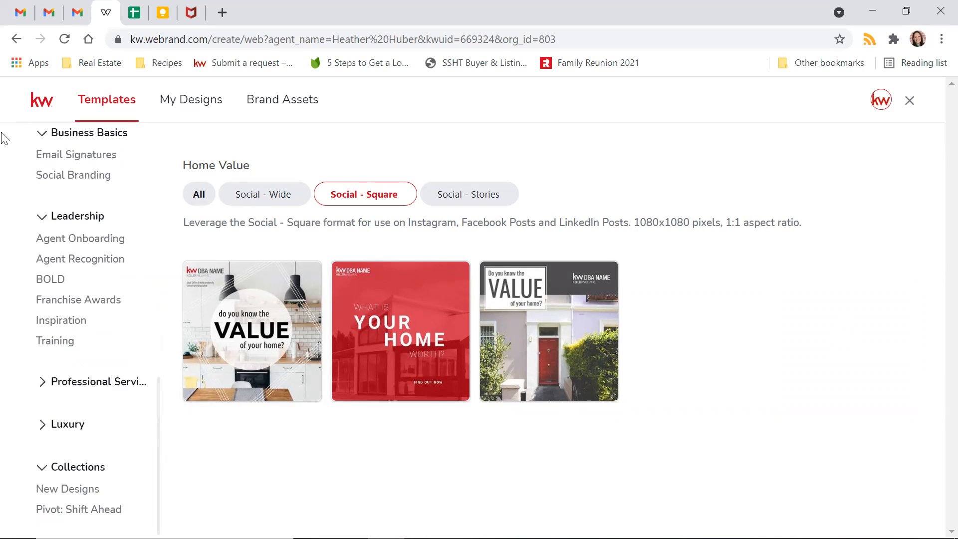
- Open Agent Onboarding under Leadership and filter it to Social - Square welcome designs
left_click(86, 243)
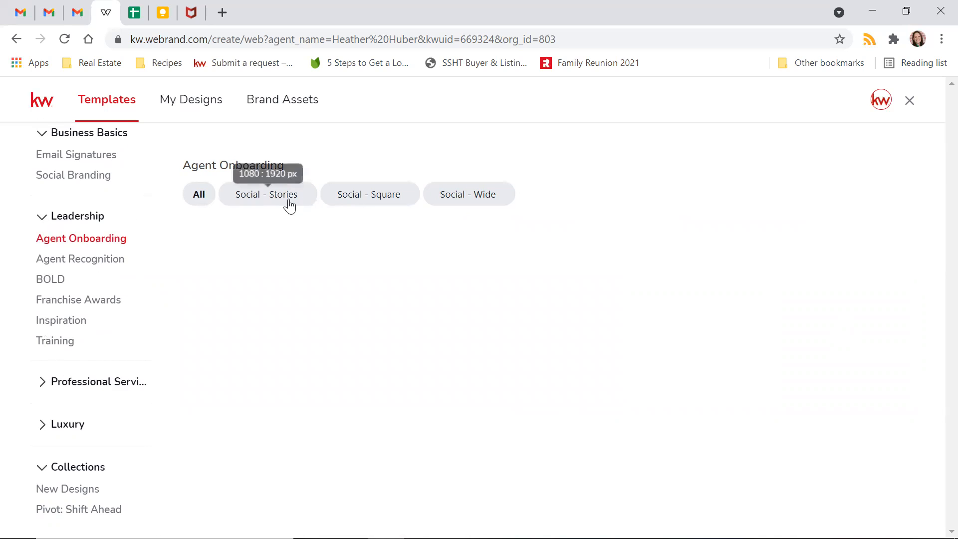
left_click(369, 196)
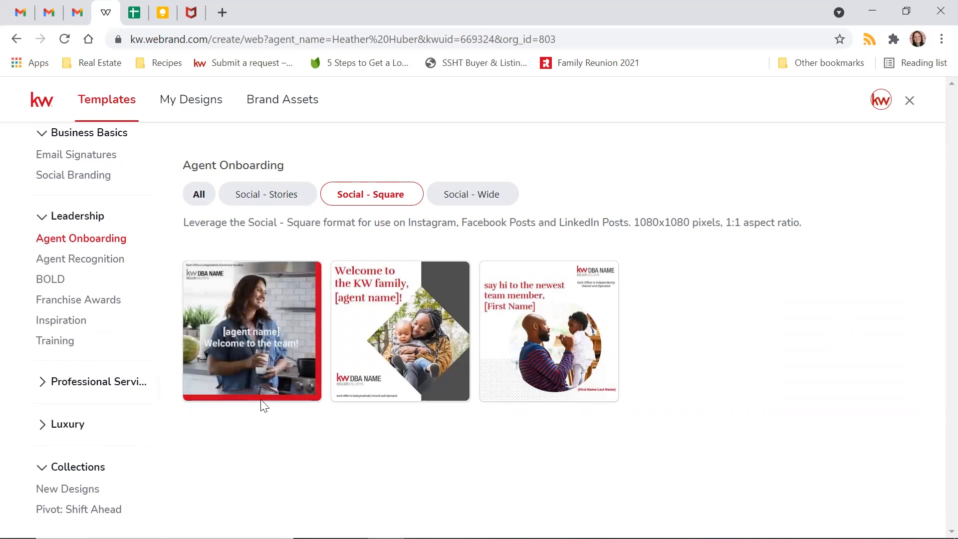
- Show the BOLD templates filtered to Social - Square and scroll through the grid
left_click(58, 281)
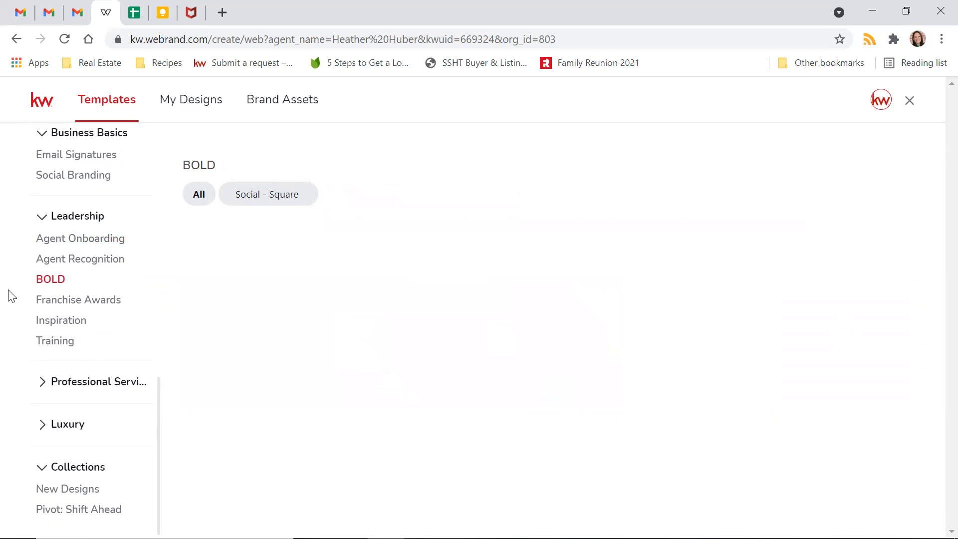
left_click(269, 194)
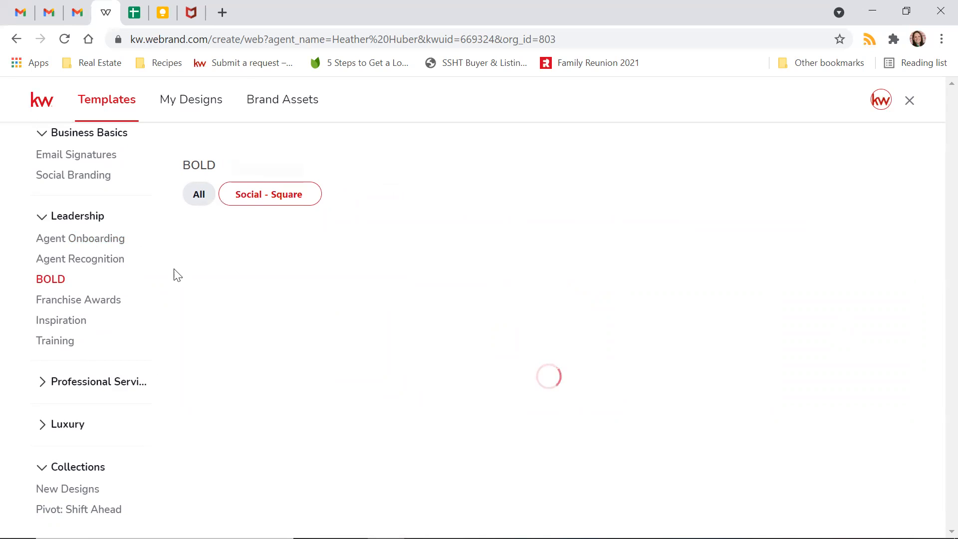
scroll(689, 323, "down", 3)
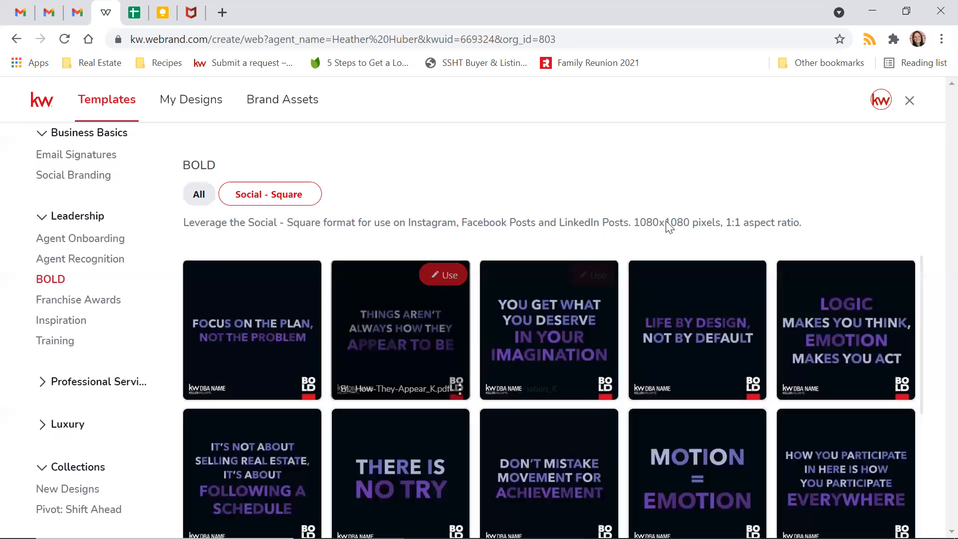
scroll(673, 325, "down", 3)
scroll(580, 439, "down", 1)
scroll(608, 408, "up", 6)
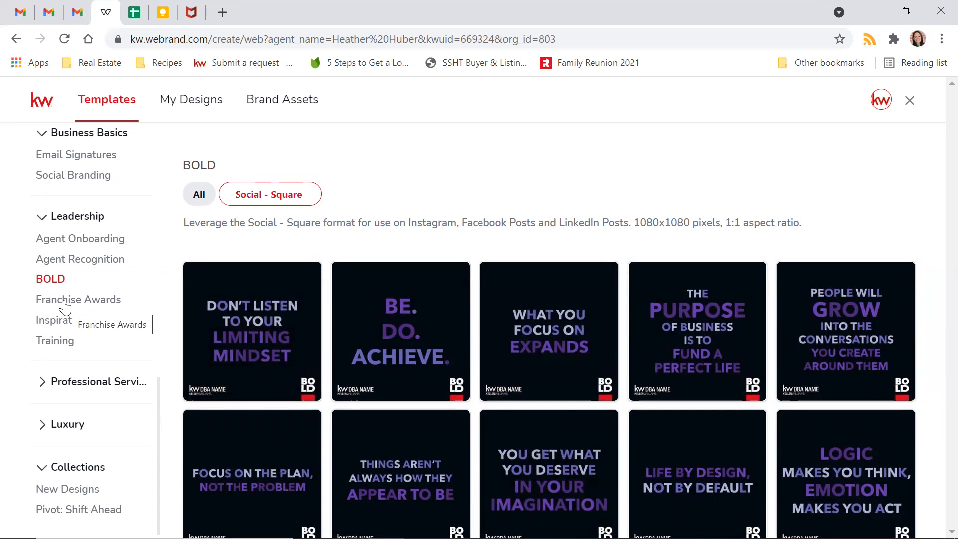
scroll(53, 349, "up", 2)
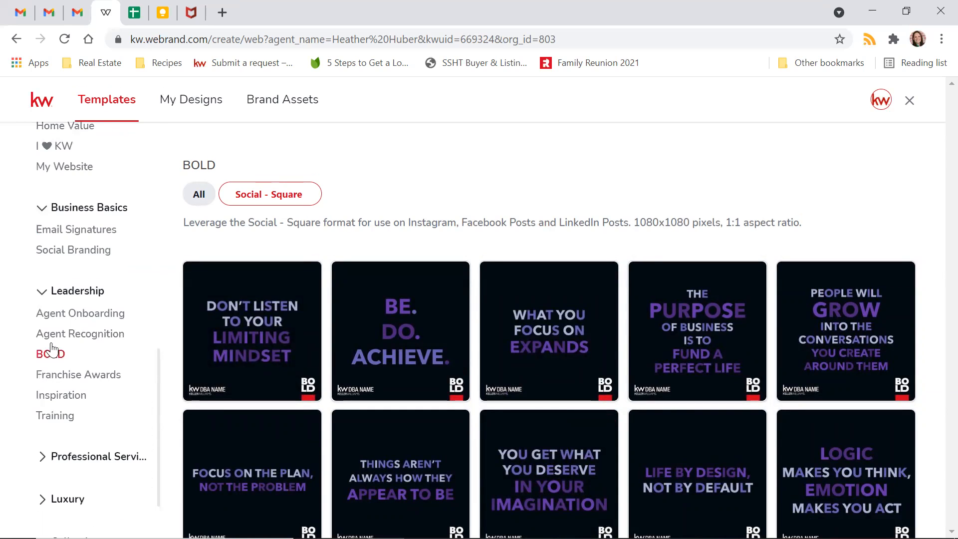
- Collapse the Leadership, Business Basics, Lead Generation and Listings categories, then open New Designs
left_click(42, 290)
left_click(42, 255)
scroll(41, 294, "up", 4)
scroll(40, 349, "up", 4)
left_click(42, 387)
scroll(39, 394, "up", 3)
left_click(47, 215)
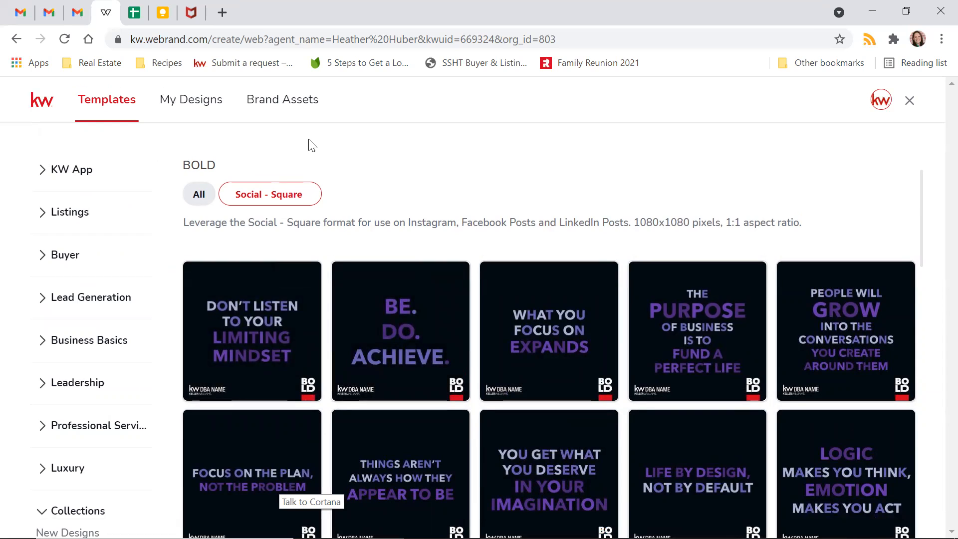
scroll(100, 234, "down", 1)
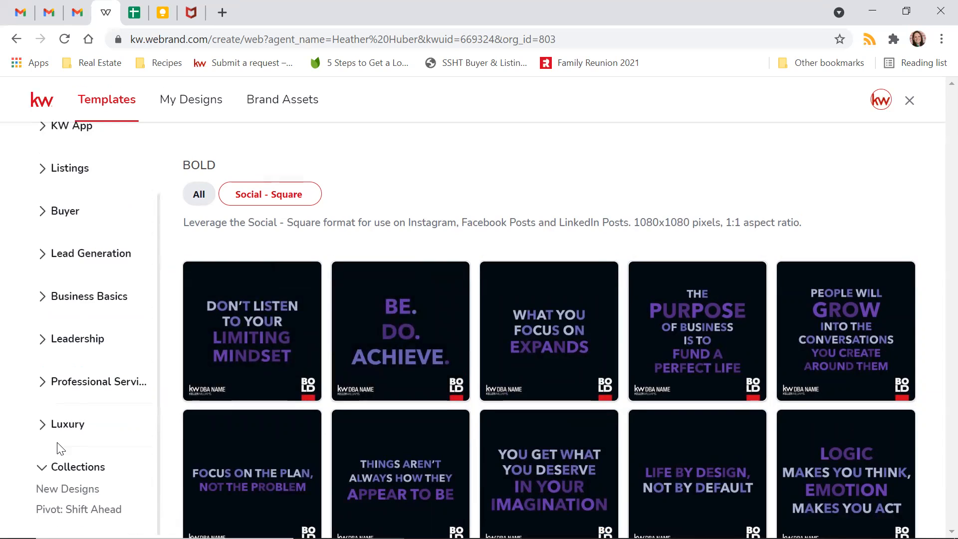
left_click(76, 491)
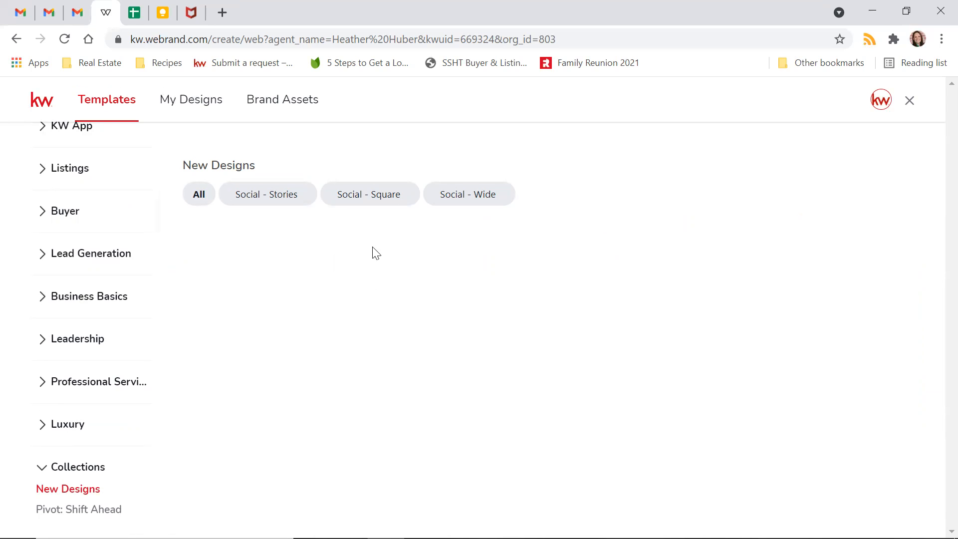
- Filter New Designs to Social - Square and start a design from Easter21-02_Sq
left_click(389, 201)
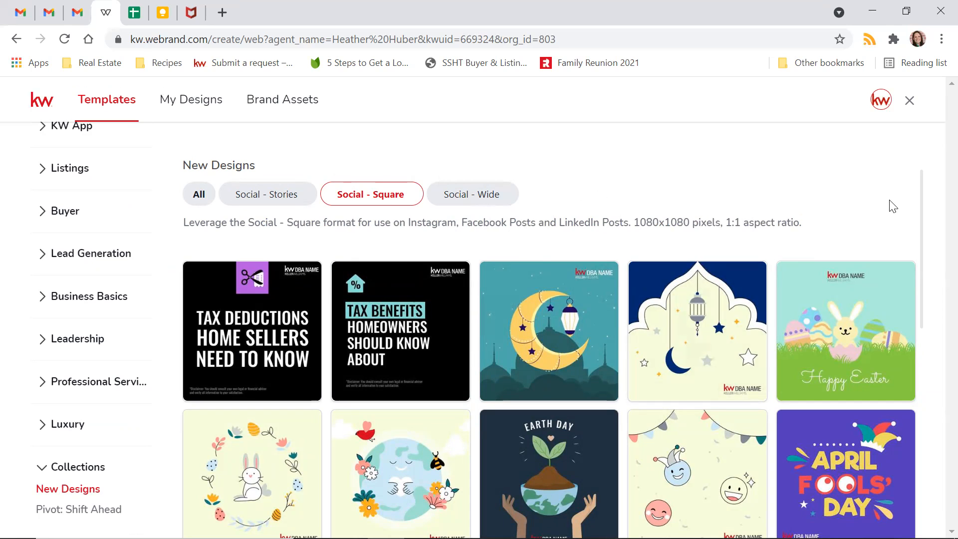
mouse_move(849, 347)
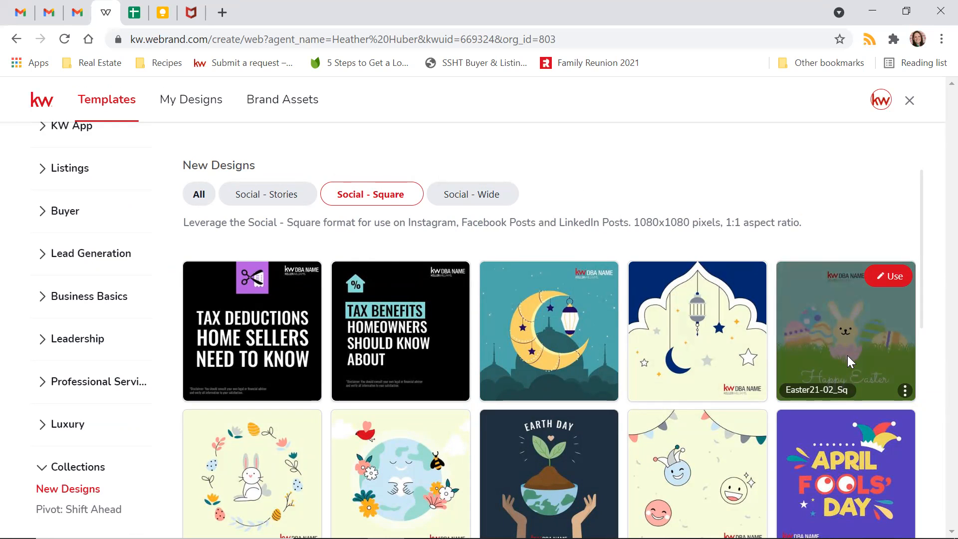
mouse_move(267, 471)
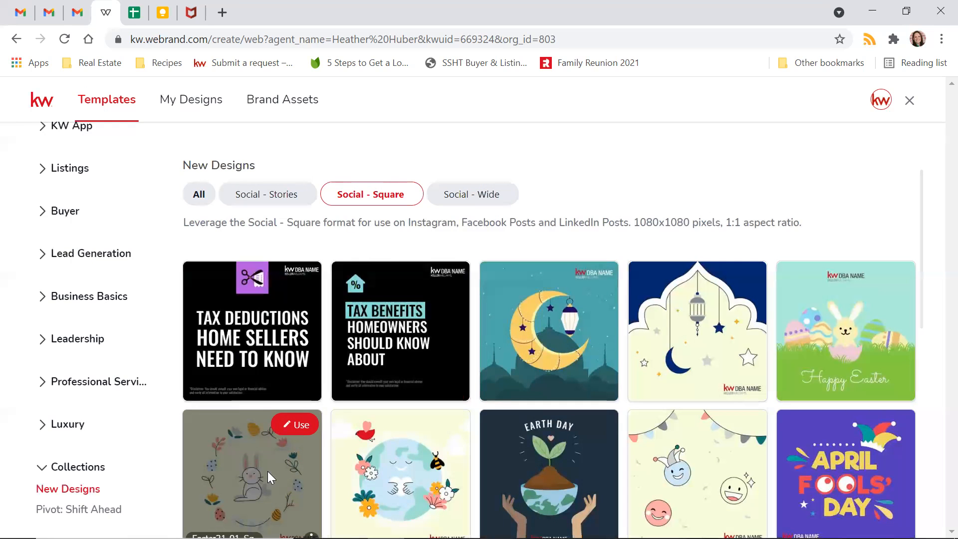
mouse_move(888, 285)
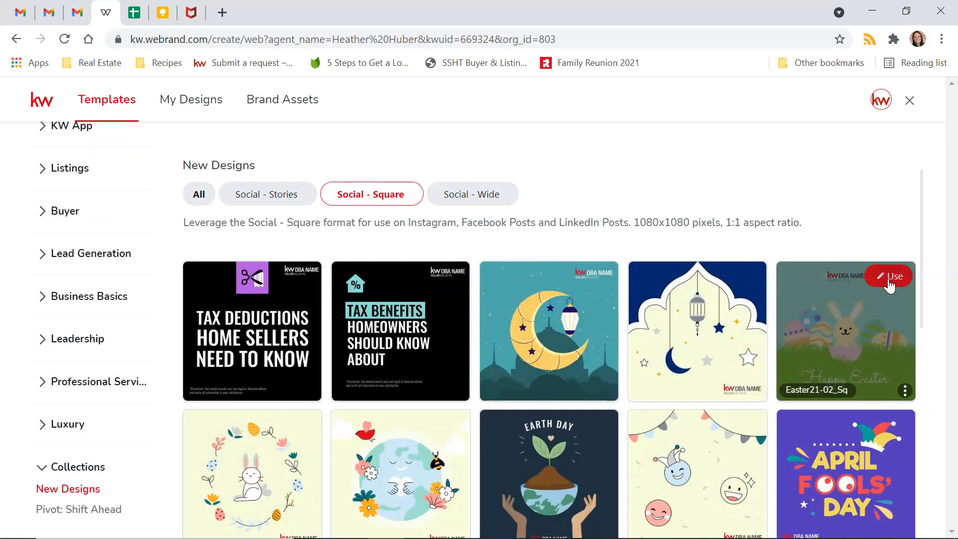
left_click(889, 279)
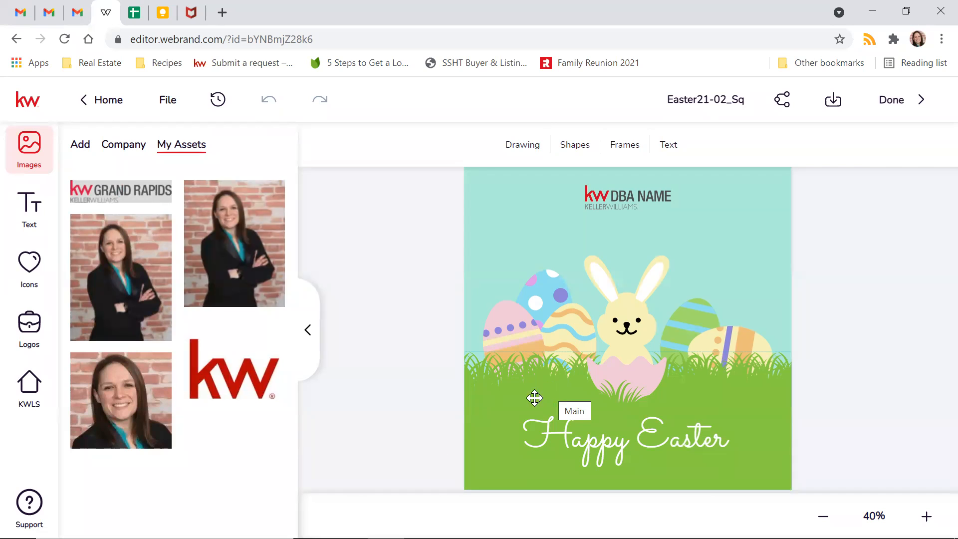
- Save the Easter design via File > Save and collapse the My Assets panel
left_click(170, 102)
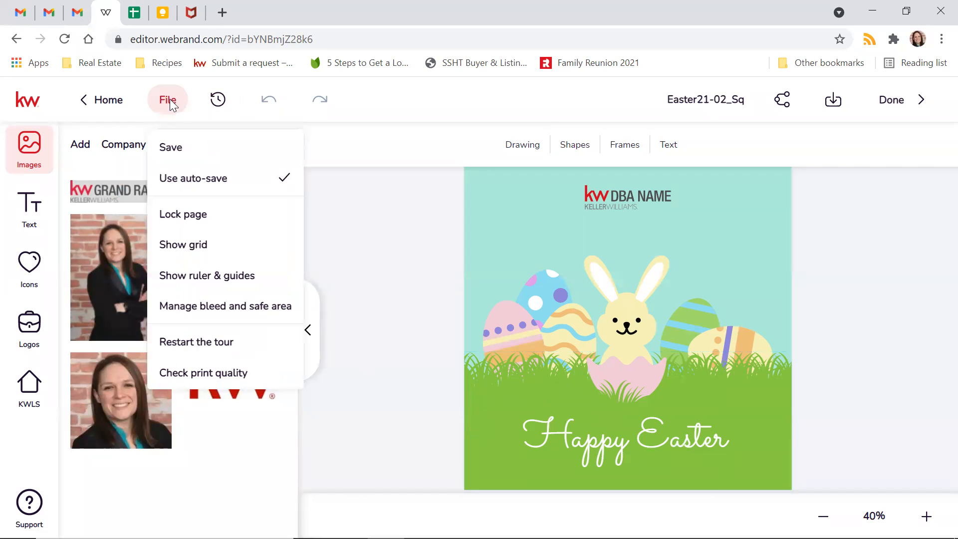
left_click(178, 151)
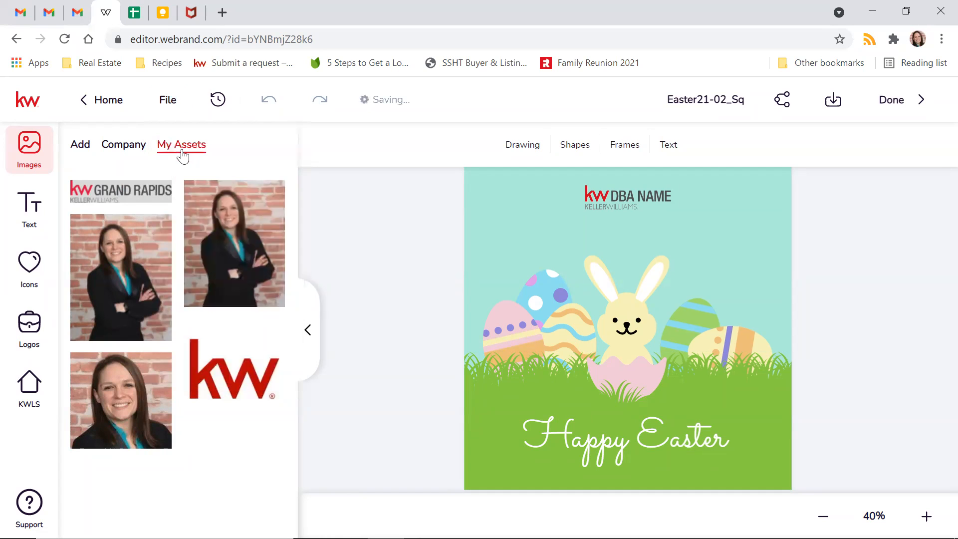
left_click(171, 112)
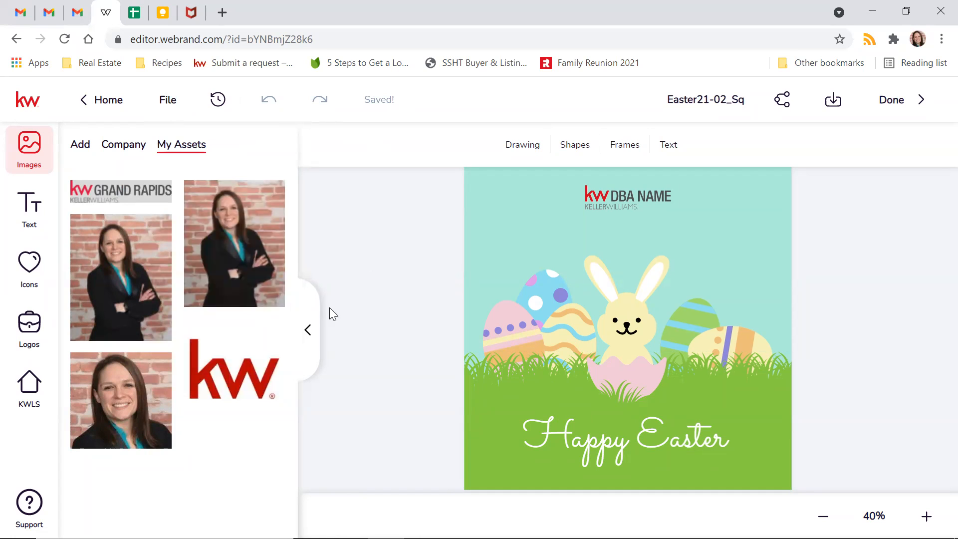
left_click(307, 331)
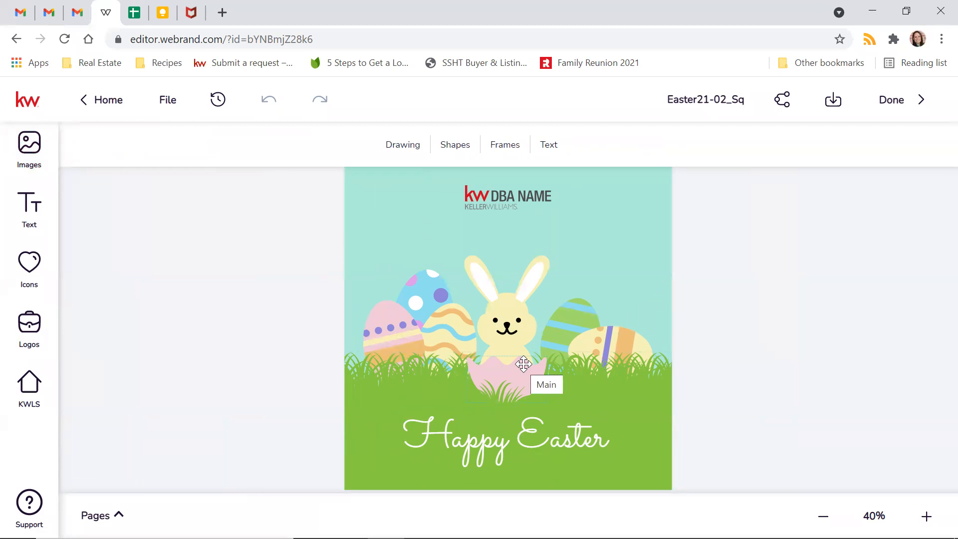
- Swap the DBA NAME placeholder logo for the Secondary KW Grand Rapids logo and move it up
left_click(513, 198)
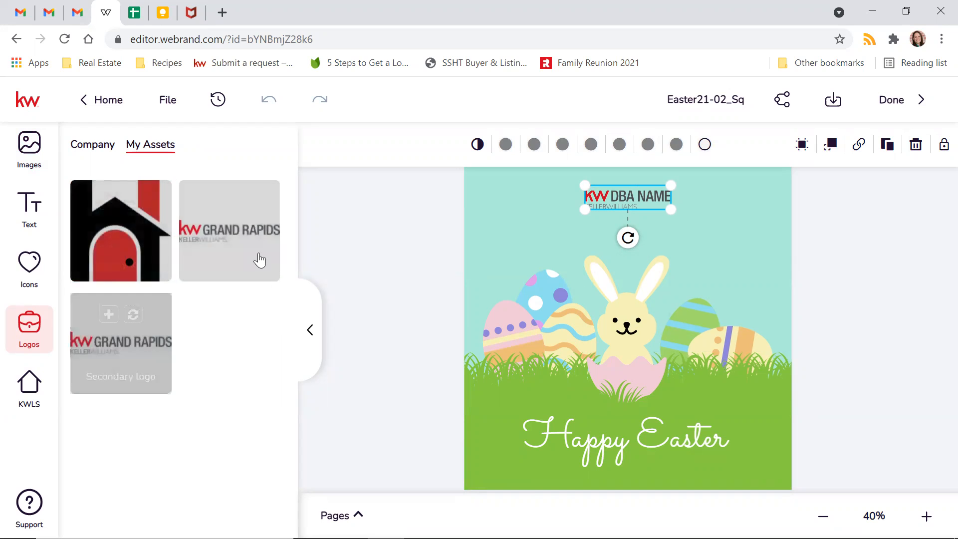
mouse_move(244, 207)
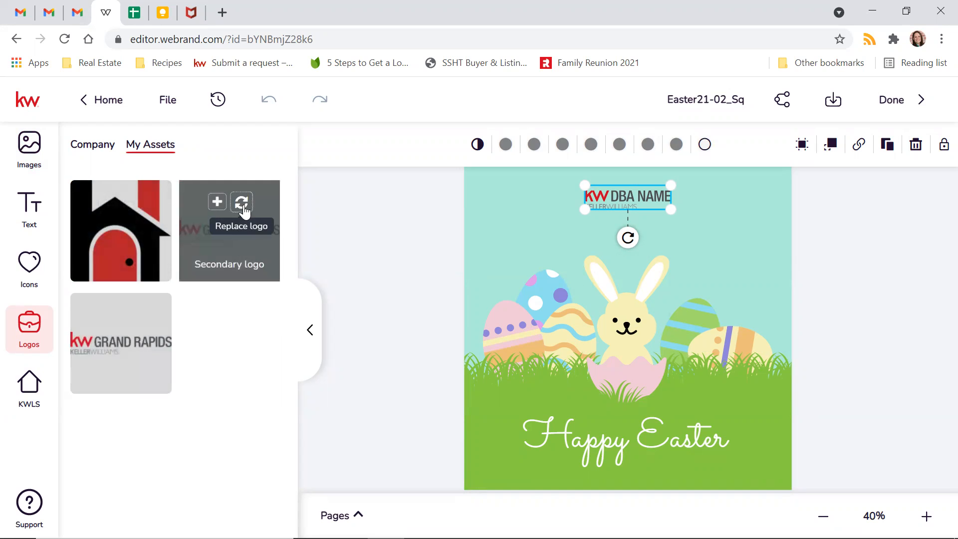
left_click(241, 203)
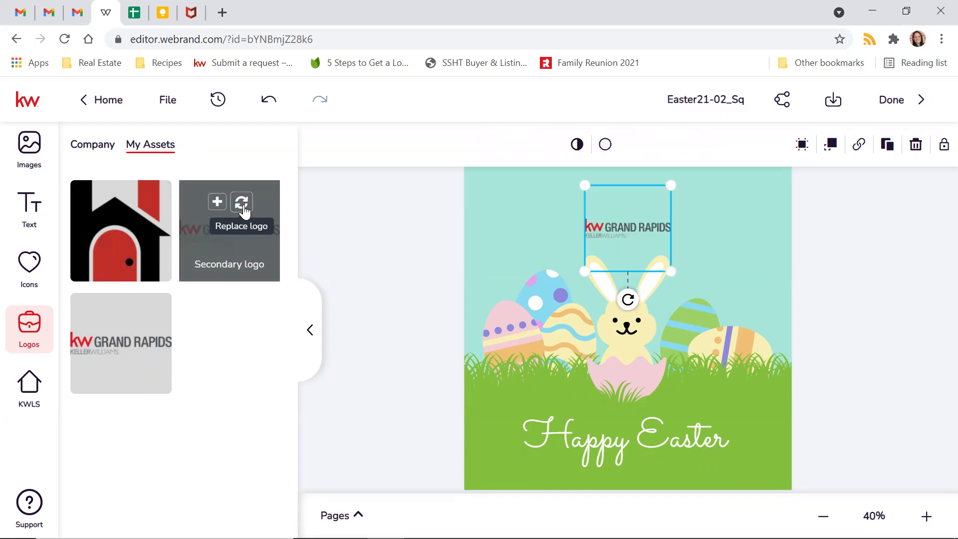
left_click_drag(626, 239, 630, 209)
right_click(629, 209)
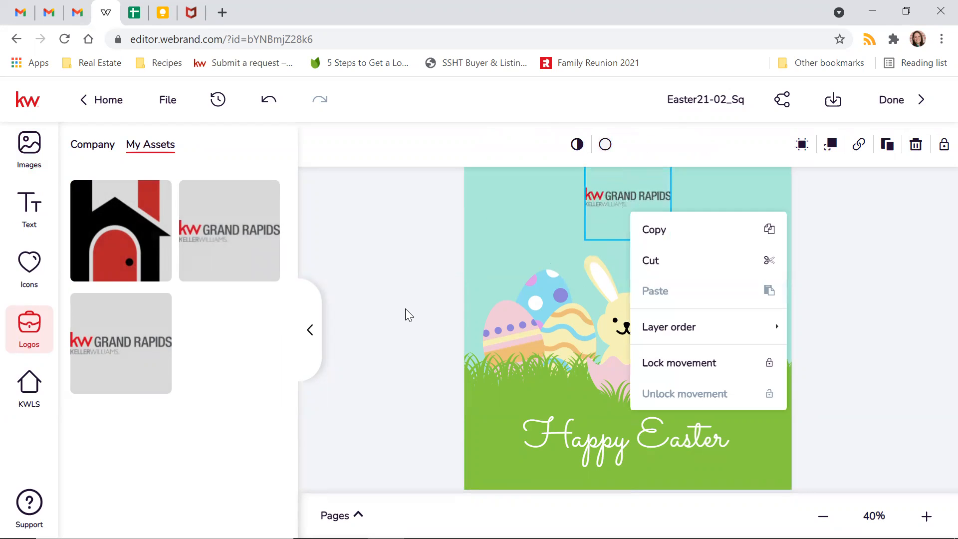
left_click(336, 464)
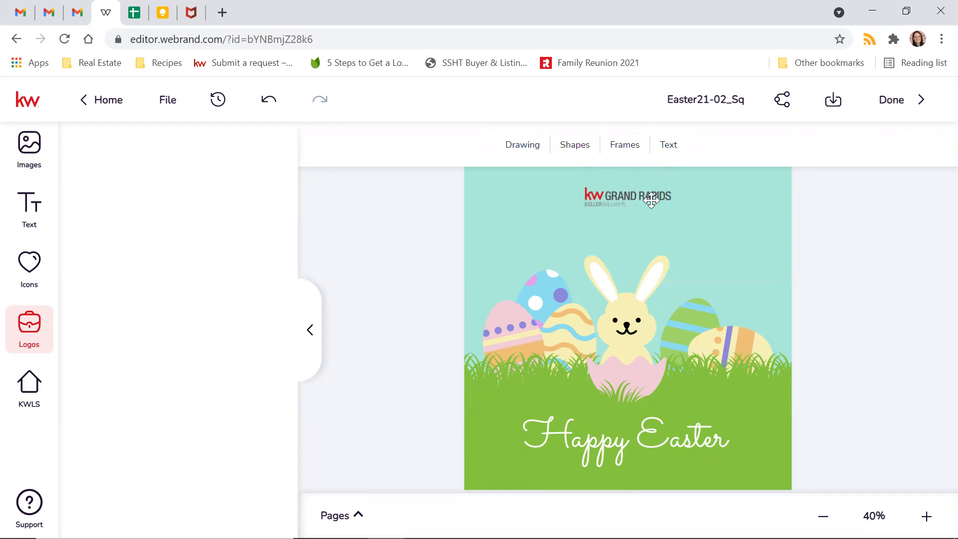
left_click(656, 196)
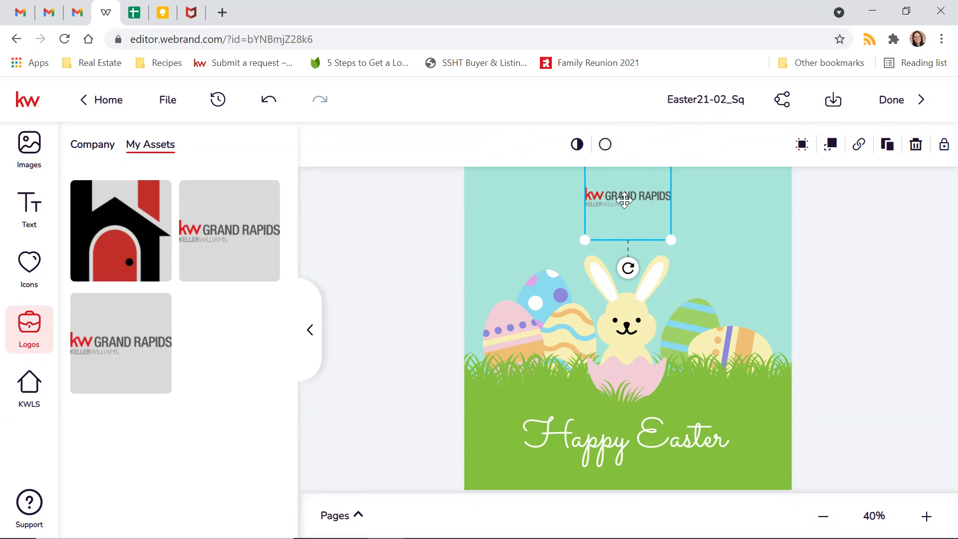
mouse_move(135, 230)
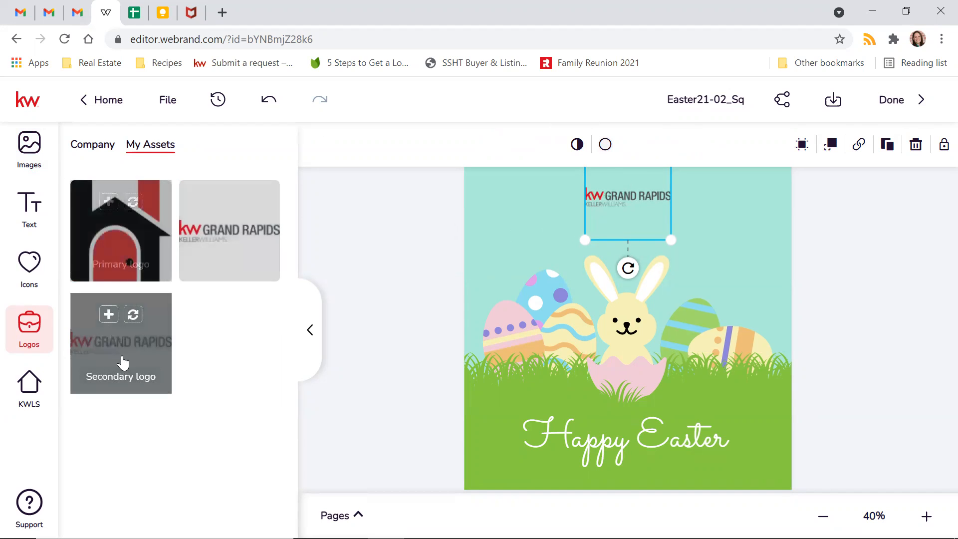
- Try the Primary house logo, then switch back to the Secondary KW Grand Rapids logo
left_click(133, 204)
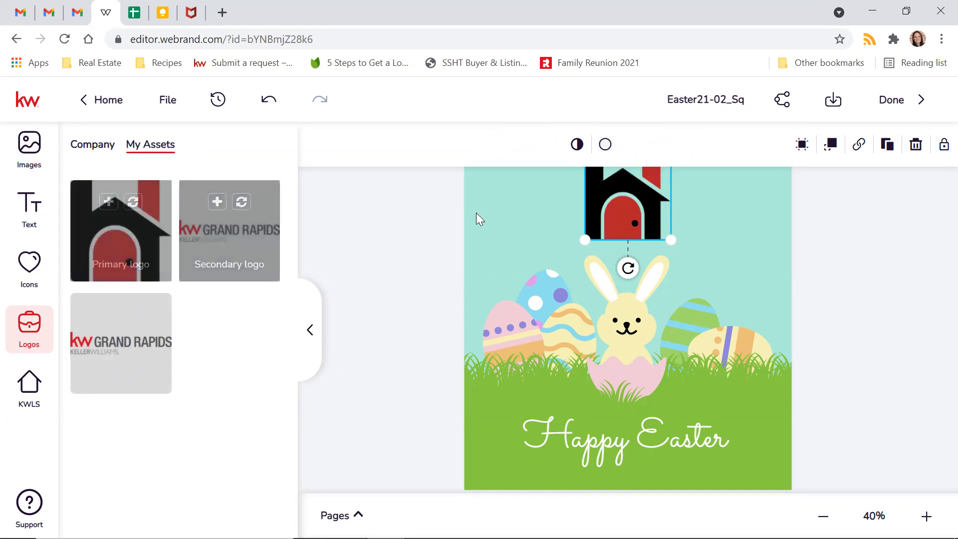
left_click_drag(636, 203, 638, 230)
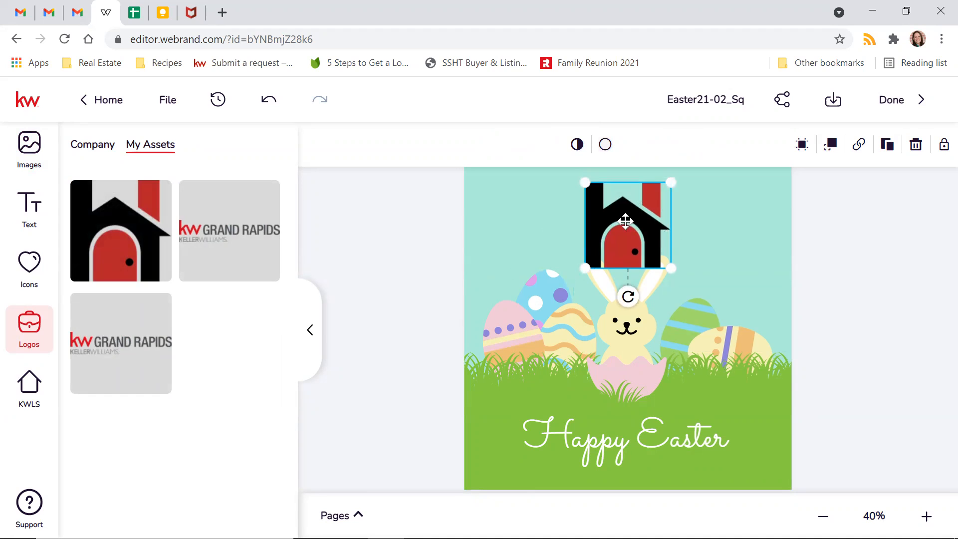
mouse_move(218, 235)
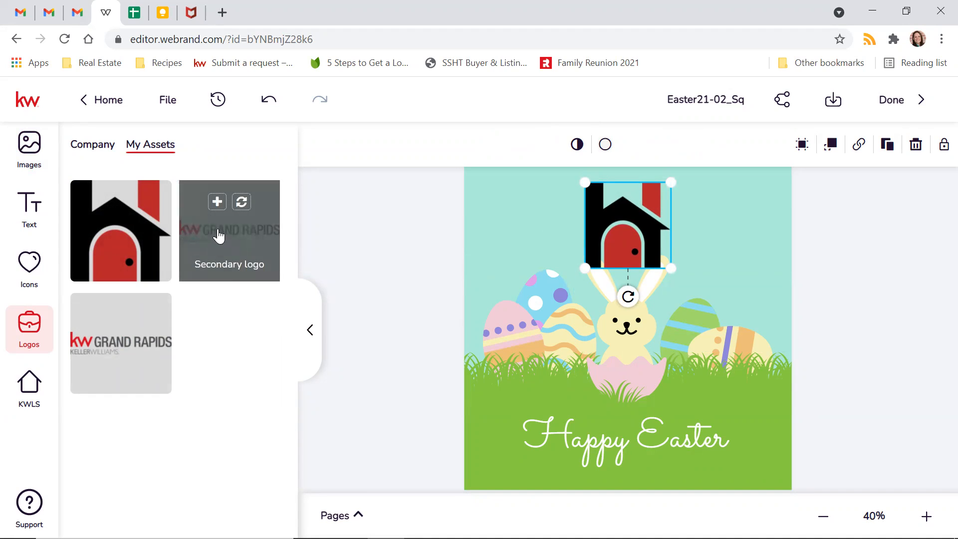
left_click(241, 203)
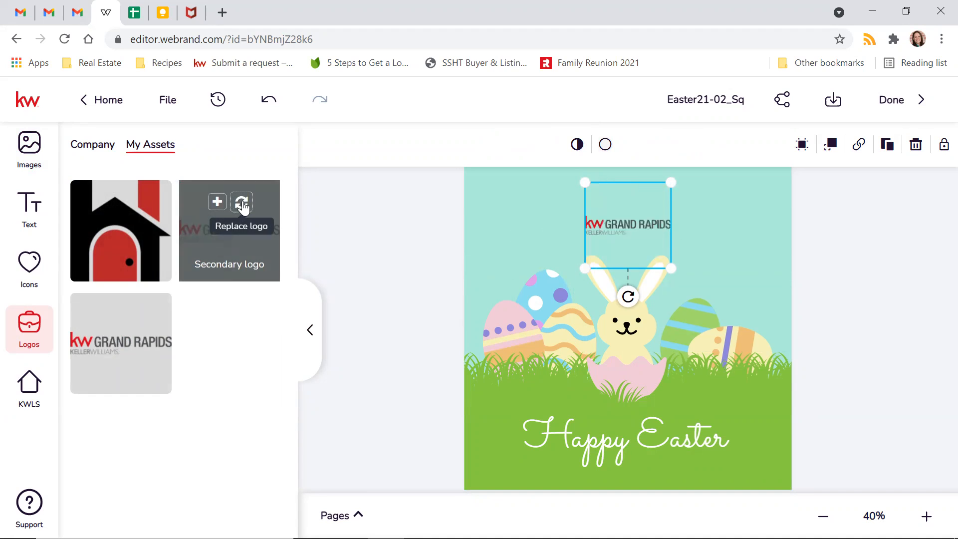
- Enlarge the KW Grand Rapids logo and centre it along the top of the design
left_click_drag(621, 236, 617, 224)
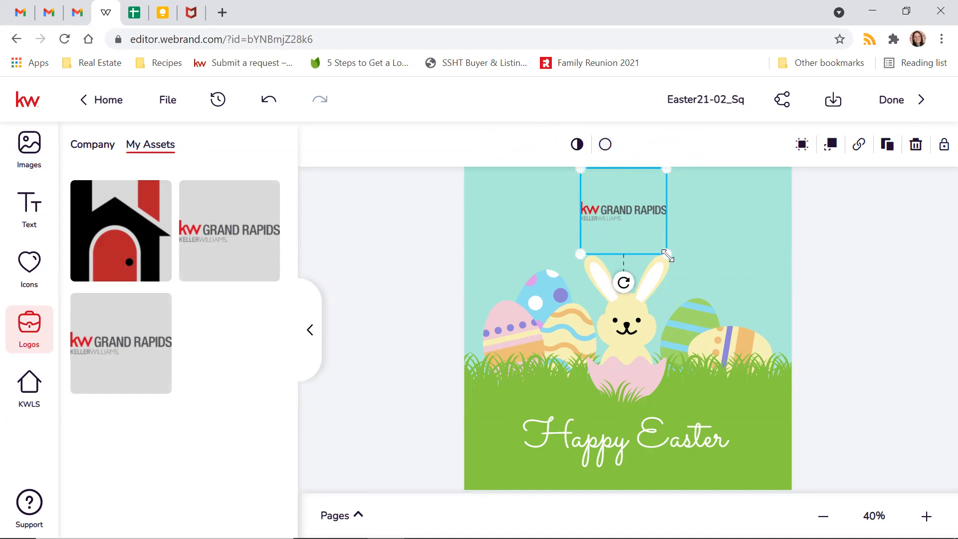
mouse_move(671, 257)
left_mouse_down()
mouse_move(834, 388)
mouse_move(678, 283)
mouse_move(653, 261)
mouse_move(663, 251)
left_mouse_up()
mouse_move(613, 225)
left_mouse_down()
mouse_move(601, 207)
mouse_move(634, 210)
mouse_move(600, 211)
mouse_move(620, 212)
left_mouse_up()
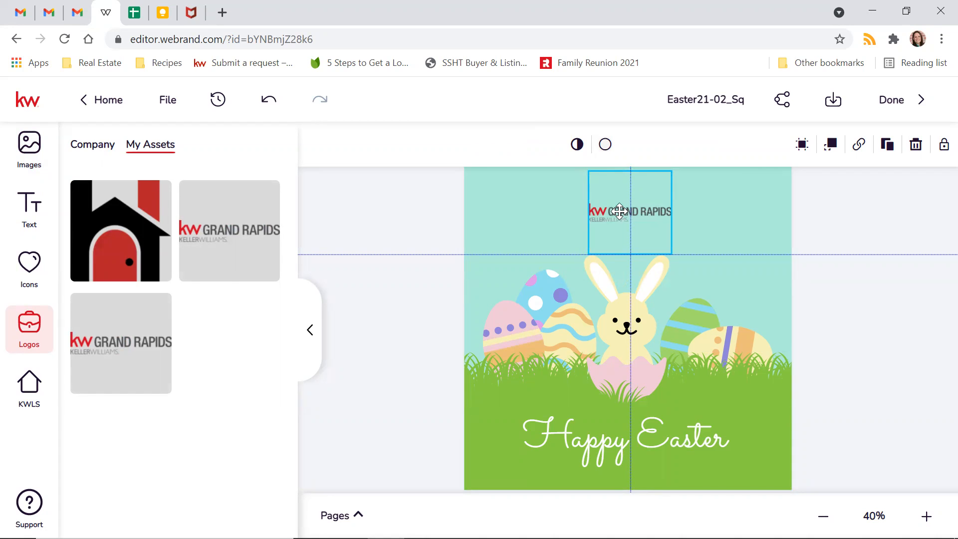
left_click_drag(619, 211, 616, 212)
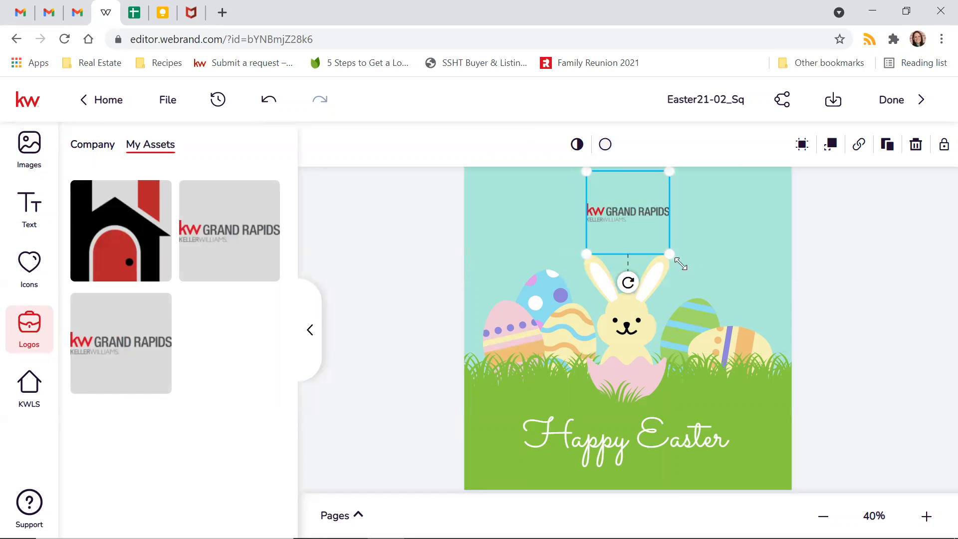
left_click_drag(680, 263, 698, 280)
left_click_drag(630, 228, 626, 213)
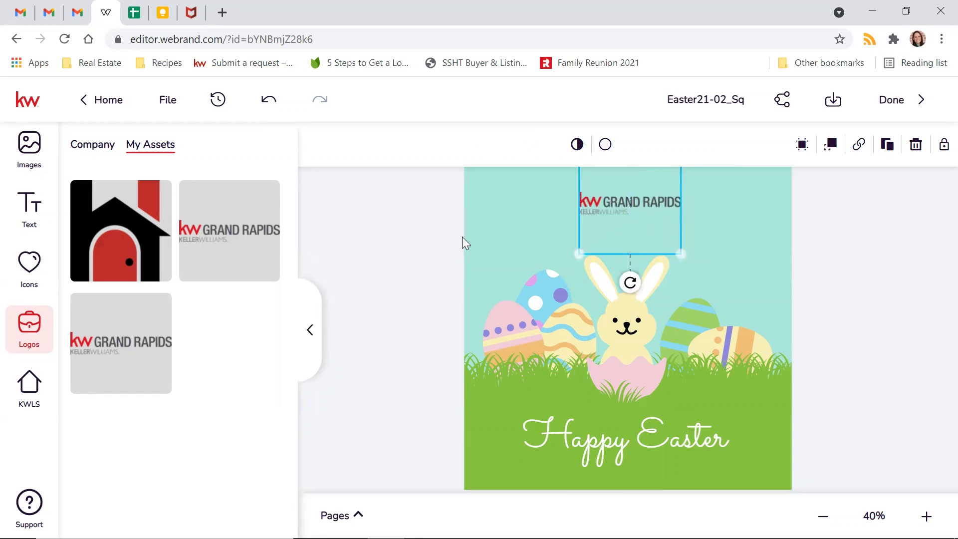
left_click(406, 260)
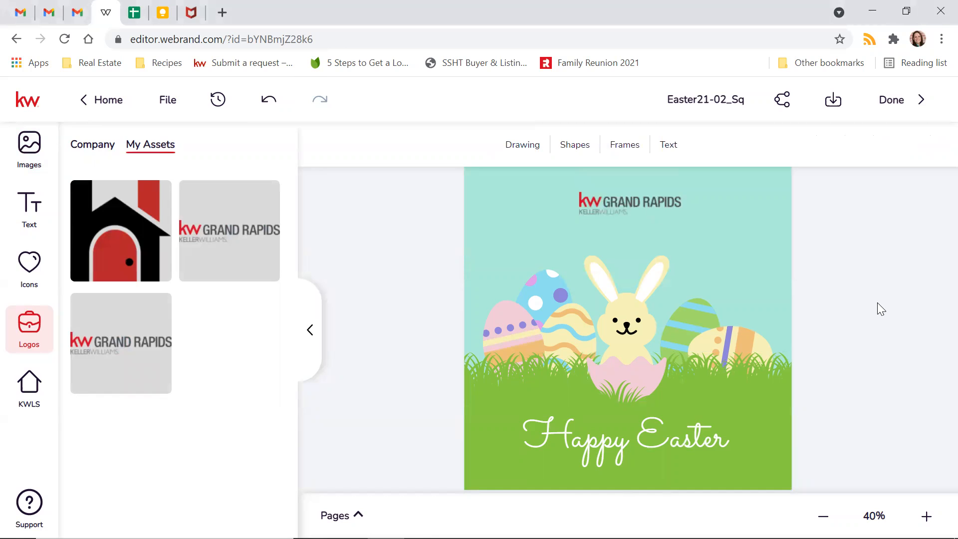
- Collapse the Logos panel and select the green striped egg
left_click(310, 331)
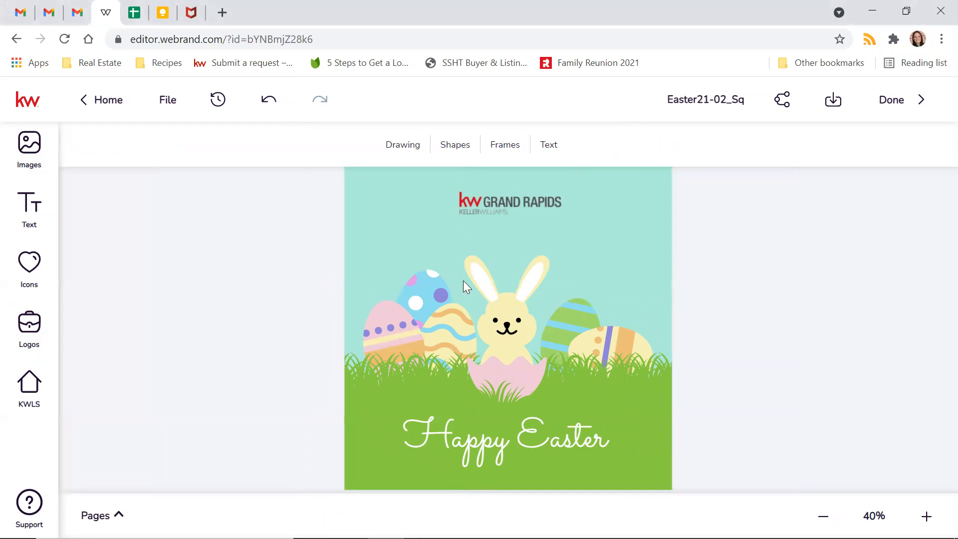
left_click(560, 340)
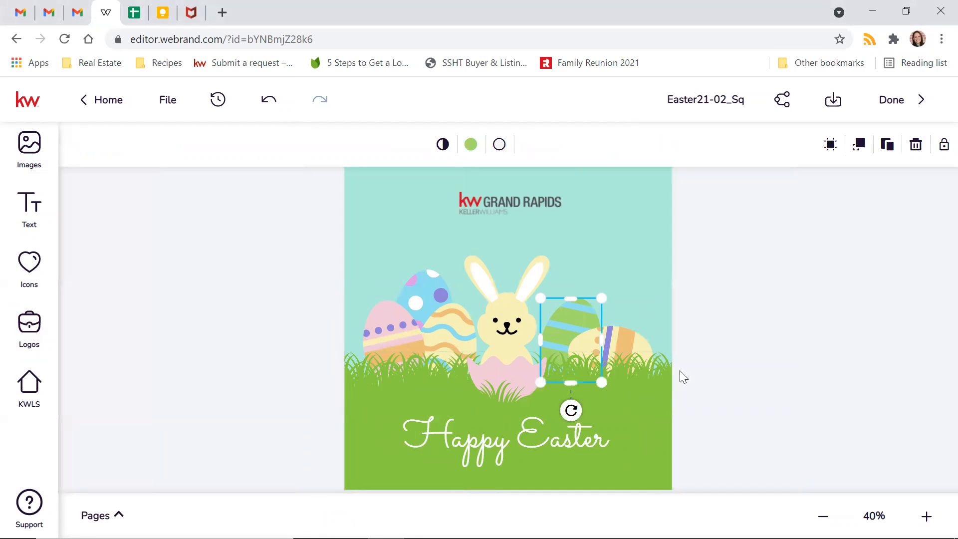
left_click(758, 393)
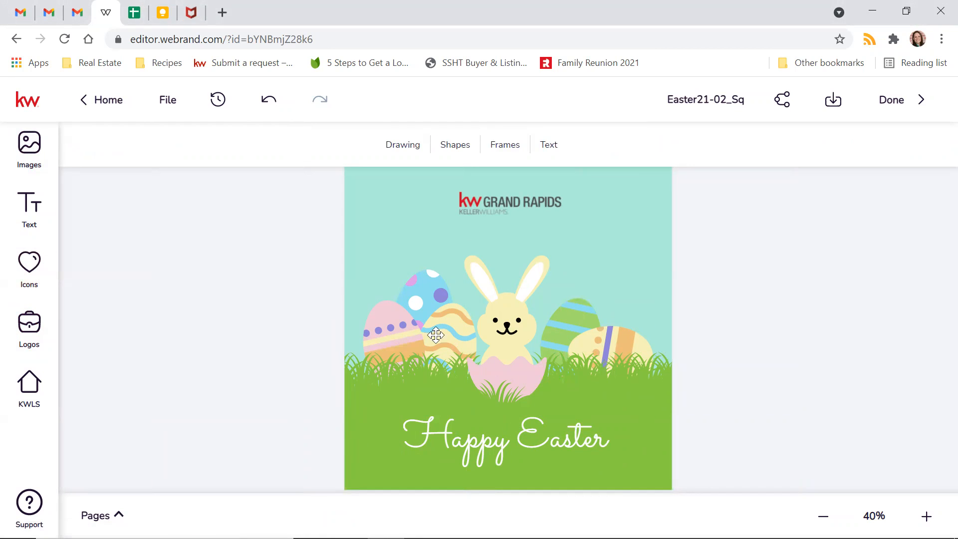
left_click(578, 343)
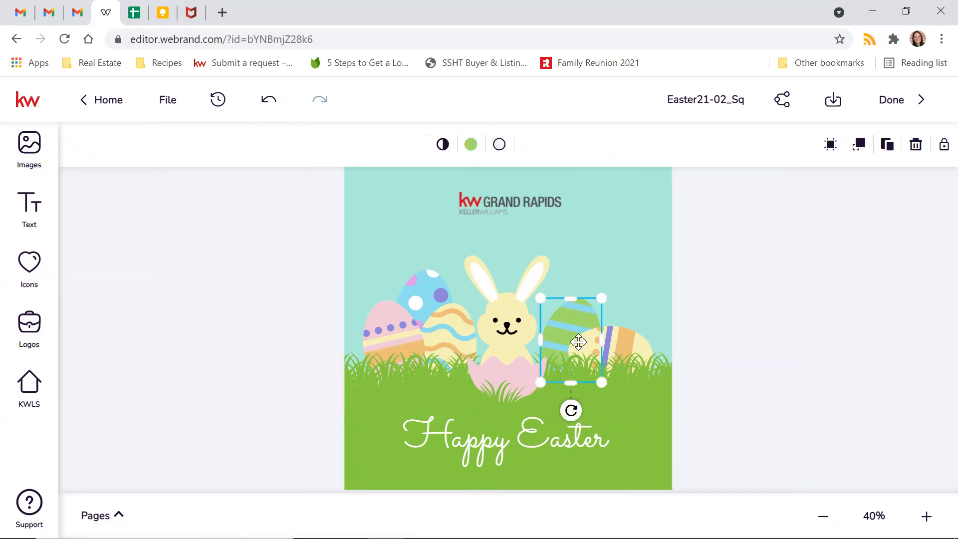
- Add the Agent photo from My Assets, shrink and reposition it, then delete it
left_click(38, 155)
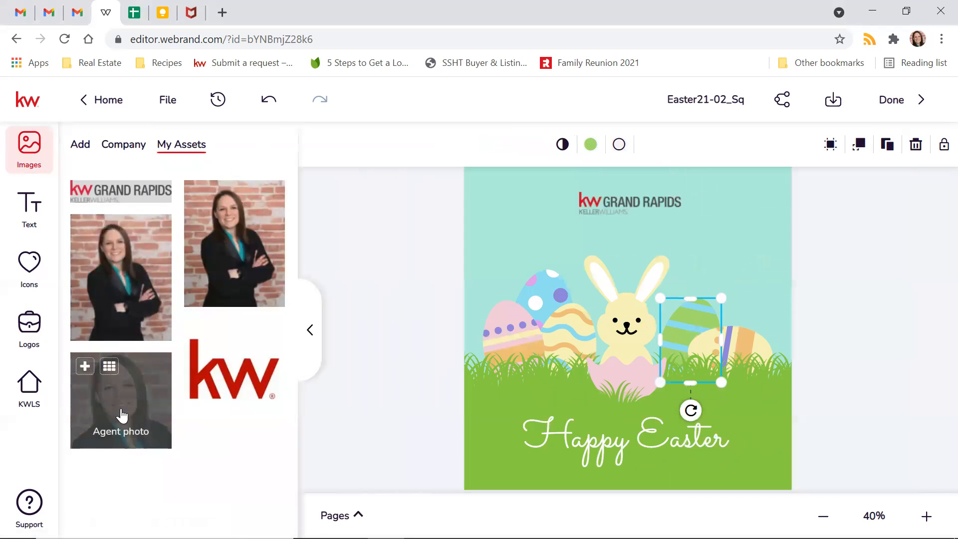
mouse_move(124, 390)
left_click(84, 368)
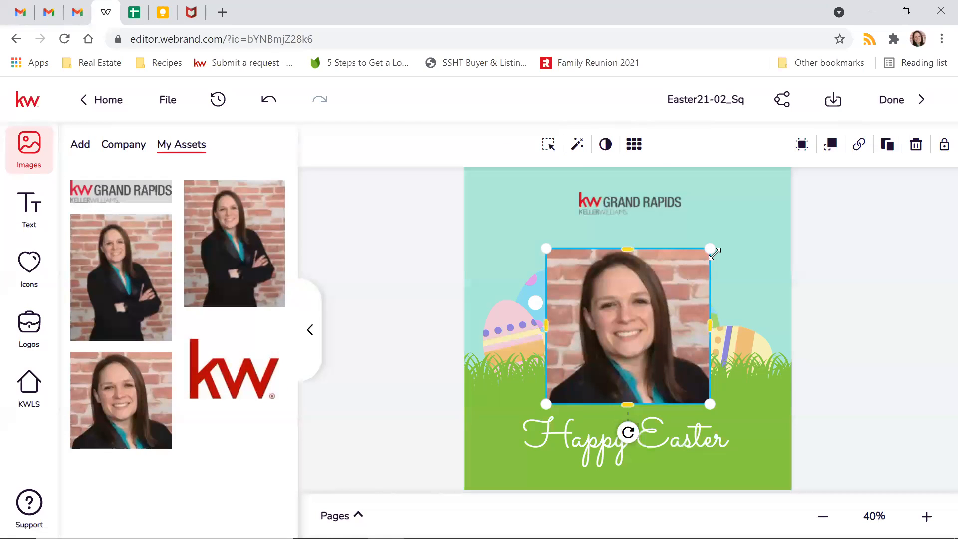
left_click_drag(709, 247, 642, 313)
left_click_drag(573, 381, 533, 368)
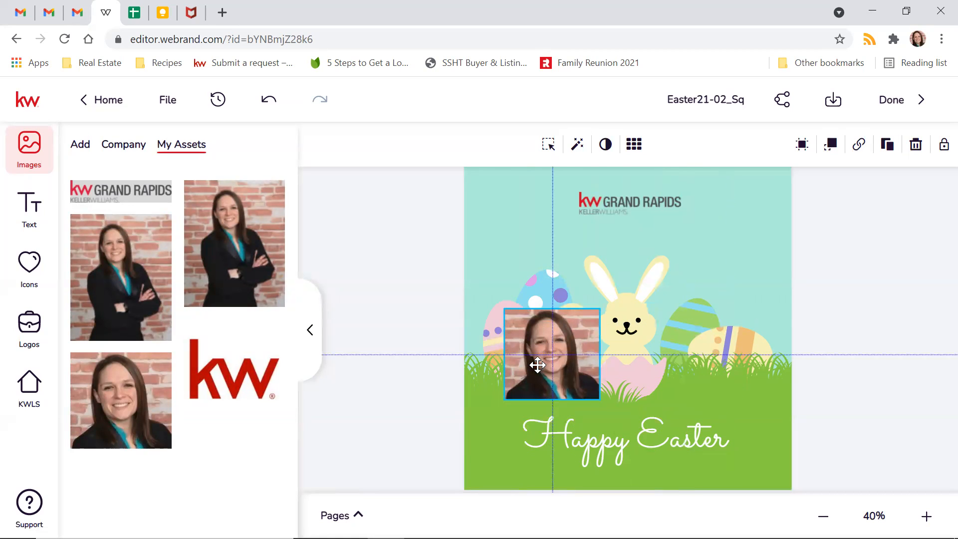
left_click(688, 320)
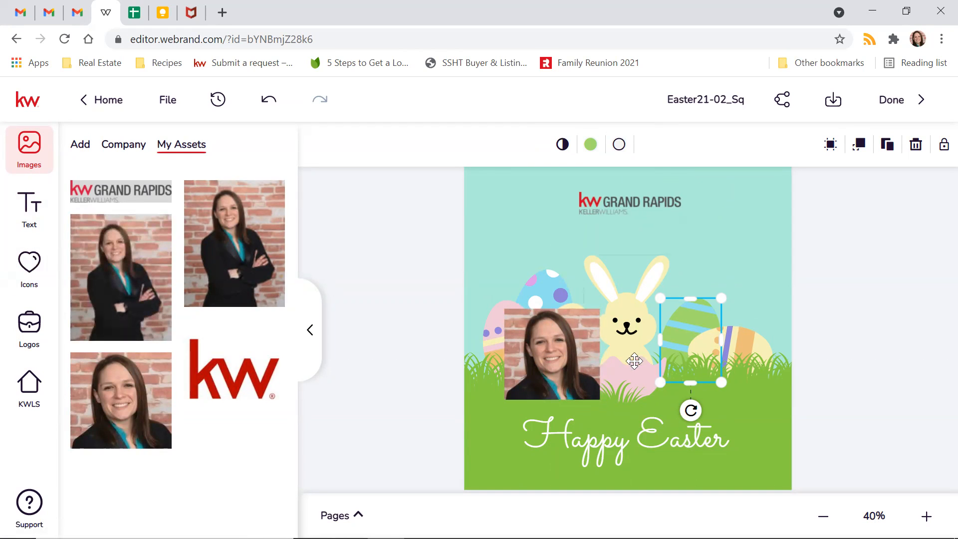
left_click(529, 372)
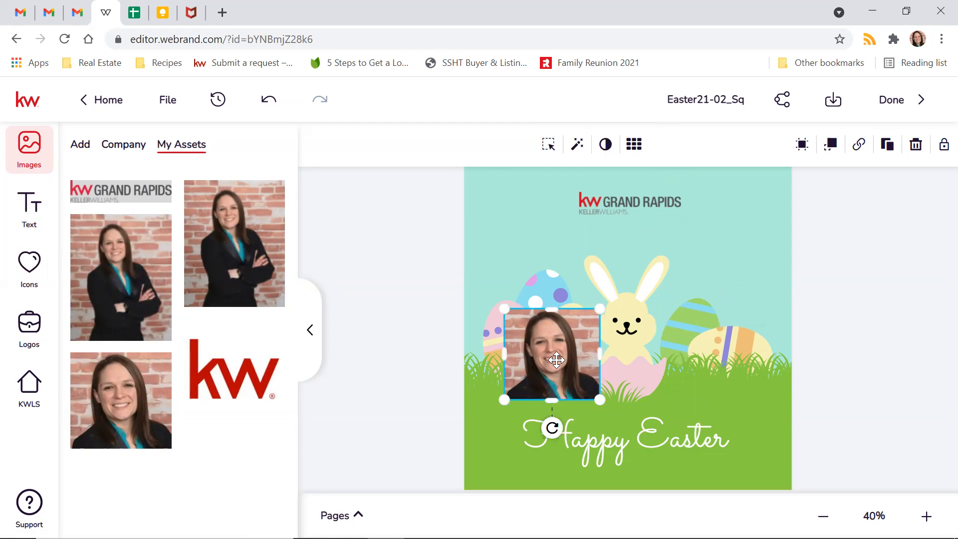
key("Delete")
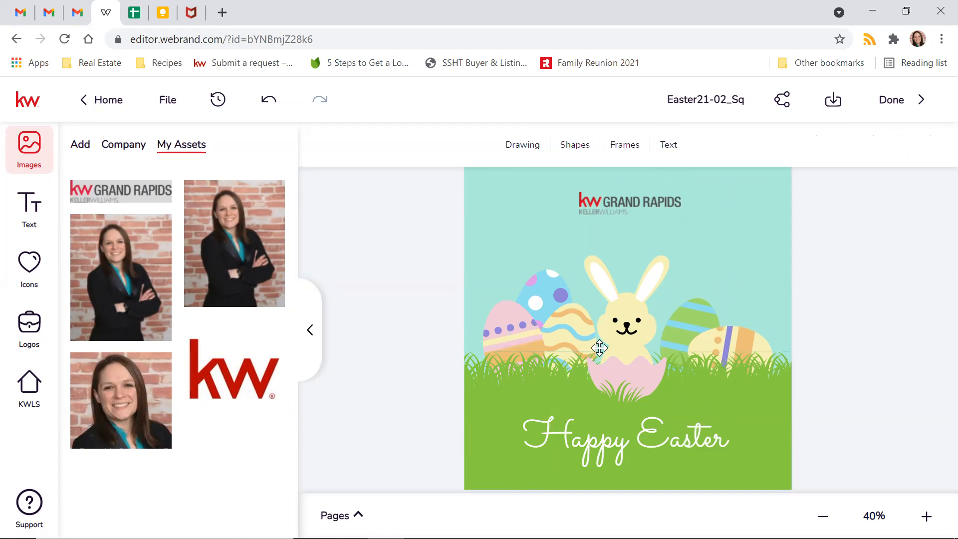
left_click(629, 326)
- Look through the Add and Company image sources, then scroll down to Imported images
mouse_move(144, 423)
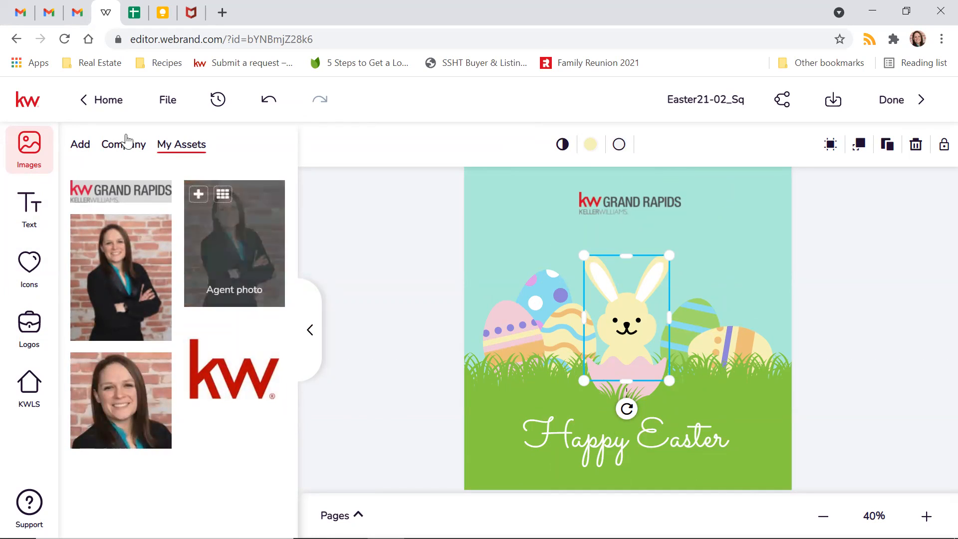
left_click(80, 146)
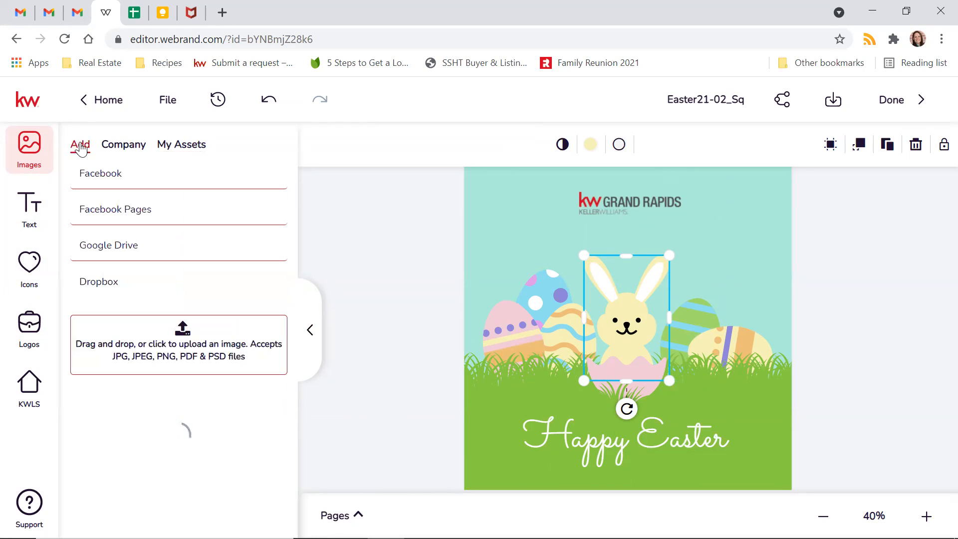
left_click(115, 144)
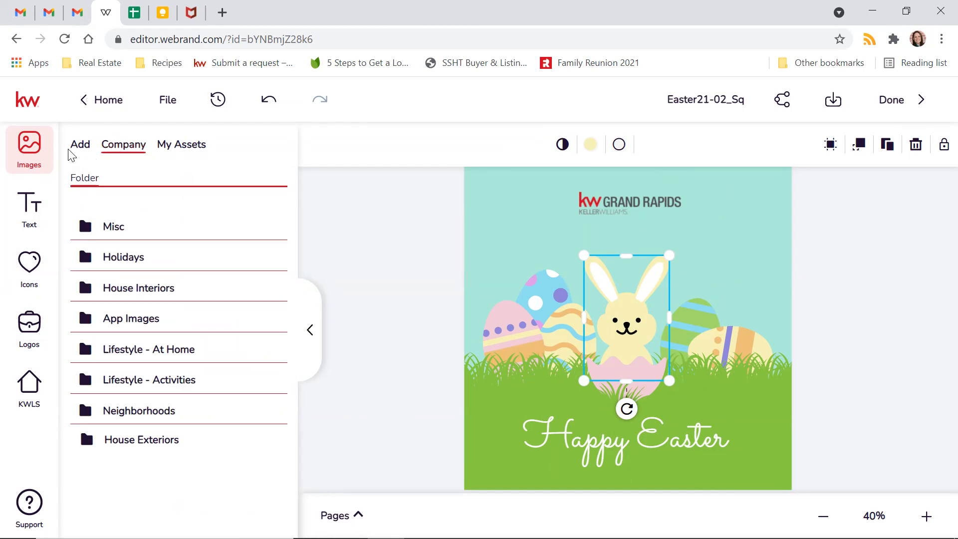
left_click(82, 148)
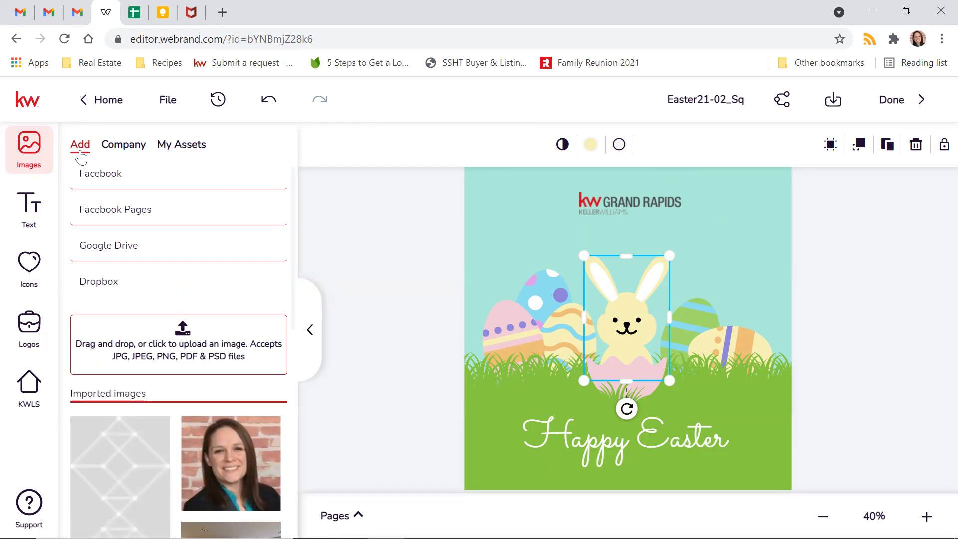
scroll(164, 207, "down", 3)
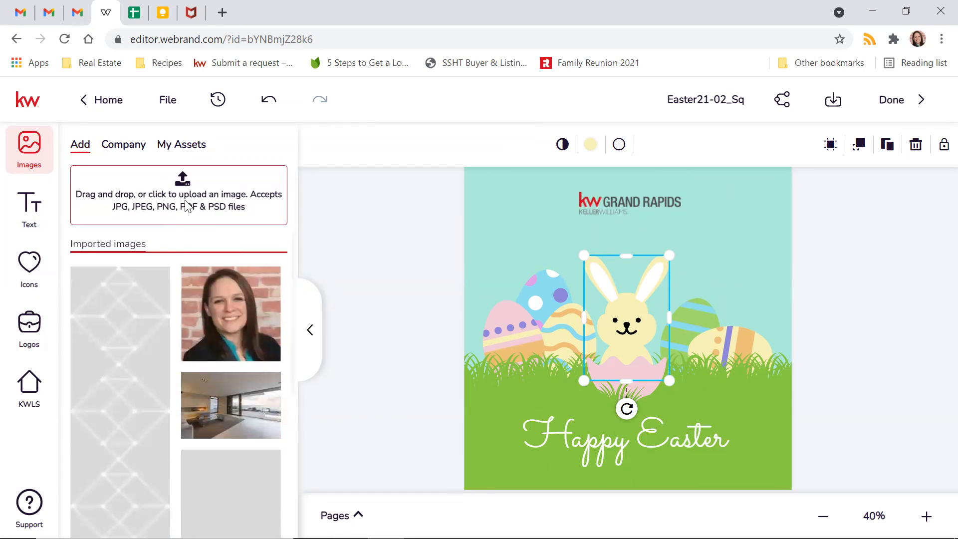
left_click(378, 199)
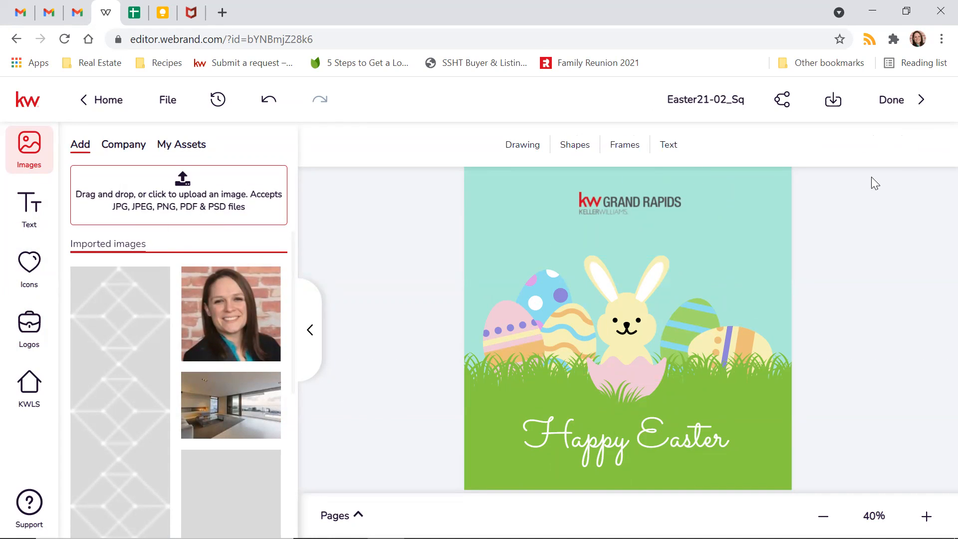
- Restore the browser window, return to the Easter design editor and show Company image folders
left_click(908, 13)
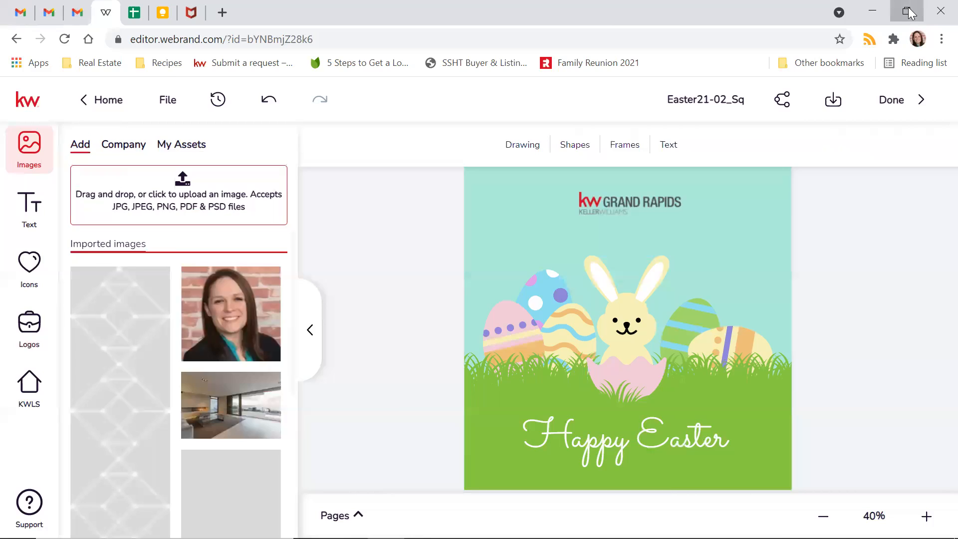
left_click(303, 66)
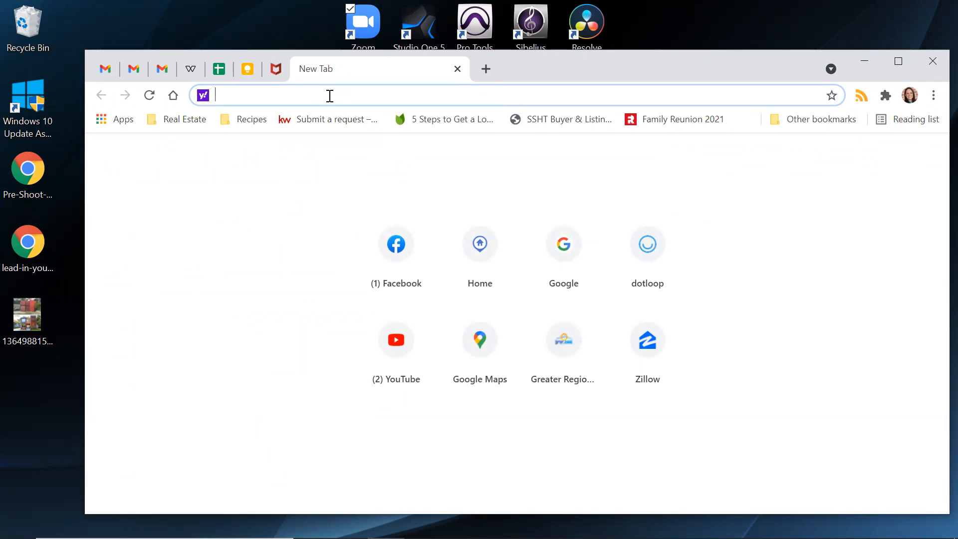
left_click(189, 75)
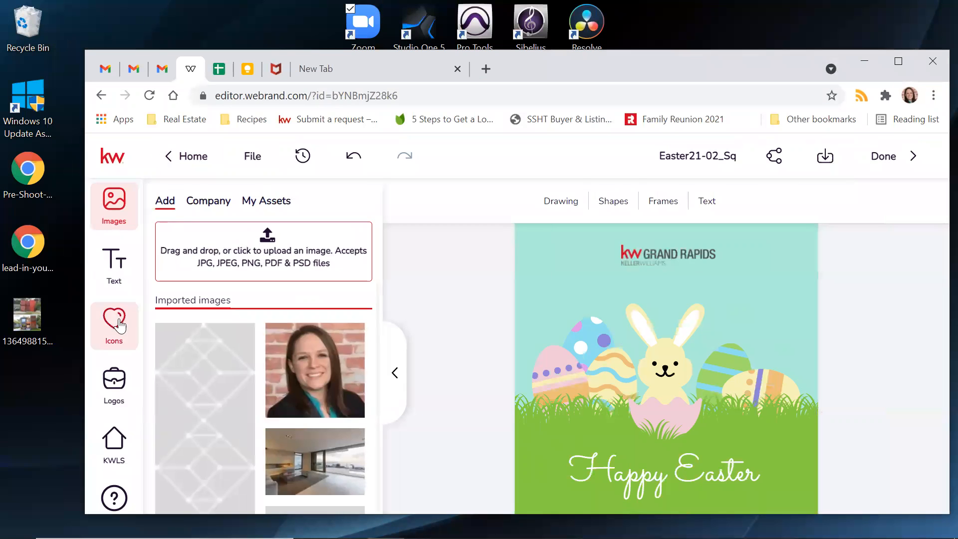
left_click(223, 203)
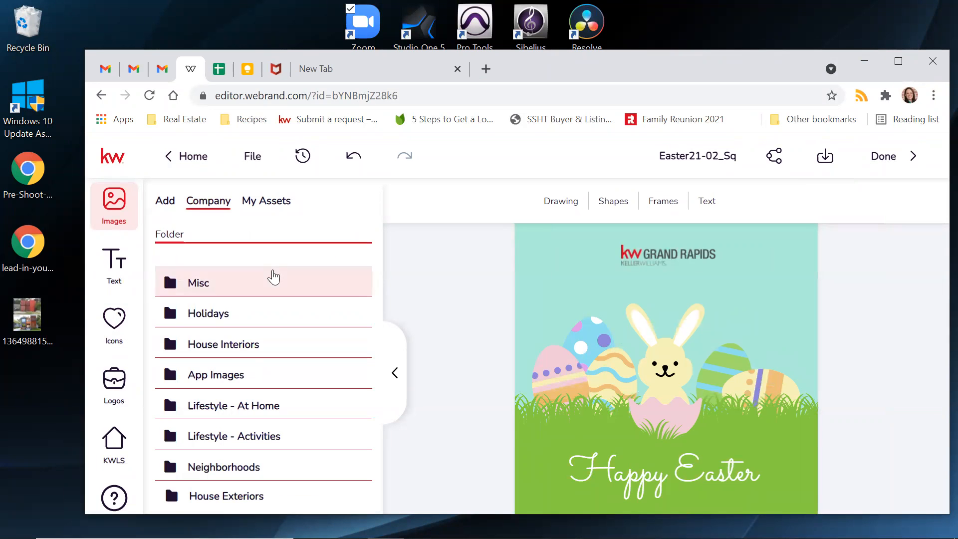
- Maximize the browser, peek into App Images, and end on the Company image folders
left_click(897, 63)
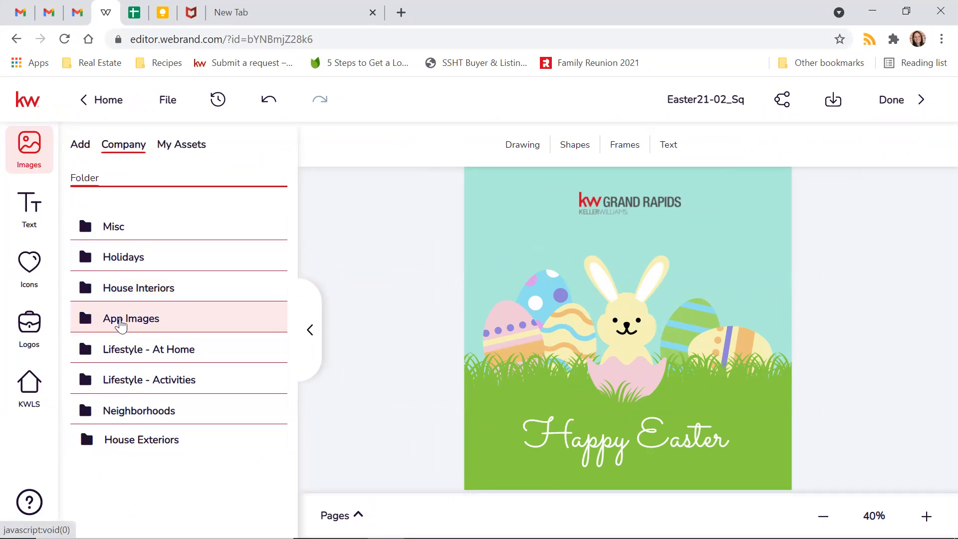
left_click(123, 323)
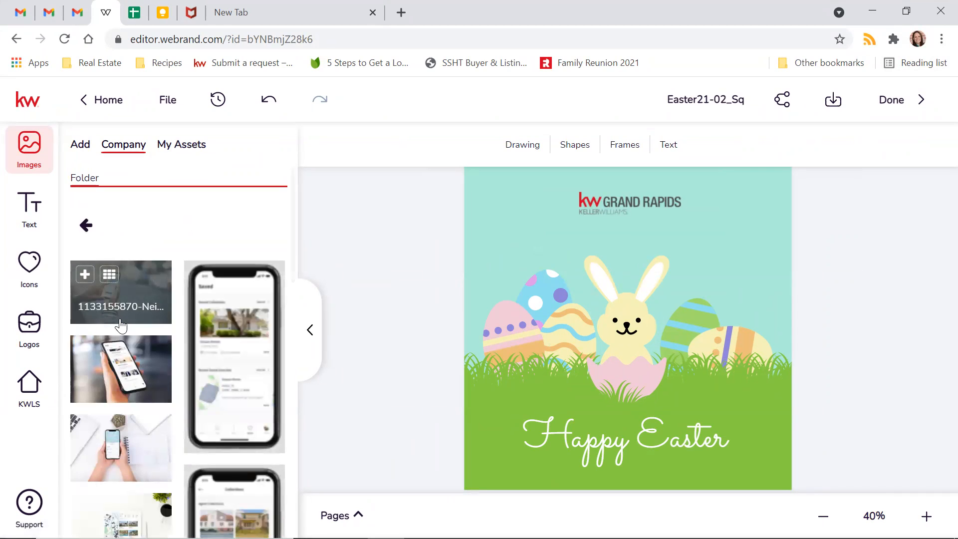
scroll(121, 325, "down", 5)
scroll(122, 325, "up", 5)
left_click(88, 225)
left_click(198, 148)
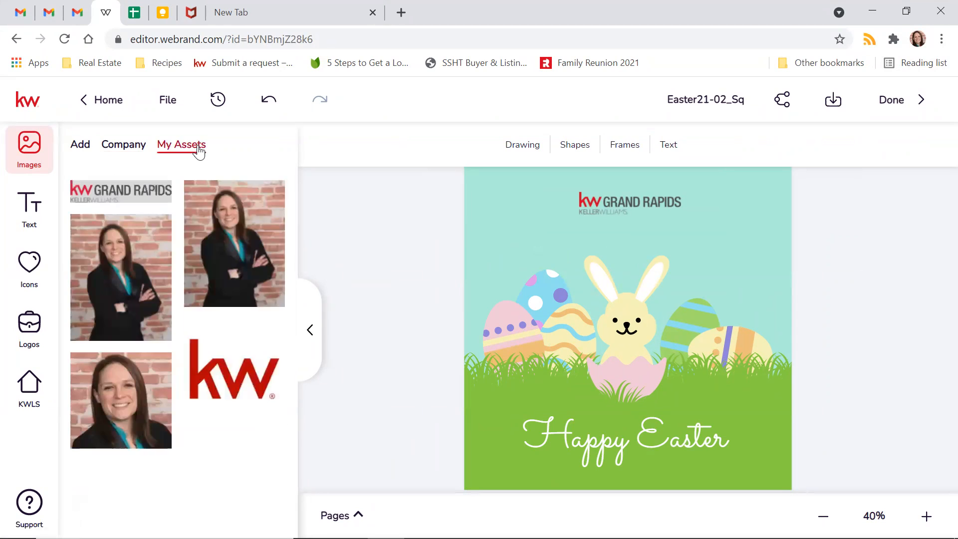
left_click(85, 146)
left_click(119, 146)
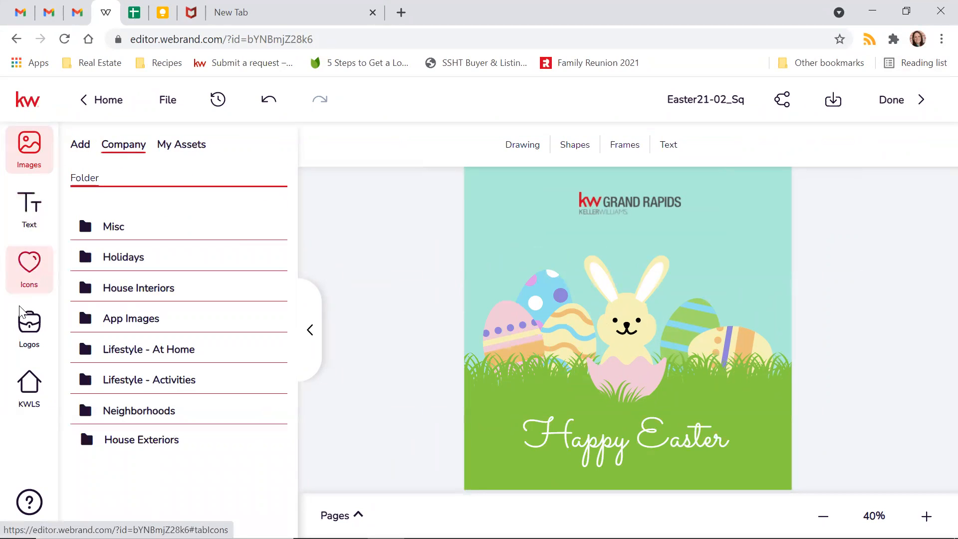
- Browse the Company logo folders KW and Misc, then restore the browser window smaller
left_click(33, 343)
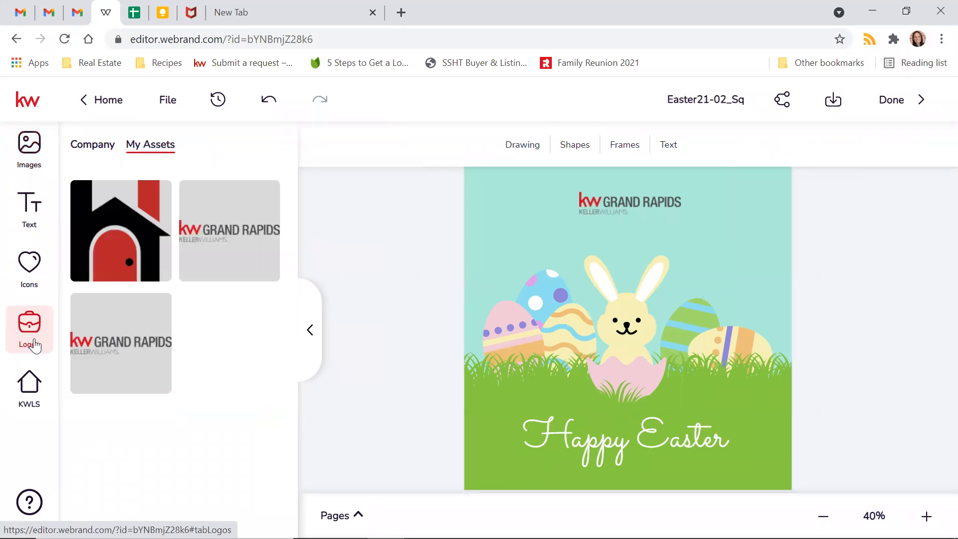
left_click(82, 150)
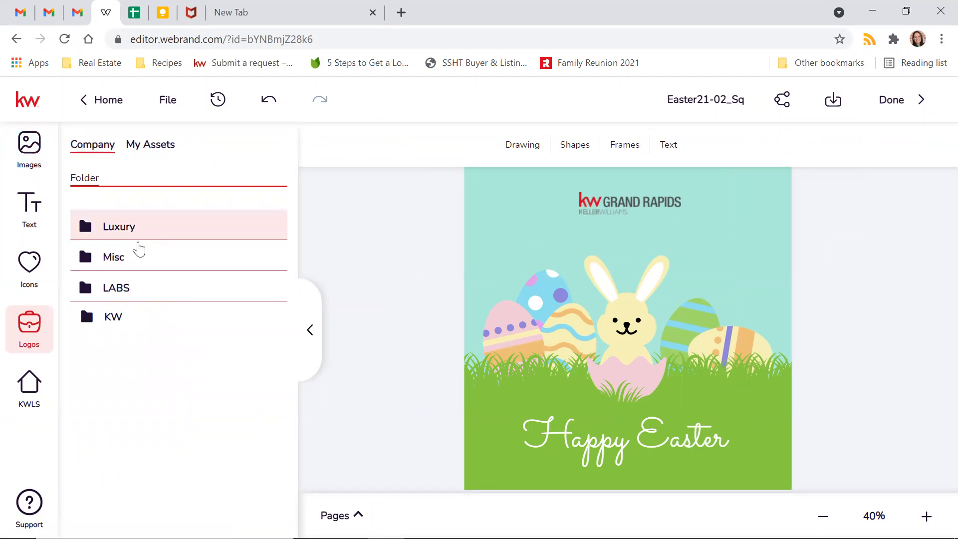
left_click(114, 320)
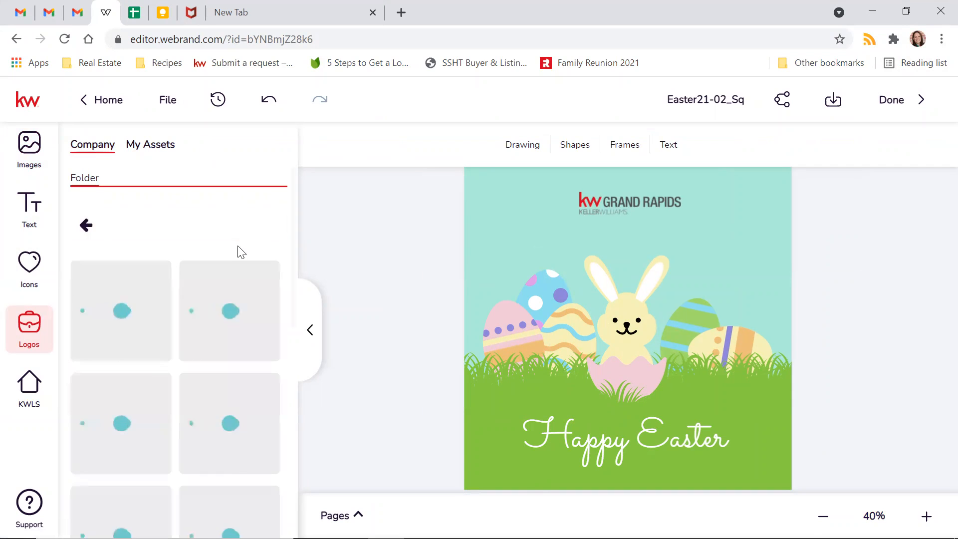
scroll(224, 294, "down", 10)
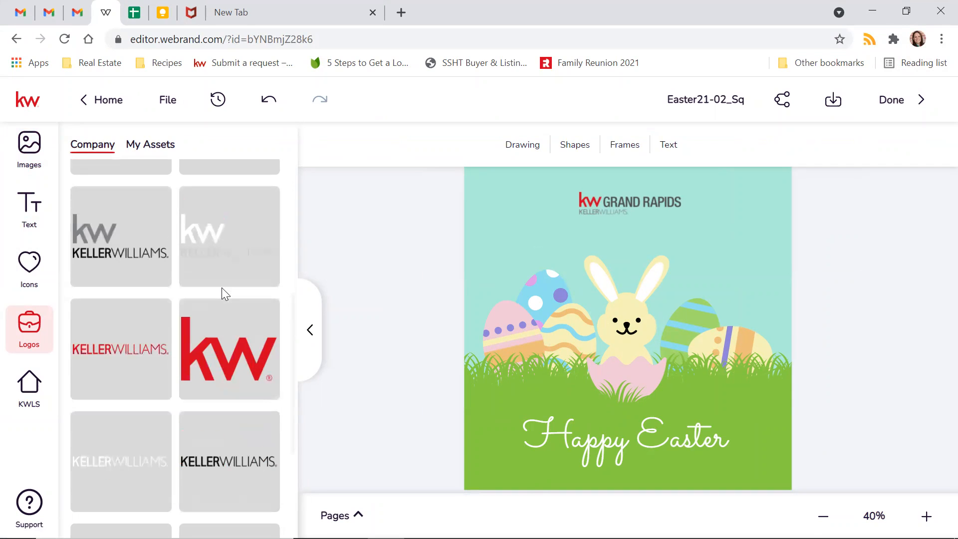
scroll(222, 294, "up", 10)
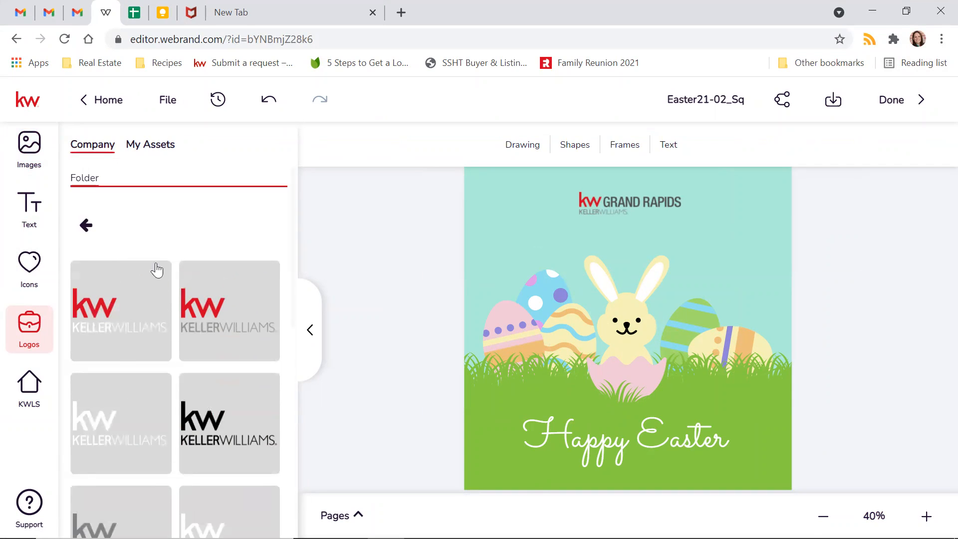
left_click(86, 223)
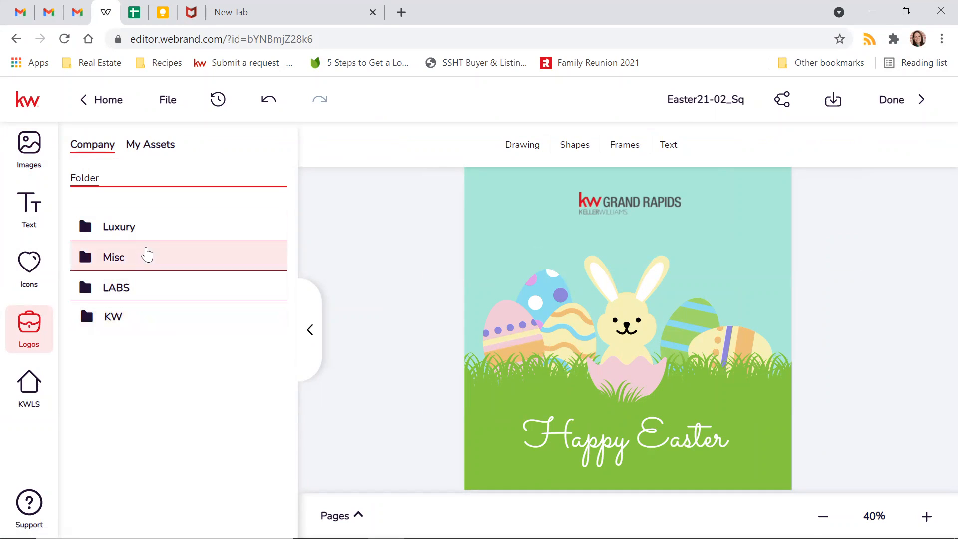
left_click(135, 263)
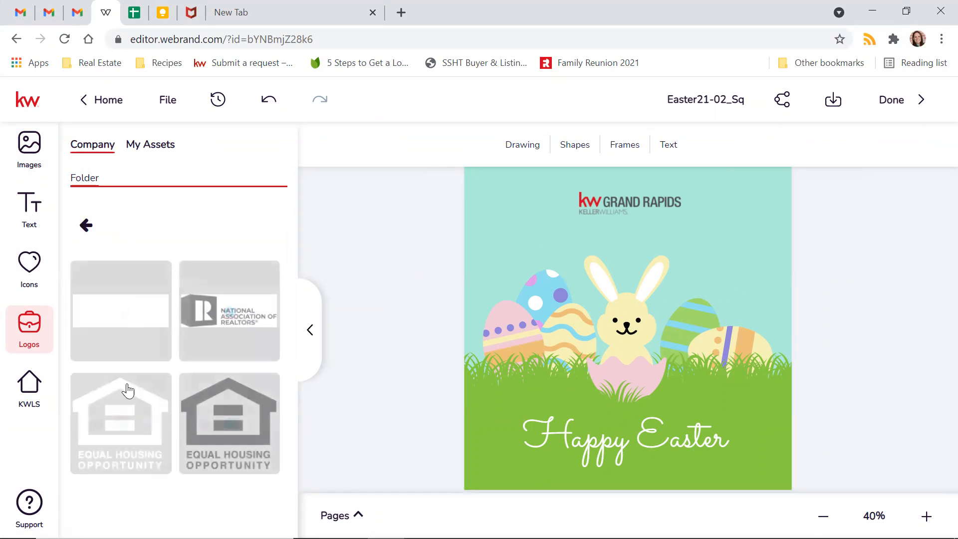
left_click(87, 227)
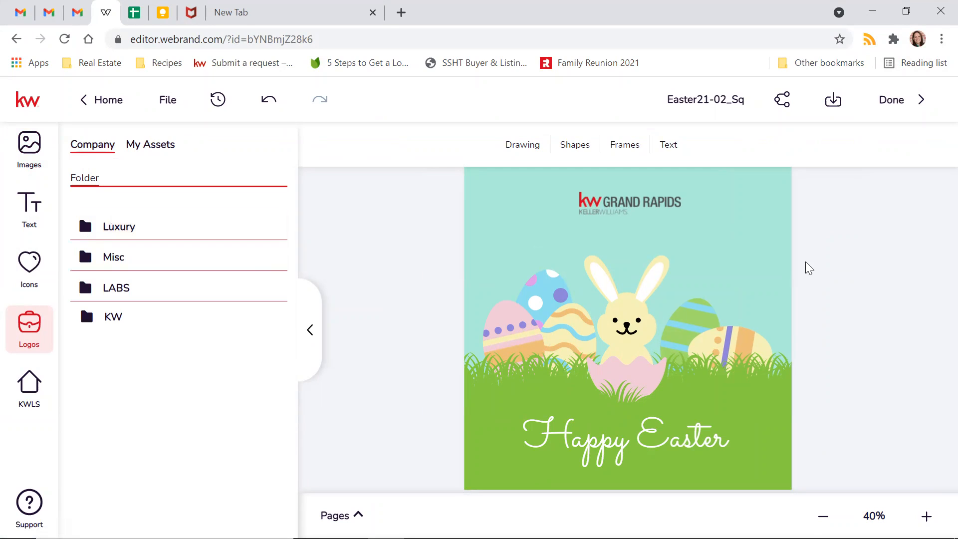
left_click(906, 11)
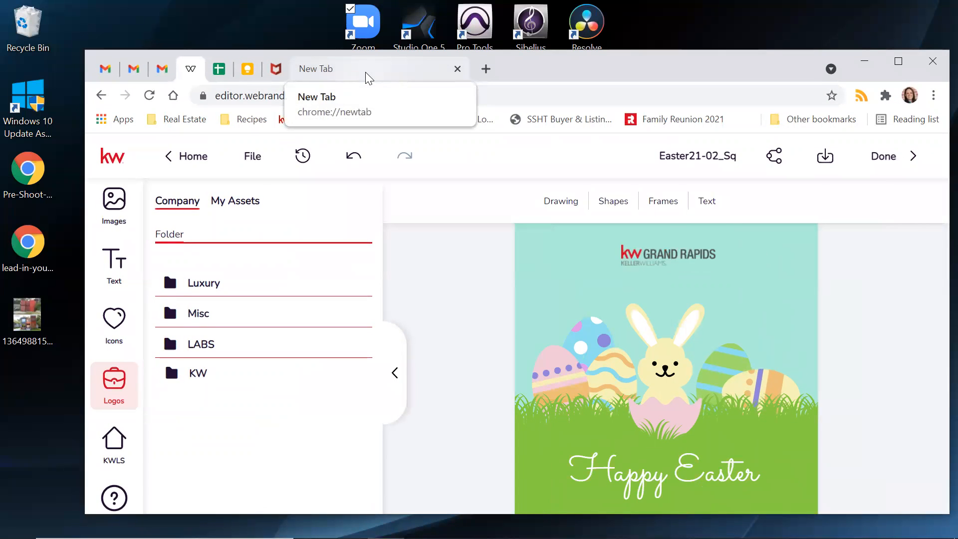
- In the new tab, open the Connect | Profile page from the 'connect' suggestion and maximize the browser
left_click(365, 72)
type("connect")
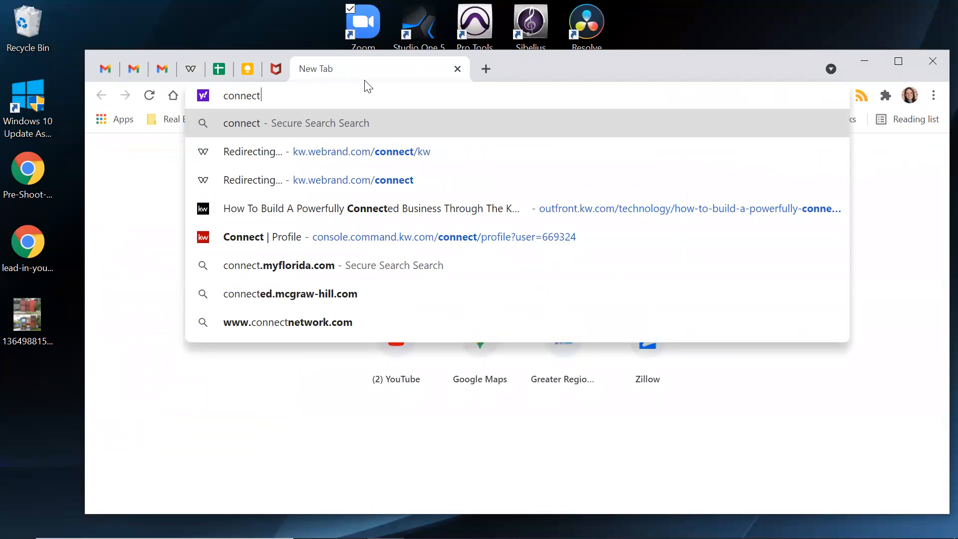
left_click(305, 240)
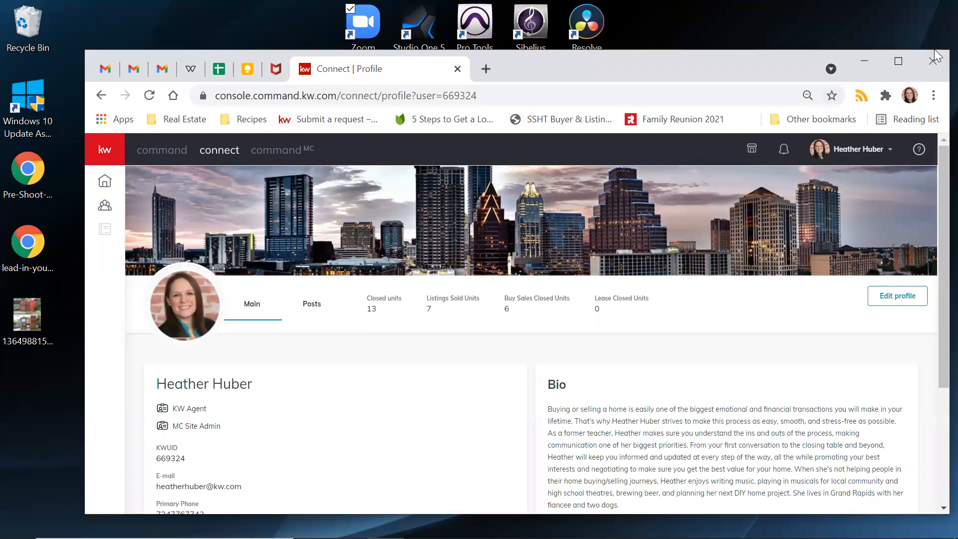
left_click(898, 61)
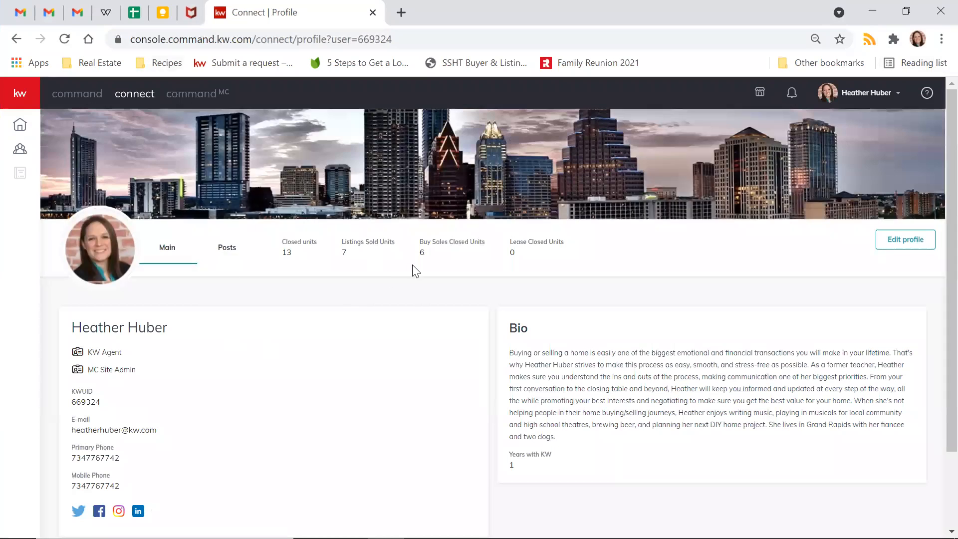
- Glance back at the Easter design, return to the Connect profile, and select the address bar
left_click(105, 12)
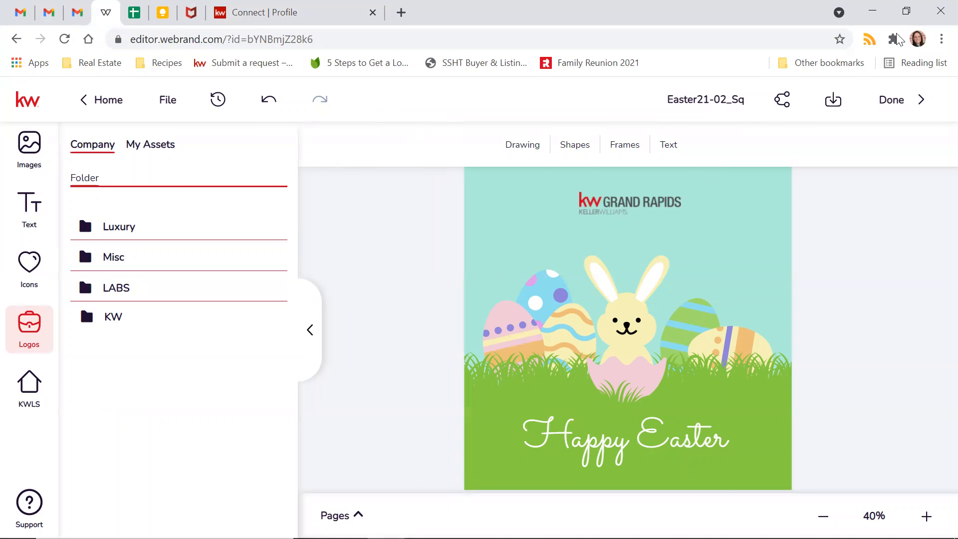
left_click(905, 11)
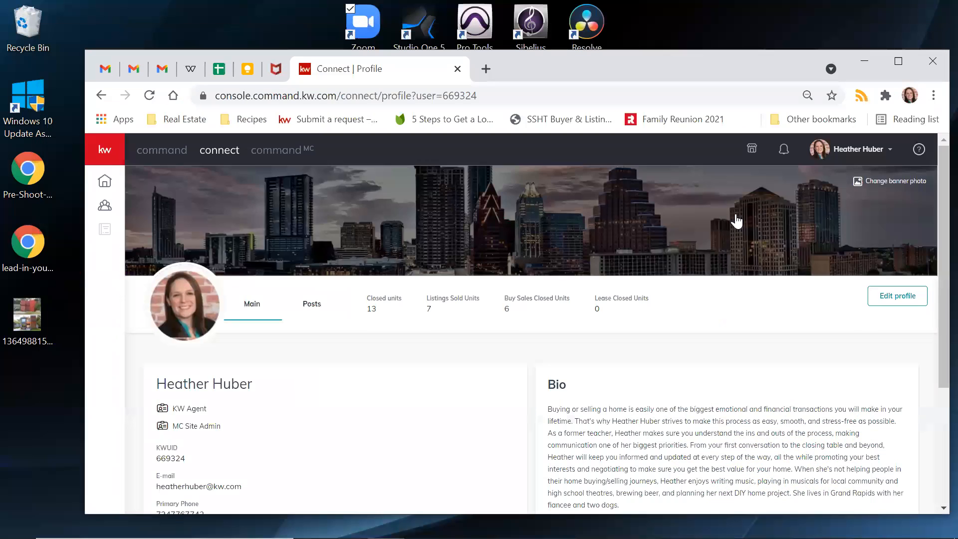
left_click(858, 148)
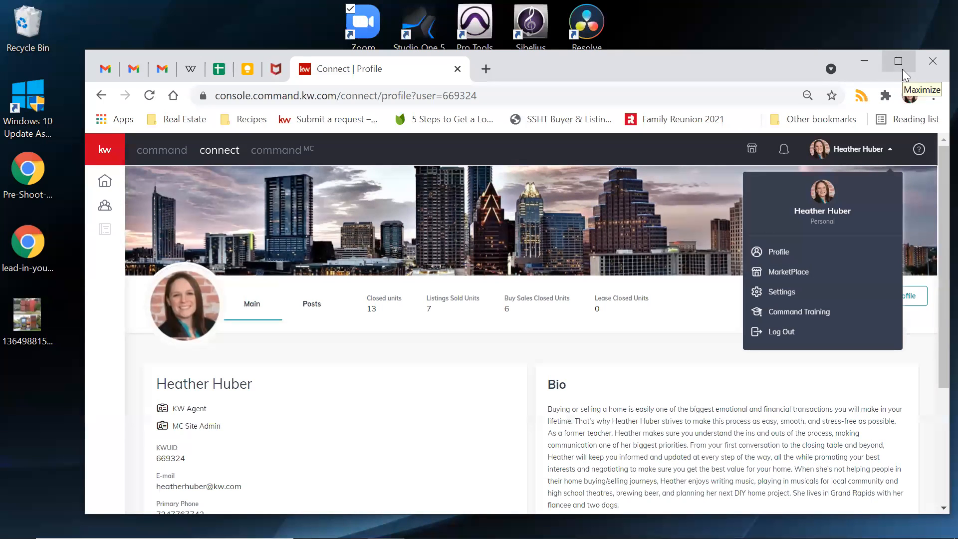
left_click(335, 95)
- Go to the KW Answers help site (answers.kw.com) in a full-screen browser
type("answers.kw.com")
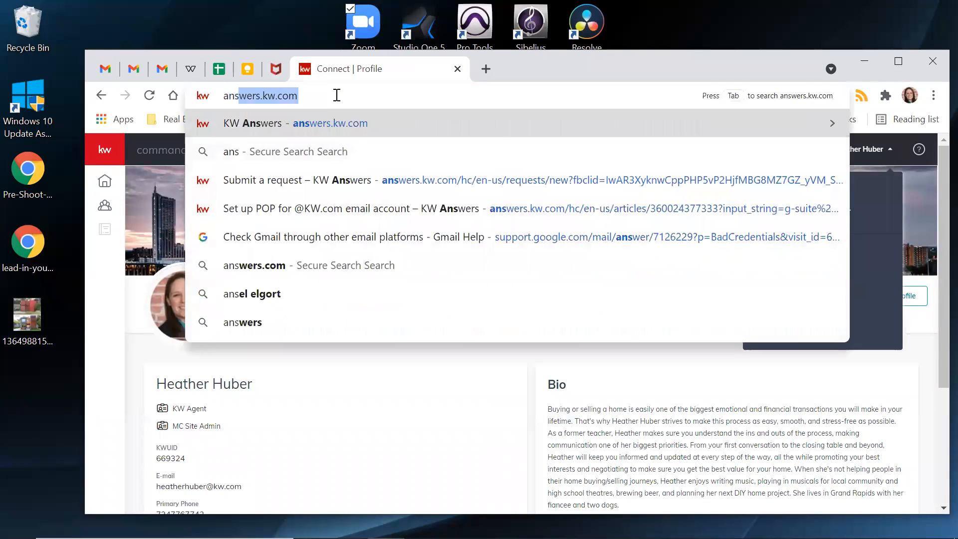
key("Return")
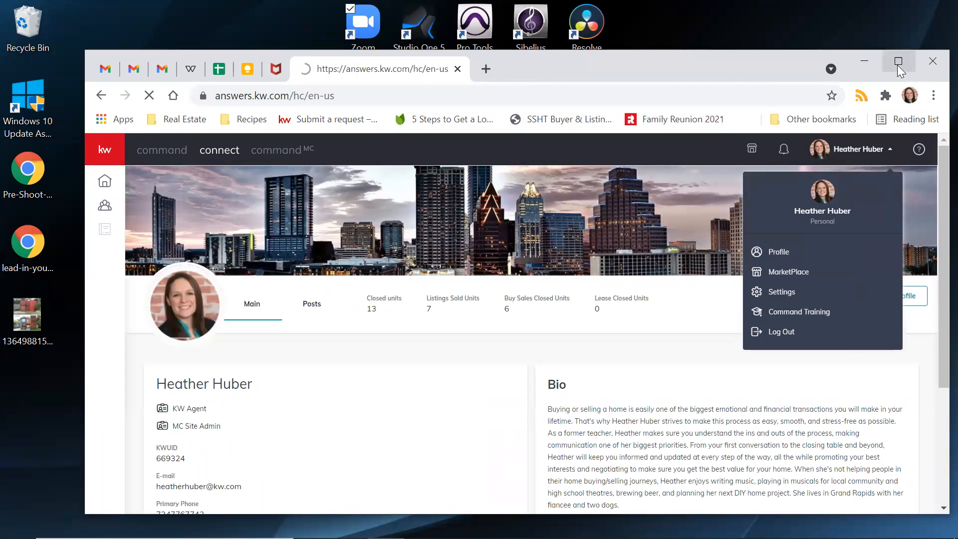
left_click(898, 61)
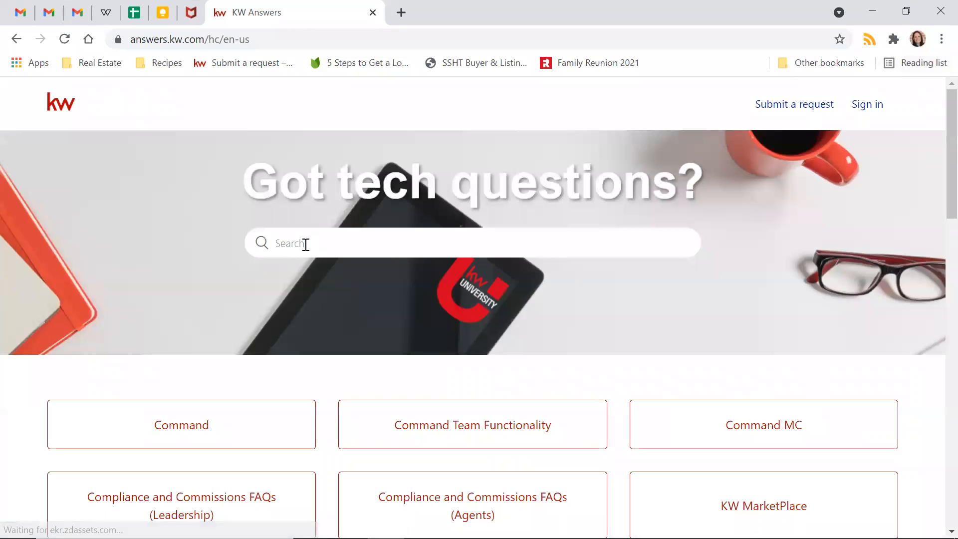
- Search 'market center' and open the Download Your Market Center DBA Logo article
left_click(303, 244)
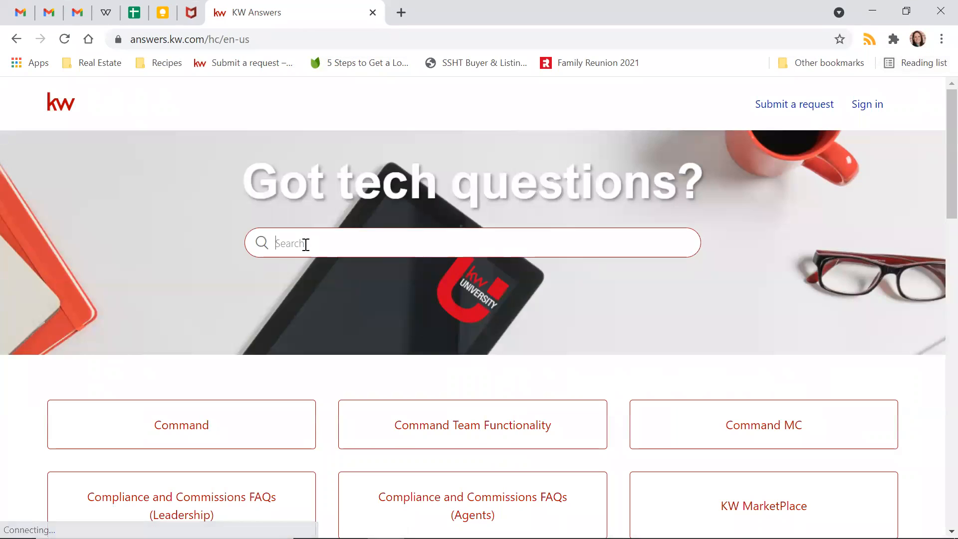
type("market")
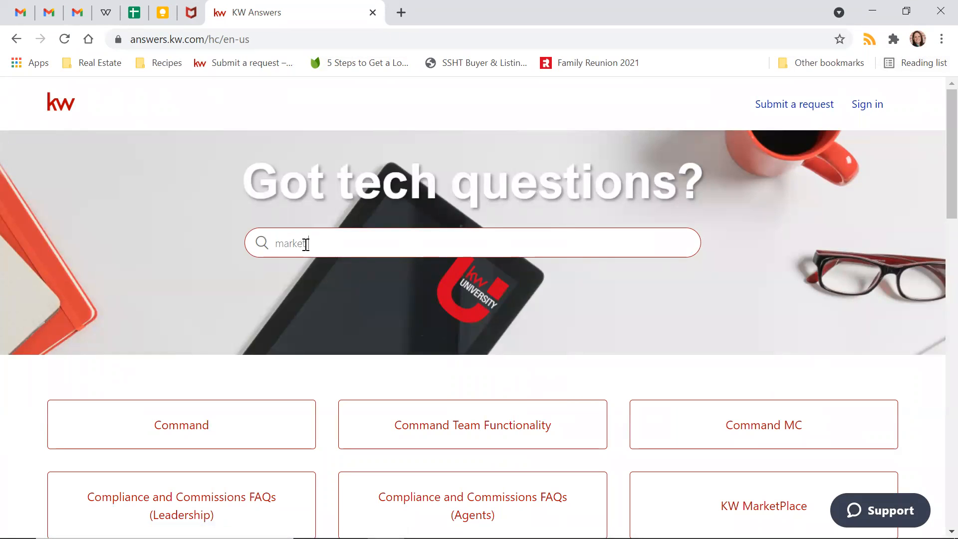
type(" center logo")
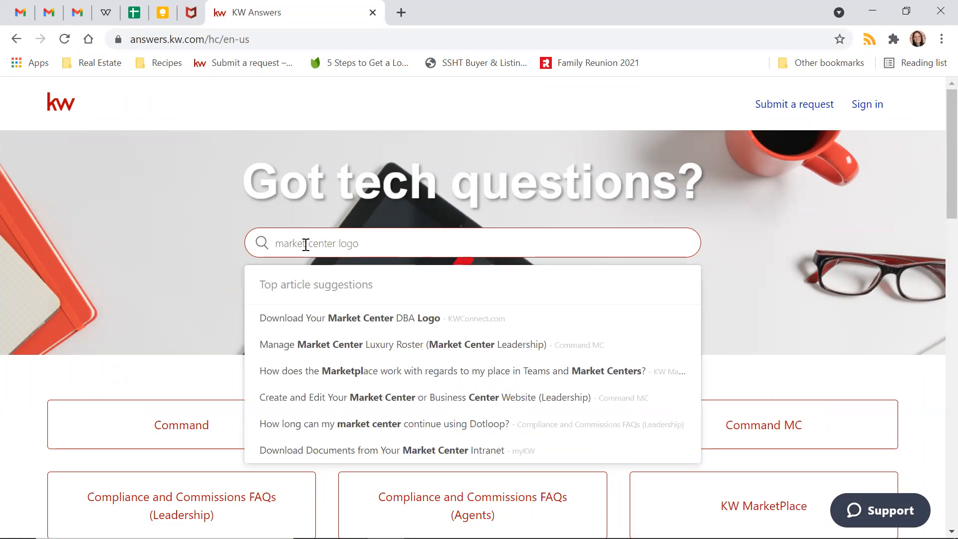
left_click(355, 321)
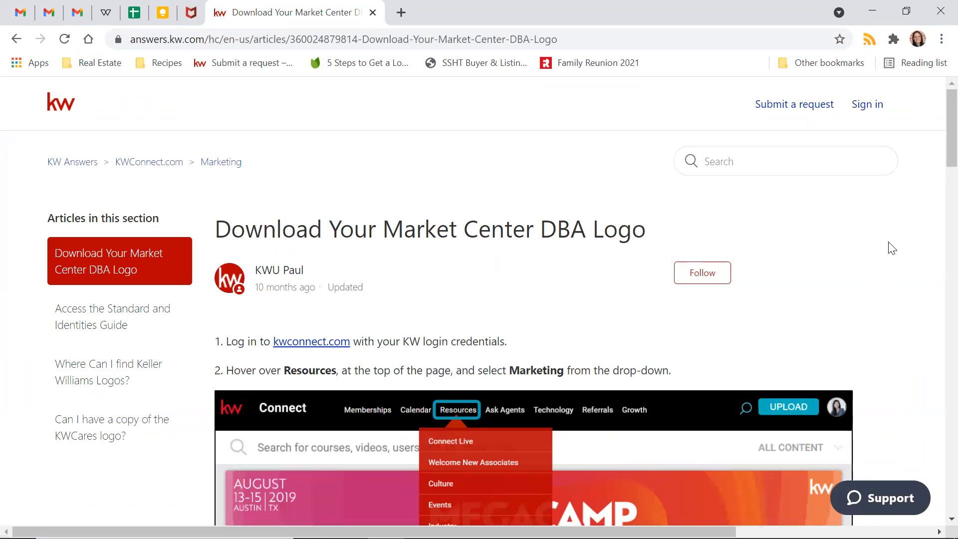
scroll(890, 247, "down", 2)
scroll(891, 247, "down", 5)
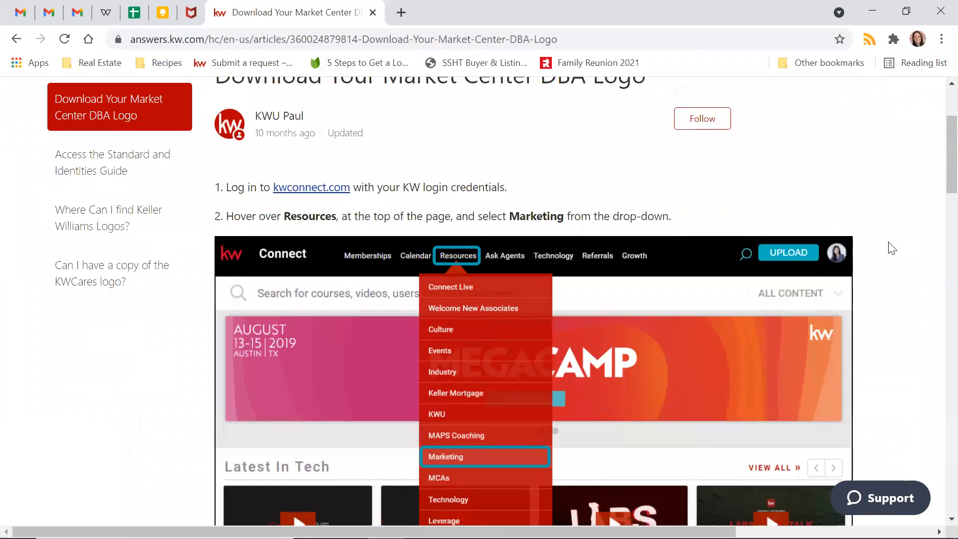
scroll(887, 250, "up", 3)
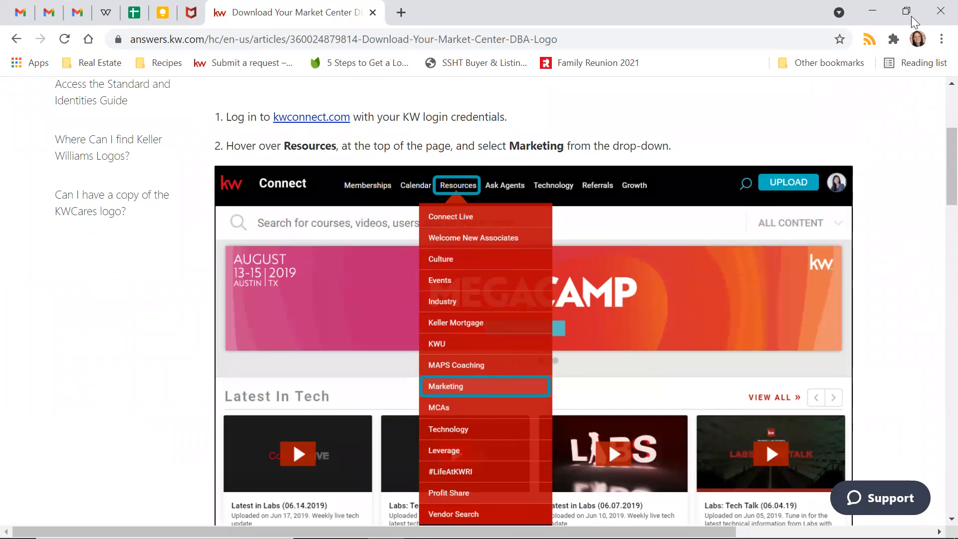
- Load kwconnect.com from the address bar suggestion in a full-screen browser
key("super+Down")
left_click(333, 102)
type("kwconnec")
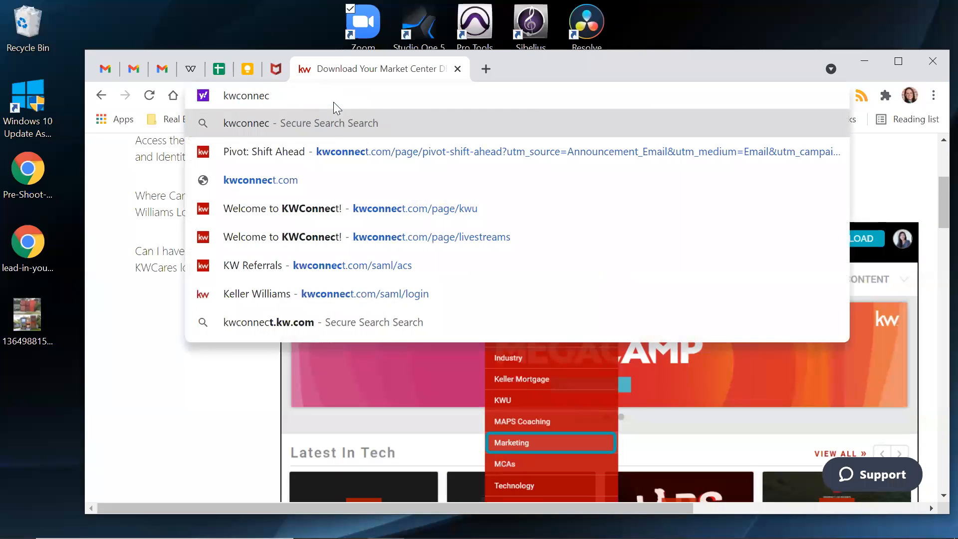
key("Down")
key("Down")
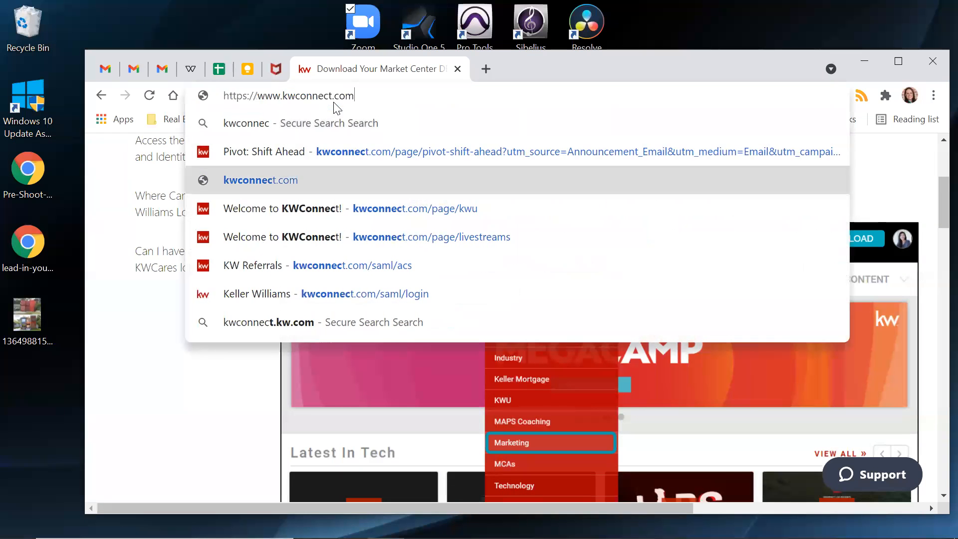
key("Return")
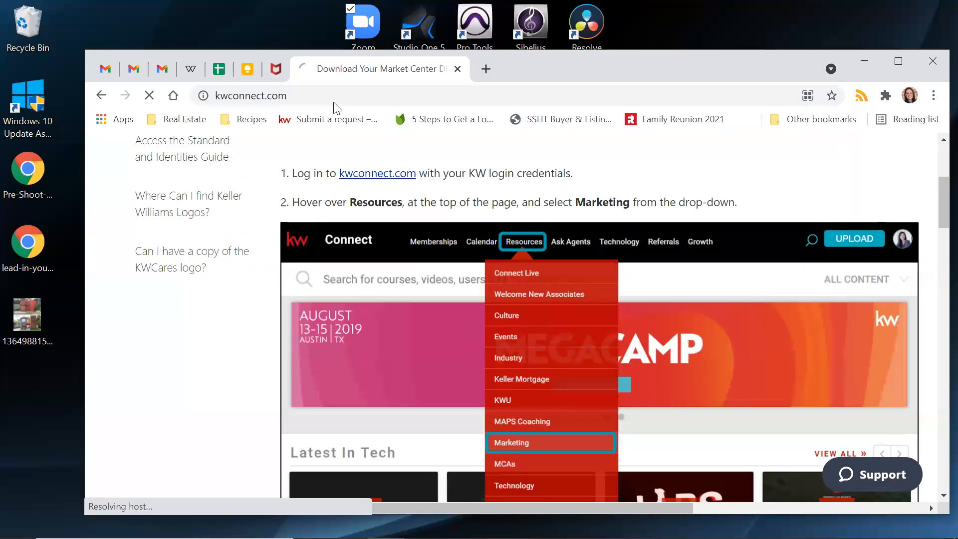
left_click(898, 60)
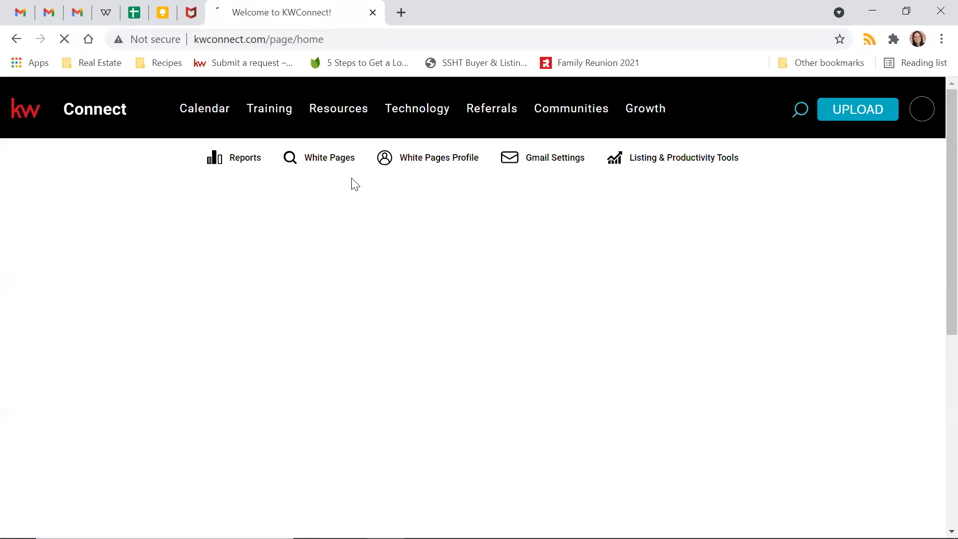
- Navigate to Resources > Marketing > Logos and Branding
mouse_move(337, 110)
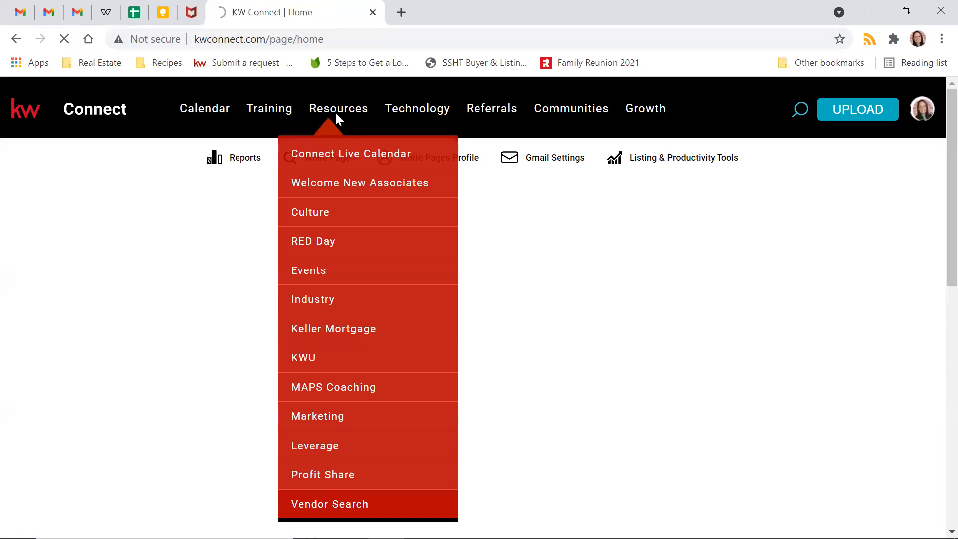
mouse_move(312, 119)
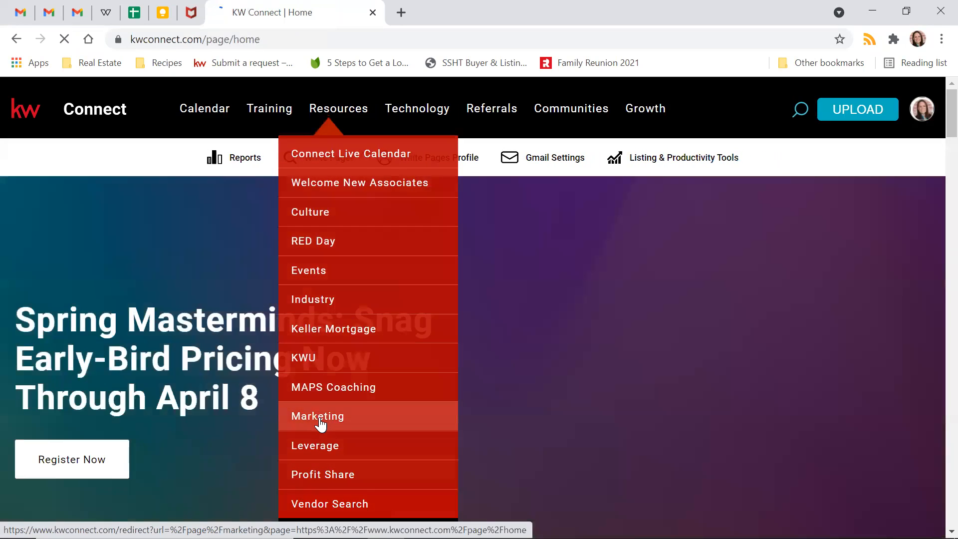
left_click(320, 417)
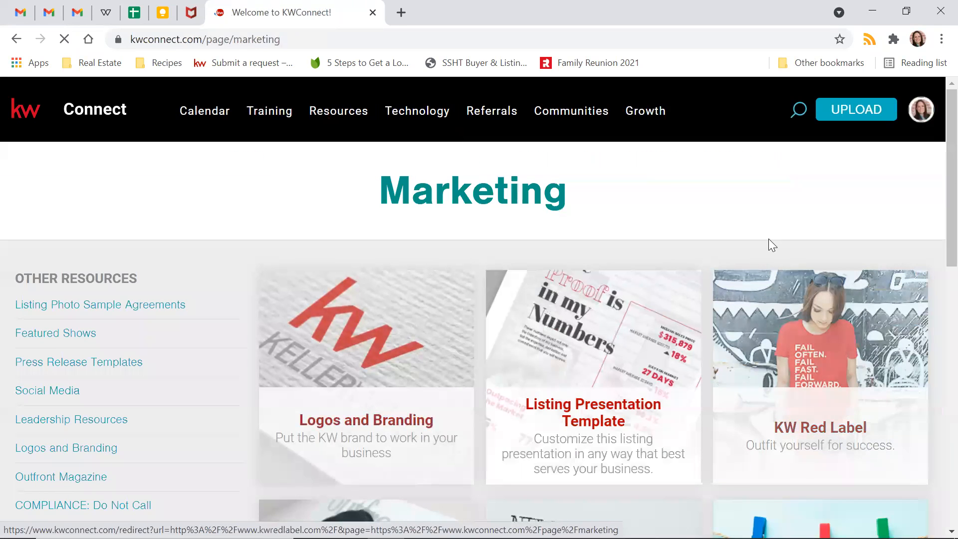
left_click(323, 405)
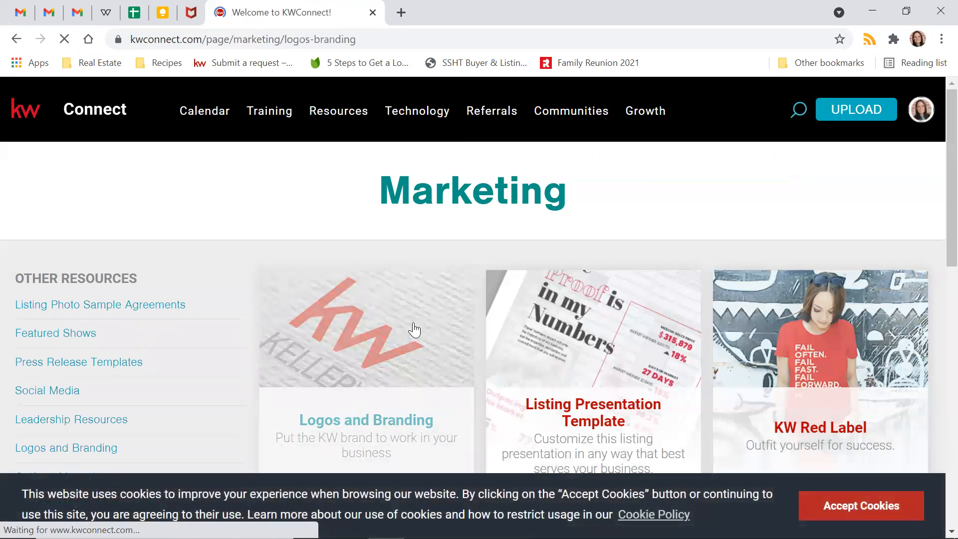
scroll(859, 272, "down", 6)
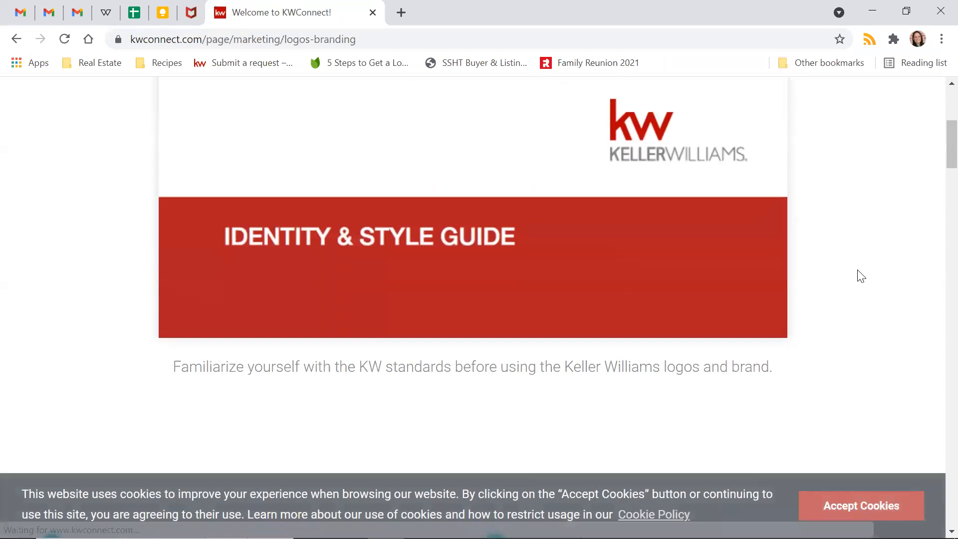
scroll(859, 273, "down", 15)
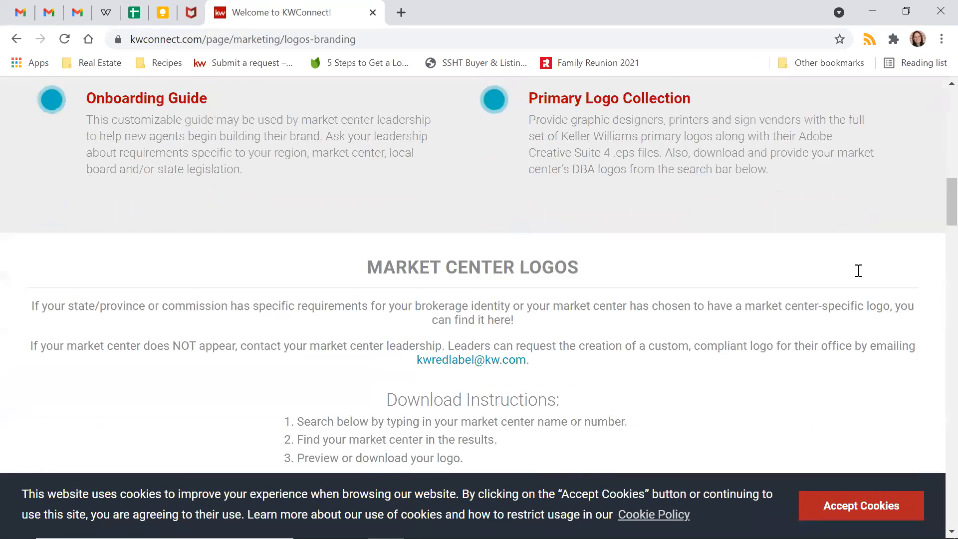
scroll(858, 271, "down", 5)
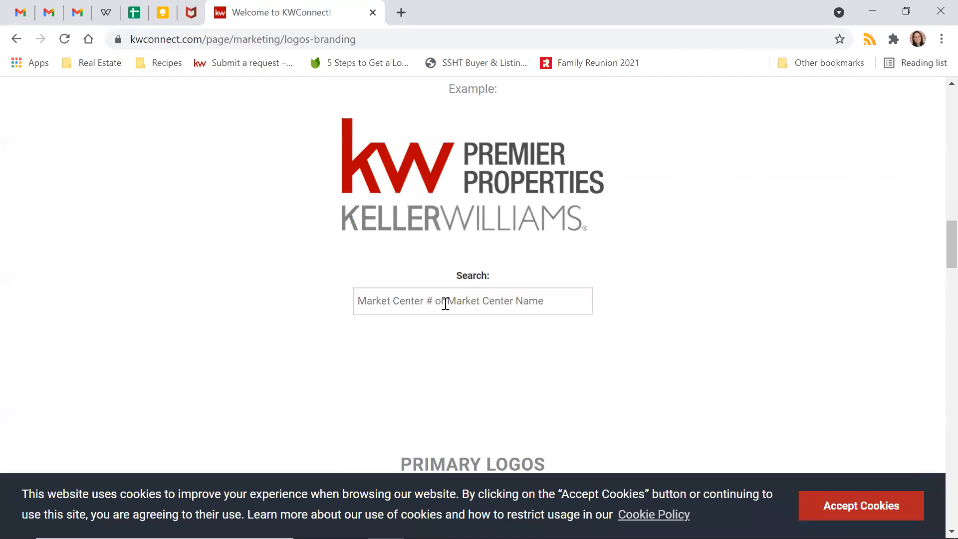
- Search logos for market center 191, then preview and close the Grand Rapids logo
left_click(442, 300)
type("191")
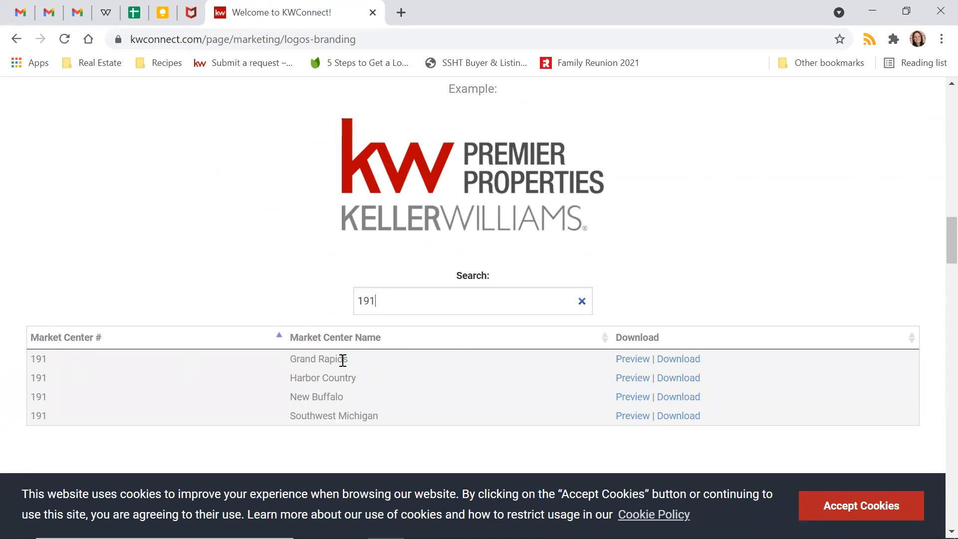
left_click(627, 360)
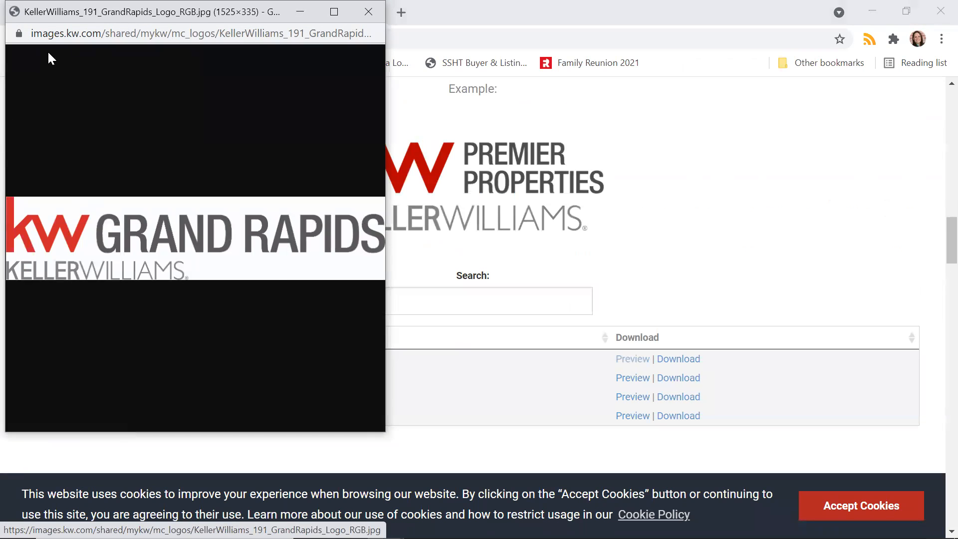
left_click_drag(205, 19, 235, 77)
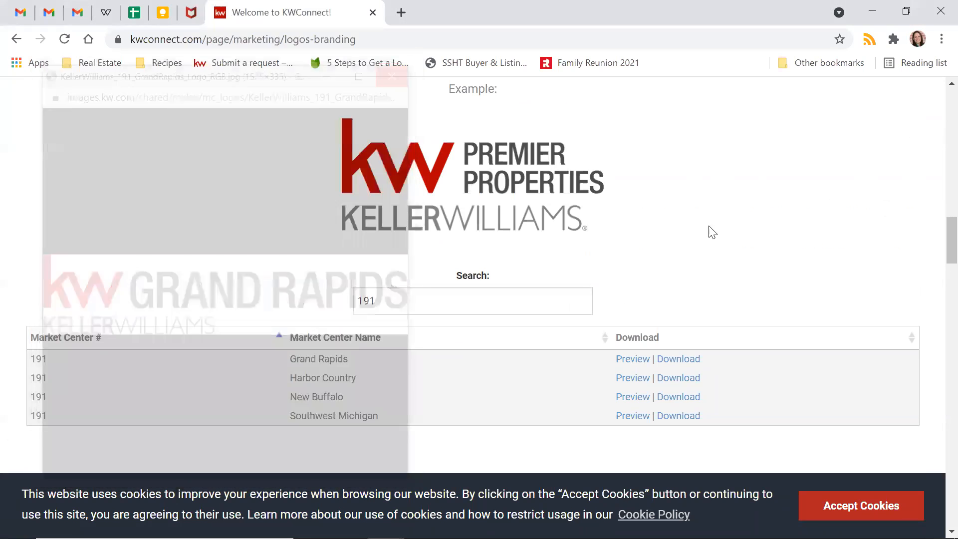
left_click(398, 69)
- Open File Explorer from the taskbar and maximize it
mouse_move(572, 536)
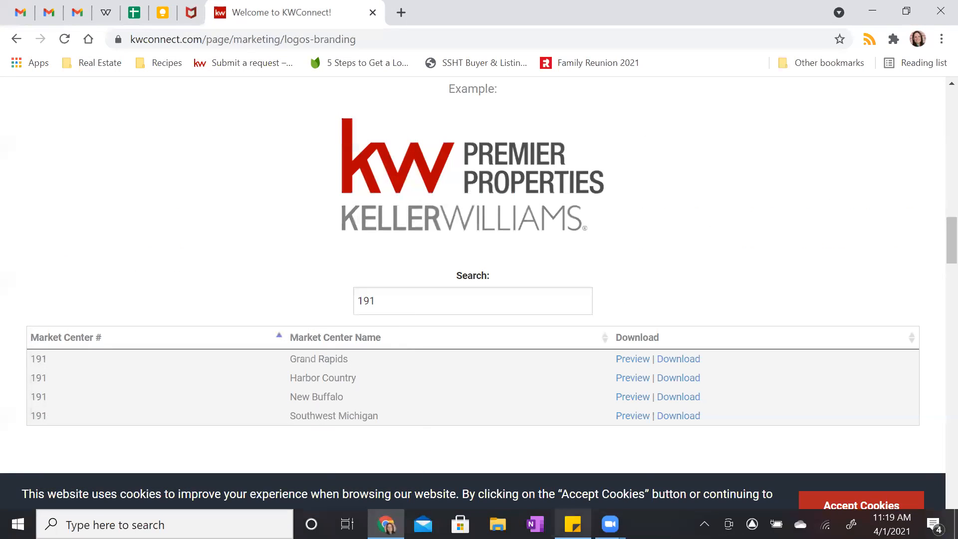
left_click(497, 524)
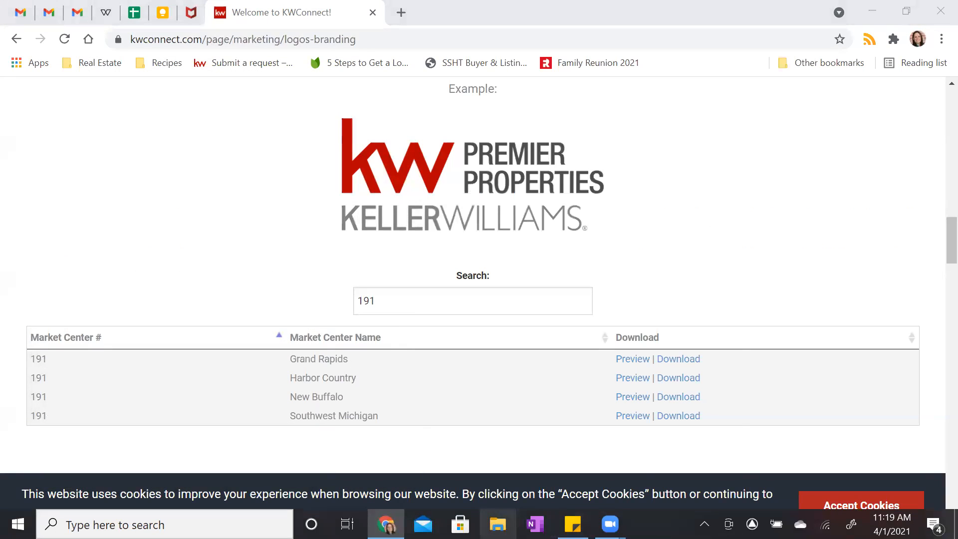
left_click(693, 51)
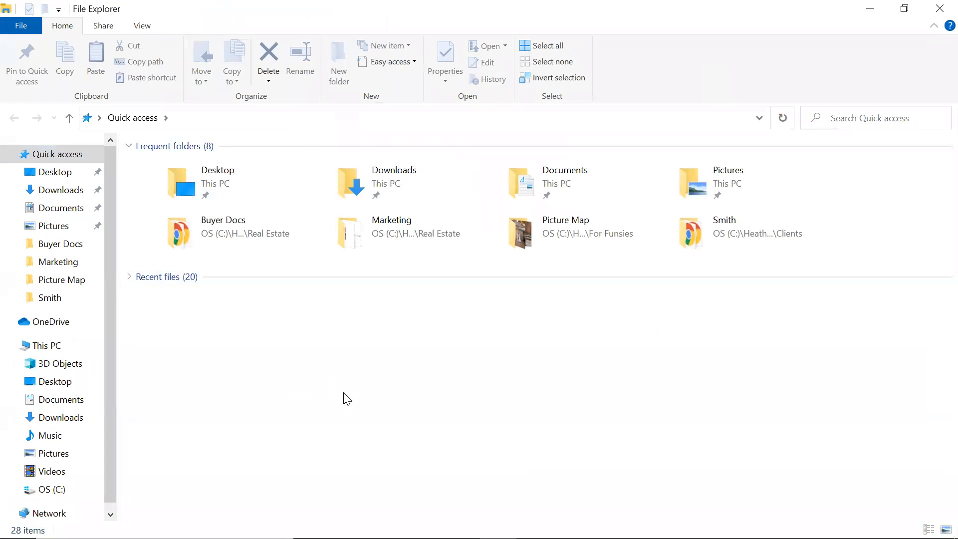
- Browse OS (C:) > Real Estate > Marketing > 191_GrandRapids and open the Black_White folder
left_click(12, 491)
left_click(19, 387)
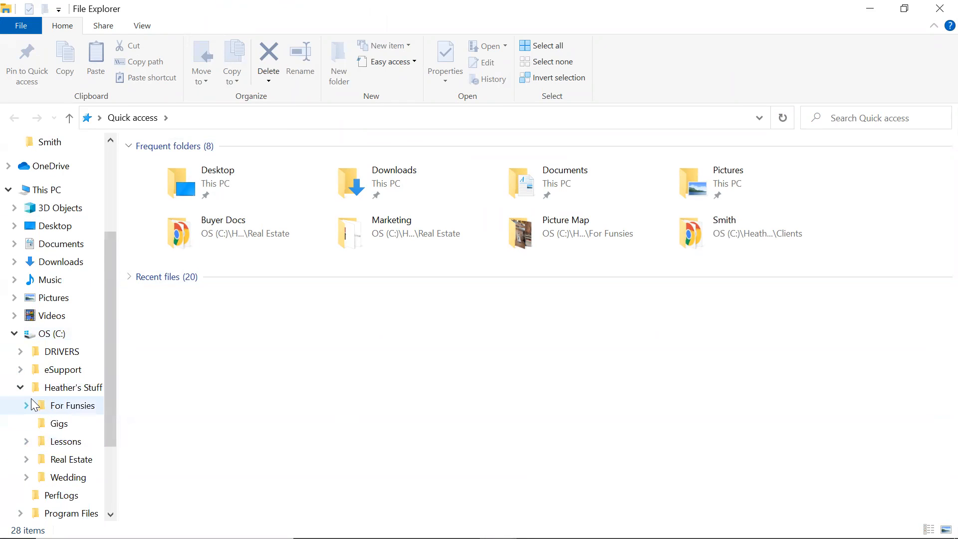
left_click(26, 459)
left_click(32, 449)
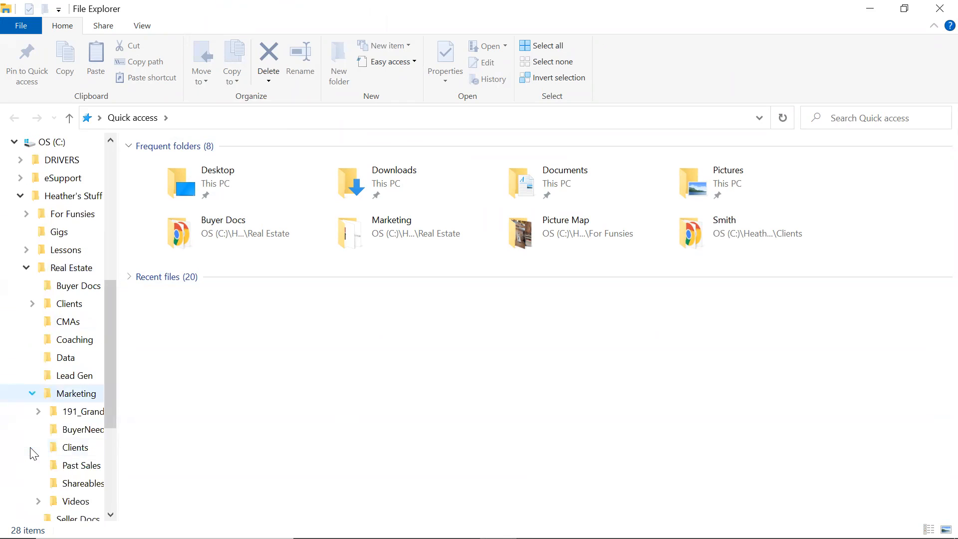
left_click(83, 413)
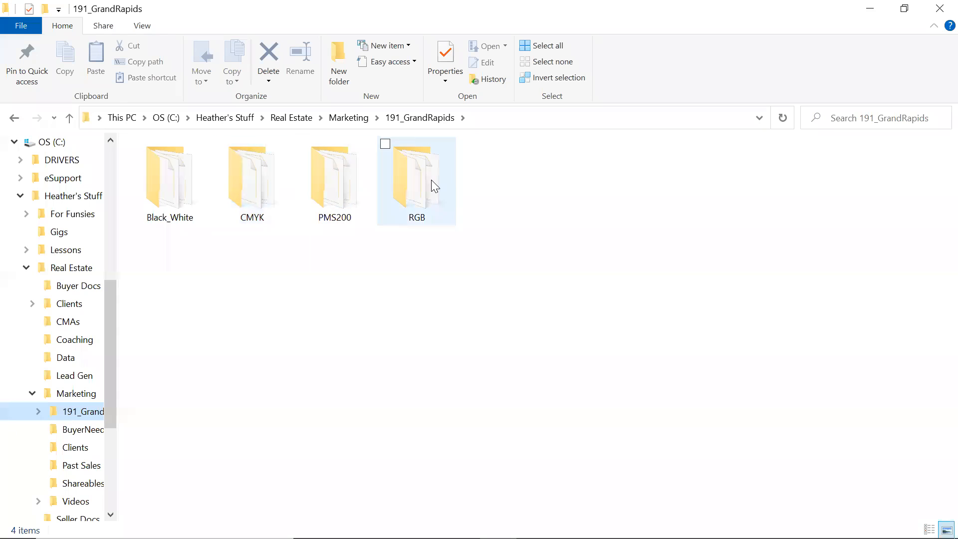
double_click(186, 202)
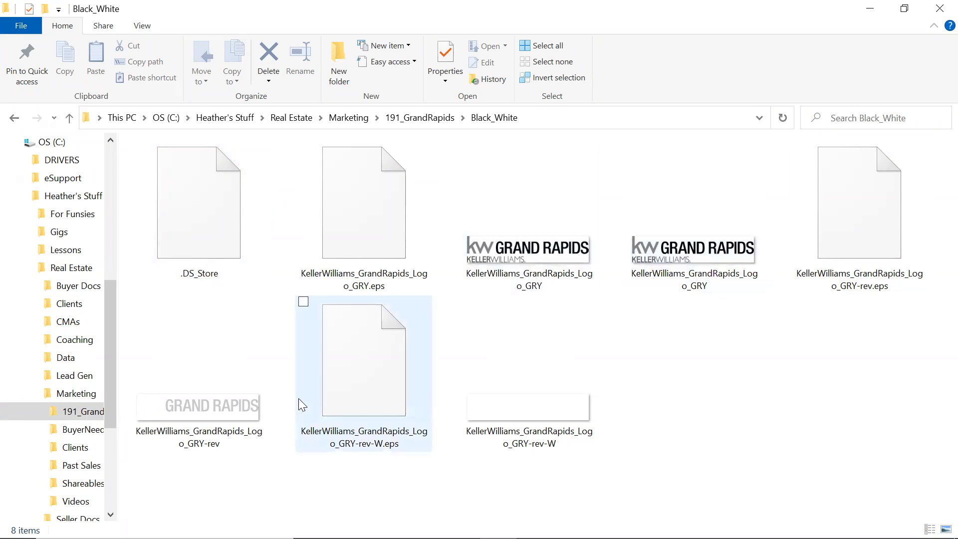
- View the Grand Rapids RGB logo JPG, then close Photos and File Explorer
mouse_move(177, 410)
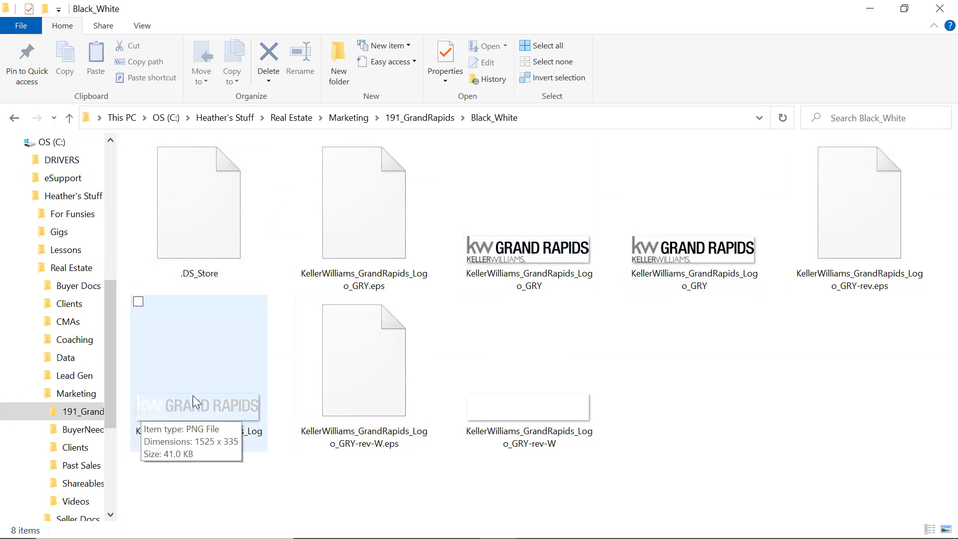
left_click(449, 119)
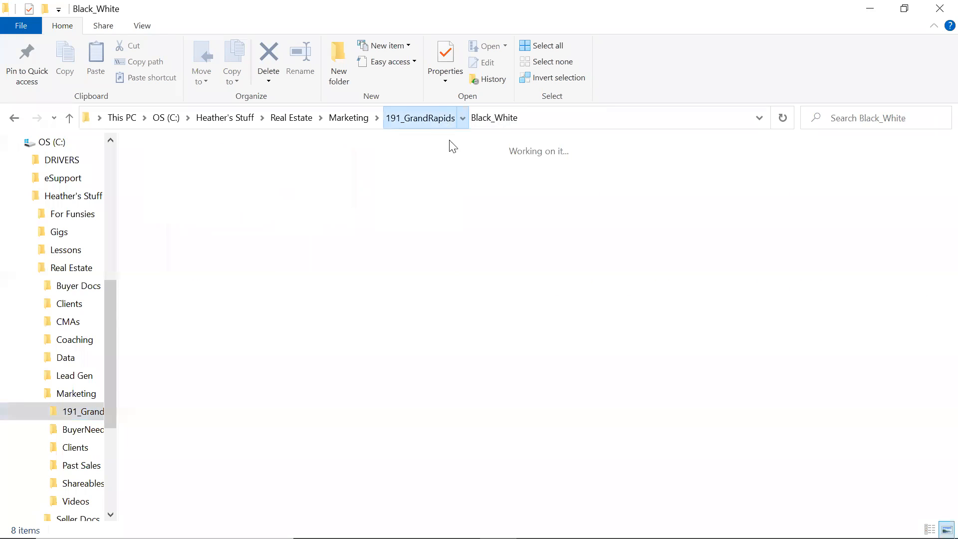
double_click(428, 187)
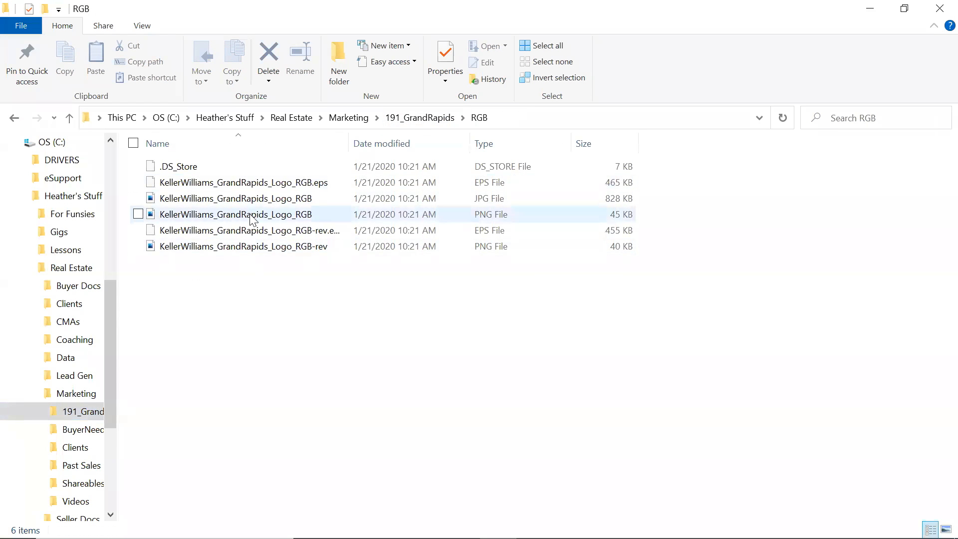
double_click(283, 199)
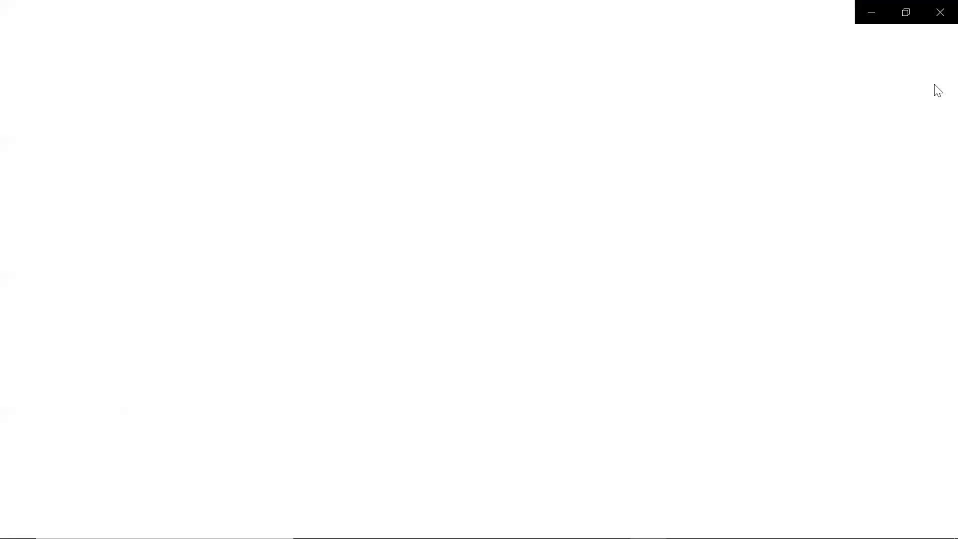
left_click(937, 10)
left_click(938, 7)
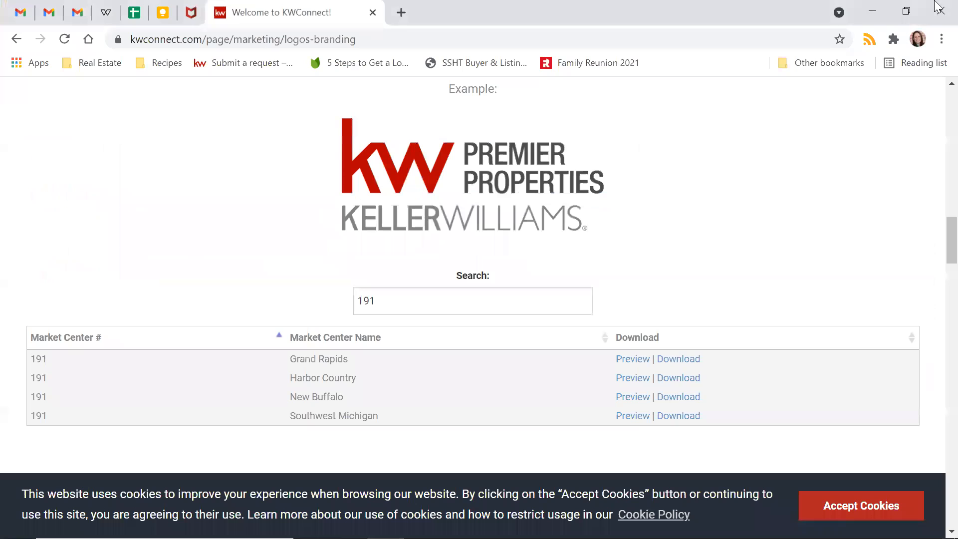
- In the Easter design's Images panel, start an image upload from the computer, then cancel it
left_click(103, 15)
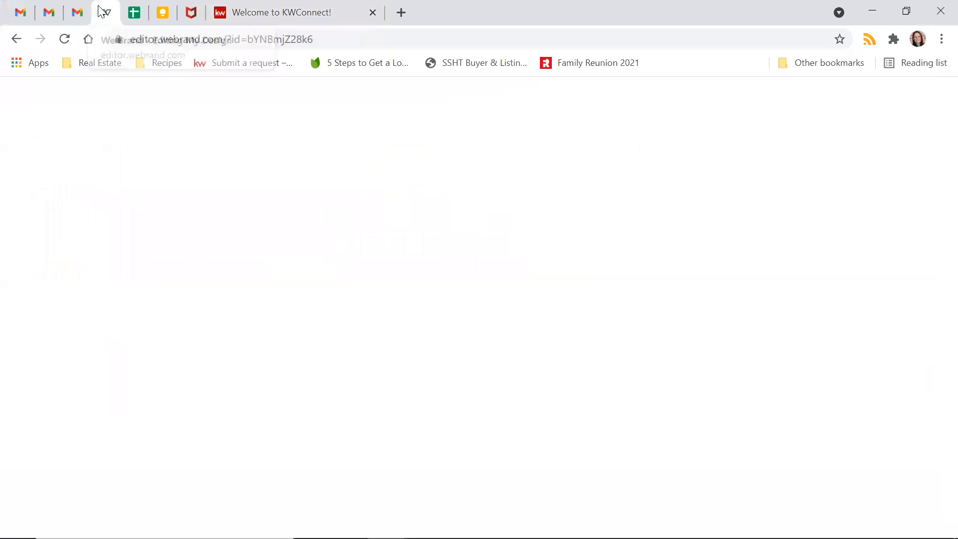
left_click(34, 158)
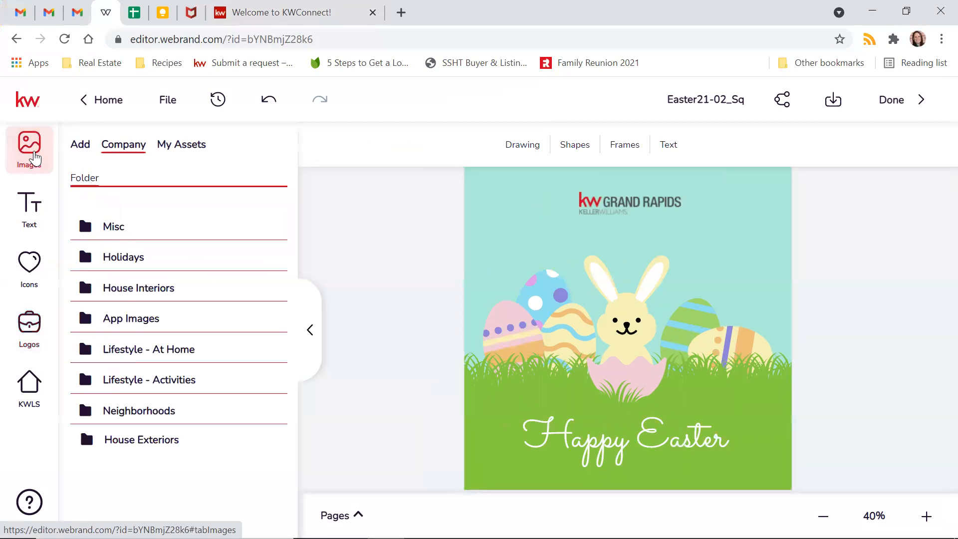
left_click(83, 148)
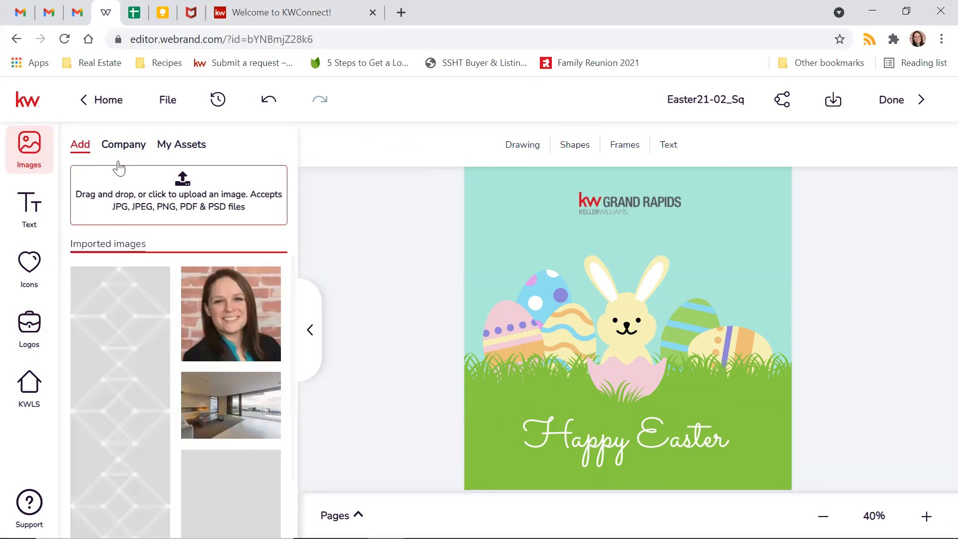
left_click(160, 206)
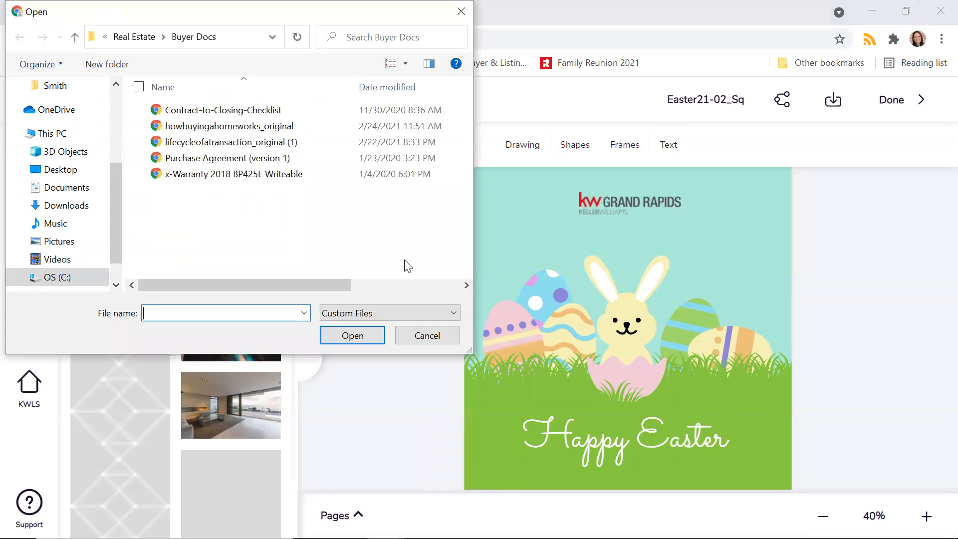
left_click(443, 338)
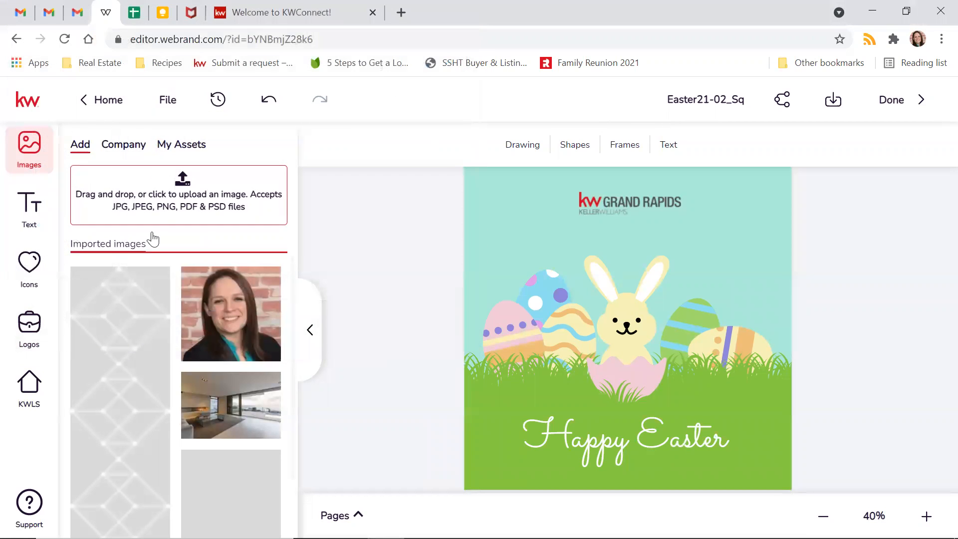
left_click(310, 330)
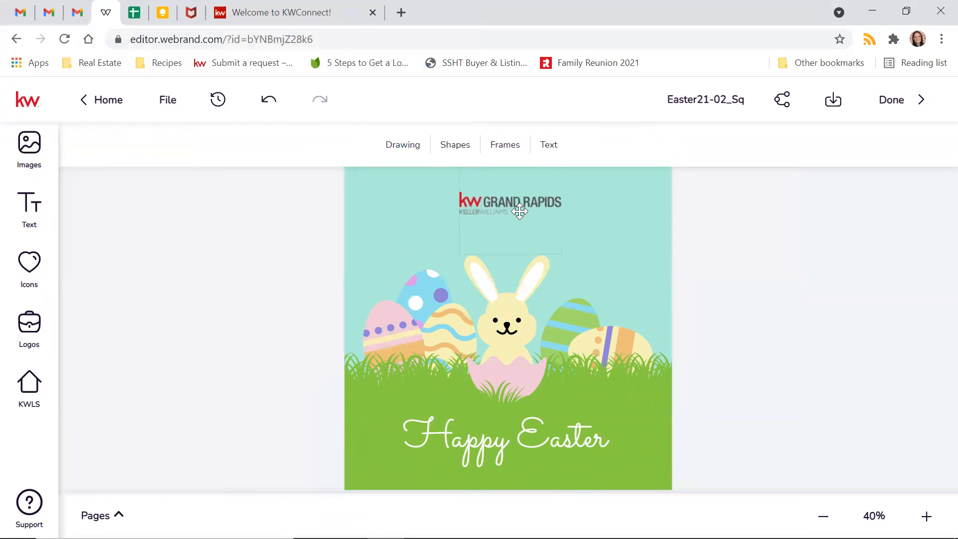
- Enlarge the KW Grand Rapids logo and nudge it slightly left
left_click(573, 267)
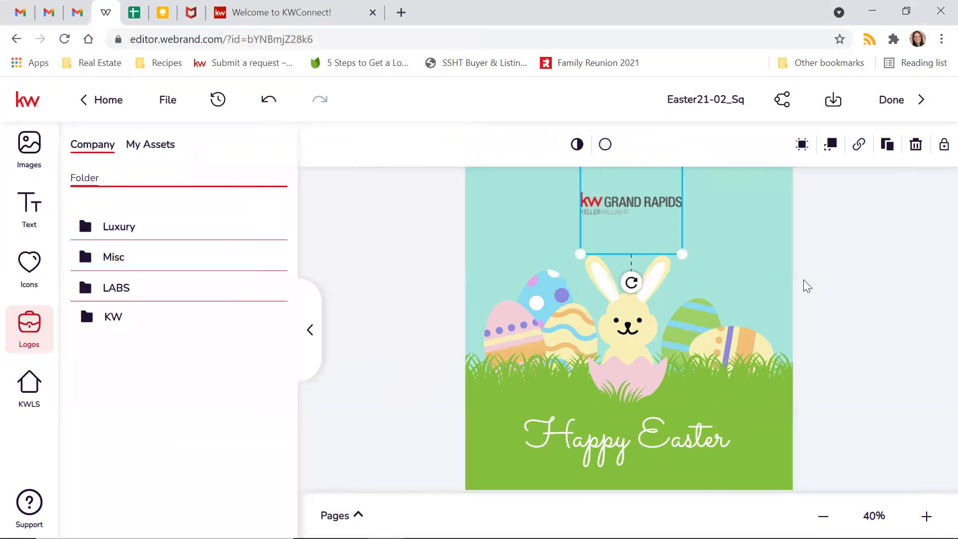
left_click_drag(683, 255, 708, 280)
mouse_move(635, 214)
left_mouse_down()
mouse_move(619, 220)
mouse_move(628, 220)
left_mouse_up()
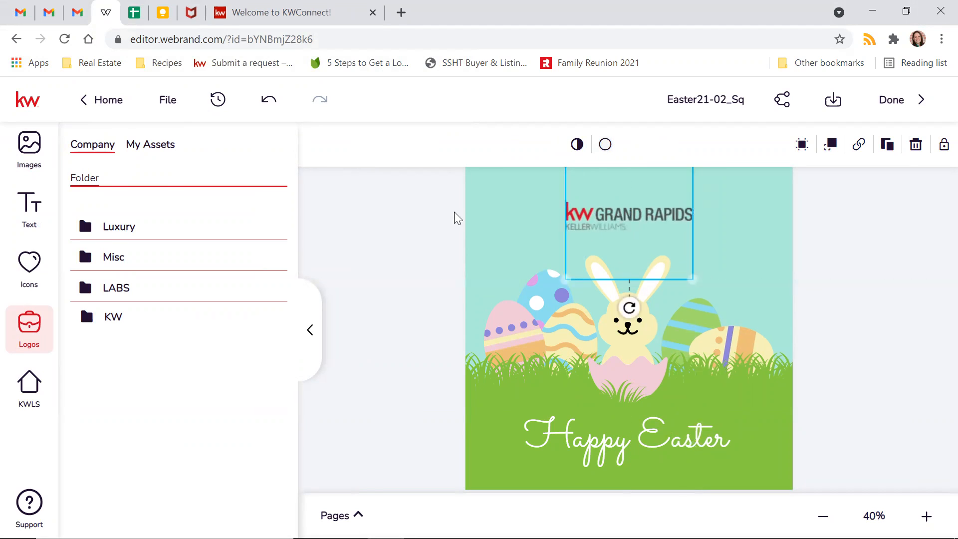
left_click(411, 300)
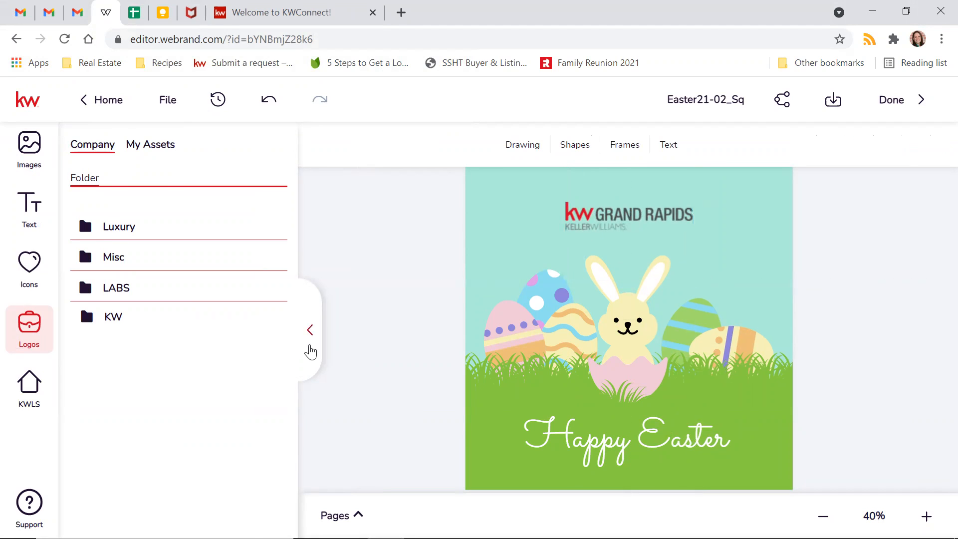
left_click(310, 352)
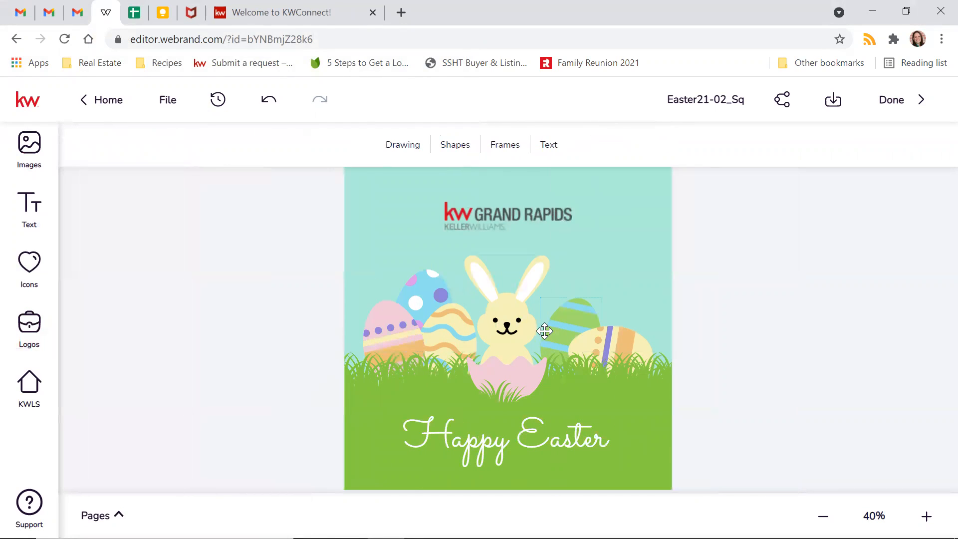
left_click(27, 149)
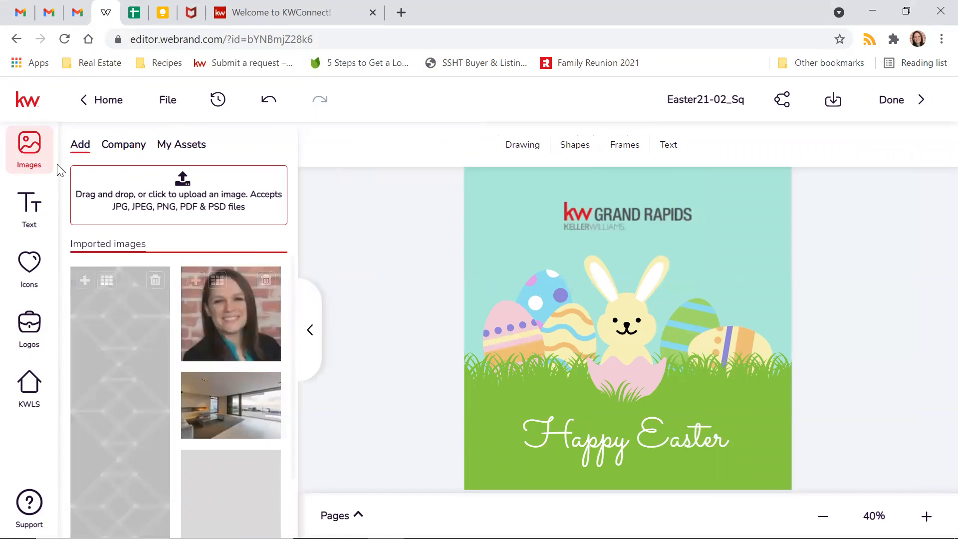
- Try the portrait photo shrunk in the bottom-left corner, then delete it
mouse_move(199, 281)
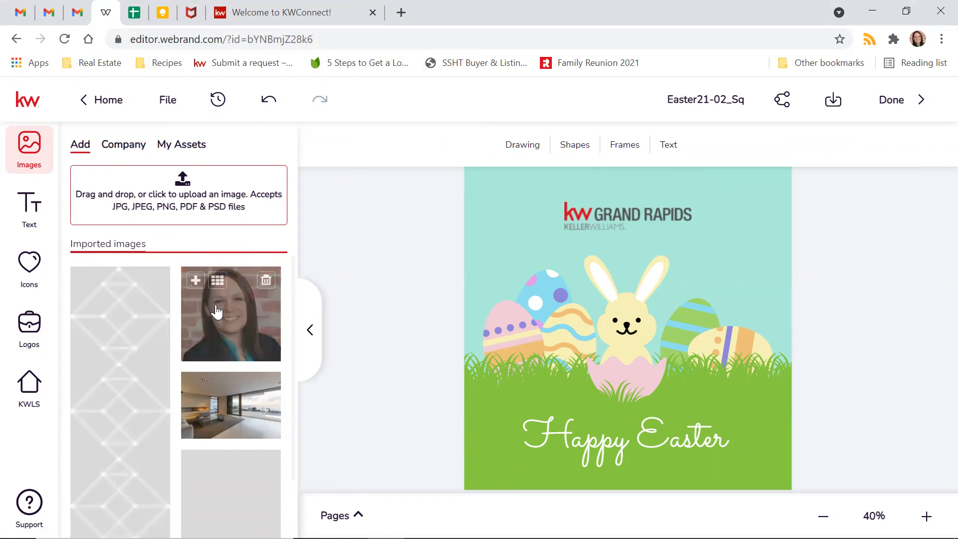
left_click(196, 280)
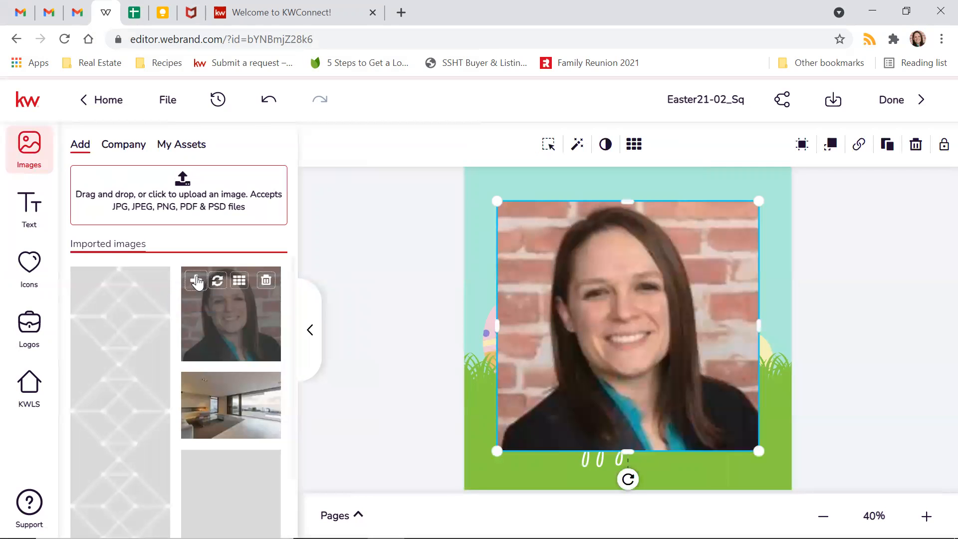
left_click_drag(639, 287, 552, 366)
left_click_drag(514, 428, 481, 466)
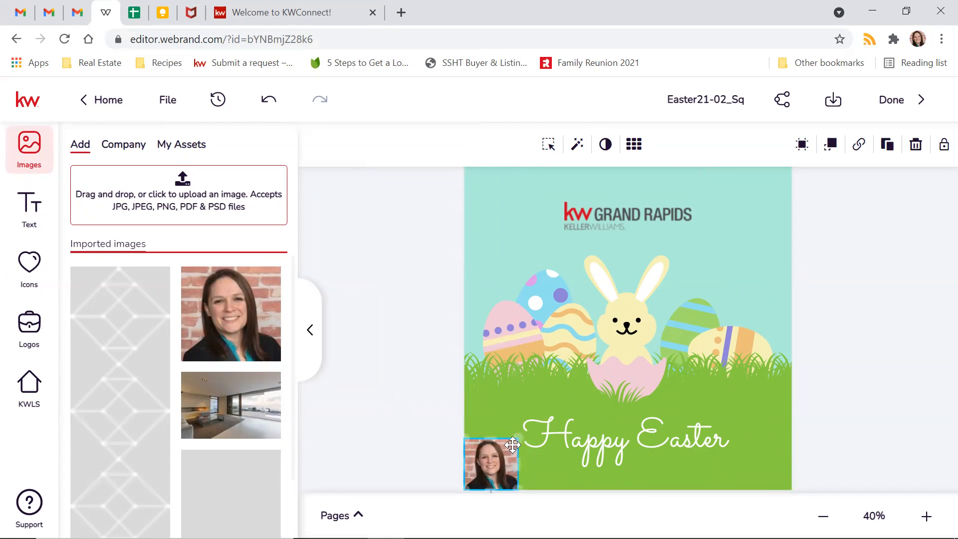
left_click_drag(518, 439, 508, 447)
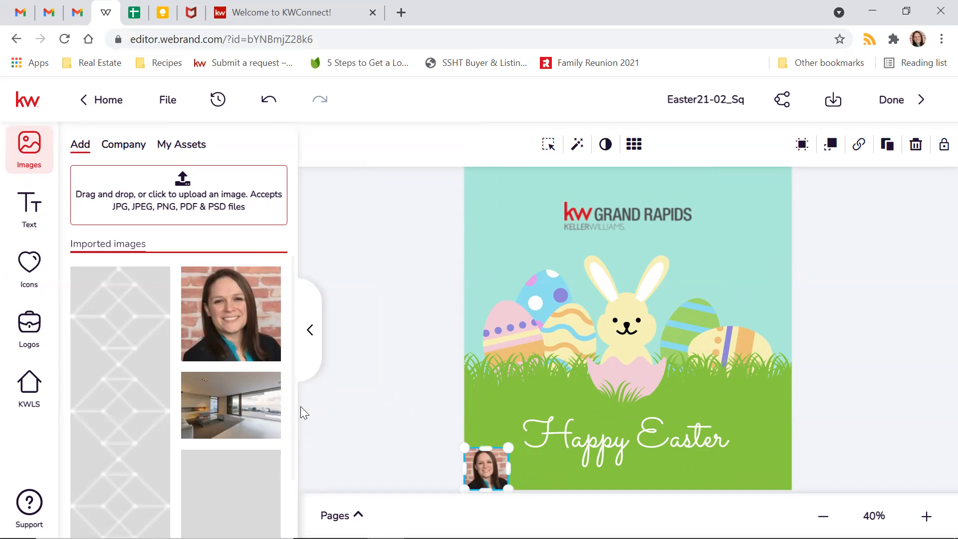
key("Delete")
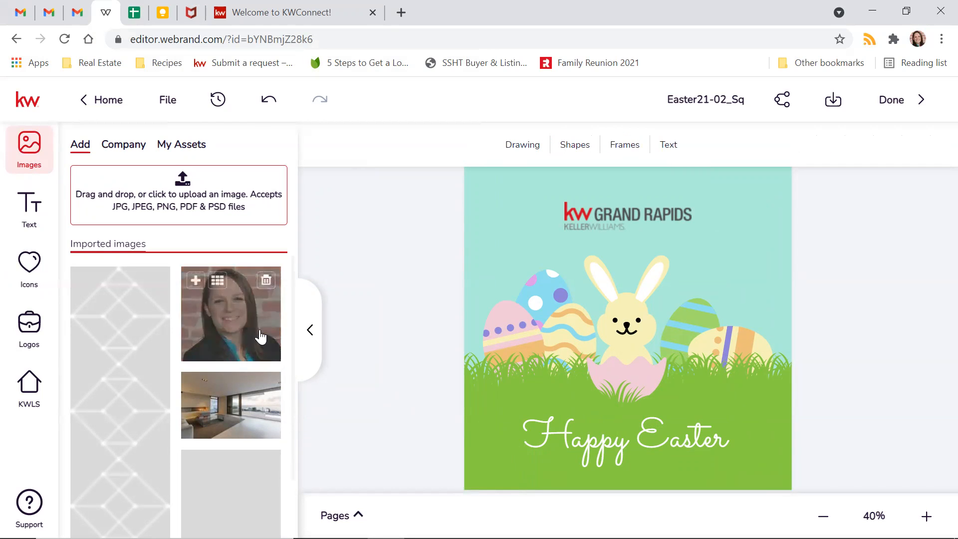
- Save the Easter design from the File menu and bring up its download options
left_click(311, 330)
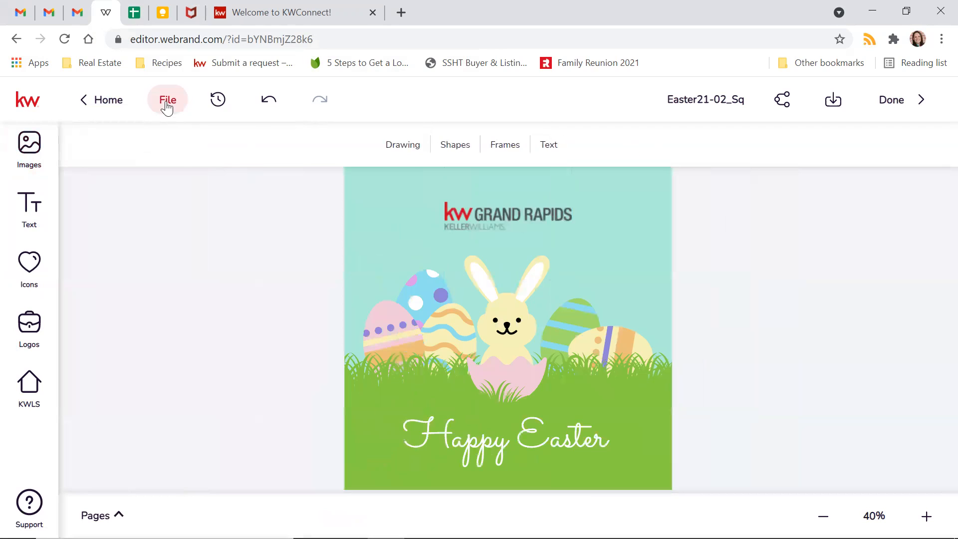
left_click(169, 101)
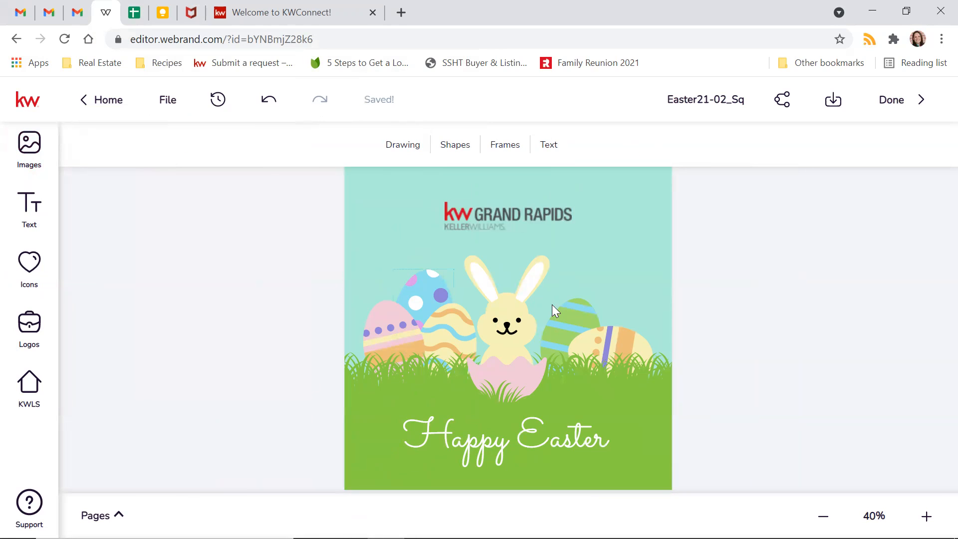
left_click(833, 100)
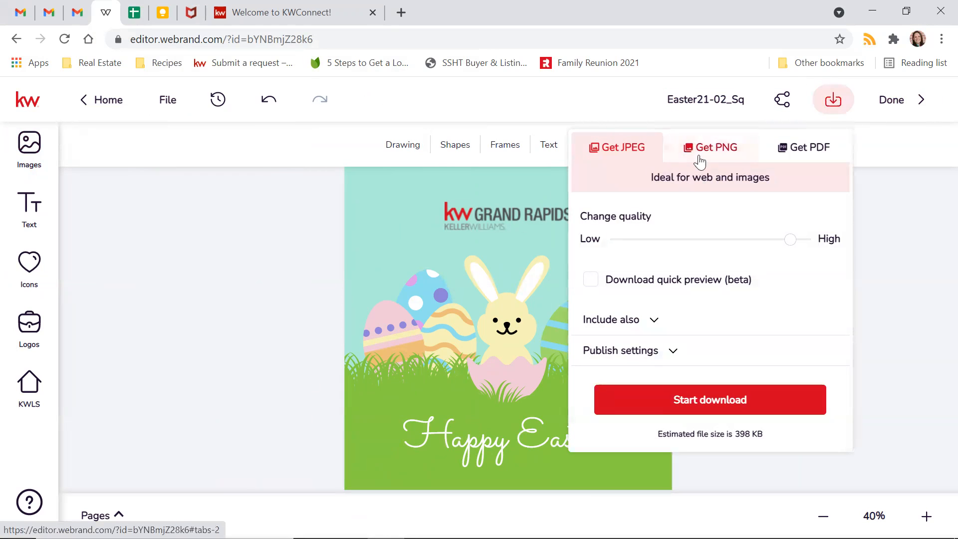
- Download the Easter design as a JPEG, dismiss the McAfee notice, and click Done
left_click(722, 400)
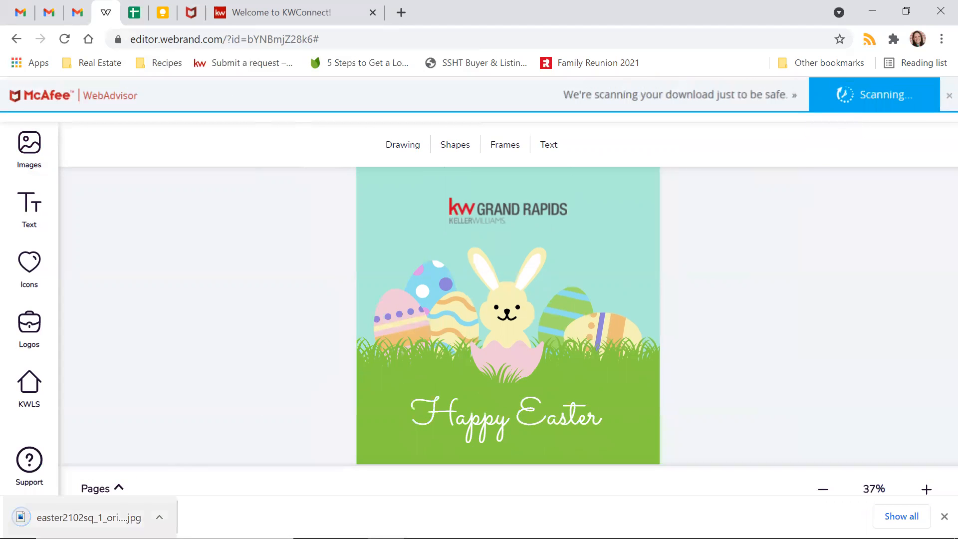
left_click(948, 96)
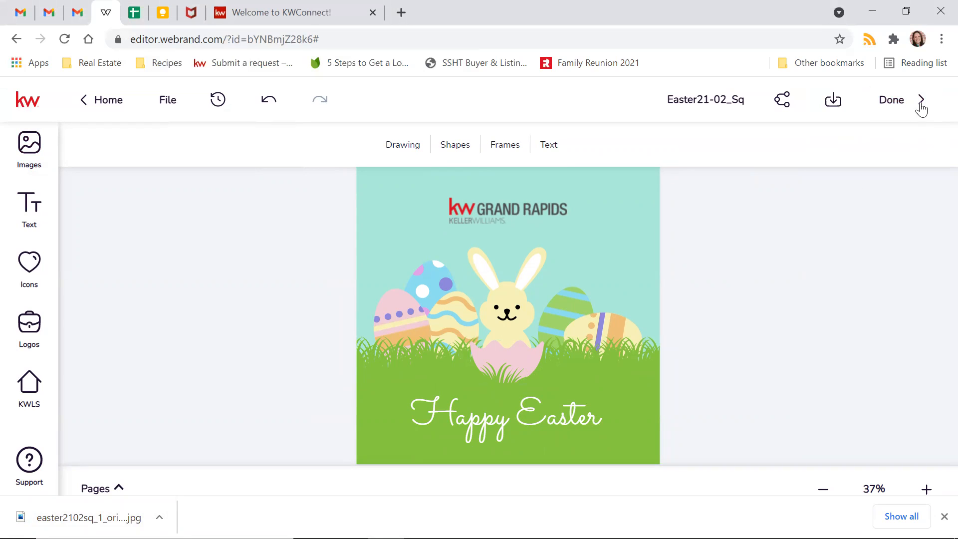
left_click(917, 100)
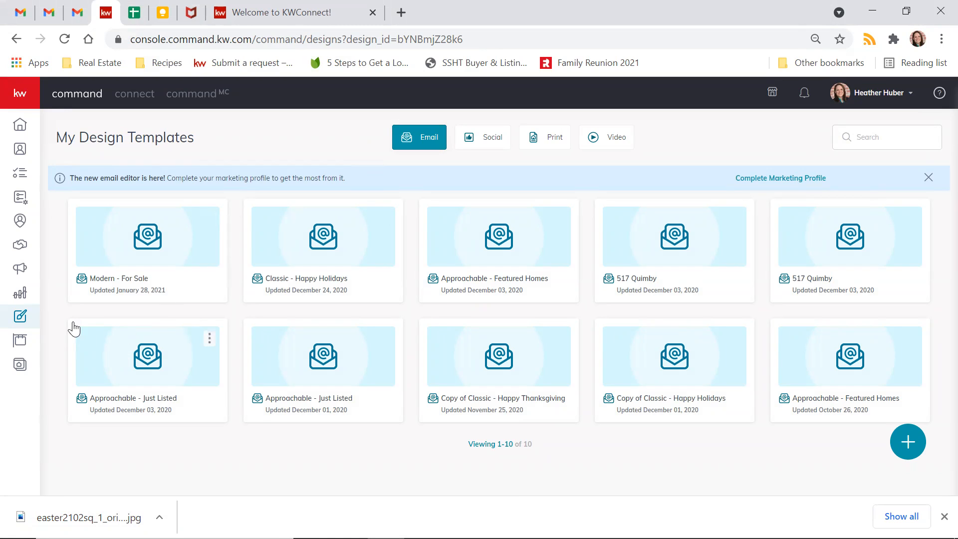
- Go to Campaigns and choose Create a New Campaign
left_click(20, 272)
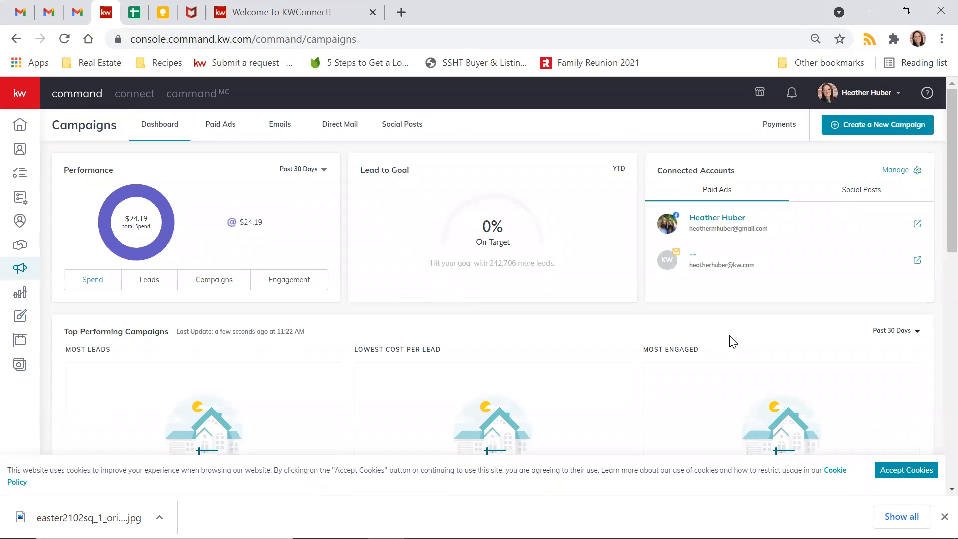
left_click(864, 131)
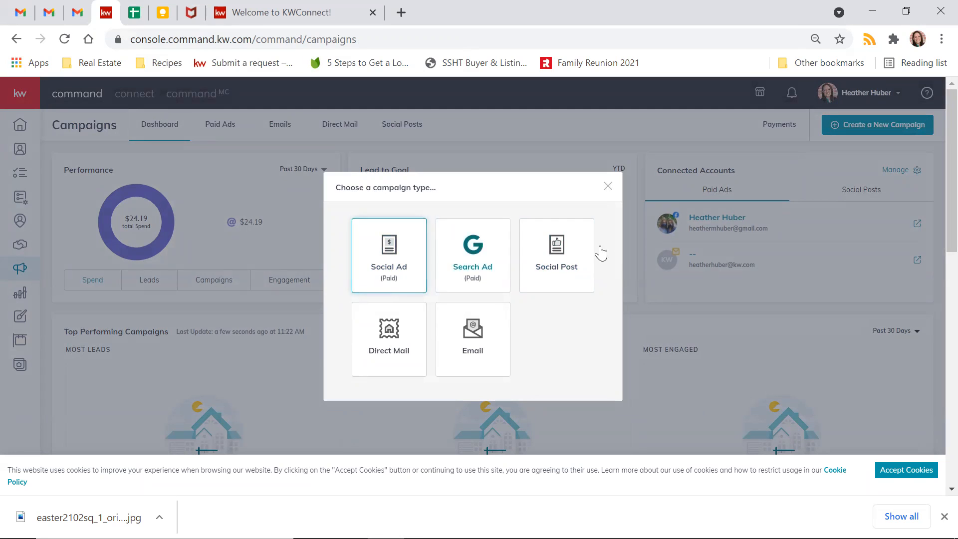
- Choose Social Post and type the caption 'Happy Easter from our family to yours!'
left_click(574, 264)
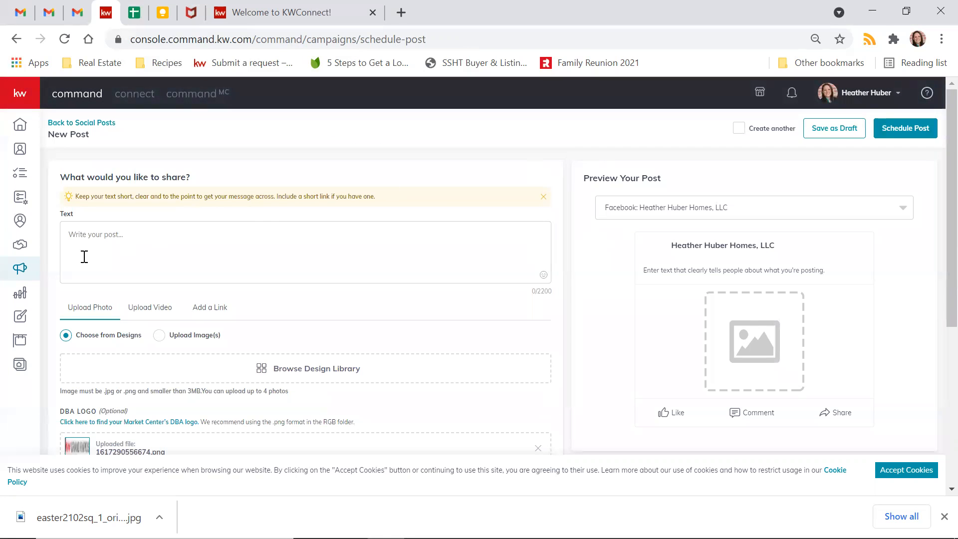
left_click(115, 238)
type("Happy Easter from our f")
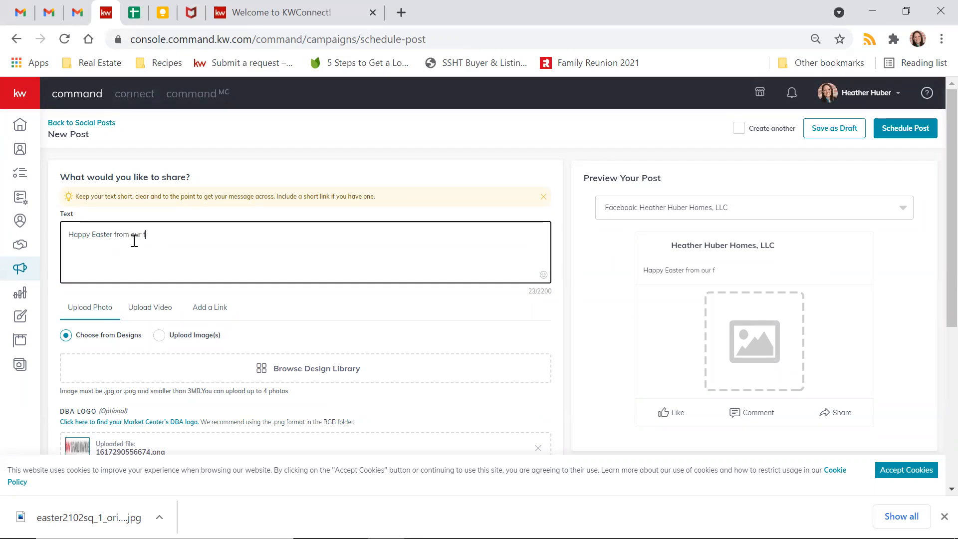
type("amily to yours!")
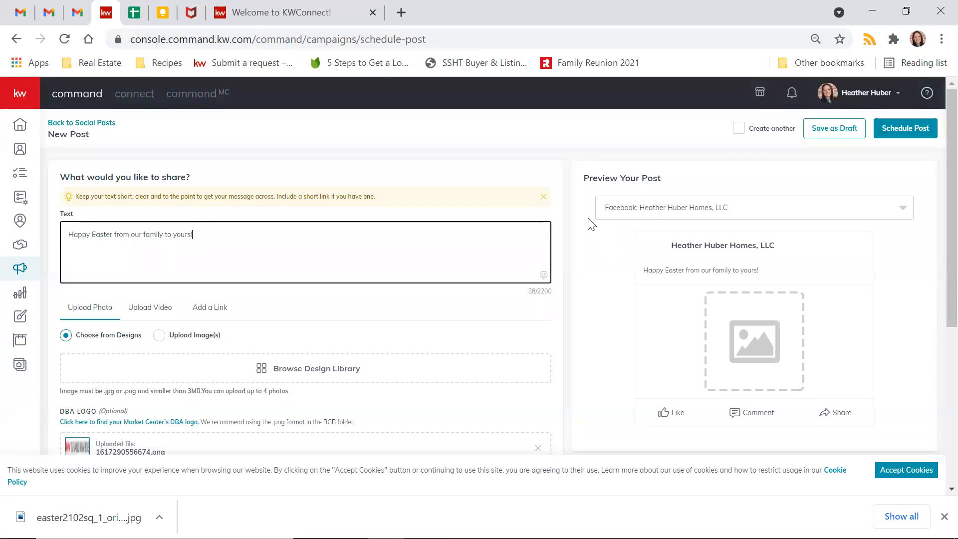
- Insert a bunny emoji after the caption, separated by a space
left_click(543, 275)
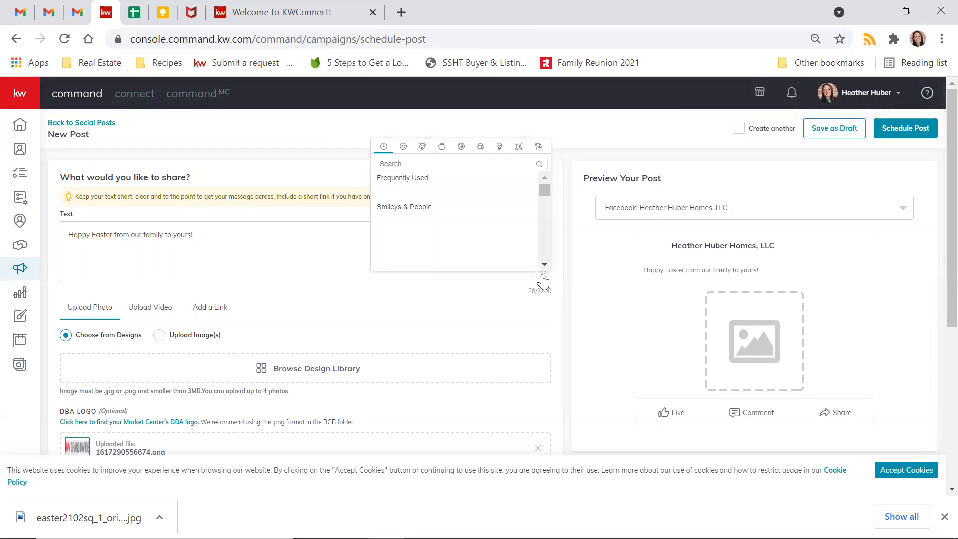
left_click(441, 163)
type("easter")
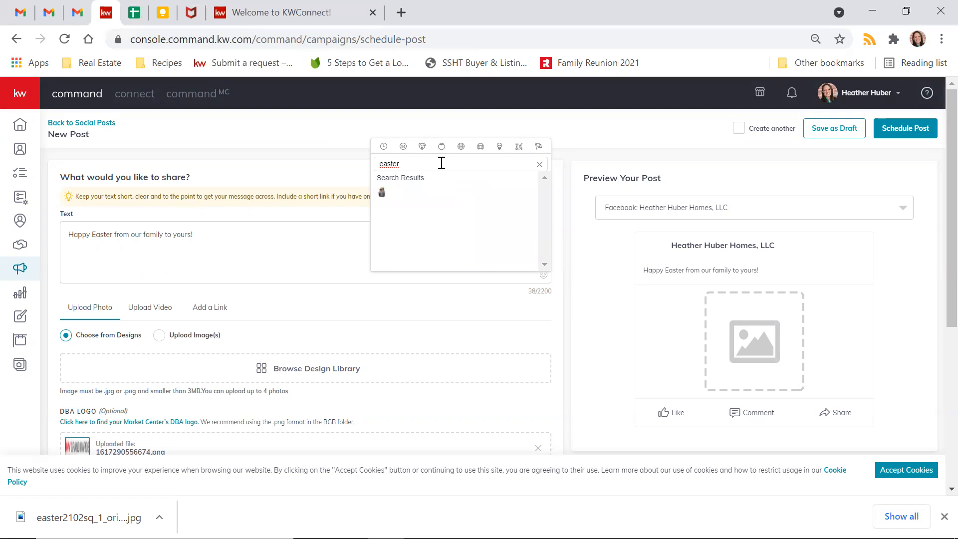
key("BackSpace")
key("BackSpace")
key("BackSpace")
key("BackSpace")
key("BackSpace")
key("BackSpace")
type("bunny")
left_click(429, 192)
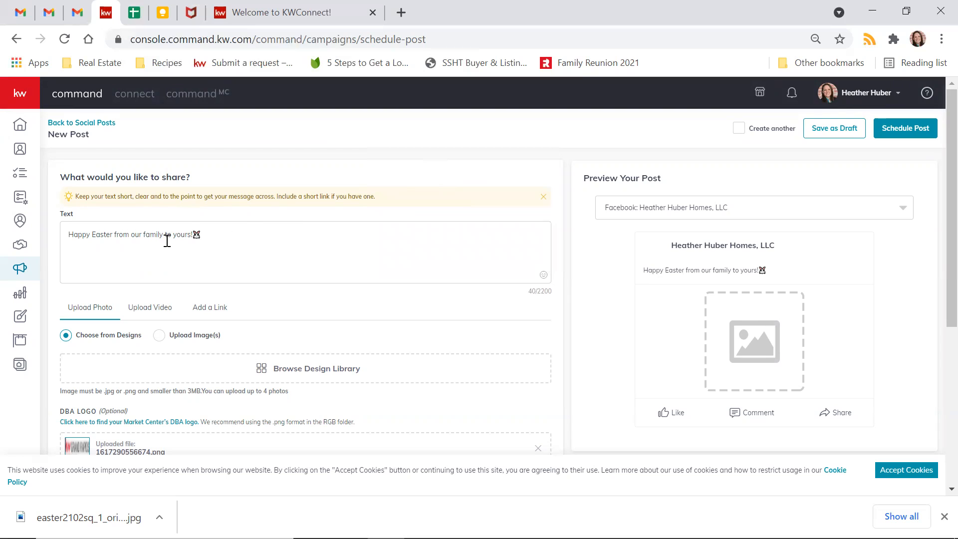
left_click(194, 235)
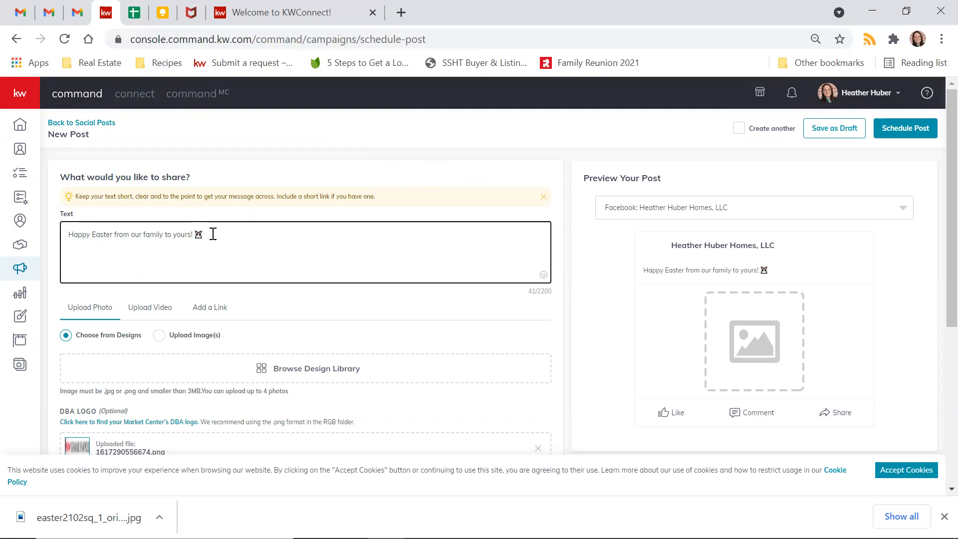
- Add a hatching chick emoji found by searching 'egg'
left_click(543, 275)
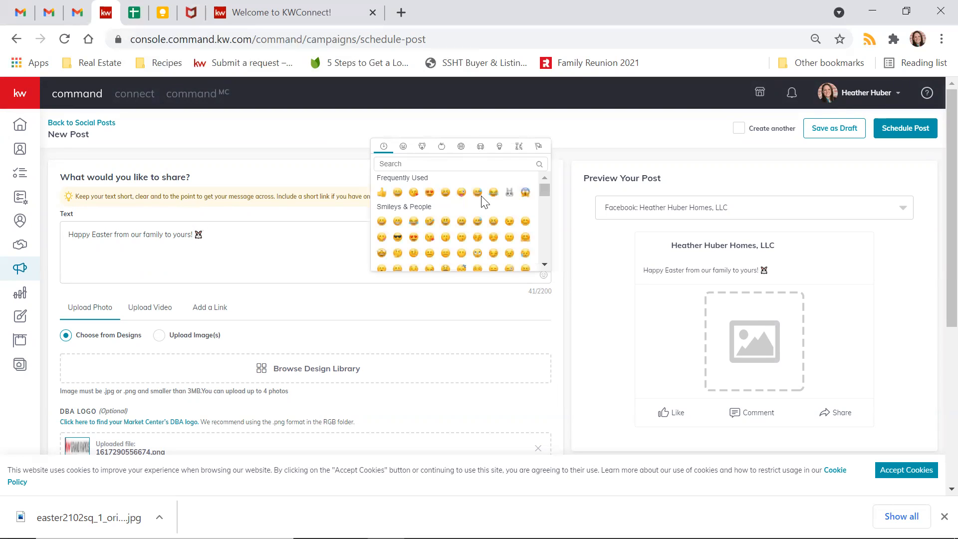
type("egg")
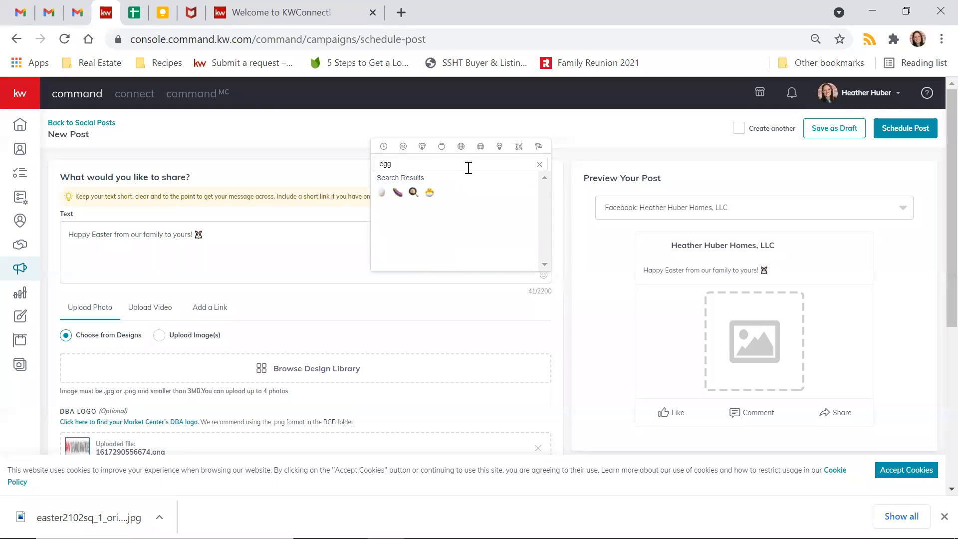
left_click(429, 192)
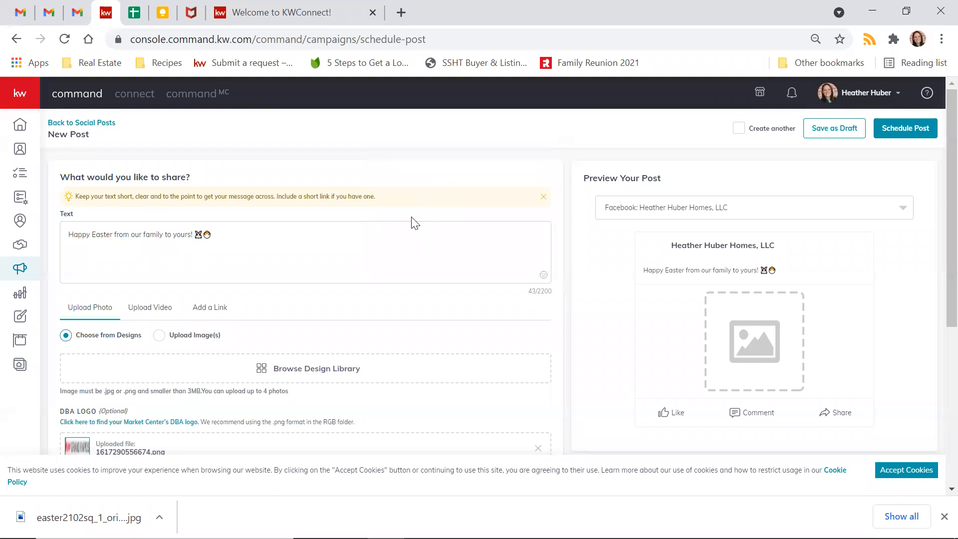
left_click(259, 236)
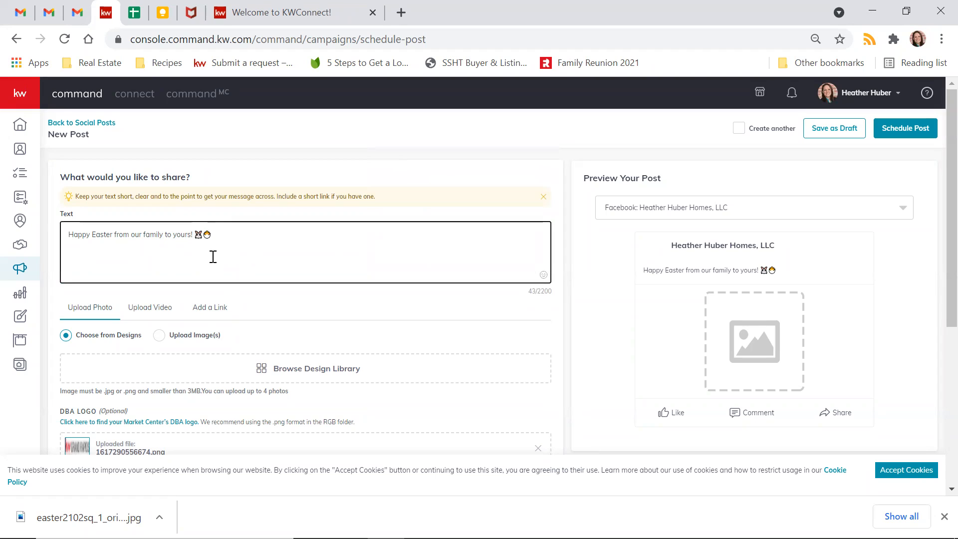
scroll(104, 297, "down", 2)
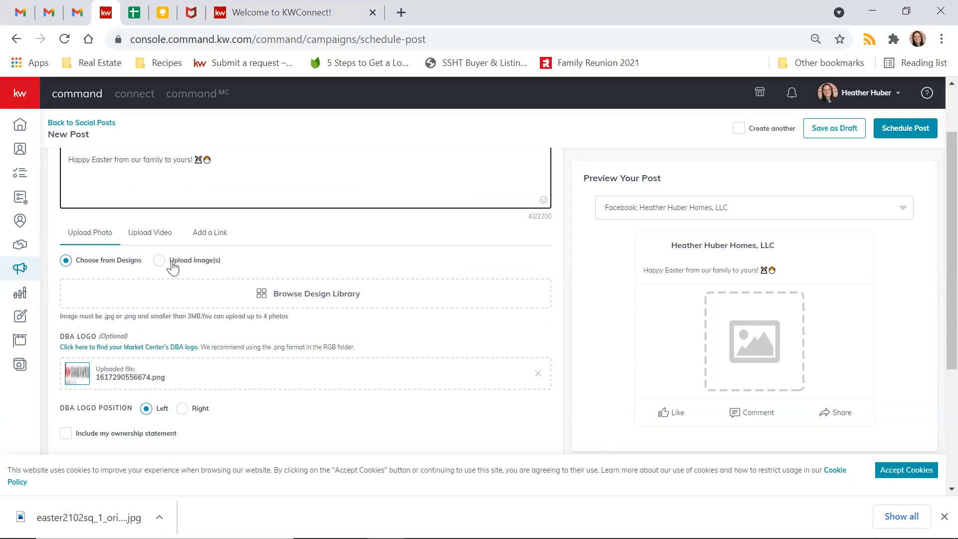
- Pick the Easter21-02_Sq design from the Template Library for the post image
left_click(70, 269)
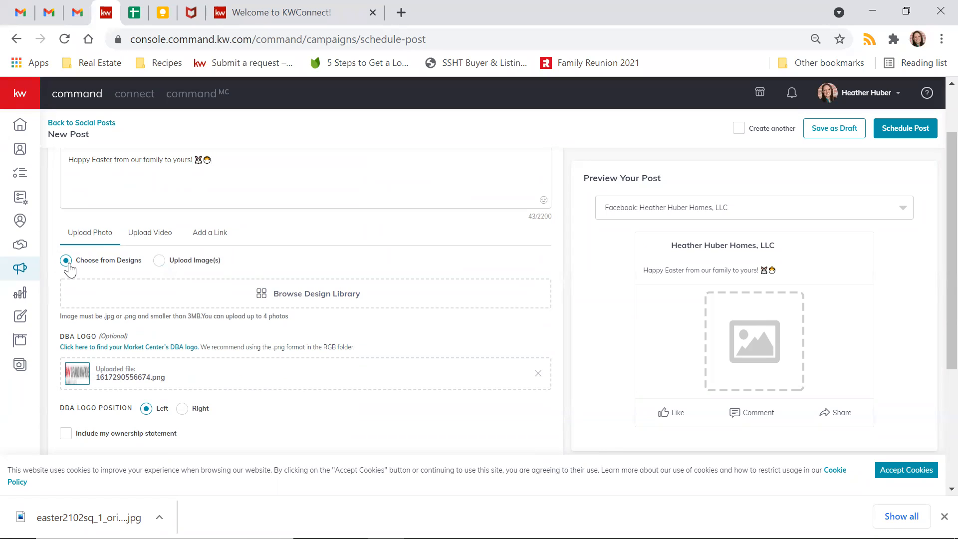
left_click(310, 300)
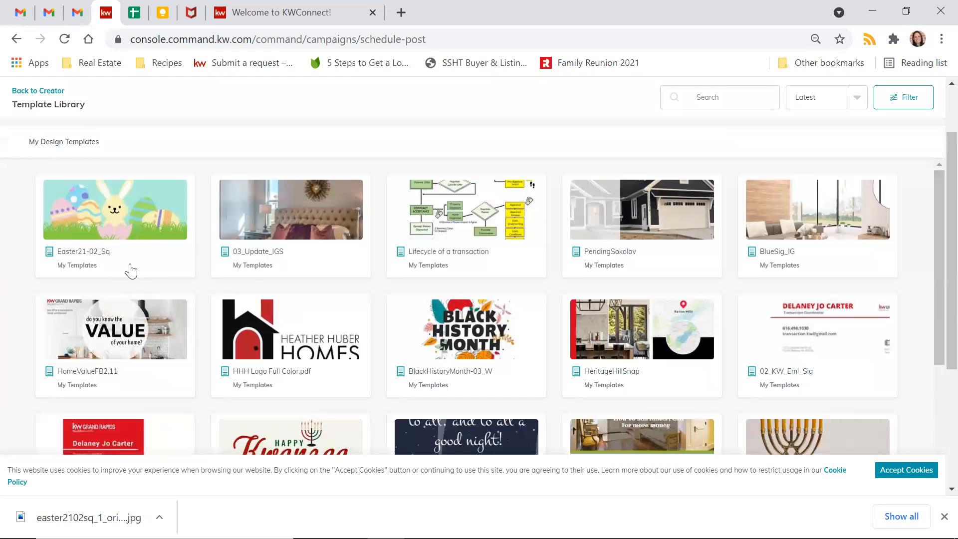
left_click(86, 238)
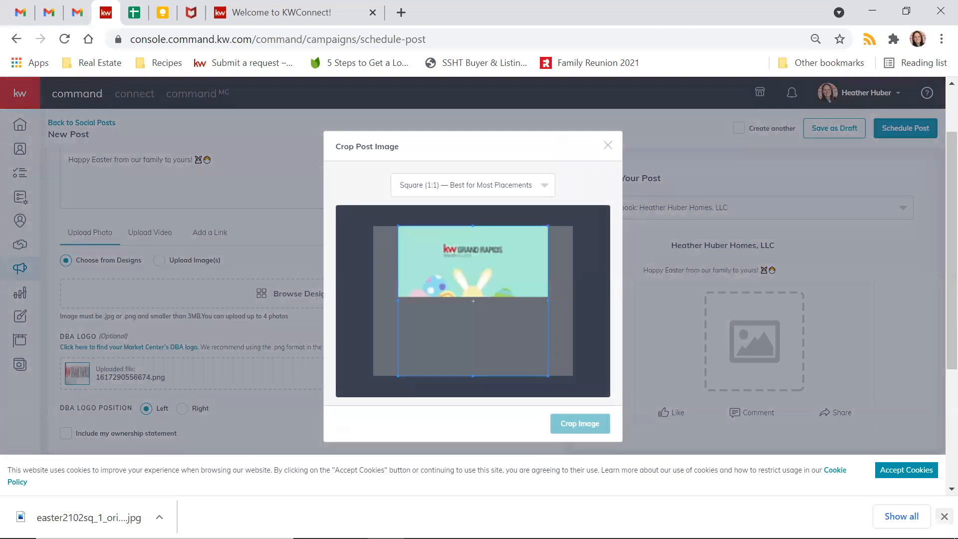
left_click(944, 516)
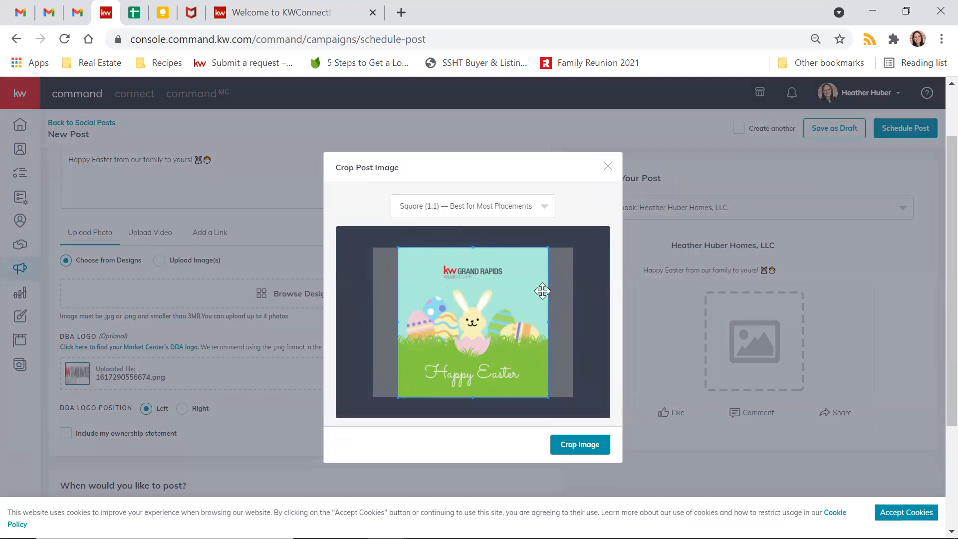
- Adjust the square crop box on the Easter image and apply Crop Image
left_click_drag(547, 248, 530, 275)
mouse_move(466, 327)
left_mouse_down()
mouse_move(478, 319)
mouse_move(465, 327)
left_mouse_up()
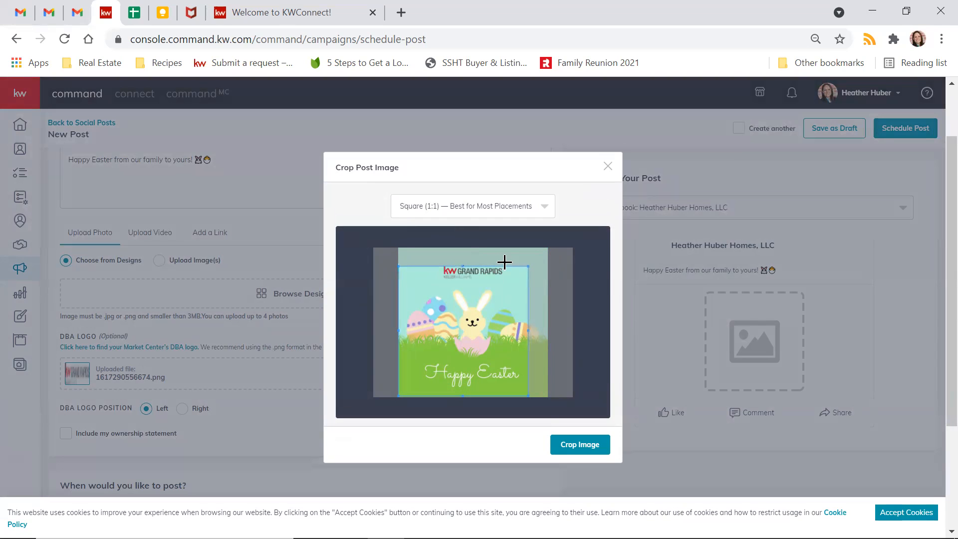
left_click_drag(540, 265, 586, 247)
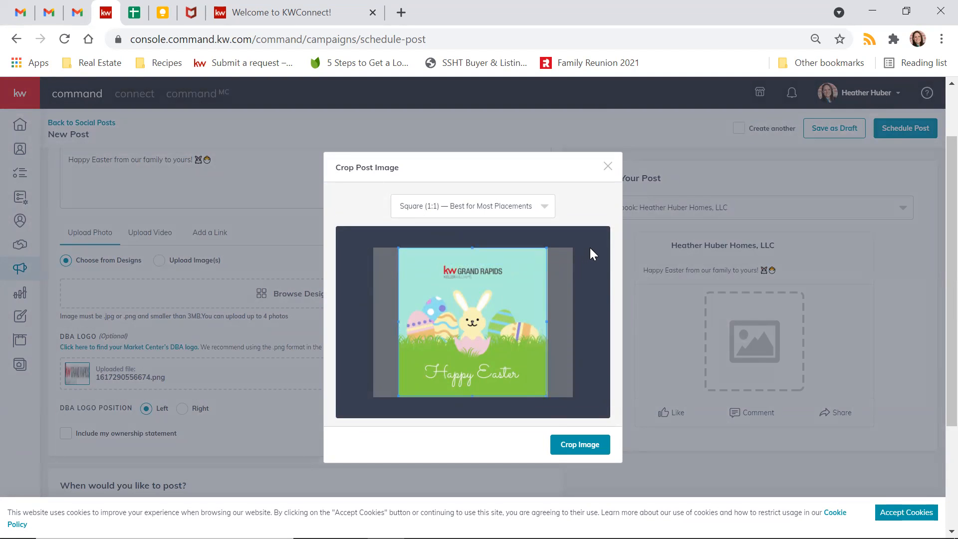
left_click(588, 444)
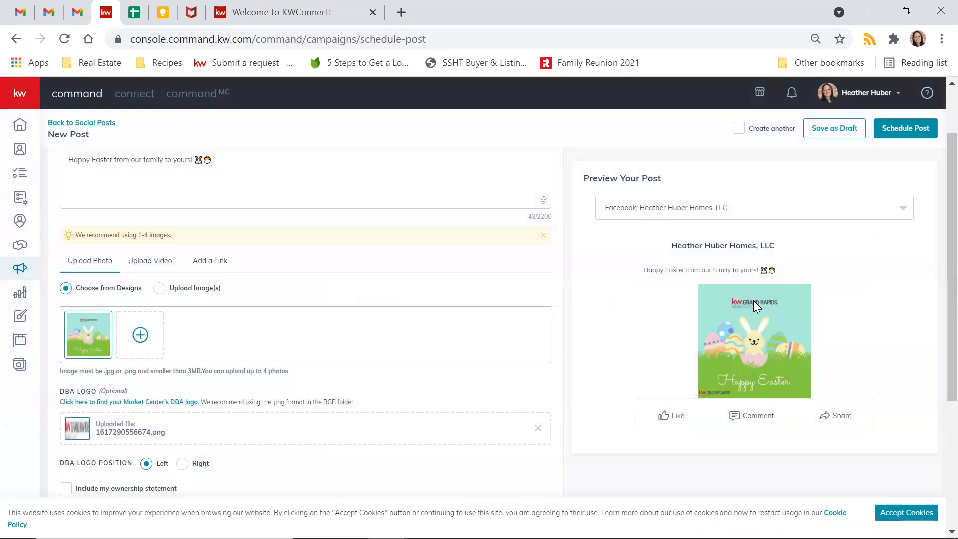
- Scroll the Social Post form to locate the DBA LOGO POSITION options
scroll(456, 318, "down", 2)
scroll(457, 318, "up", 3)
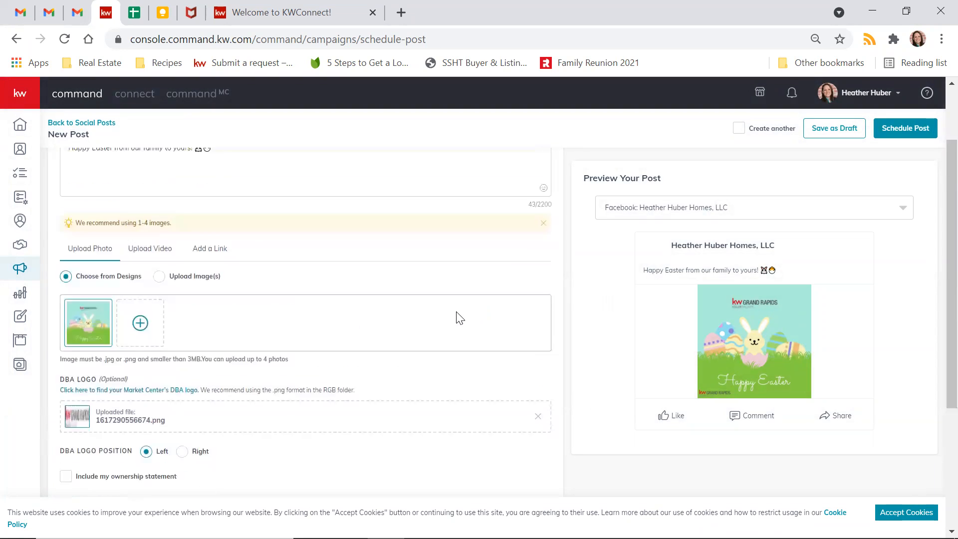
scroll(749, 295, "down", 1)
scroll(748, 293, "up", 1)
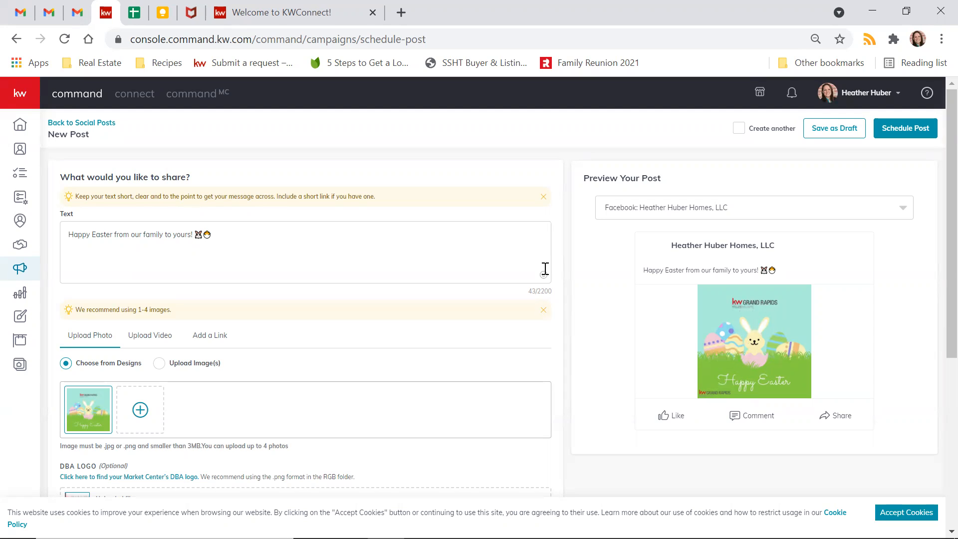
scroll(574, 272, "down", 3)
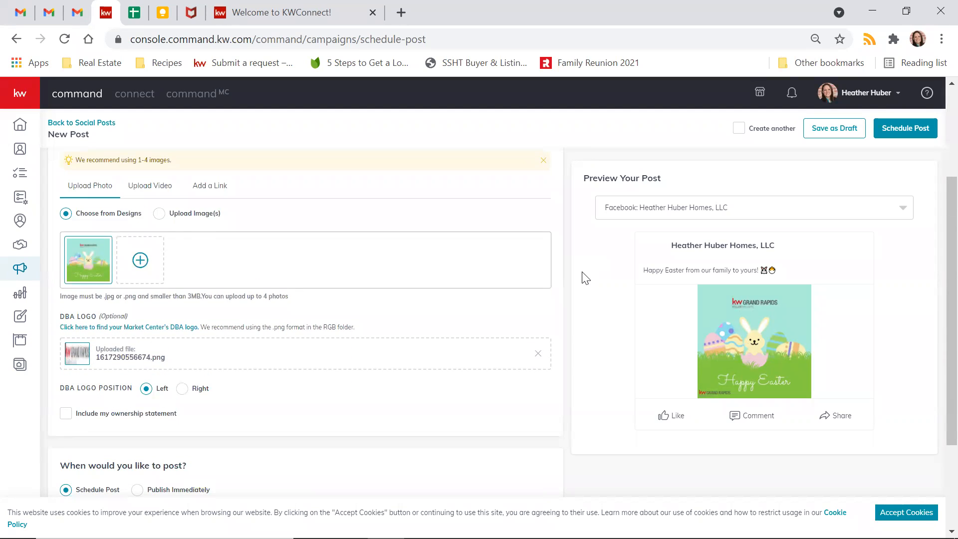
scroll(584, 277, "up", 3)
scroll(584, 276, "down", 6)
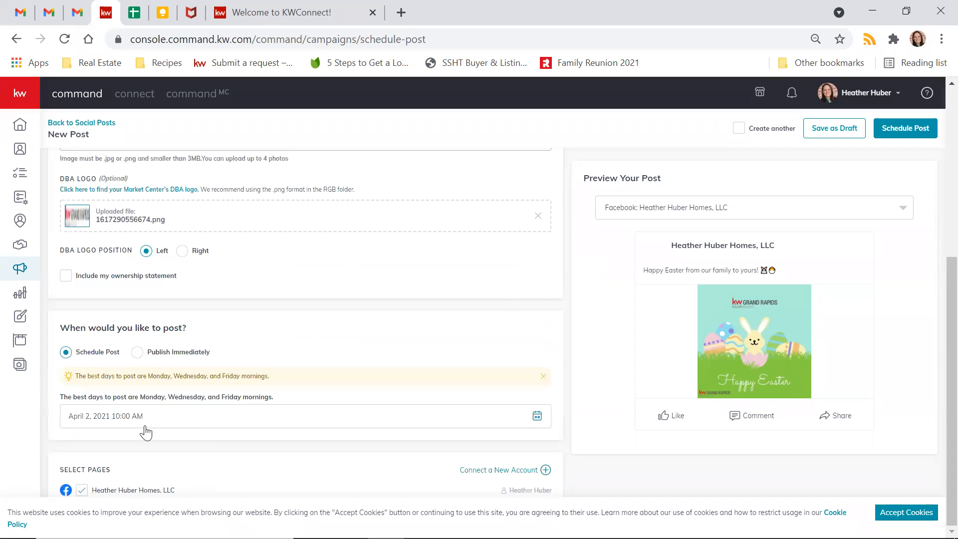
scroll(419, 367, "up", 3)
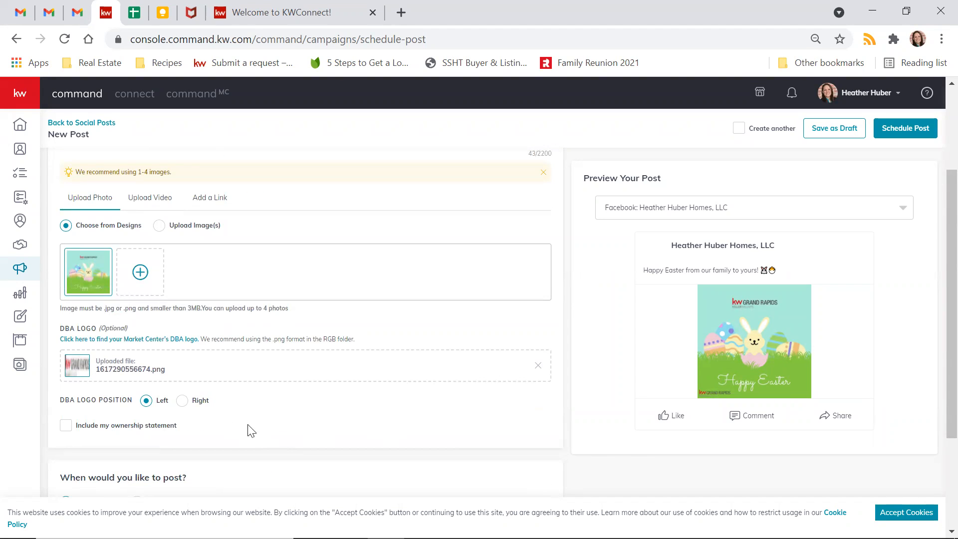
- Set the DBA logo position to Right instead of Left
left_click(182, 400)
left_click(147, 402)
left_click(184, 402)
scroll(574, 322, "up", 1)
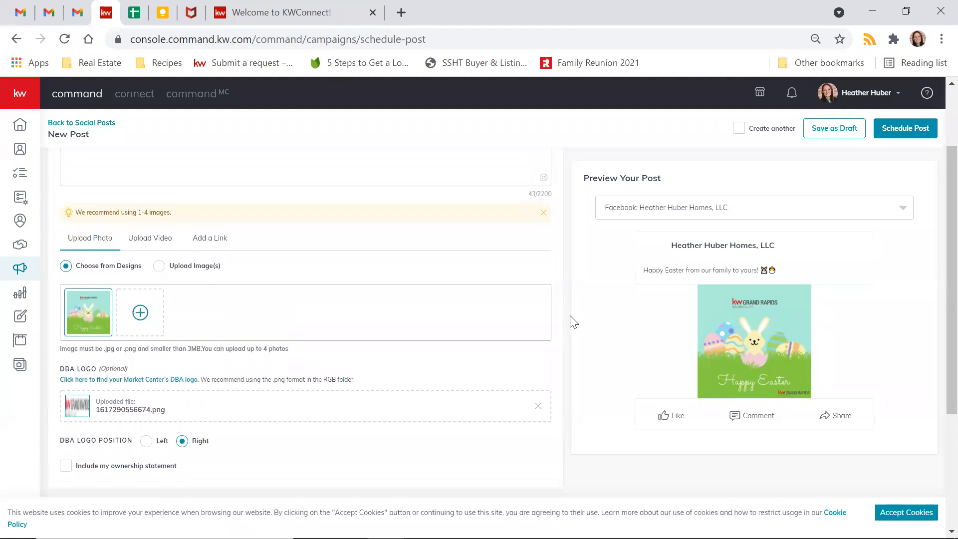
scroll(574, 322, "up", 2)
scroll(573, 321, "down", 2)
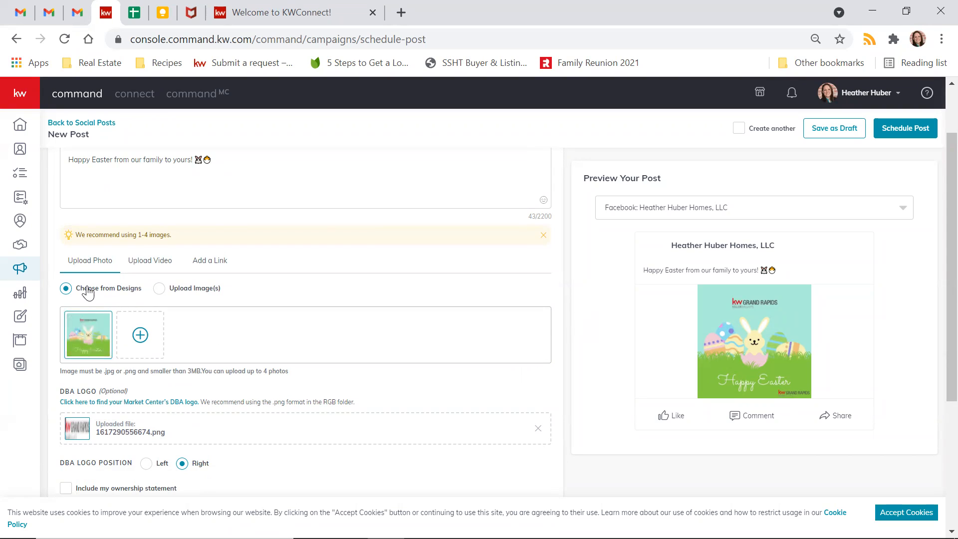
- Remove the existing Easter design thumbnail from the post
left_click(132, 335)
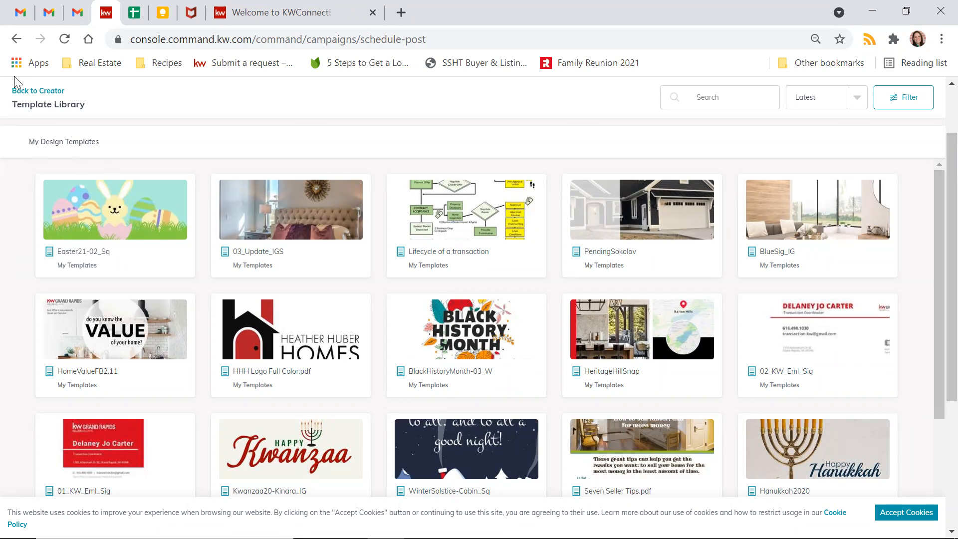
left_click(32, 91)
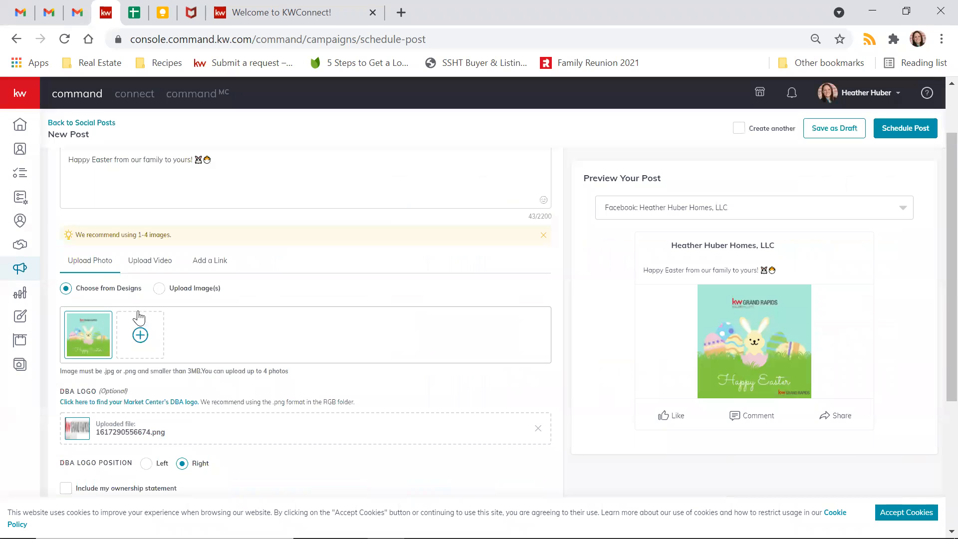
mouse_move(86, 333)
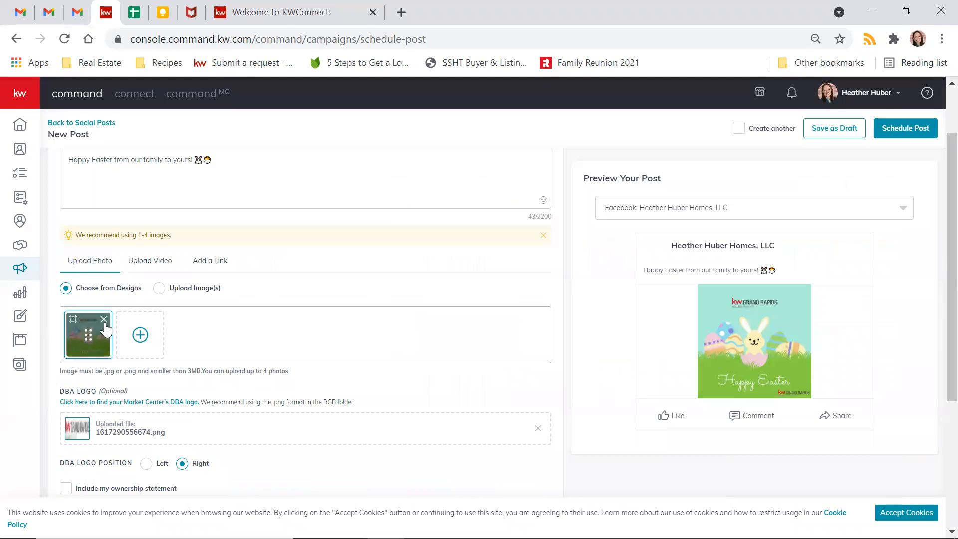
left_click(104, 320)
- Attach a freshly cropped Easter21-02_Sq design from the design library
left_click(160, 263)
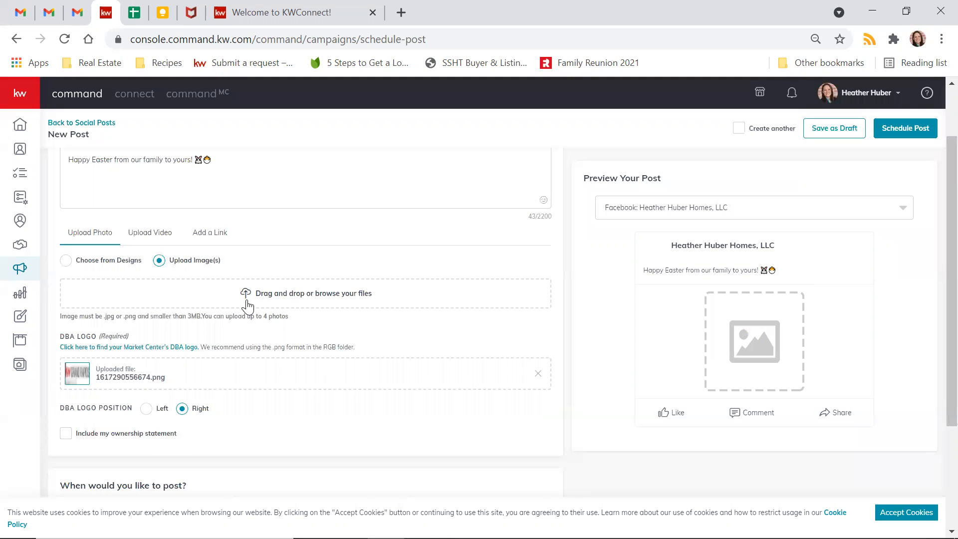
left_click(66, 260)
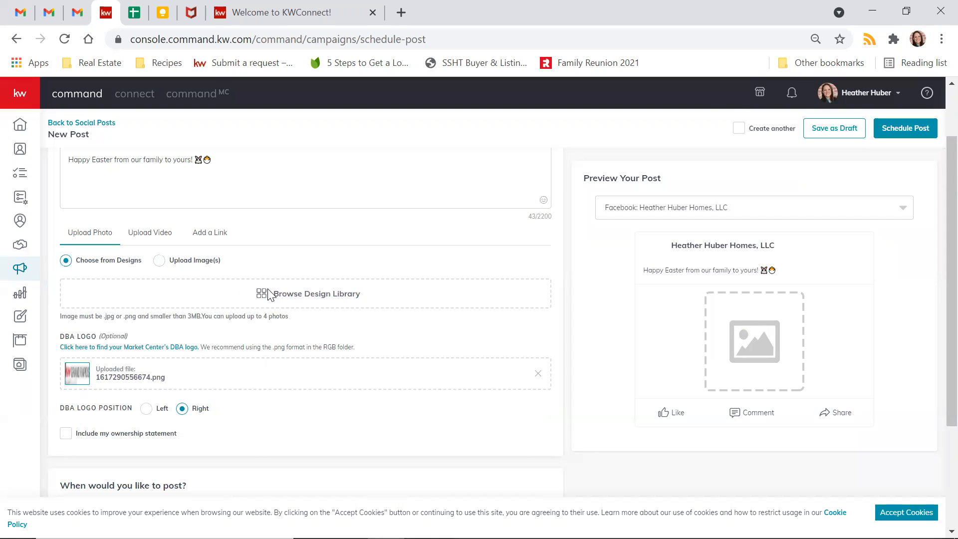
left_click(269, 294)
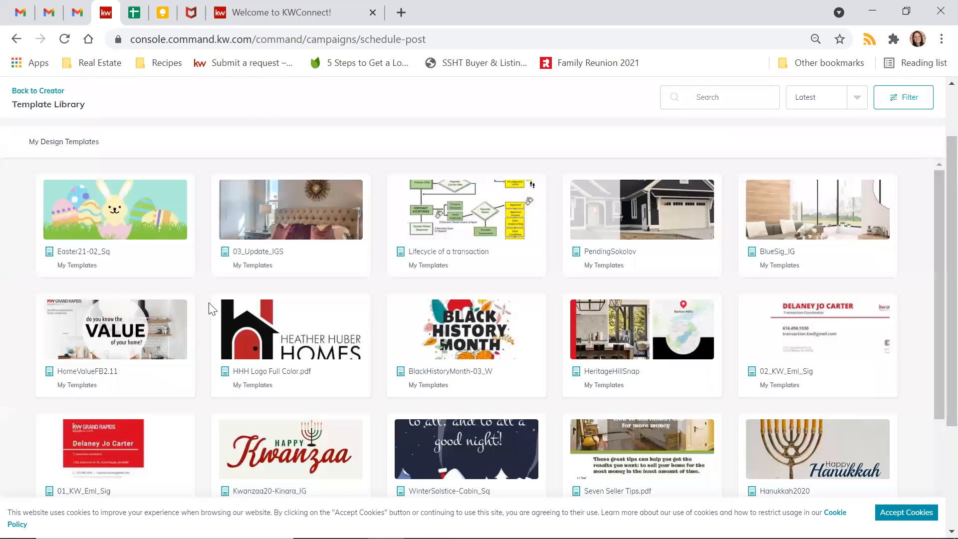
left_click(214, 310)
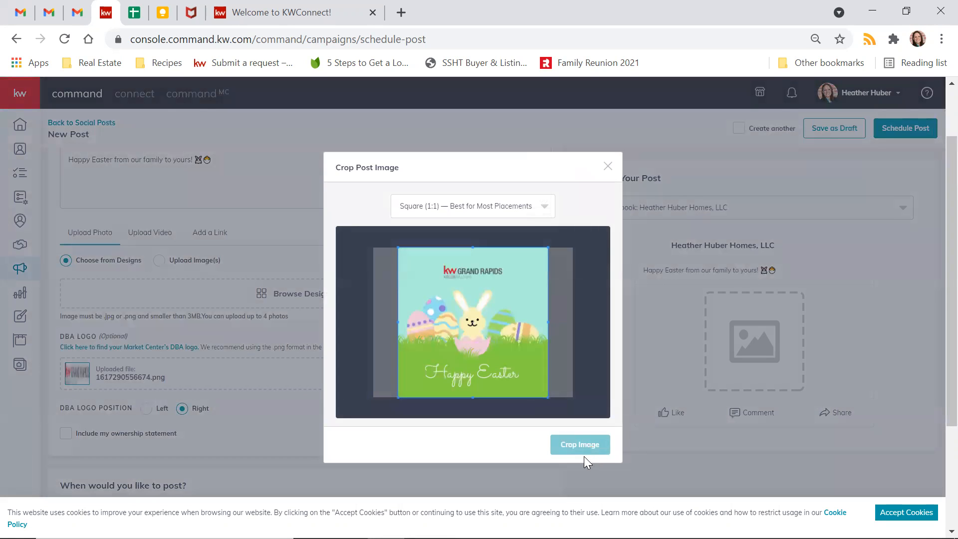
left_click(578, 446)
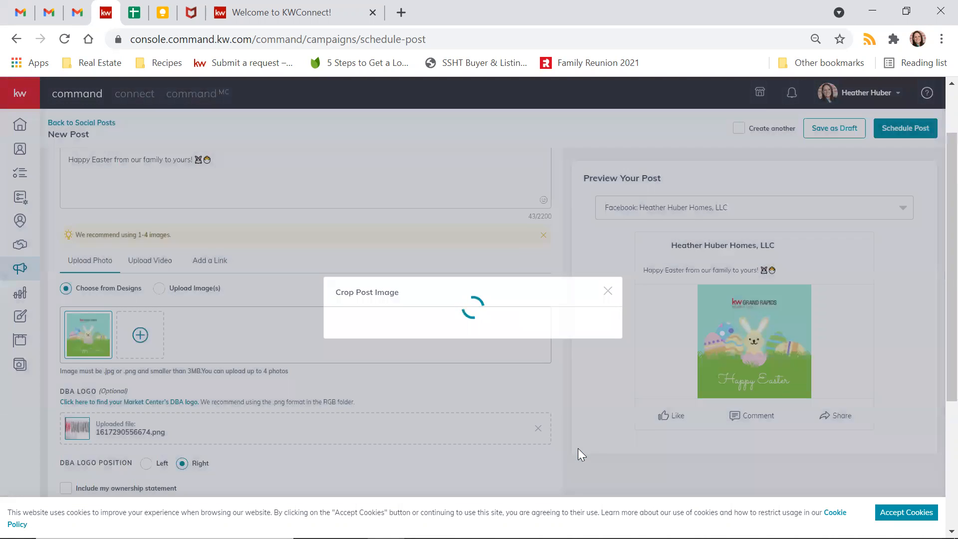
scroll(618, 370, "down", 2)
- Pick April 4, 2021 as the Schedule Post date, keeping 10:00 AM
scroll(331, 321, "down", 3)
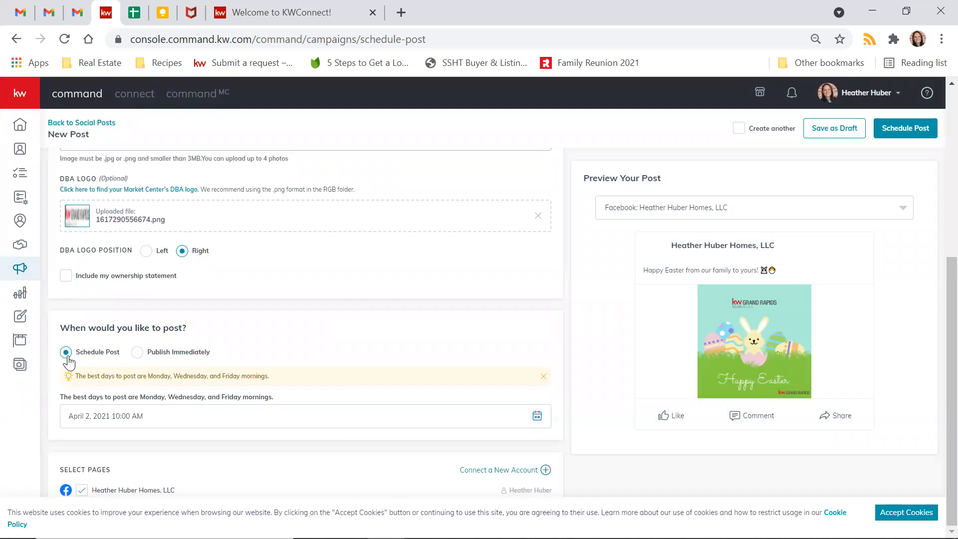
left_click(156, 420)
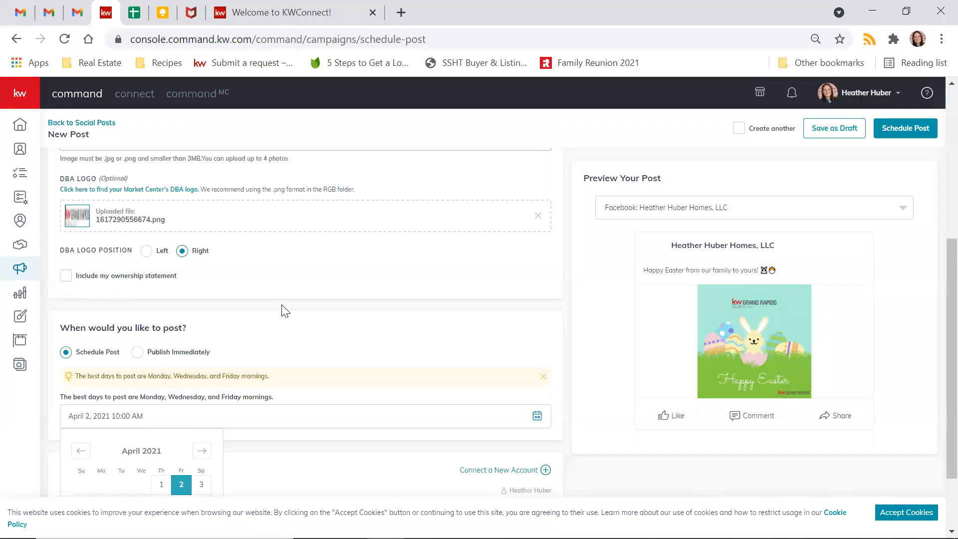
scroll(283, 310, "down", 2)
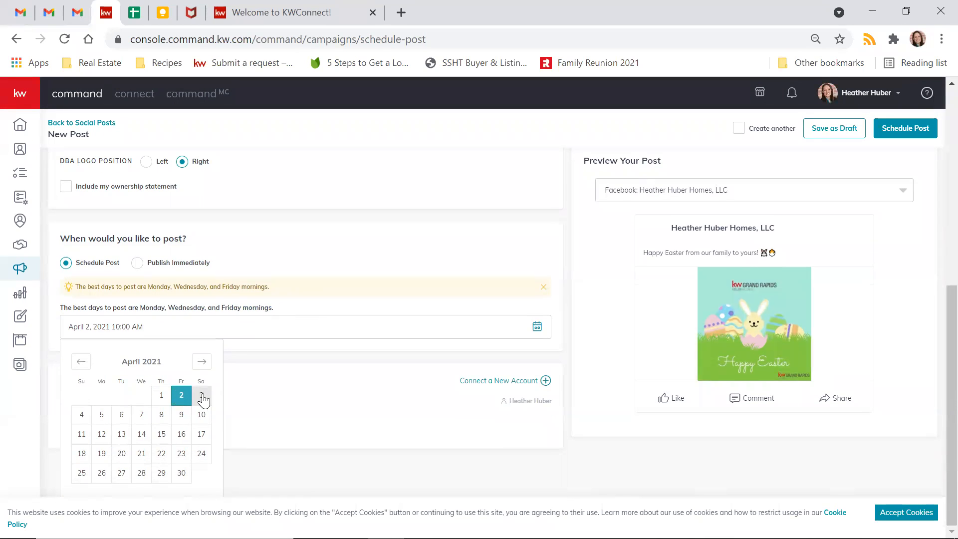
left_click(82, 415)
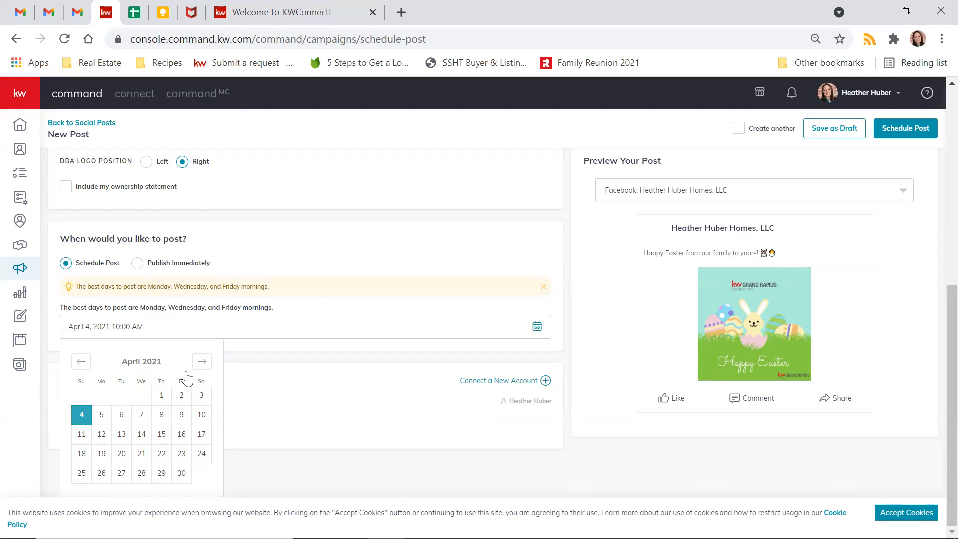
left_click(316, 302)
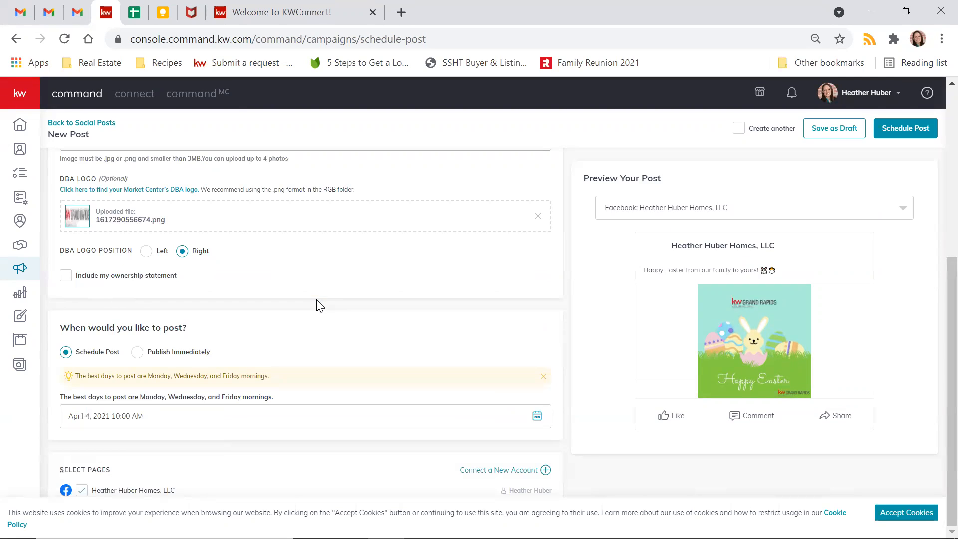
left_click(124, 423)
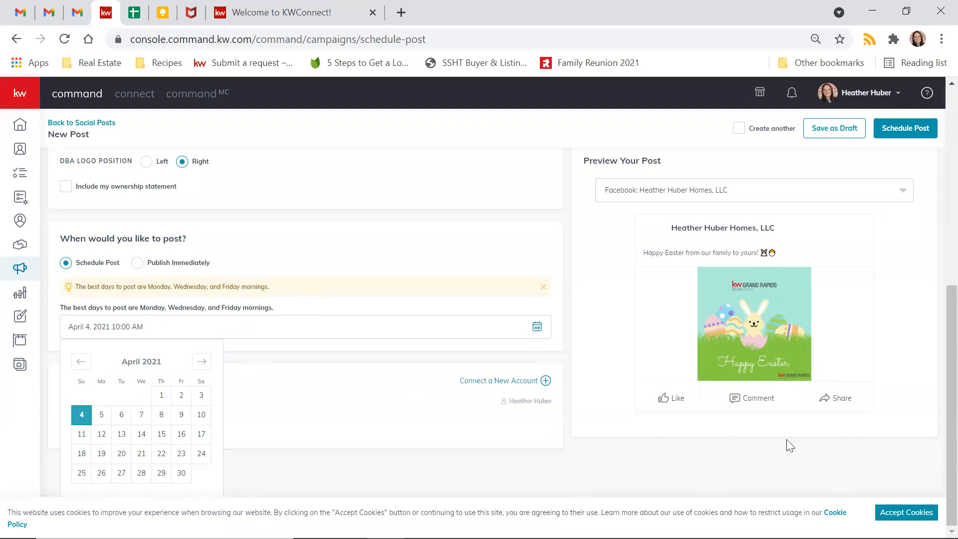
left_click(903, 512)
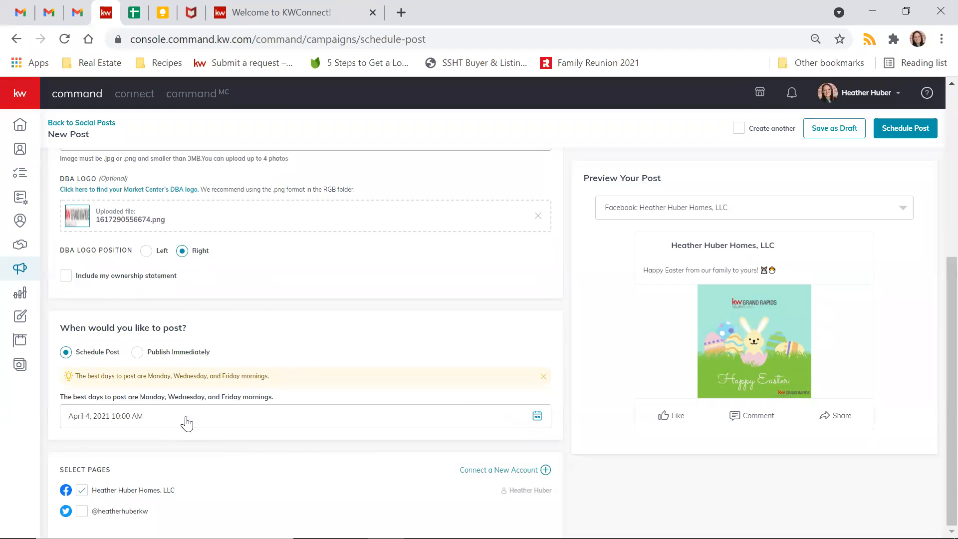
left_click(165, 423)
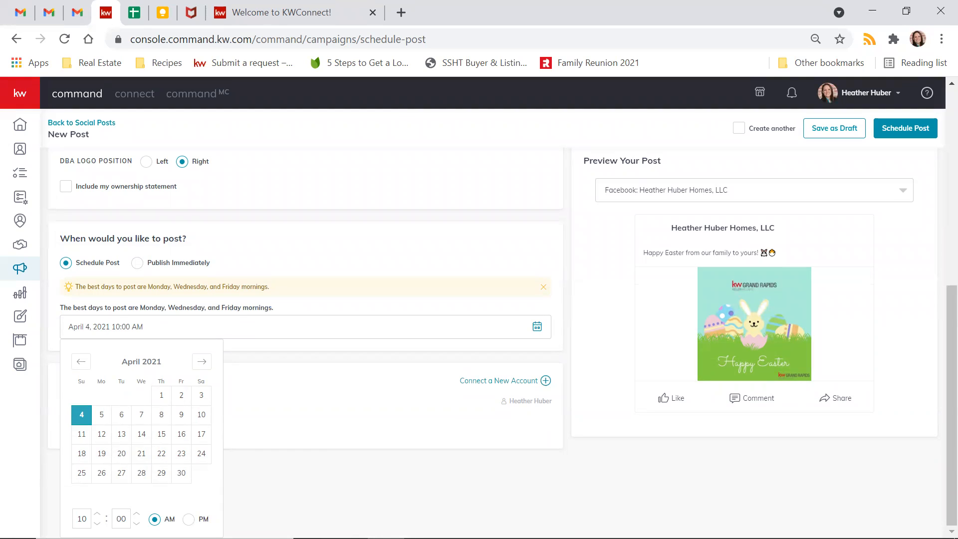
left_click(339, 465)
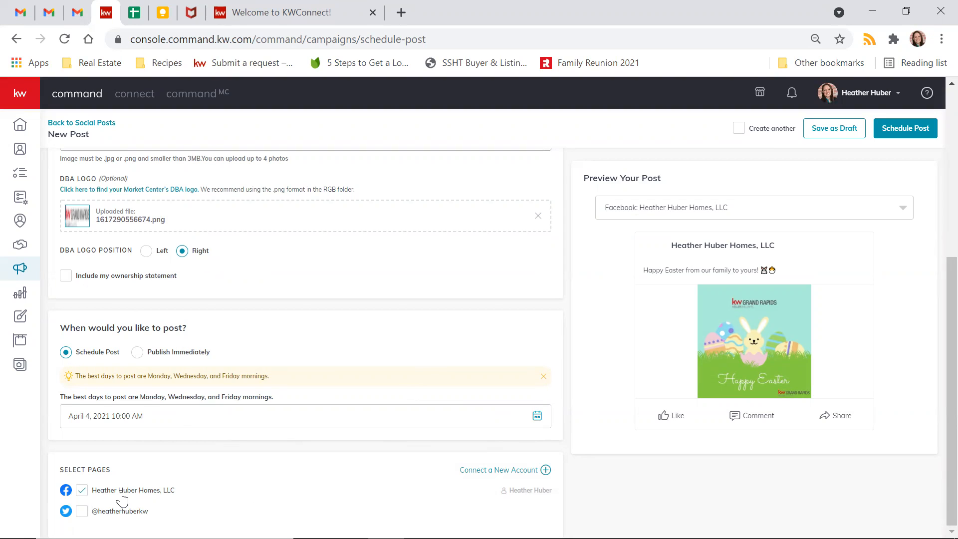
- Enable posting to the Facebook page and review the emojis in the post preview text
left_click(82, 492)
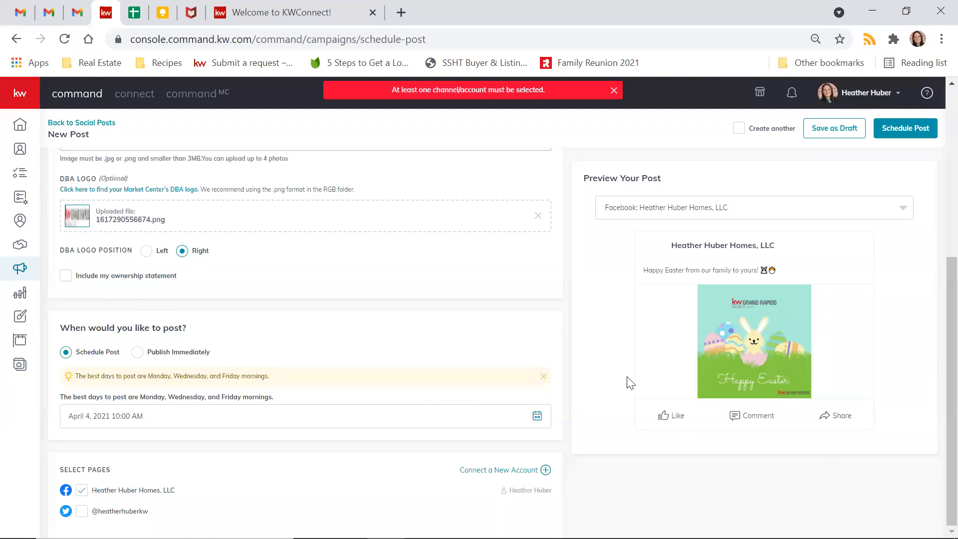
scroll(629, 382, "up", 5)
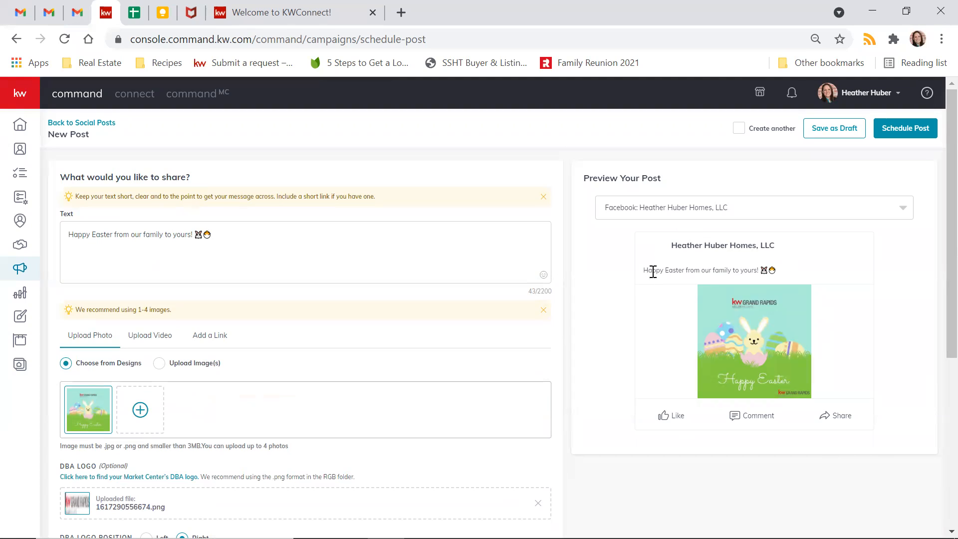
left_click_drag(766, 269, 780, 276)
- Schedule and confirm the Easter post, then go to the Campaigns dashboard
left_click(913, 129)
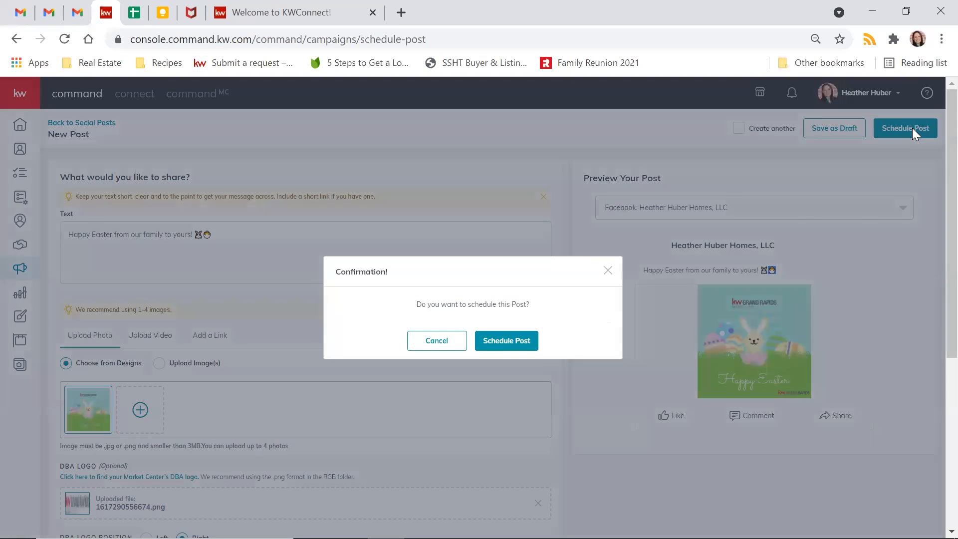
left_click(510, 344)
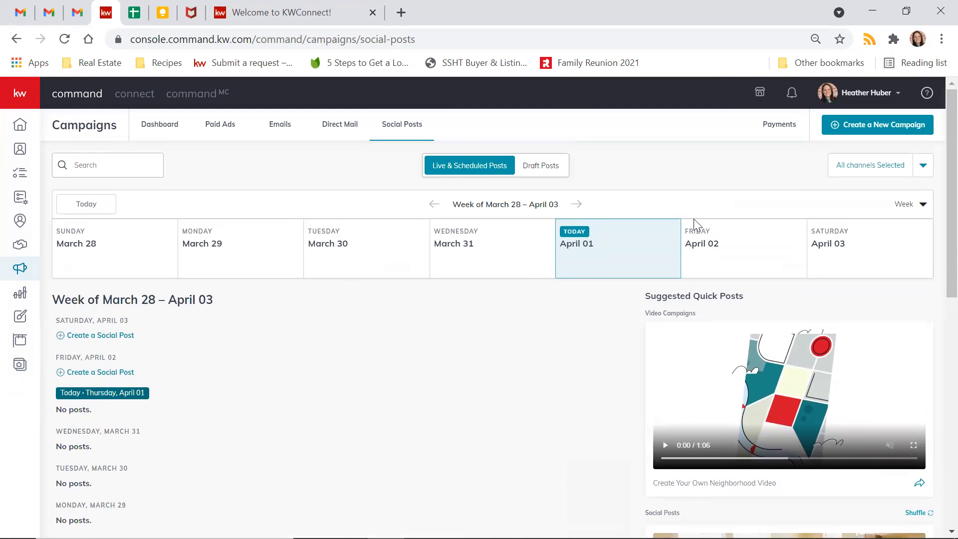
left_click(145, 128)
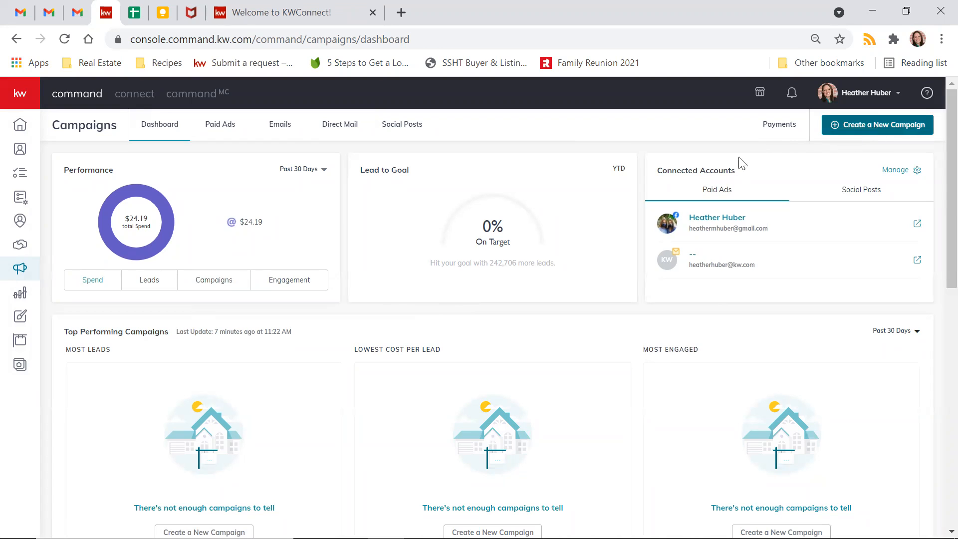
- Move the Social Posts calendar to April 04–April 10 and check the Sunday 10:00 AM Easter post
left_click(411, 131)
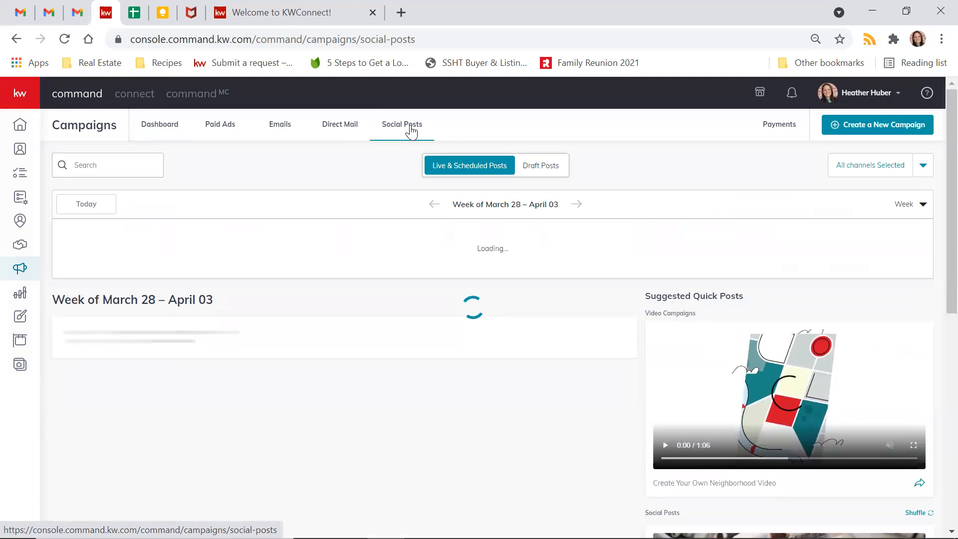
scroll(573, 317, "down", 6)
scroll(571, 317, "up", 4)
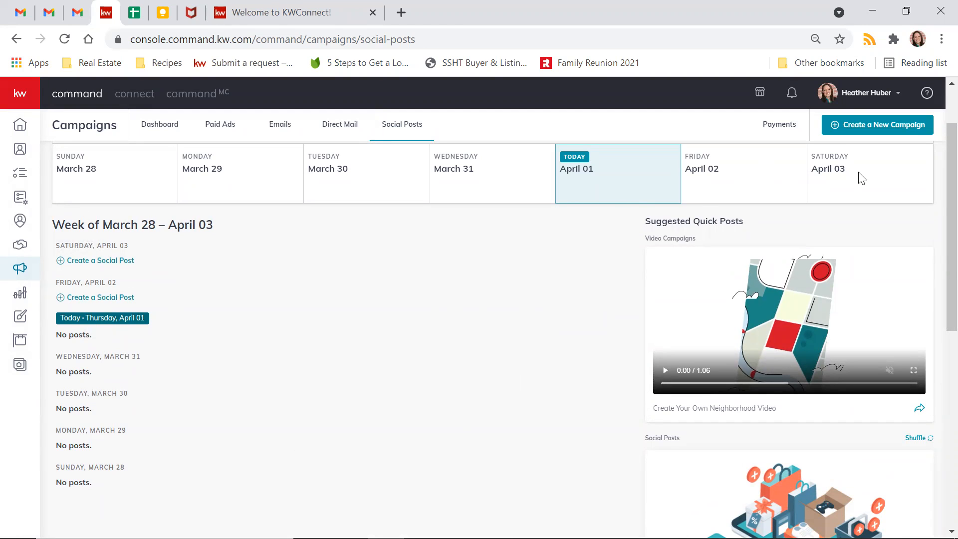
scroll(561, 277, "up", 2)
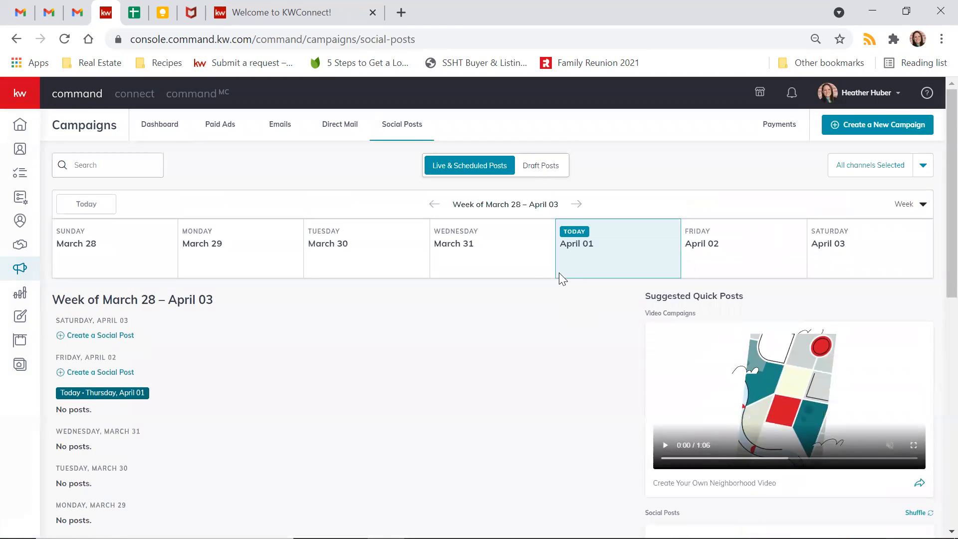
left_click(577, 205)
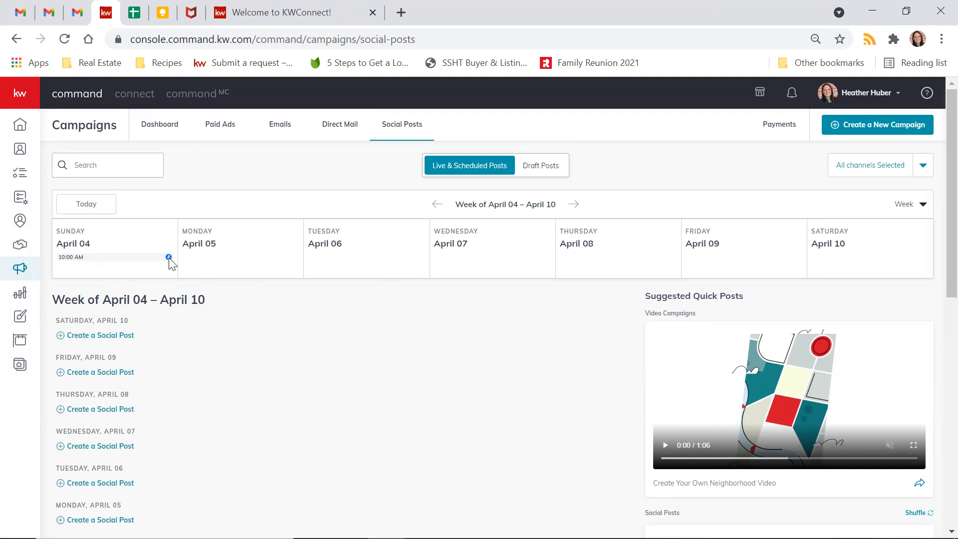
scroll(194, 283, "down", 5)
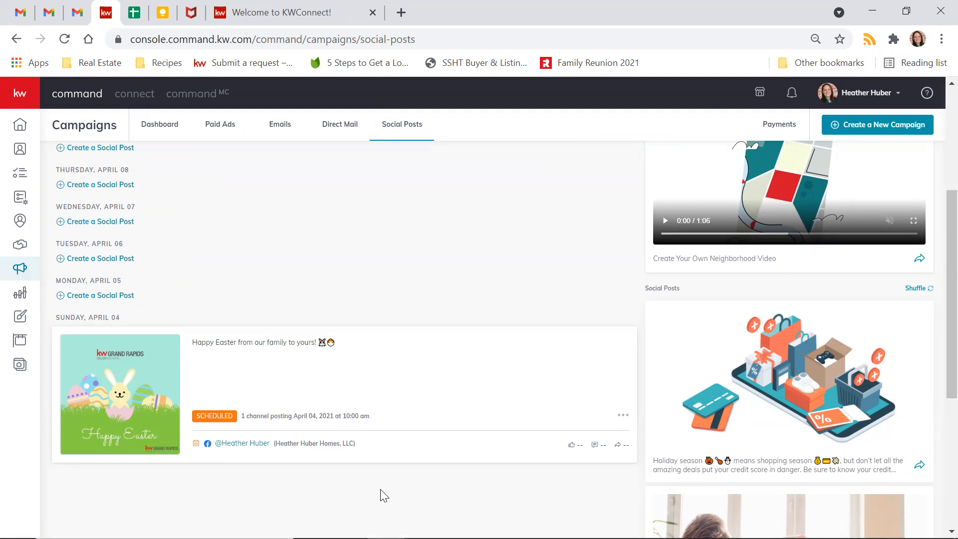
scroll(383, 495, "up", 5)
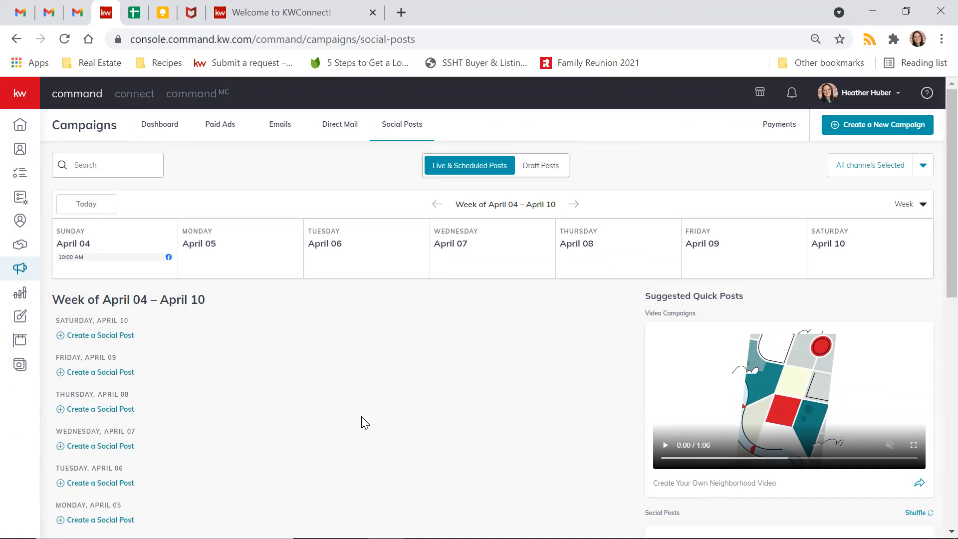
key("XF86AudioLowerVolume")
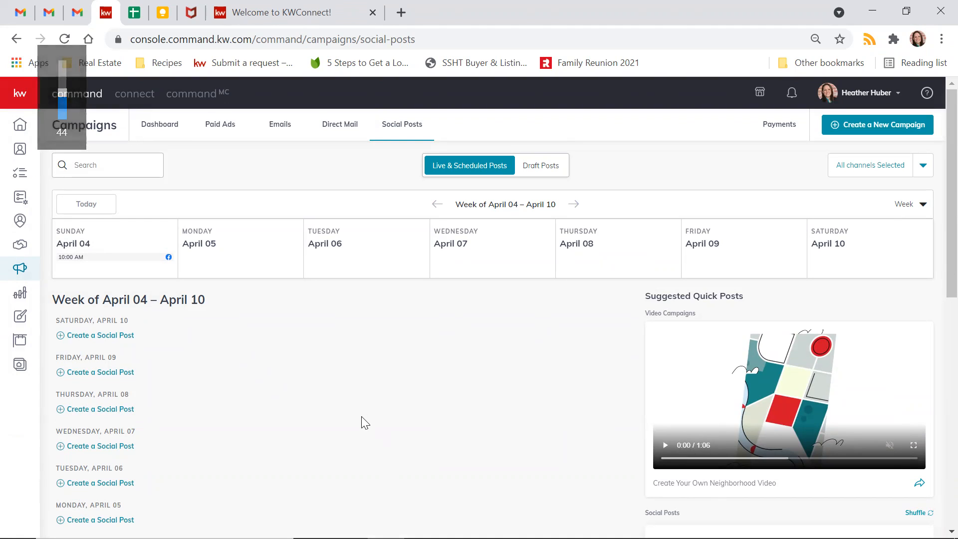
- From Designs, create a new Social design to reach the square social template gallery
left_click(21, 324)
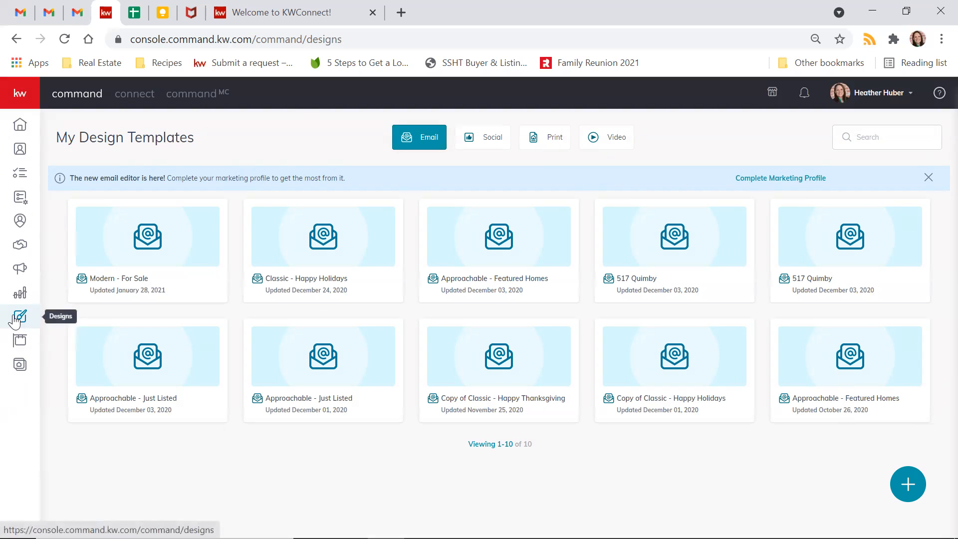
left_click(907, 484)
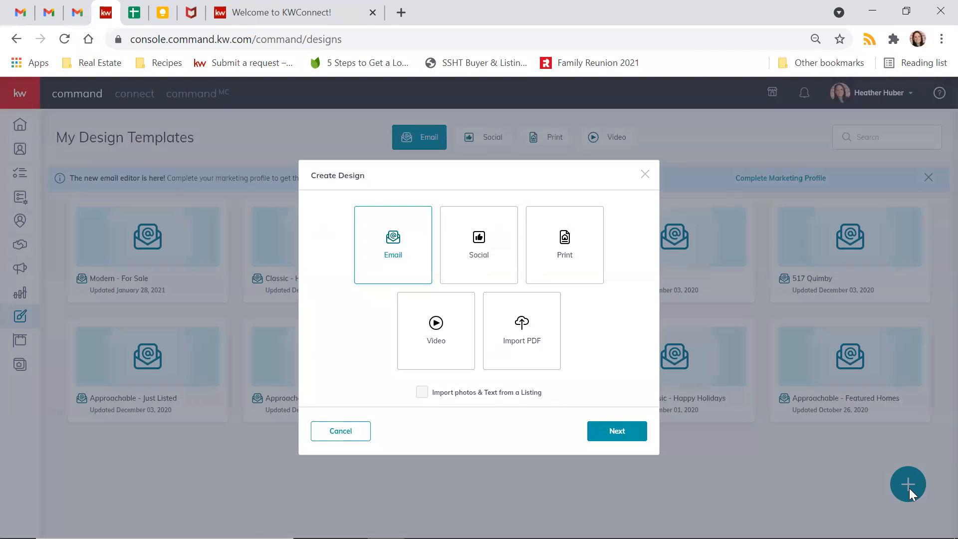
left_click(498, 257)
left_click(628, 432)
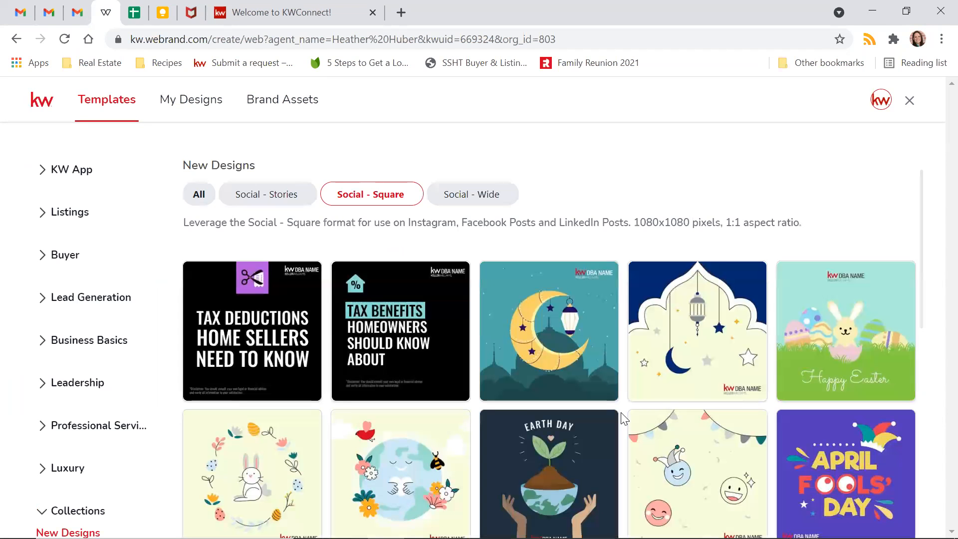
- Expand the Listings category and filter Coming Soon templates to Social - Square
mouse_move(908, 328)
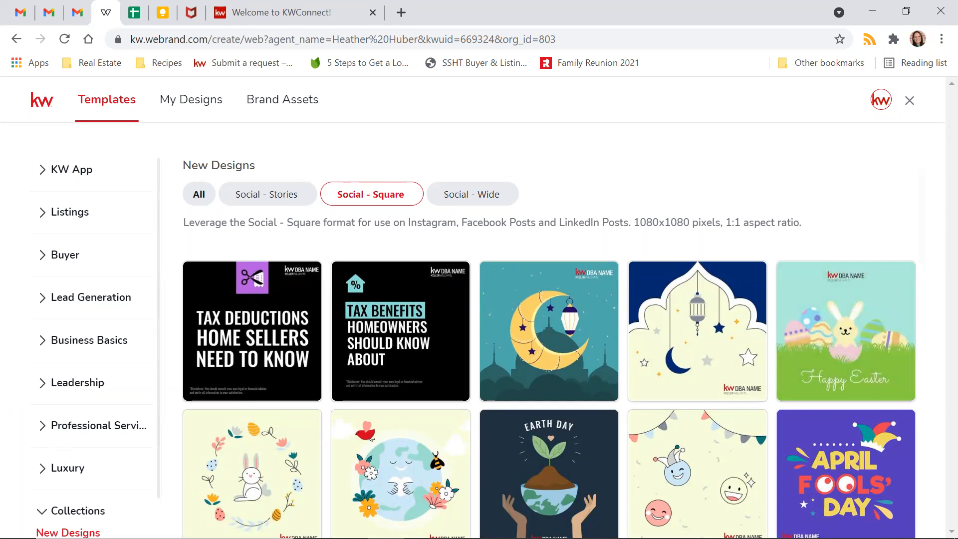
left_click(37, 263)
left_click(49, 260)
left_click(44, 224)
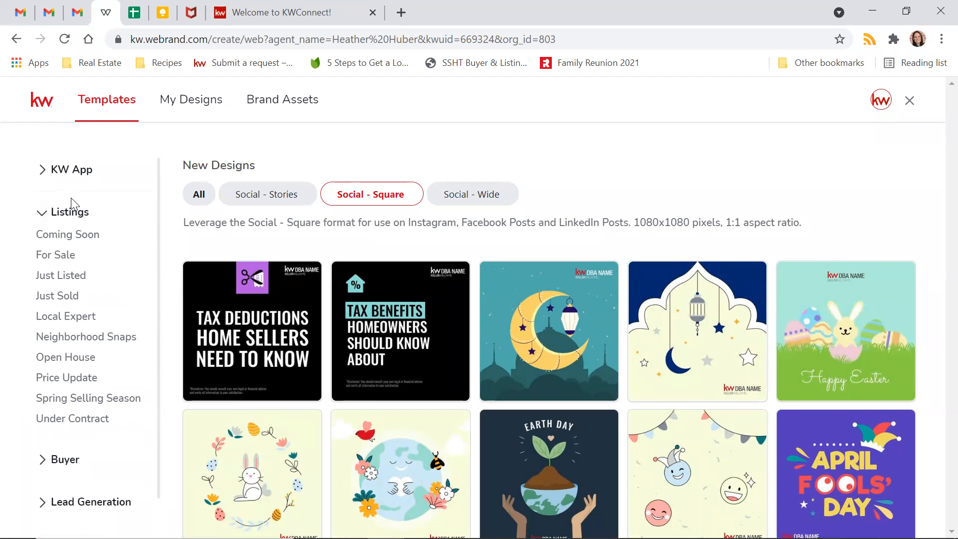
left_click(87, 238)
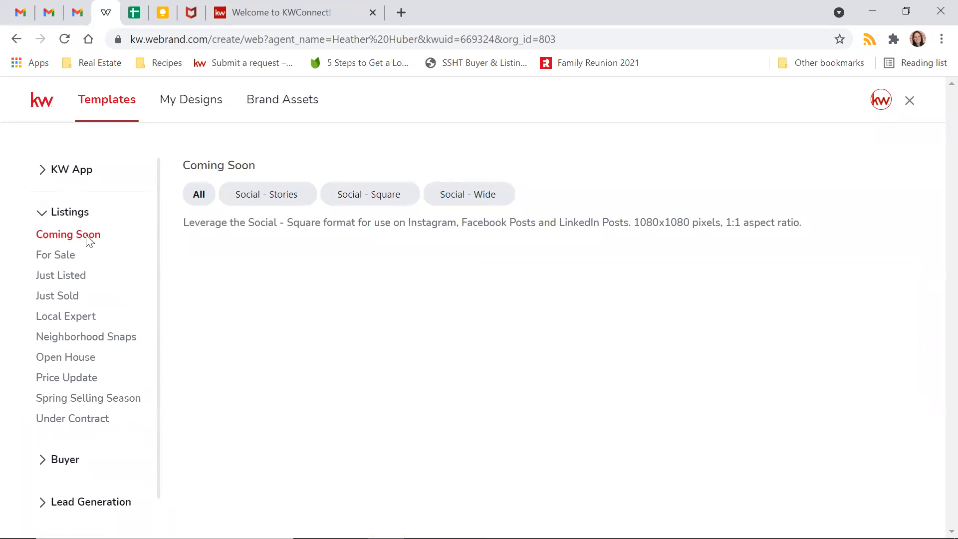
left_click(348, 199)
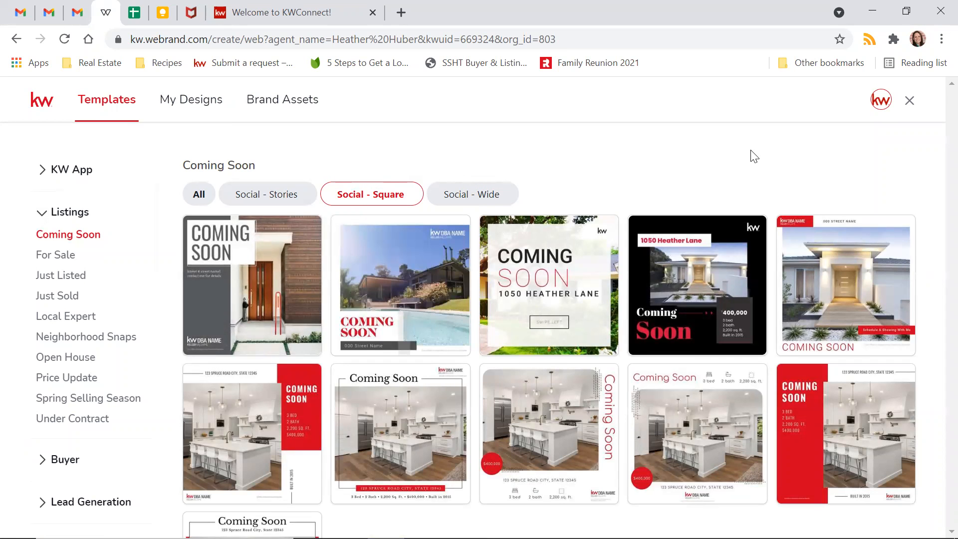
scroll(503, 336, "down", 3)
scroll(538, 433, "up", 2)
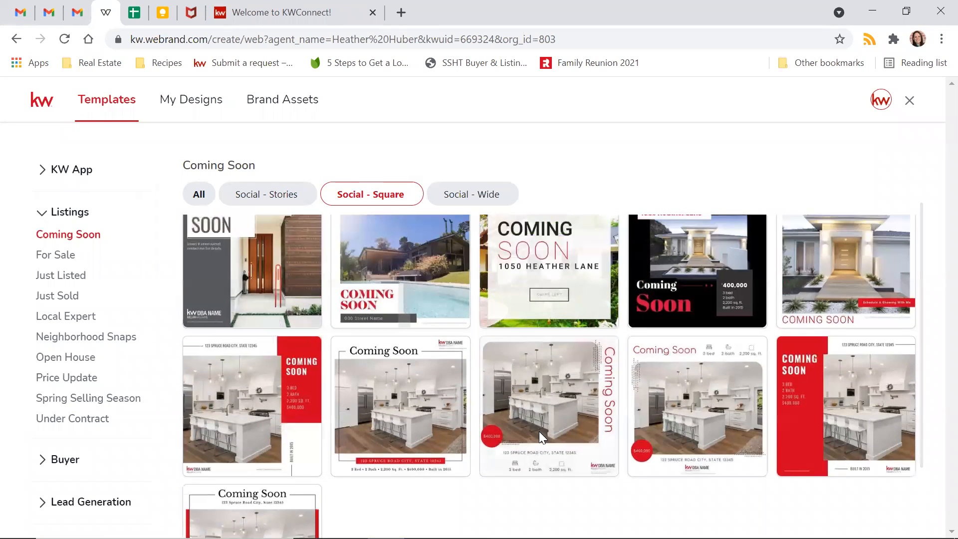
scroll(539, 432, "up", 1)
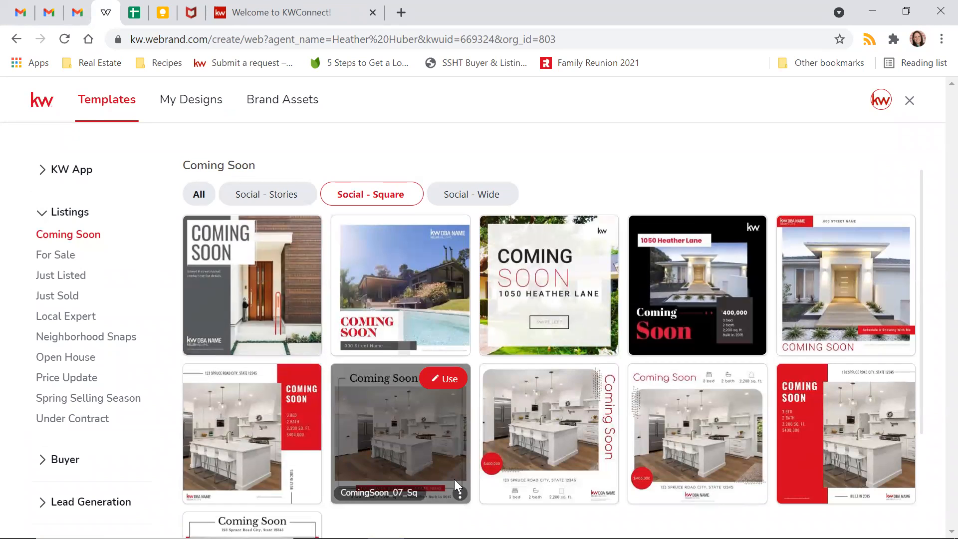
- Switch to Just Listed templates filtered to Social - Square and browse them
left_click(76, 279)
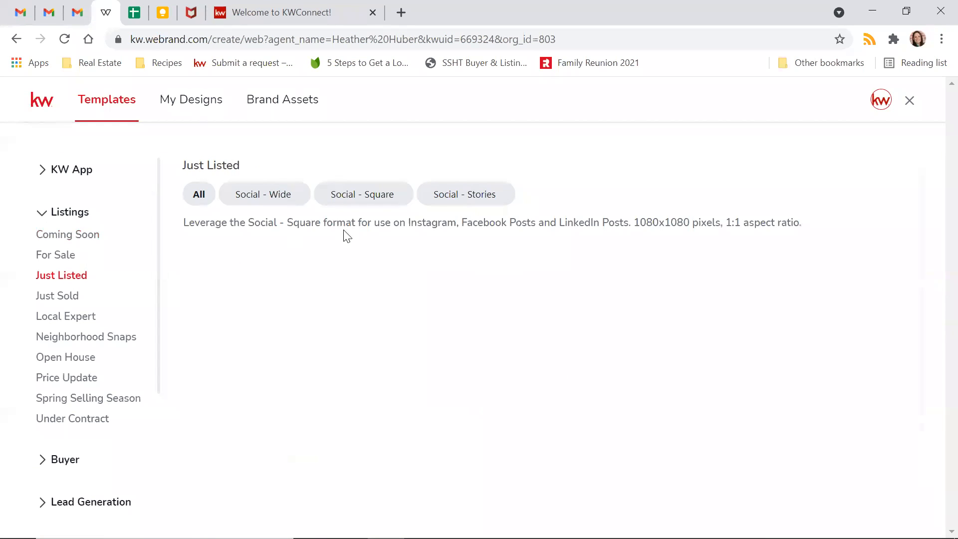
left_click(384, 195)
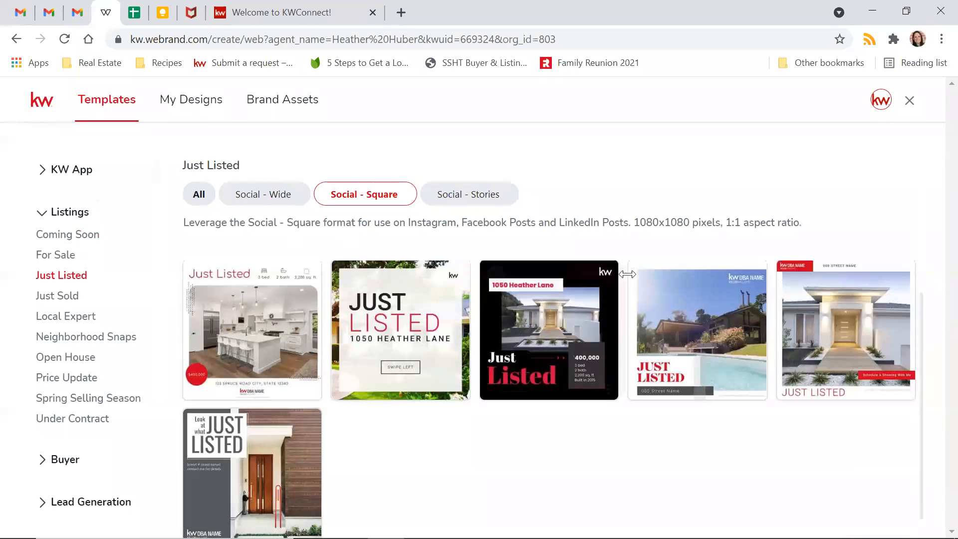
mouse_move(701, 272)
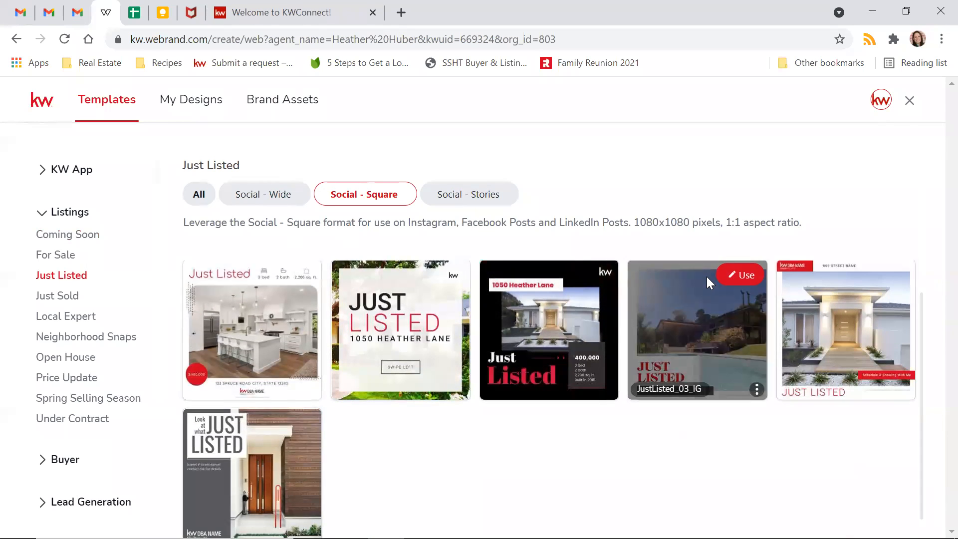
scroll(706, 277, "down", 1)
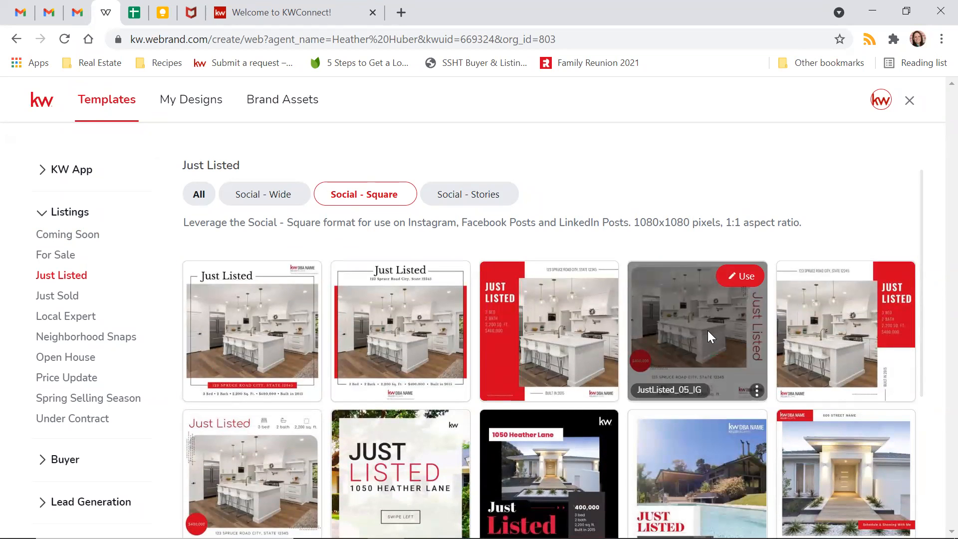
mouse_move(539, 332)
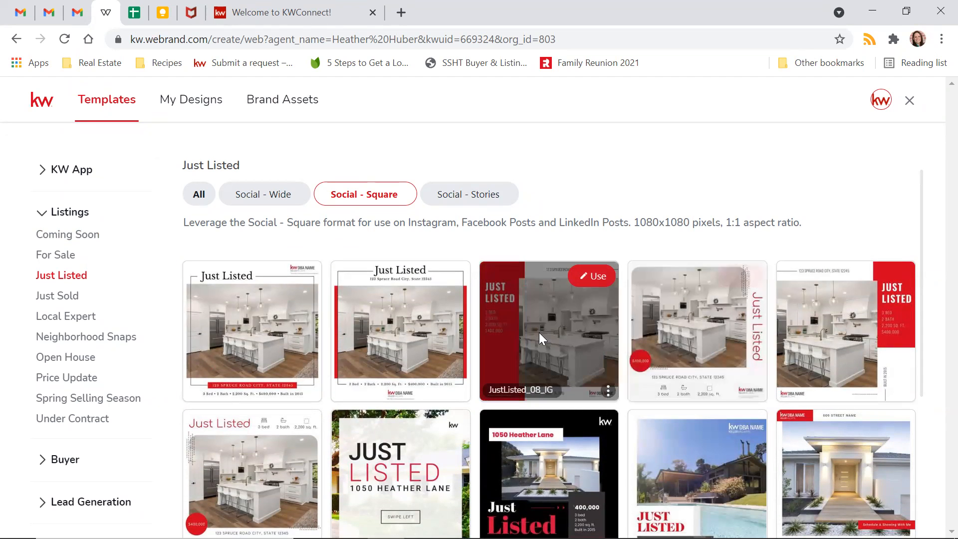
- Use the JustListed_08_IG template to open it in the editor
left_click(588, 277)
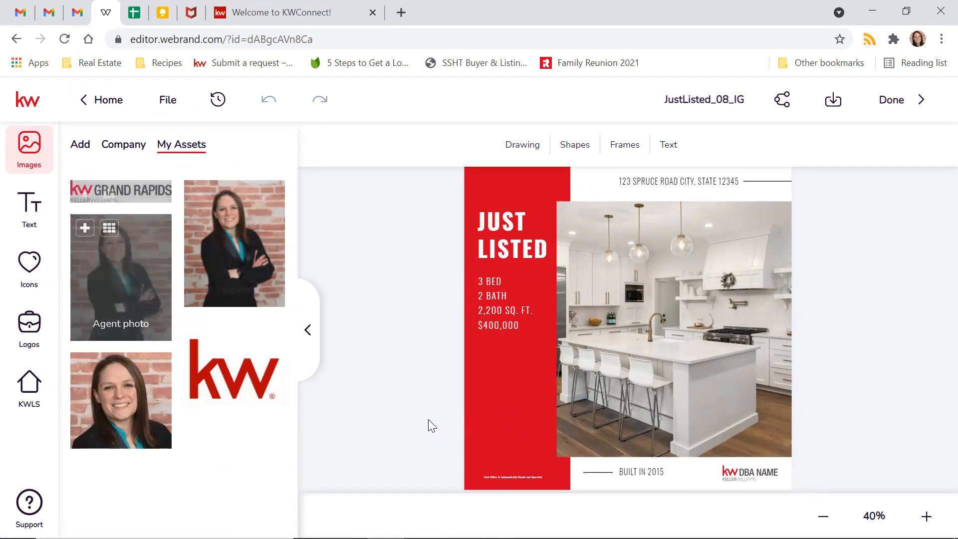
- In the KW listing search panel, search listings by the listing agent's name
left_click(29, 399)
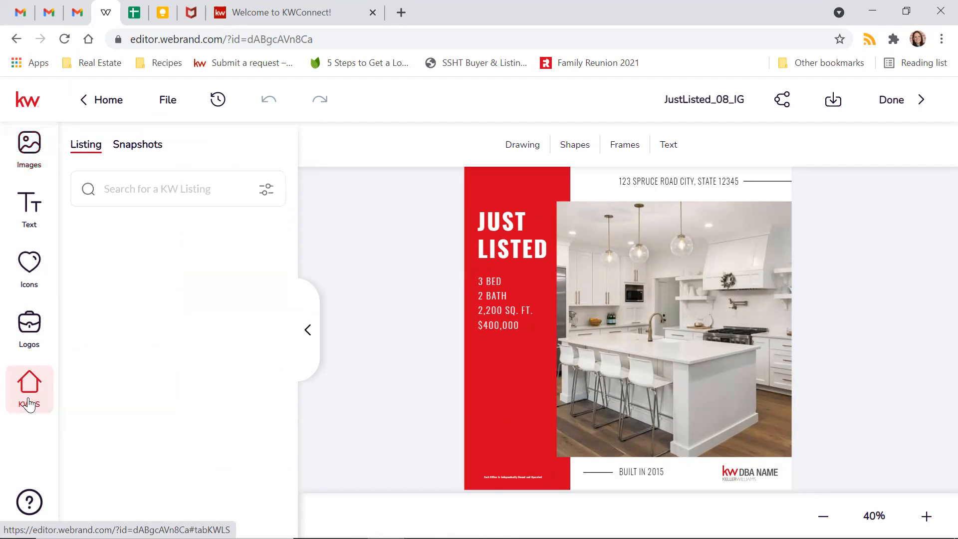
left_click(172, 190)
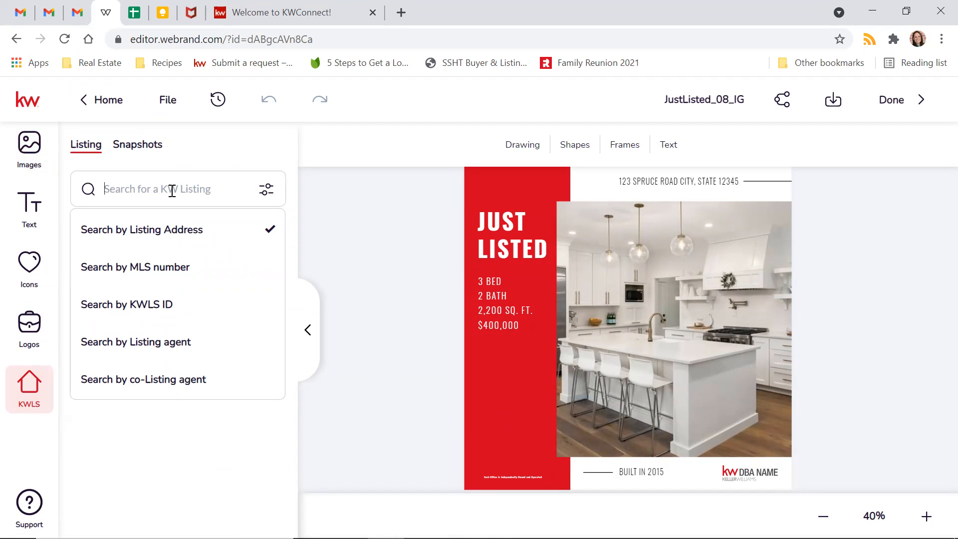
left_click(144, 353)
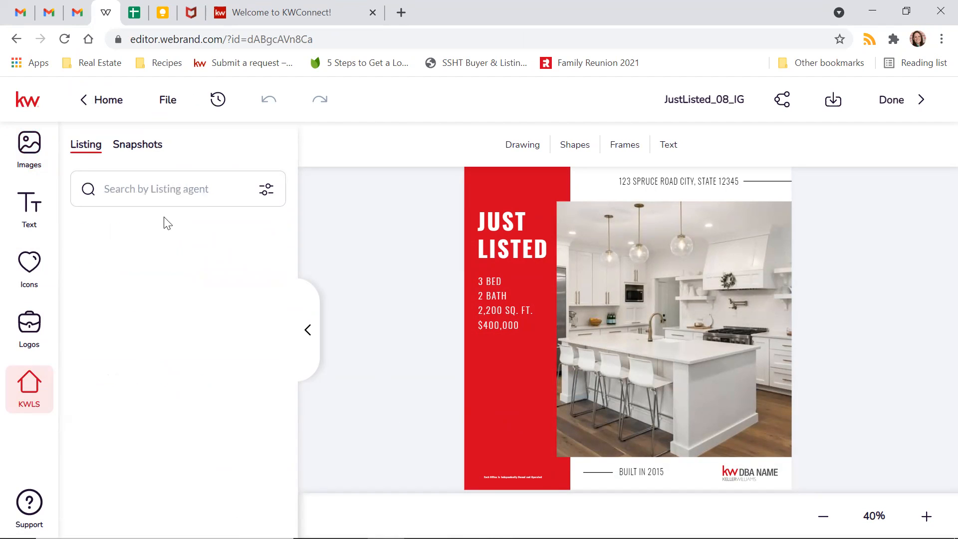
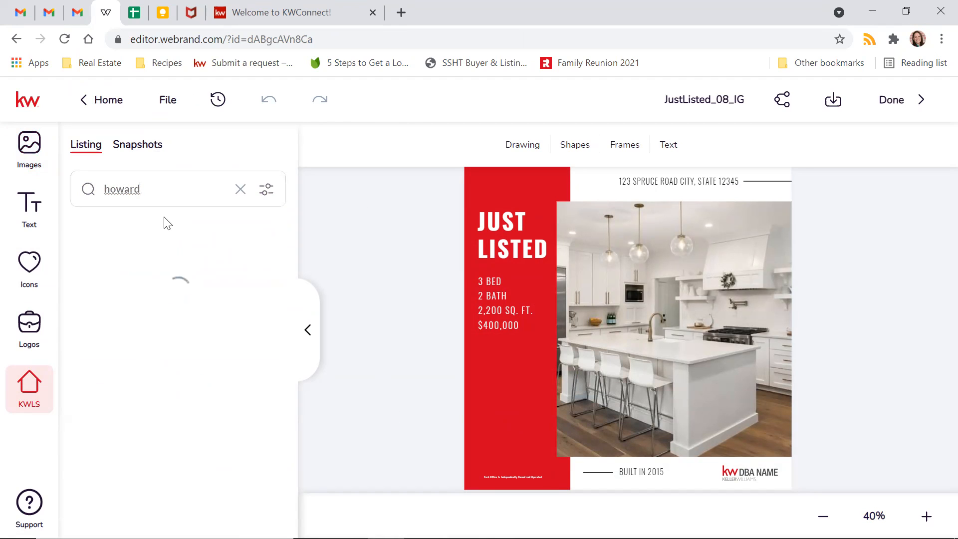
left_click(107, 189)
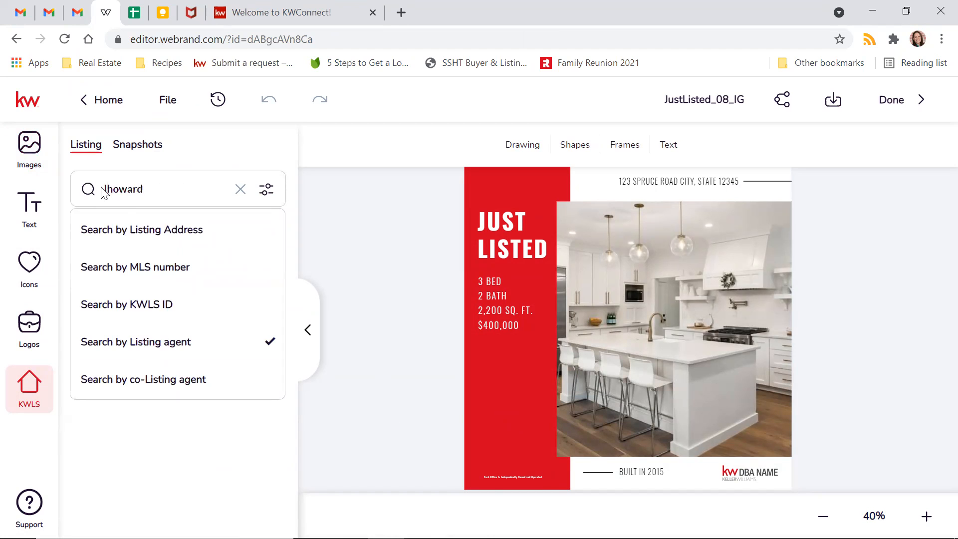
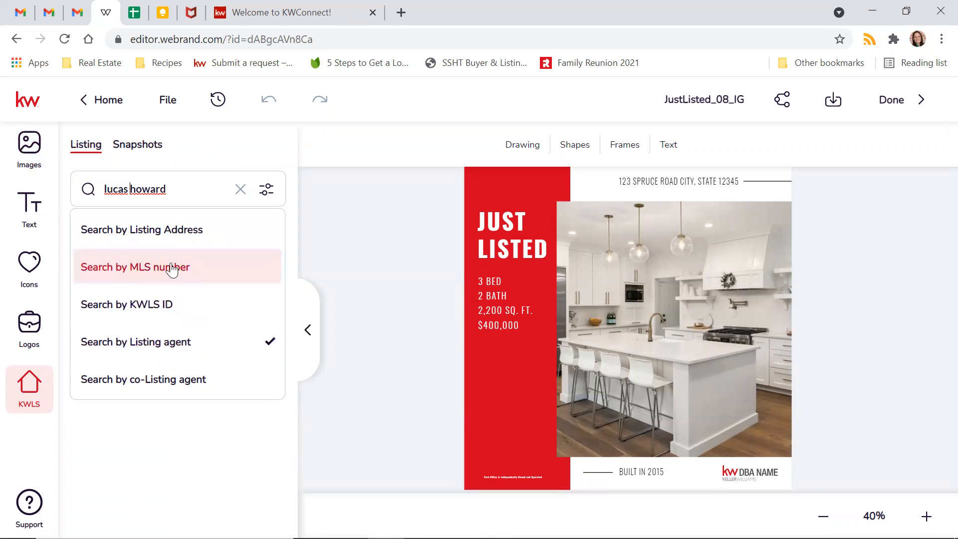
left_click(177, 189)
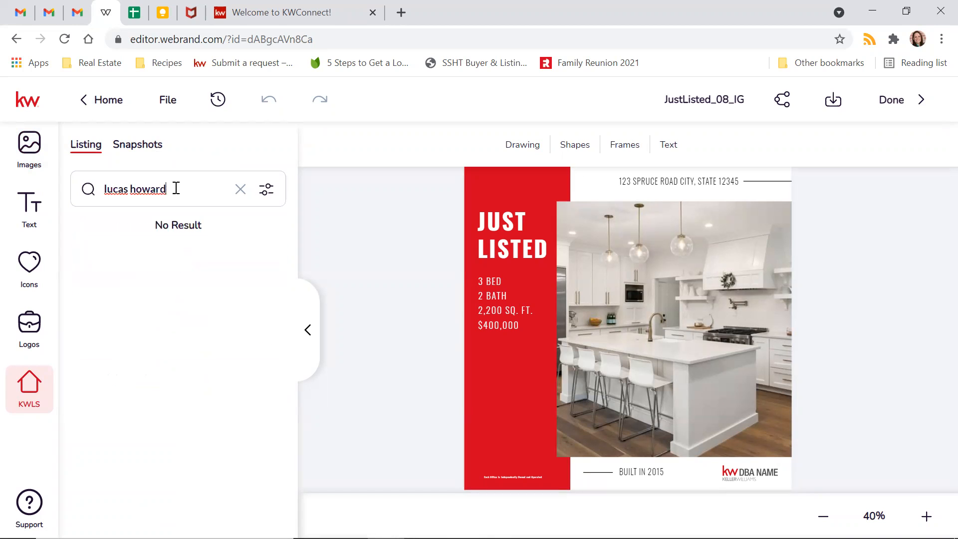
left_click(172, 186)
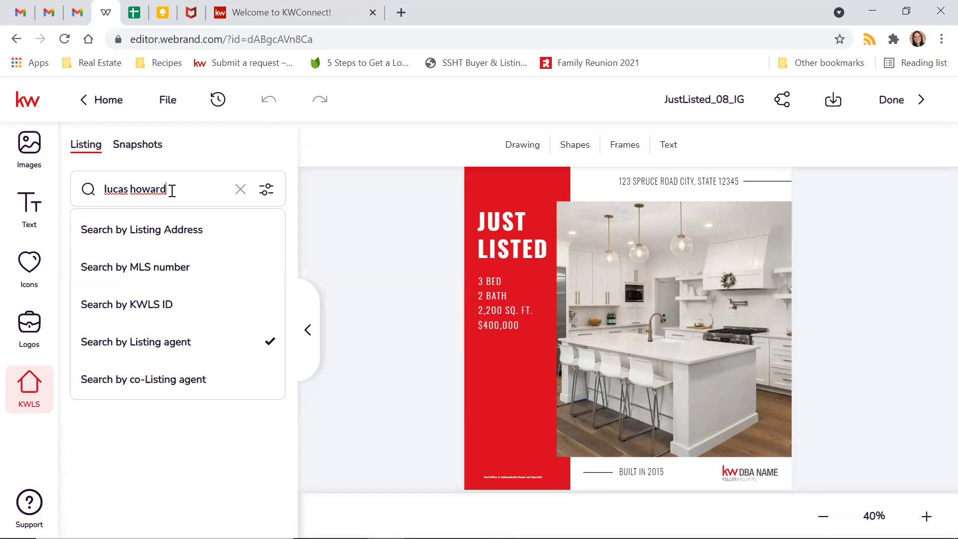
left_click_drag(173, 190, 1, 189)
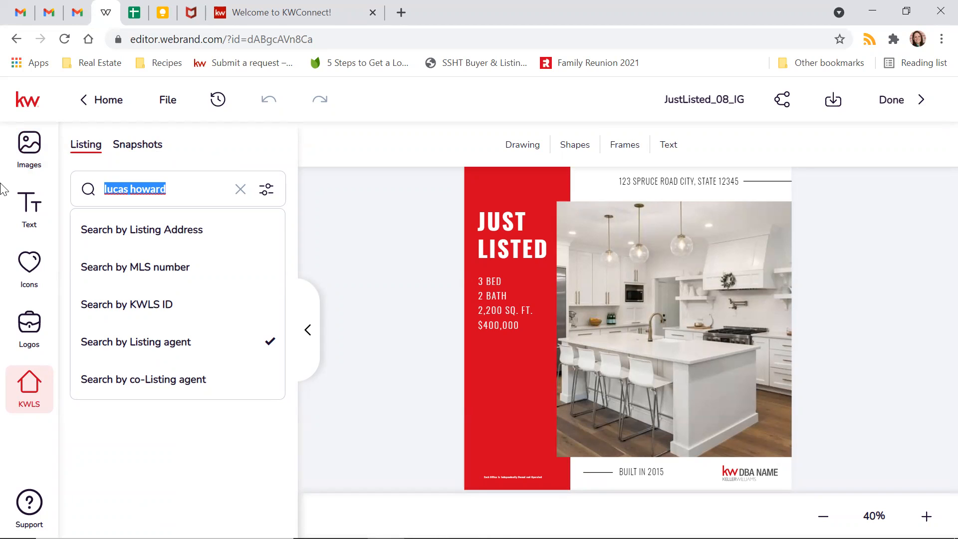
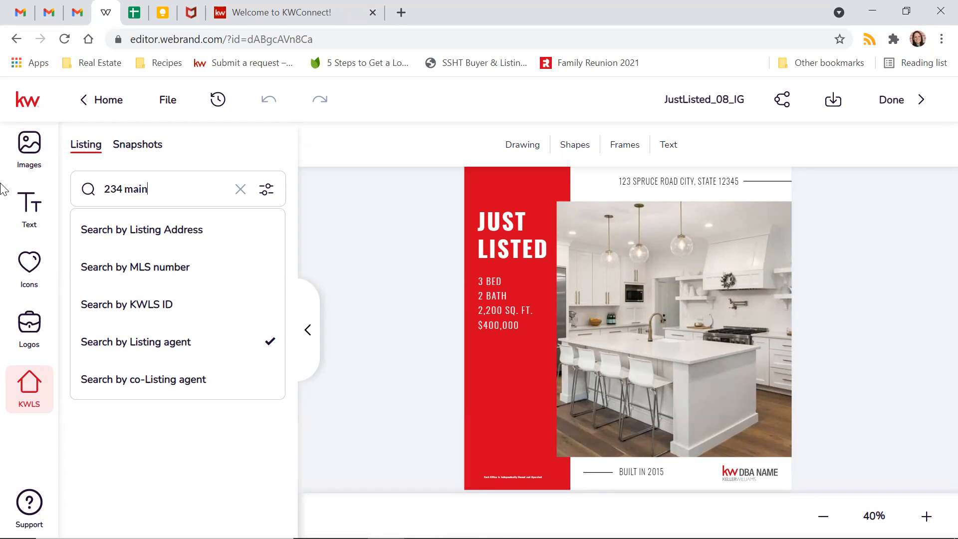
key("Return")
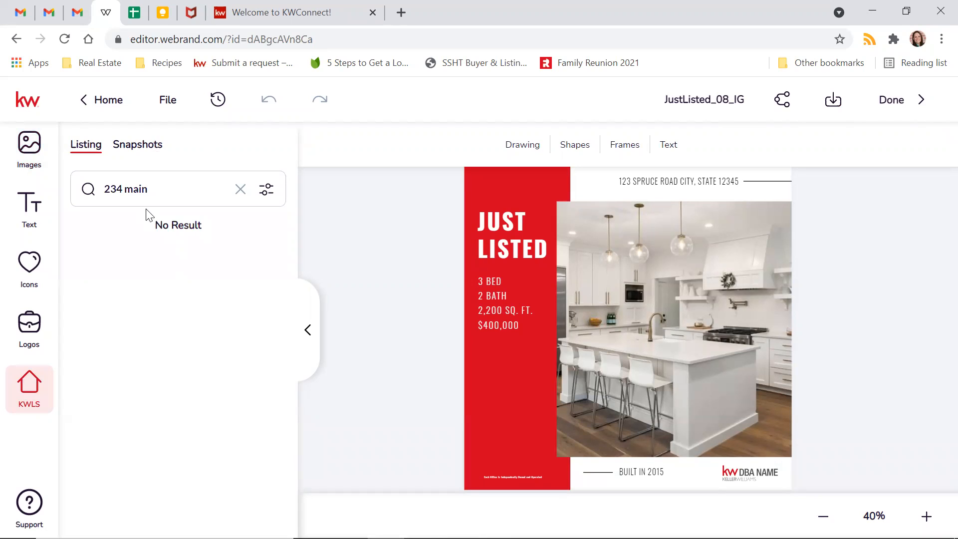
left_click(164, 193)
left_click(165, 224)
left_click(171, 189)
left_click(163, 220)
left_click(161, 189)
left_click(160, 191)
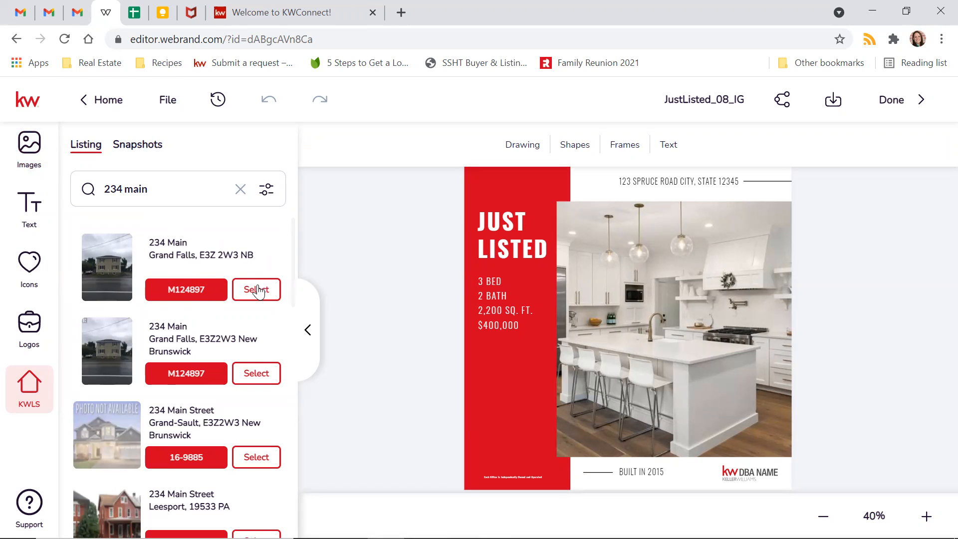
scroll(200, 294, "down", 2)
scroll(196, 281, "down", 2)
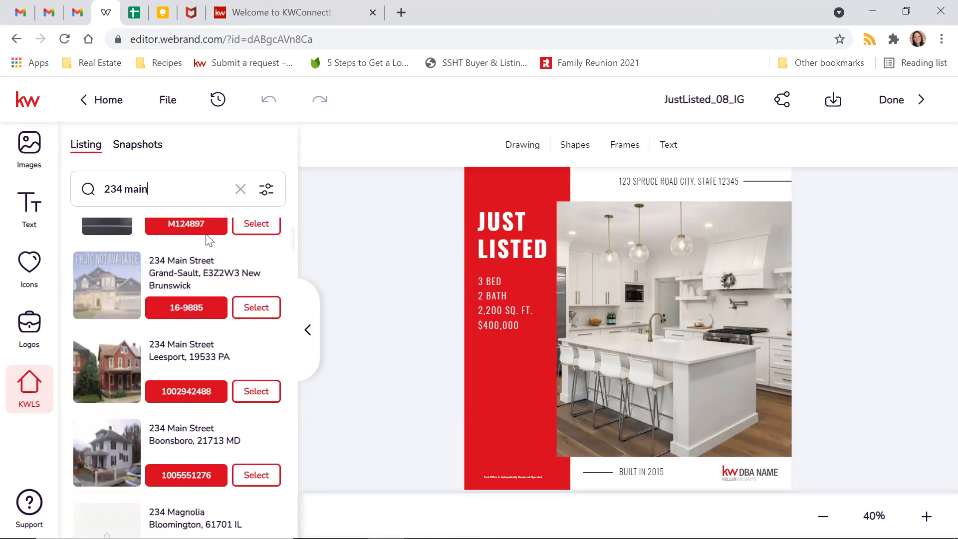
scroll(220, 250, "down", 2)
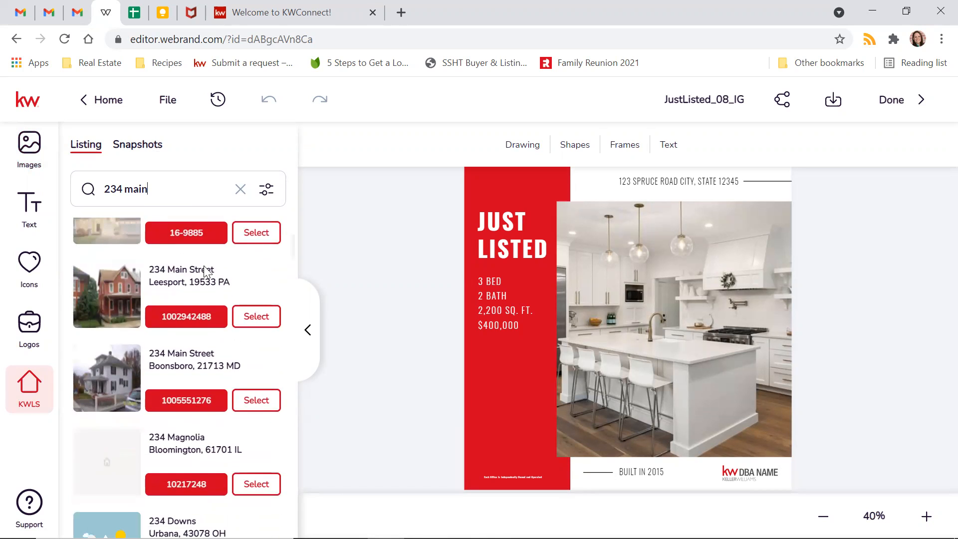
scroll(142, 309, "down", 5)
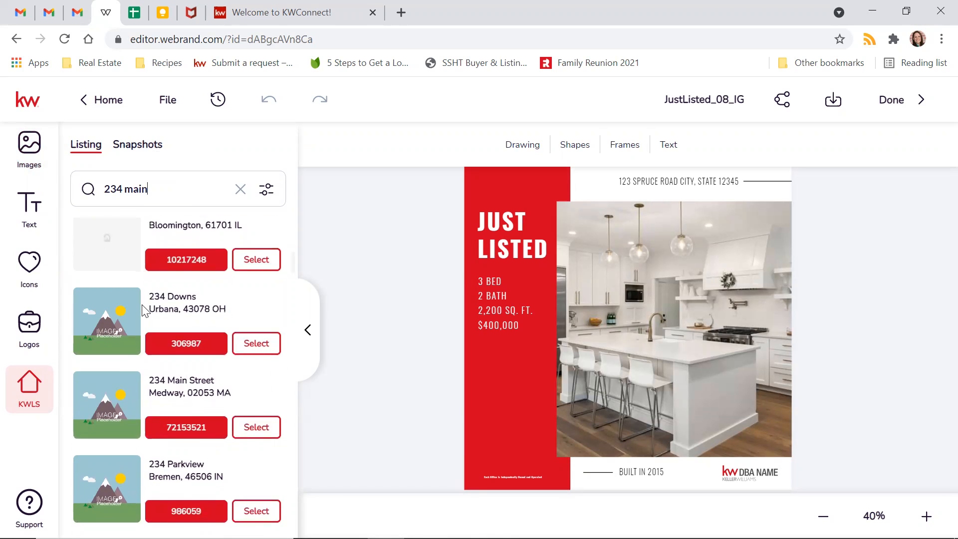
scroll(145, 310, "up", 9)
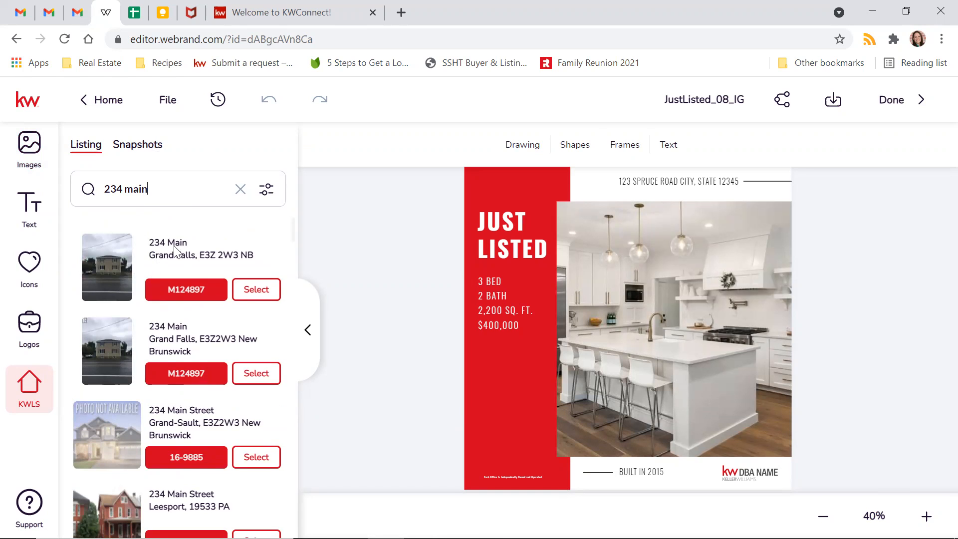
scroll(194, 247, "down", 4)
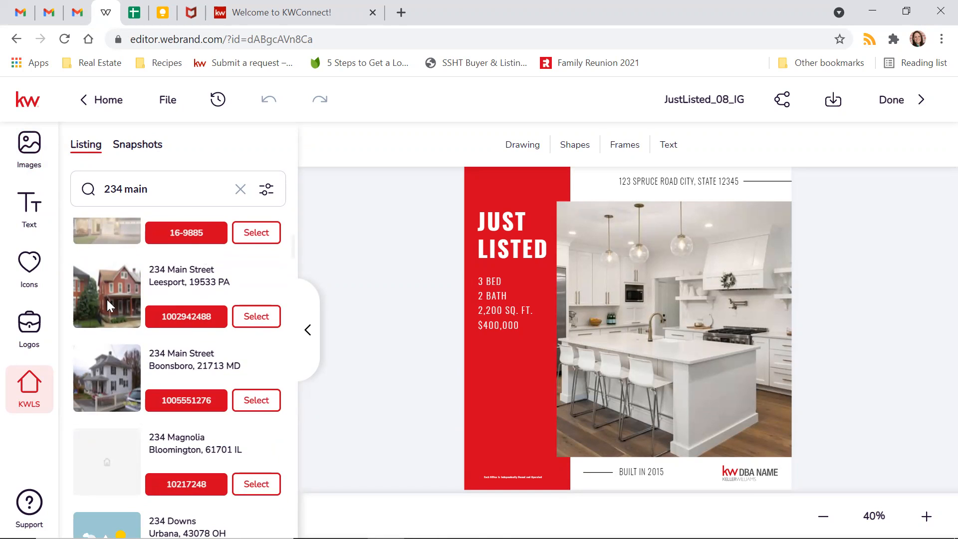
left_click(260, 317)
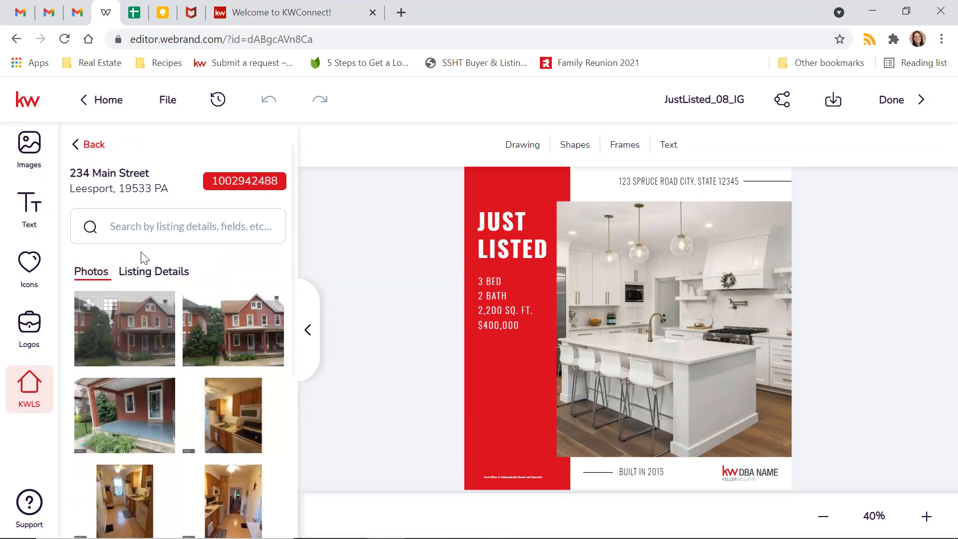
- Review the Leesport listing's detail fields
left_click(154, 273)
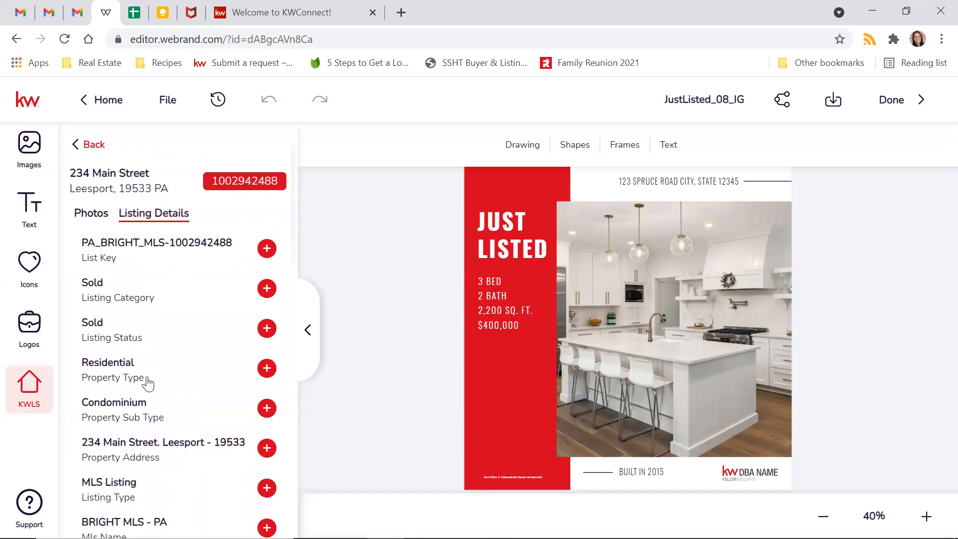
scroll(217, 333, "down", 3)
scroll(216, 331, "down", 5)
scroll(216, 331, "up", 10)
- Back on Photos, select the design's kitchen photo and browse the listing photo thumbnails
left_click(100, 221)
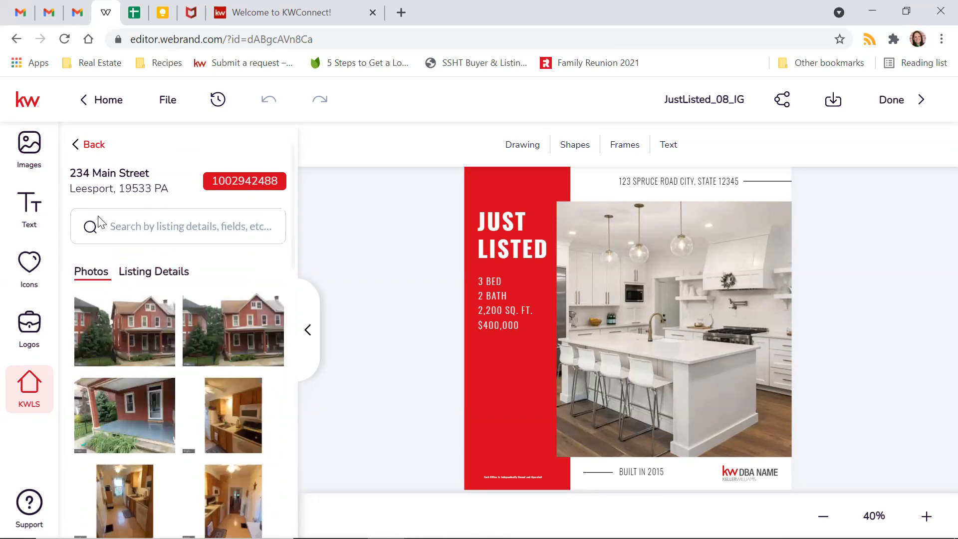
mouse_move(143, 307)
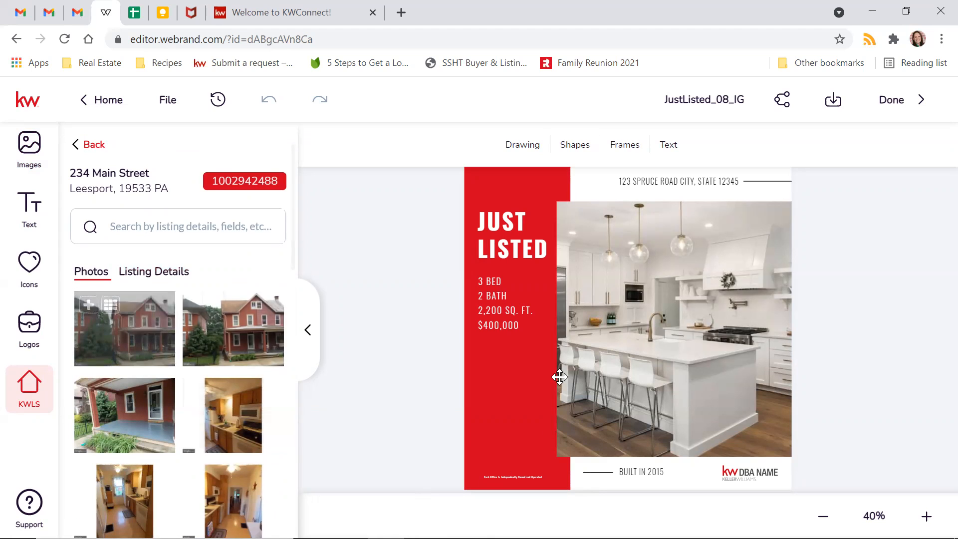
left_click(599, 231)
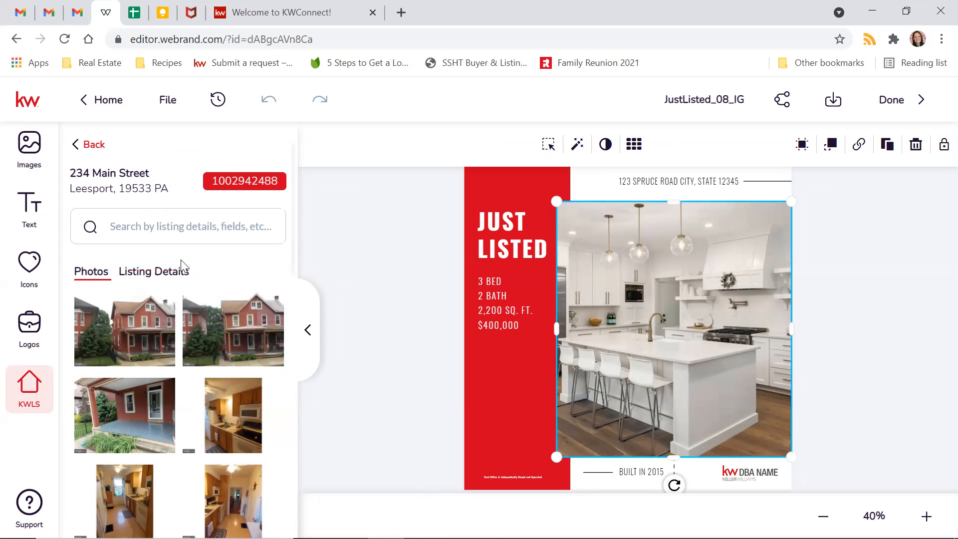
scroll(216, 256, "down", 3)
scroll(212, 214, "down", 5)
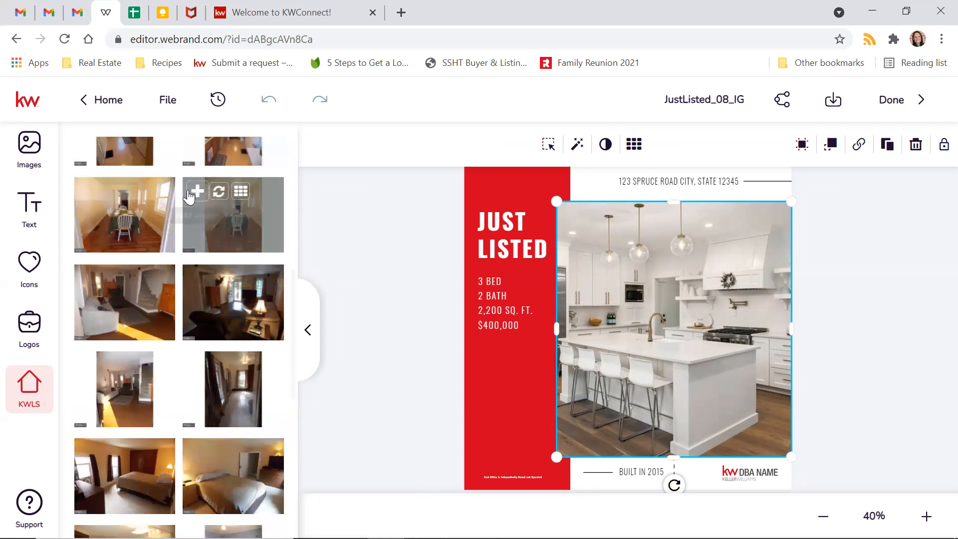
scroll(155, 341, "down", 5)
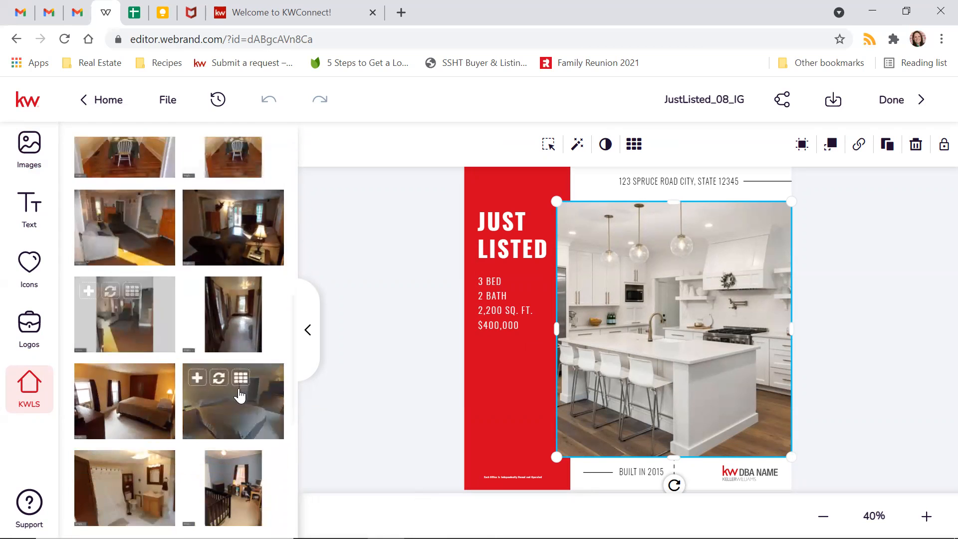
scroll(227, 327, "down", 4)
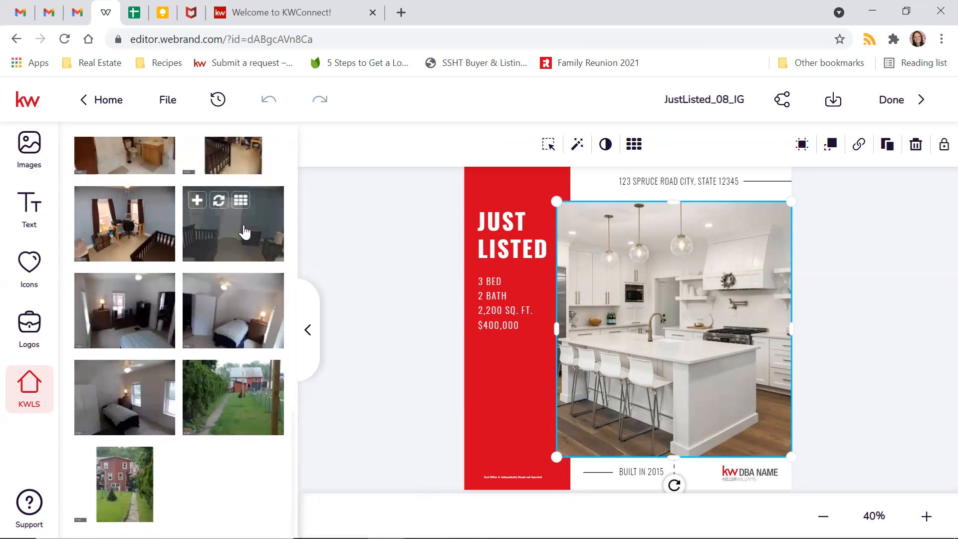
scroll(236, 245, "up", 3)
scroll(236, 244, "down", 4)
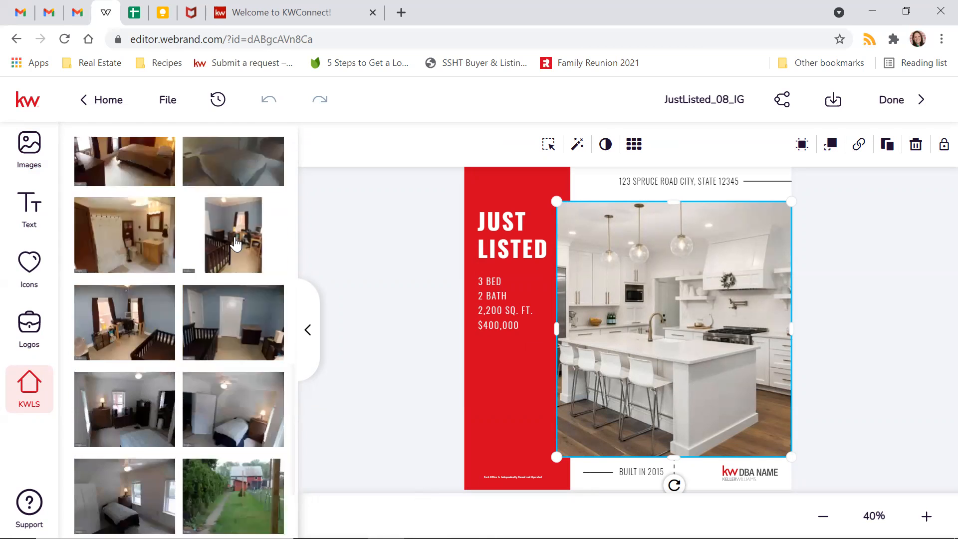
scroll(235, 242, "up", 10)
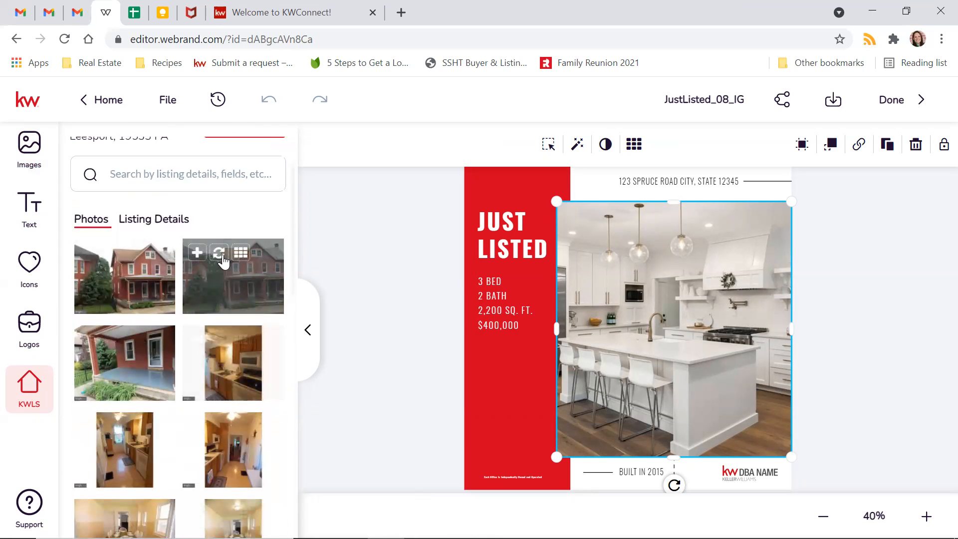
- Swap the kitchen photo for the red house exterior and slide it left within its frame
left_click(219, 253)
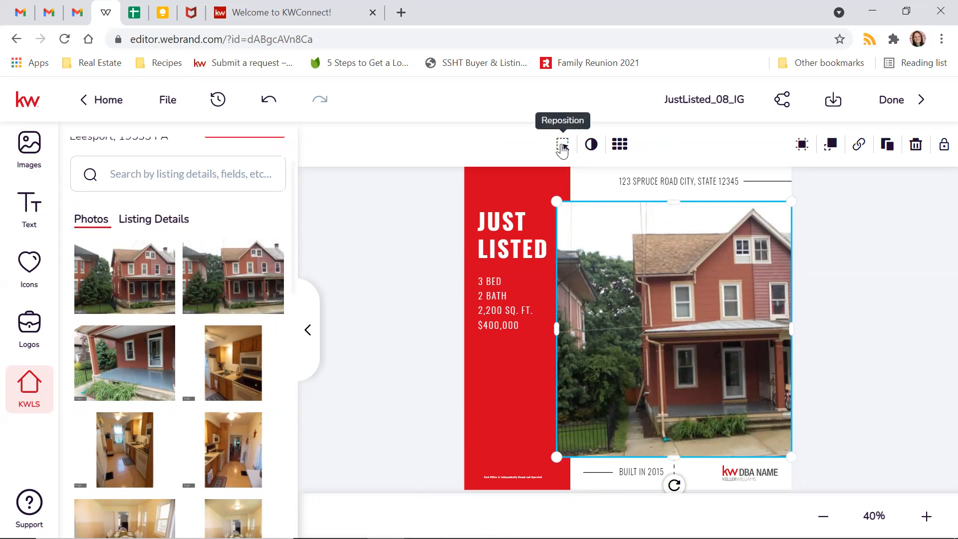
left_click(562, 147)
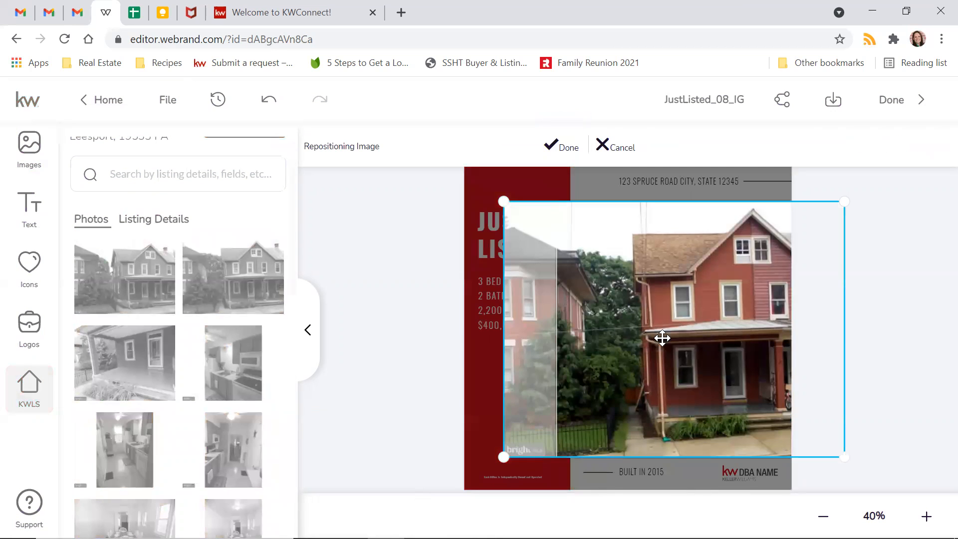
left_click_drag(701, 357, 624, 358)
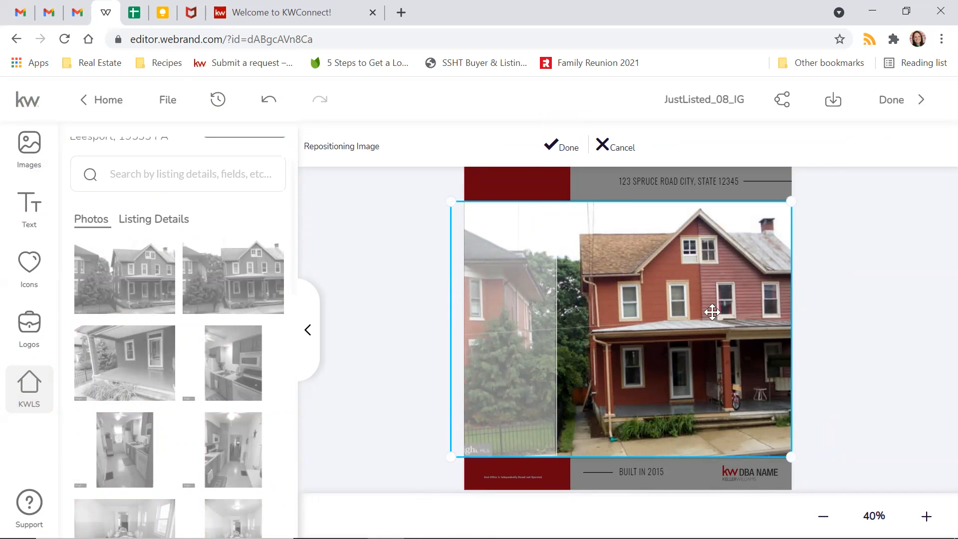
left_click(557, 147)
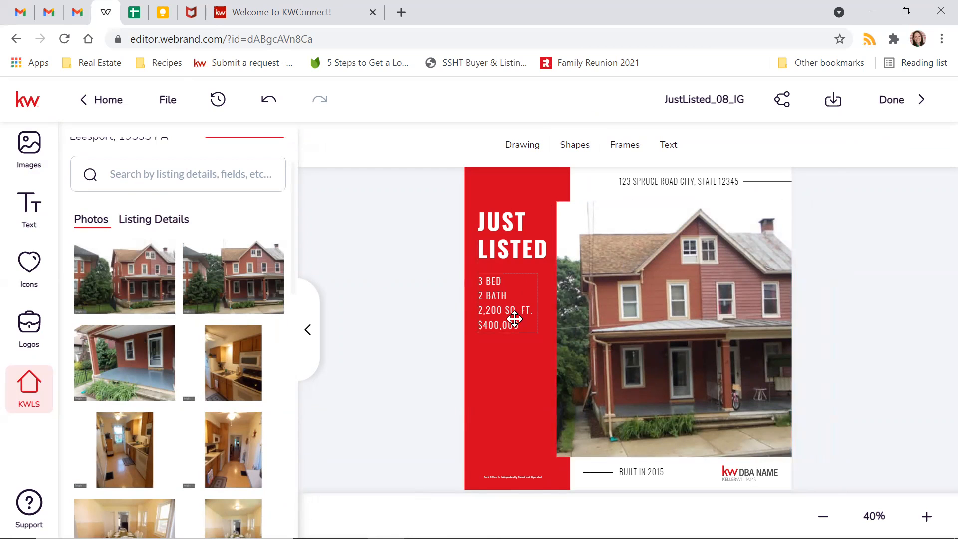
- Check the listing details for the square footage and price
left_click(133, 220)
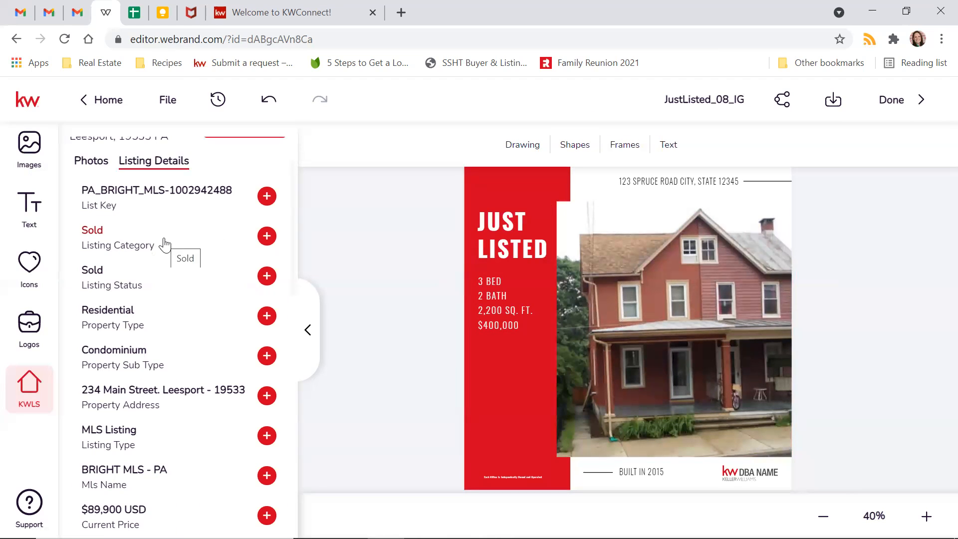
scroll(165, 244, "down", 5)
scroll(164, 245, "down", 6)
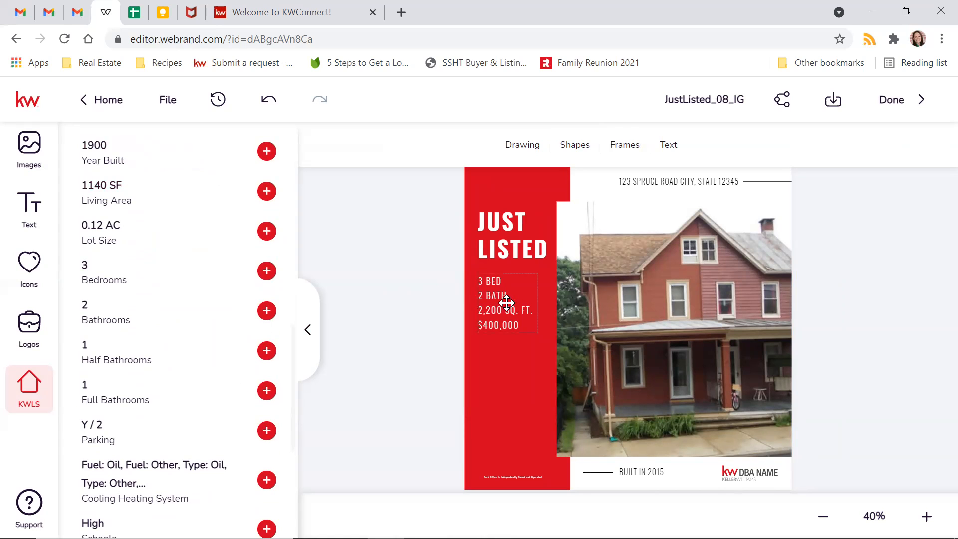
scroll(139, 367, "up", 3)
scroll(139, 367, "up", 1)
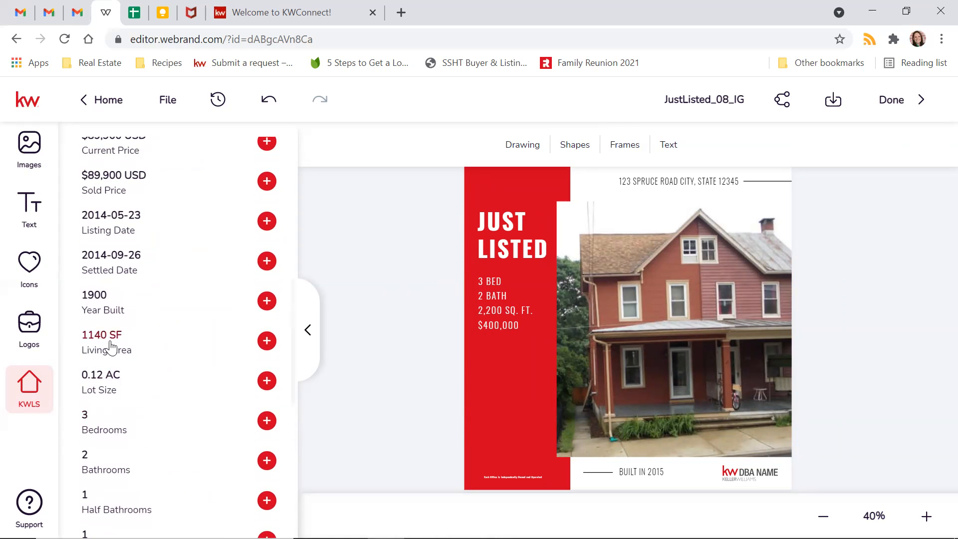
- Edit the specs text from 2,200 to 1,140 sq. ft. and the price to $89,900
double_click(492, 311)
left_click(496, 311)
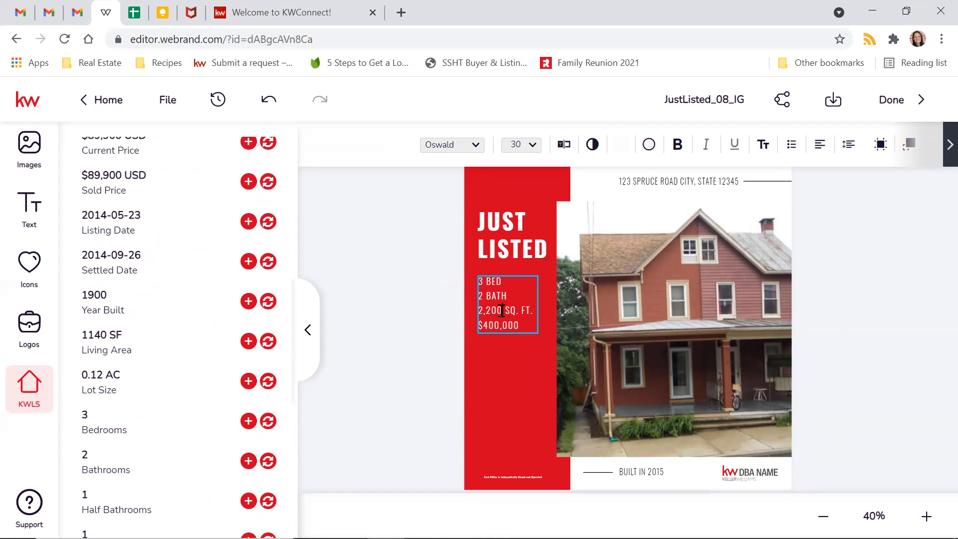
left_click_drag(498, 311, 478, 313)
type("1,140")
left_click_drag(501, 325, 488, 324)
scroll(193, 257, "up", 3)
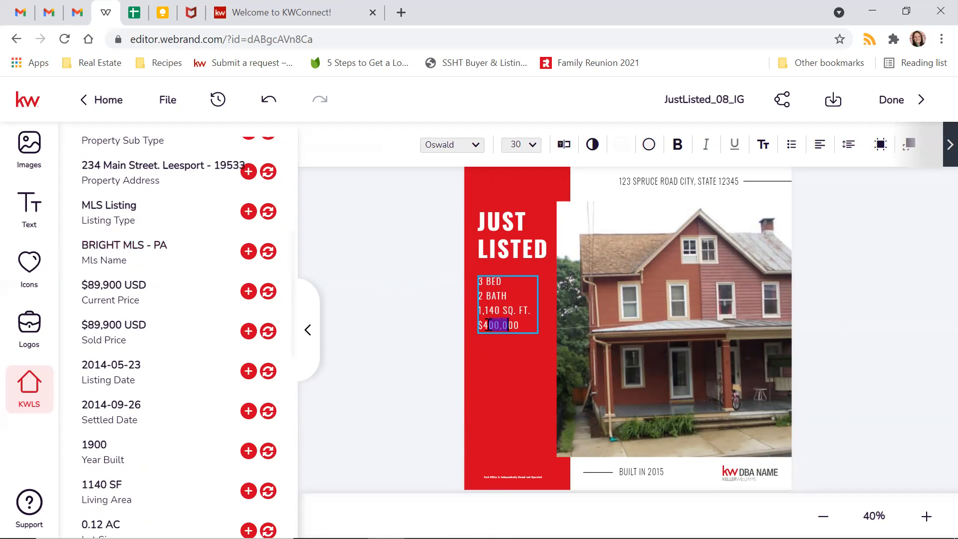
type("89,9")
left_click(389, 311)
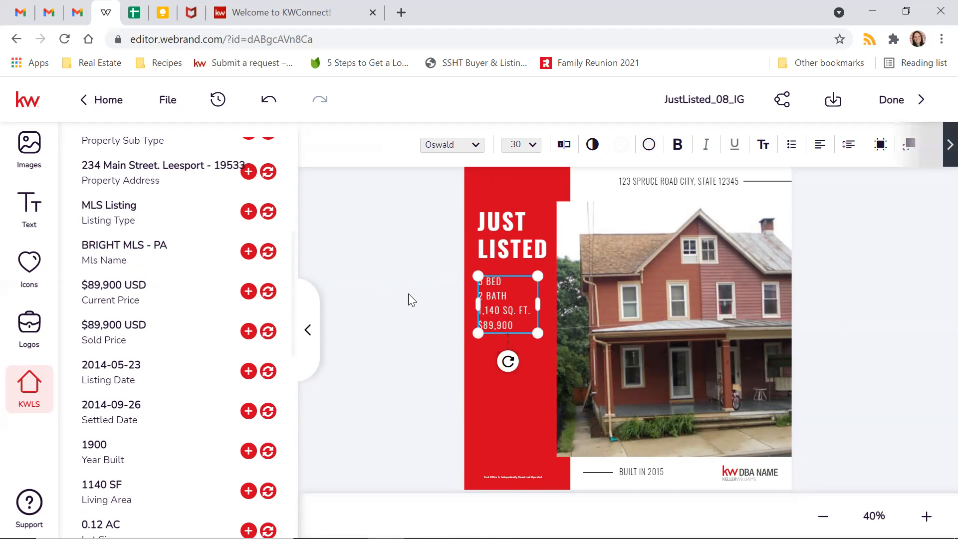
left_click(397, 241)
scroll(247, 331, "up", 5)
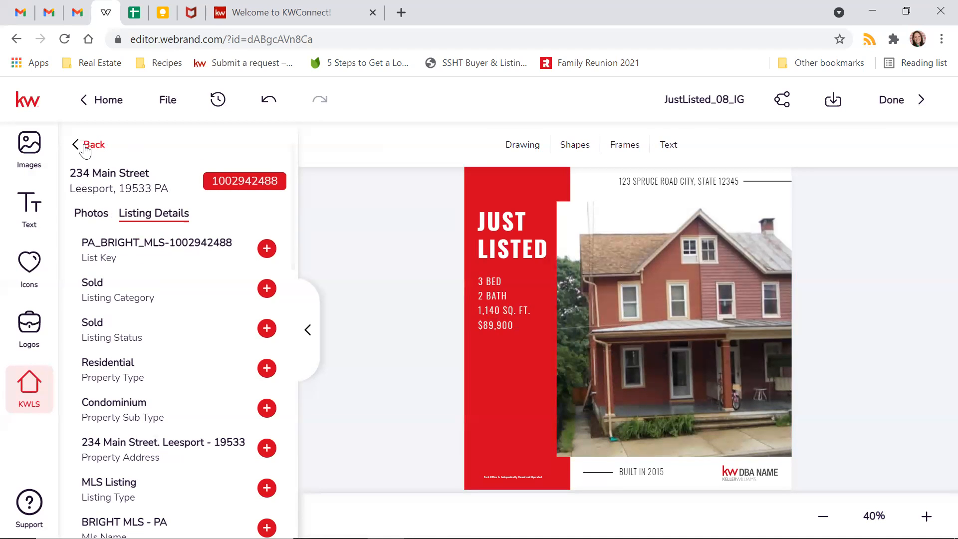
- Replace 2015 with 1900 in the footer's year-built line
scroll(156, 373, "down", 2)
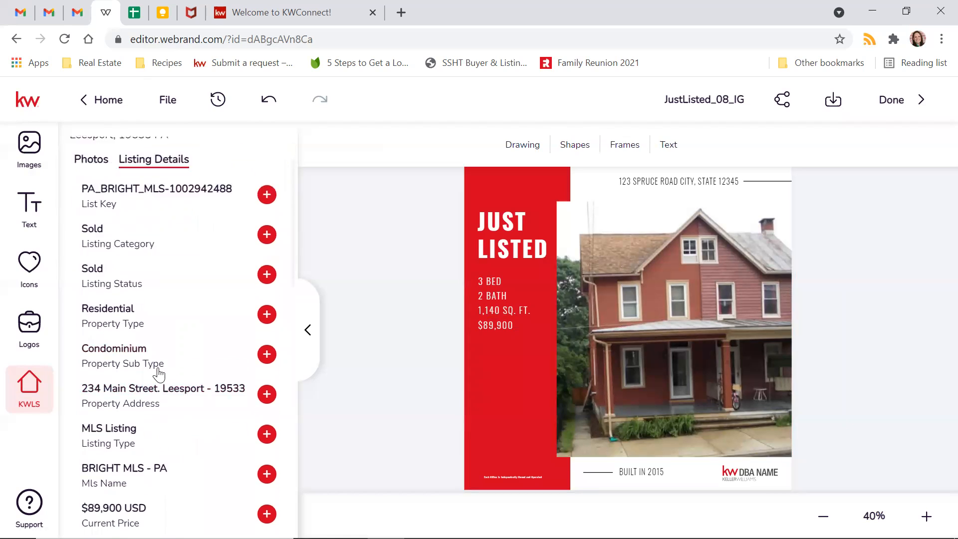
scroll(158, 373, "down", 2)
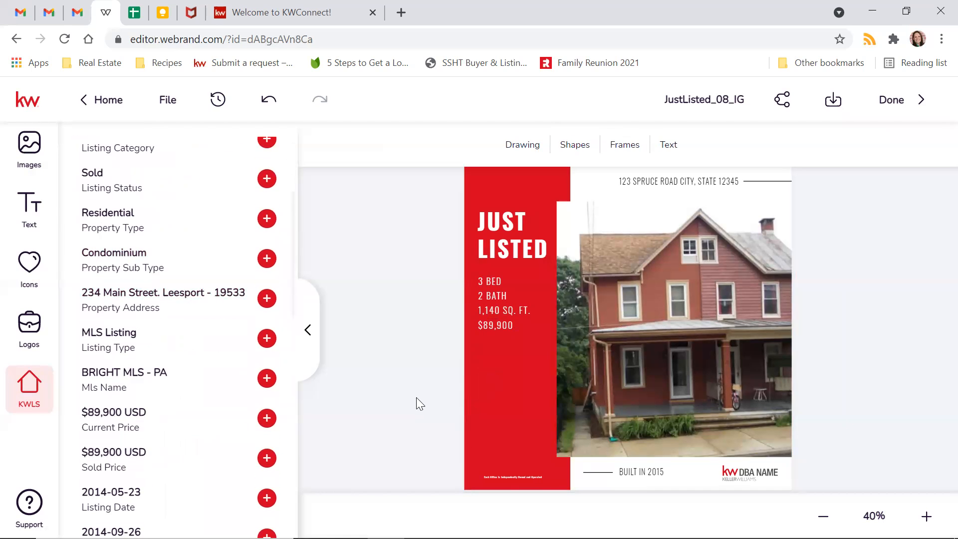
left_click(688, 181)
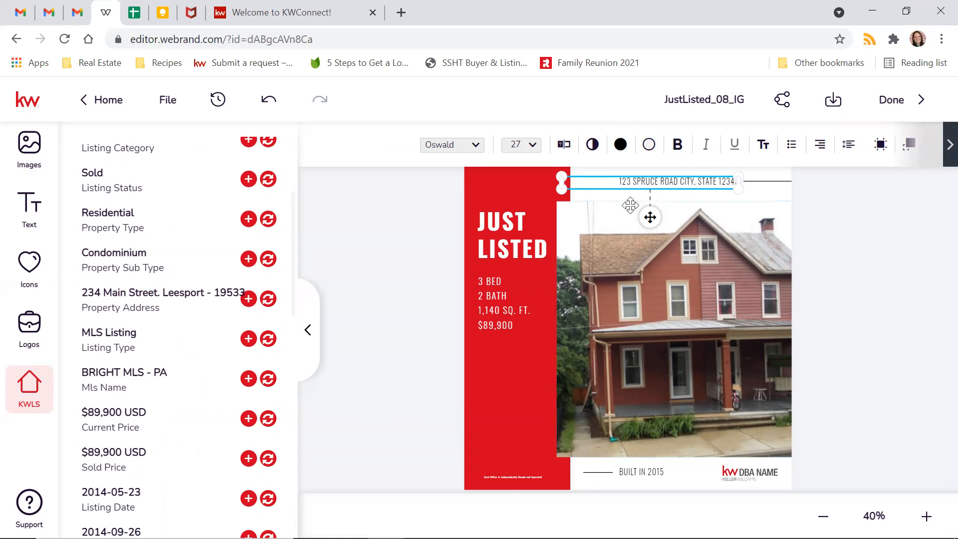
scroll(207, 379, "down", 3)
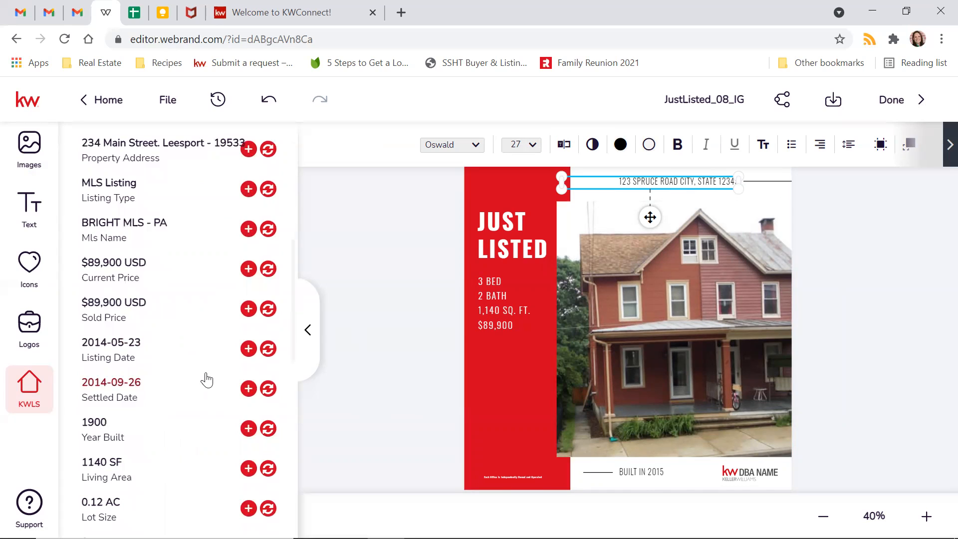
left_click(644, 472)
left_click(651, 473)
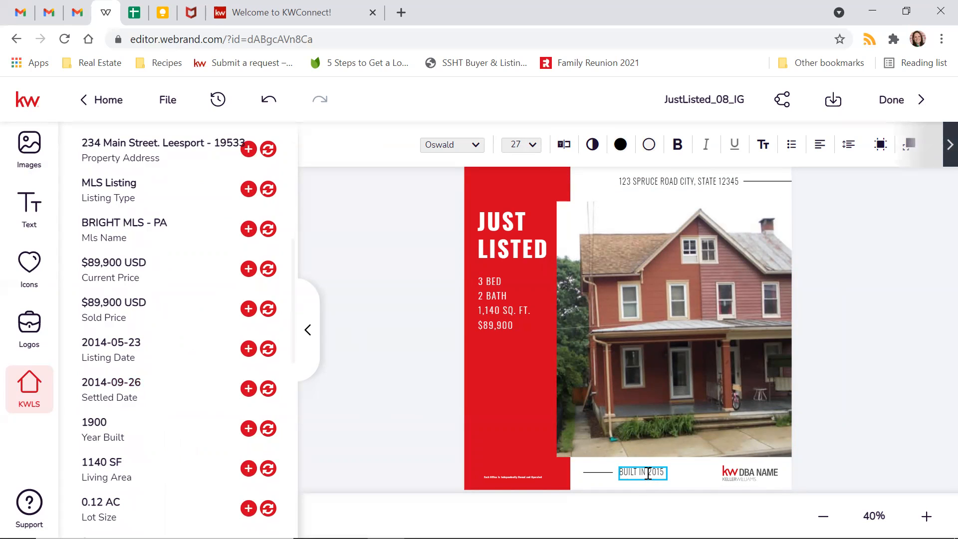
left_click_drag(648, 473, 663, 471)
type("1900")
left_click(641, 471)
left_click(421, 347)
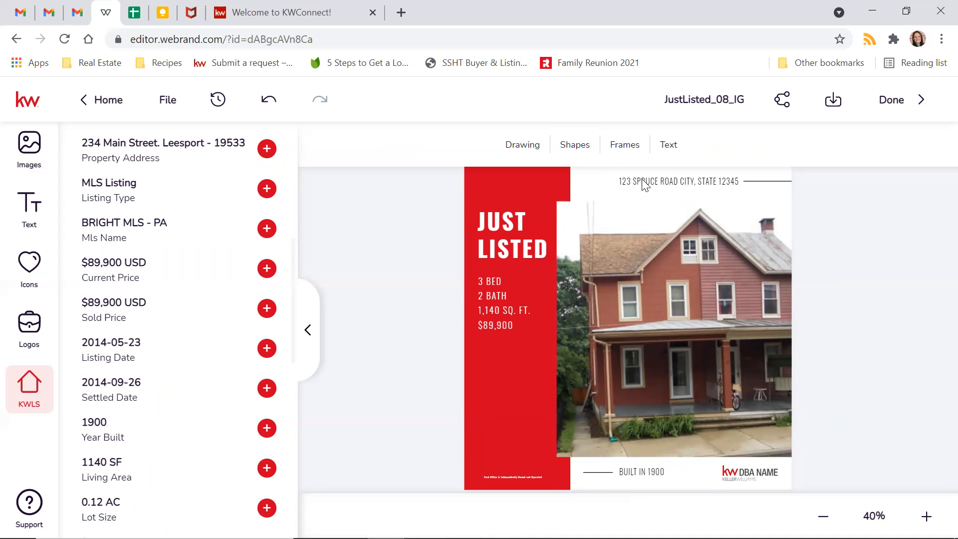
double_click(657, 184)
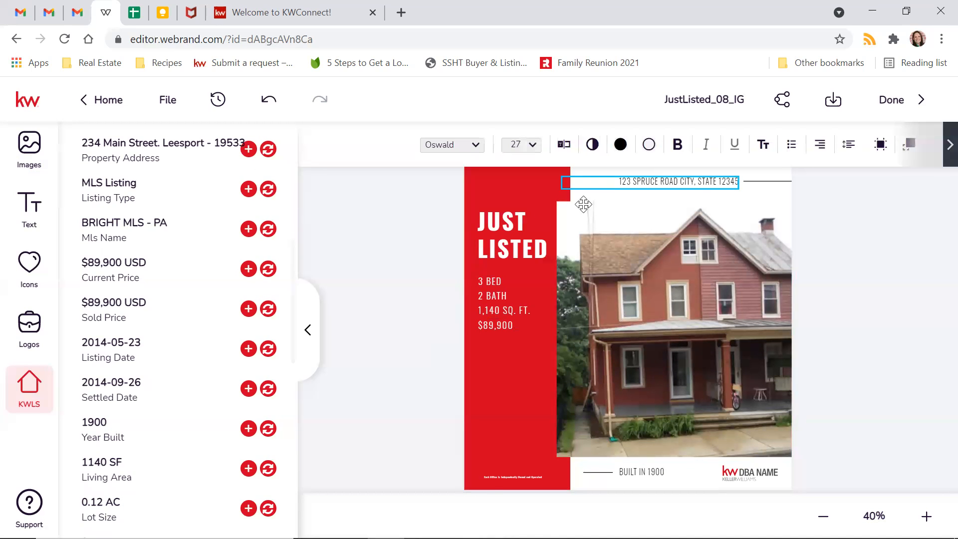
scroll(114, 189, "up", 6)
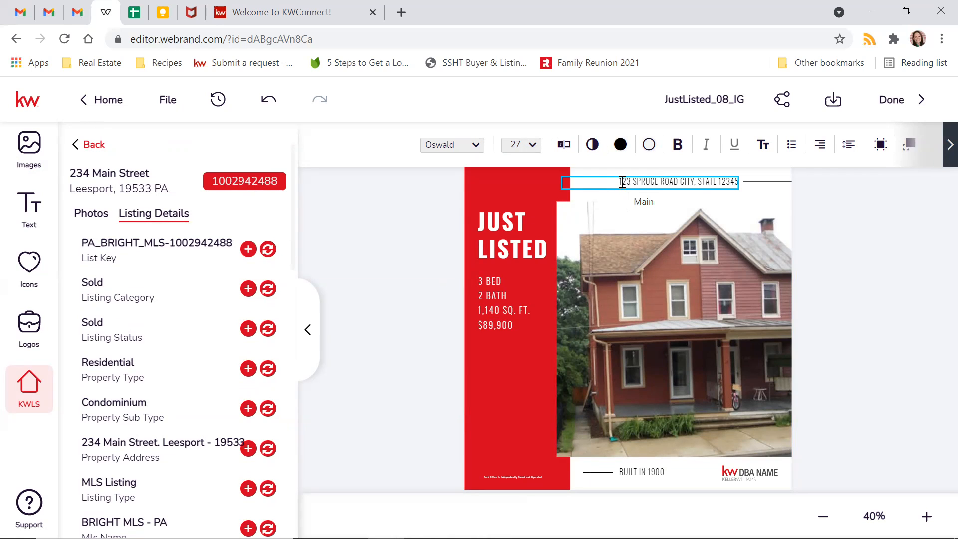
left_click(94, 146)
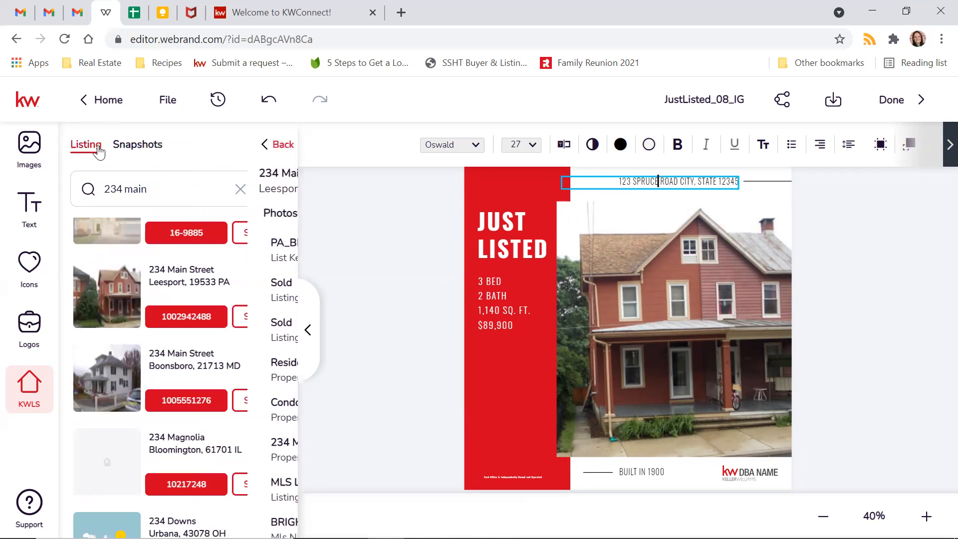
triple_click(187, 198)
type("21009393")
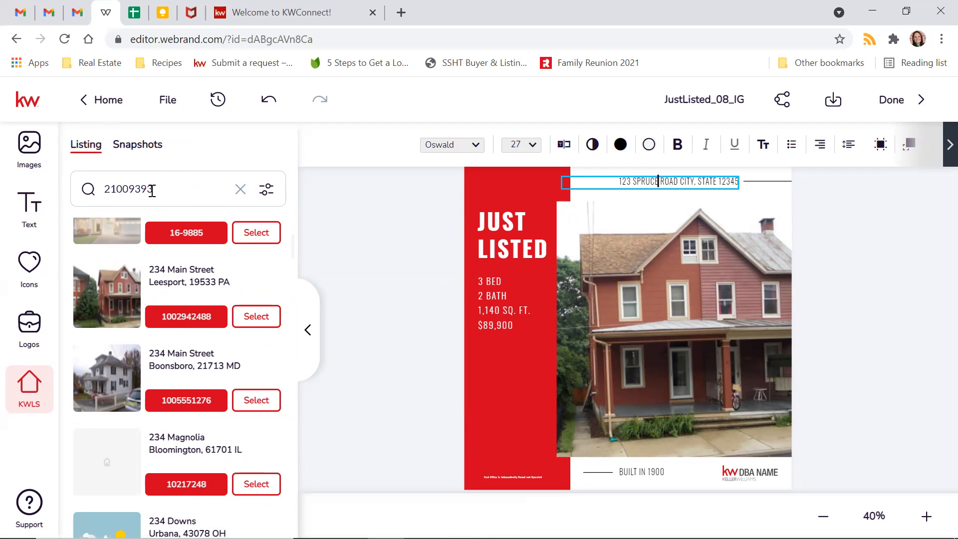
left_click(97, 200)
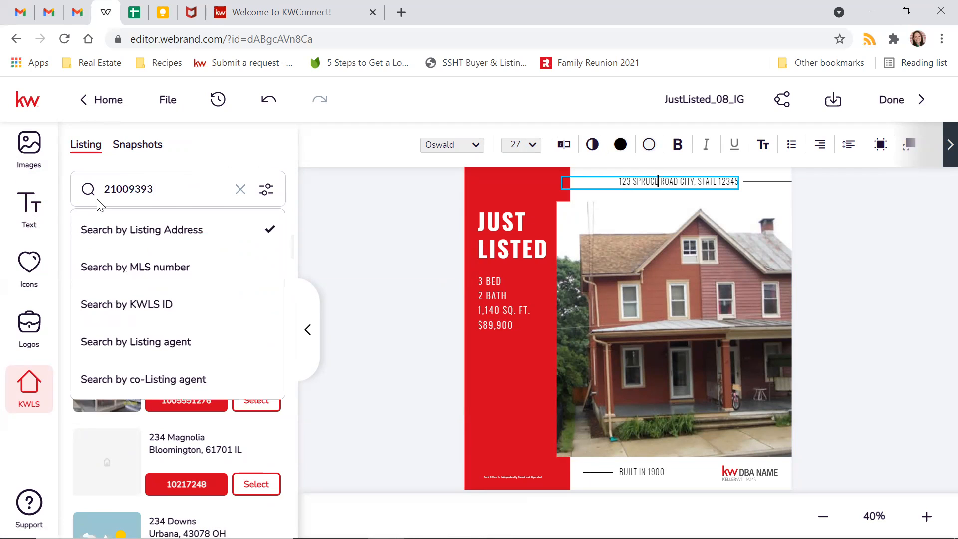
left_click(158, 270)
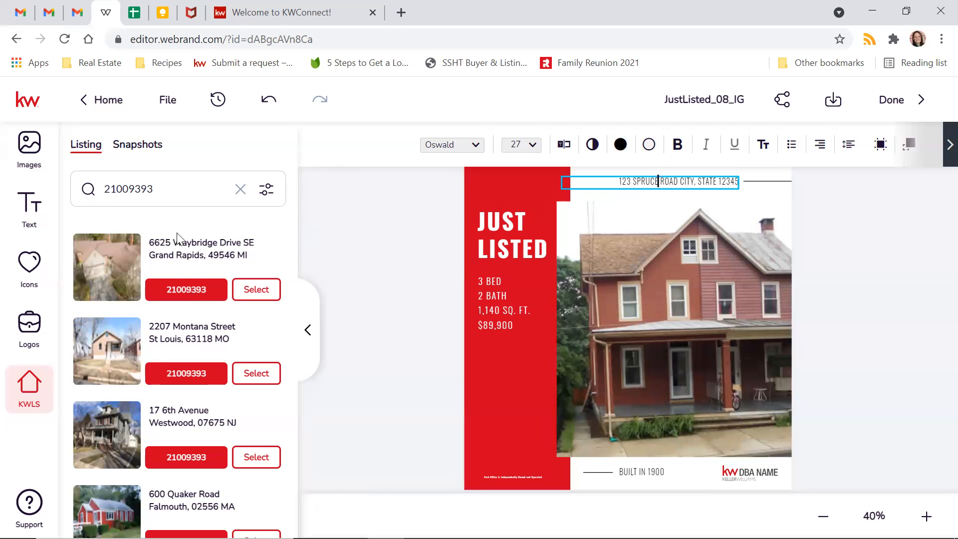
left_click(263, 291)
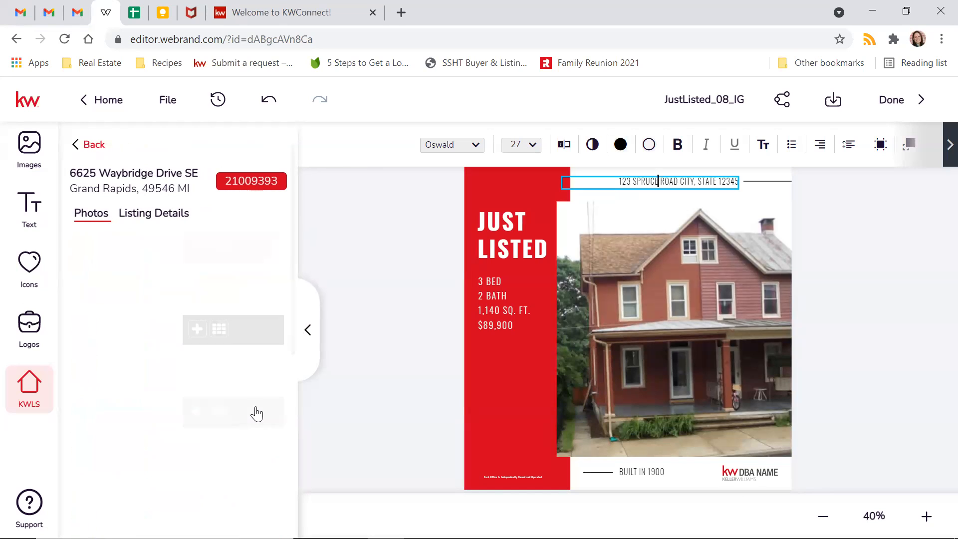
left_click(132, 217)
scroll(199, 319, "down", 2)
scroll(200, 310, "down", 3)
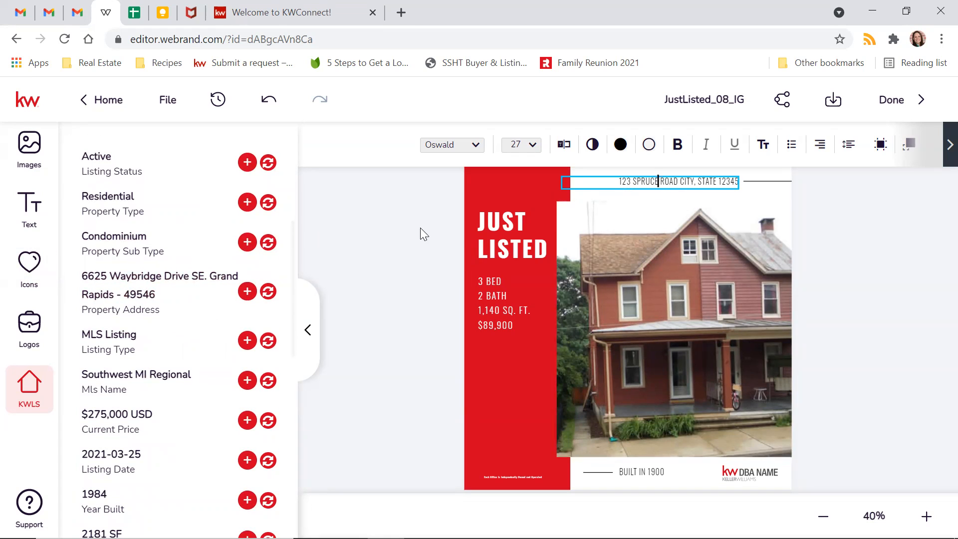
left_click(657, 182)
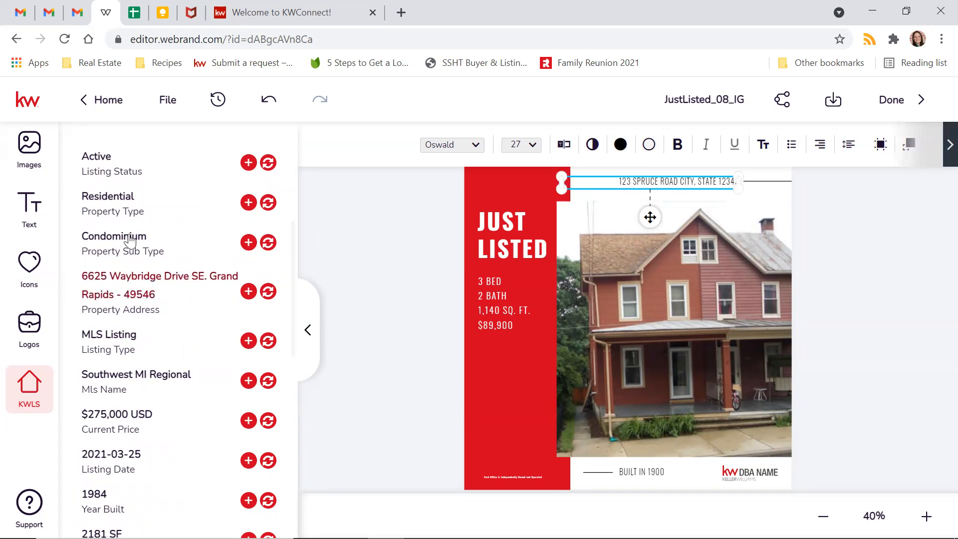
left_click(268, 293)
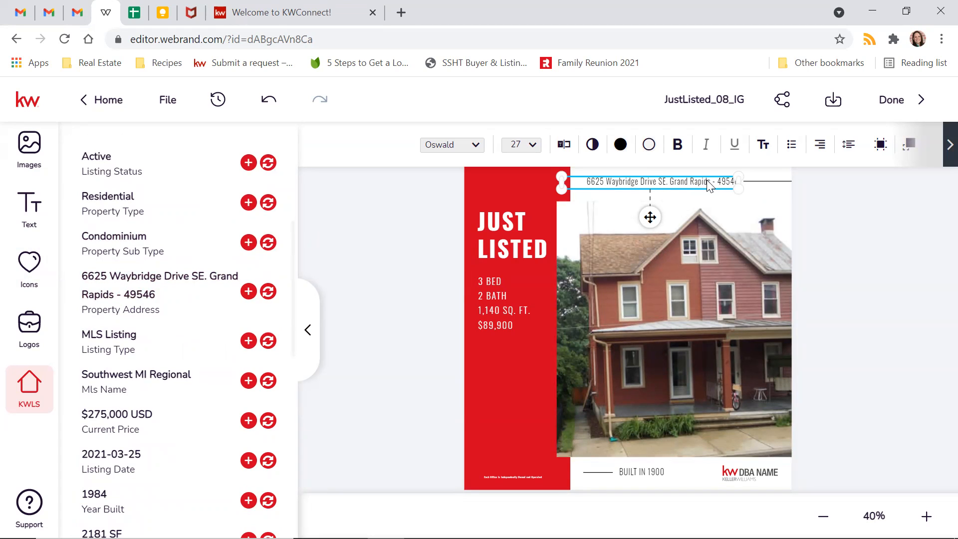
double_click(719, 183)
left_click(717, 182)
key("BackSpace")
key("BackSpace")
type(", MI")
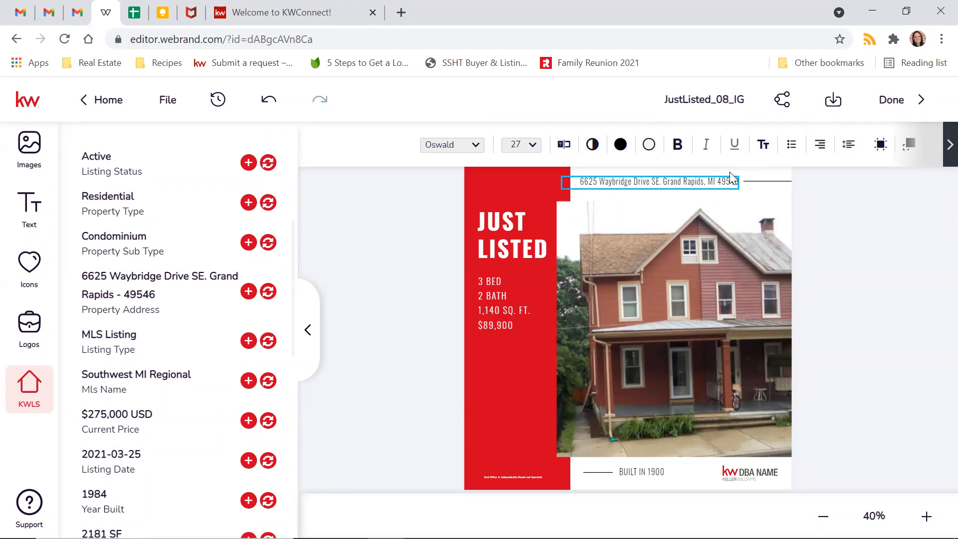
left_click(893, 261)
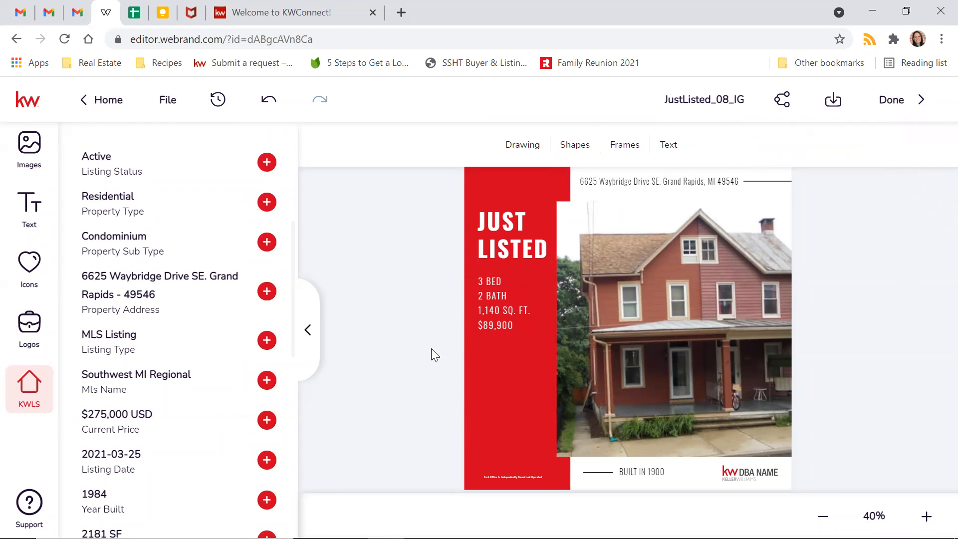
- Change the specs to 2 BED, 3 BATH, 2,181 SQ. FT. and save the design
scroll(120, 258, "down", 3)
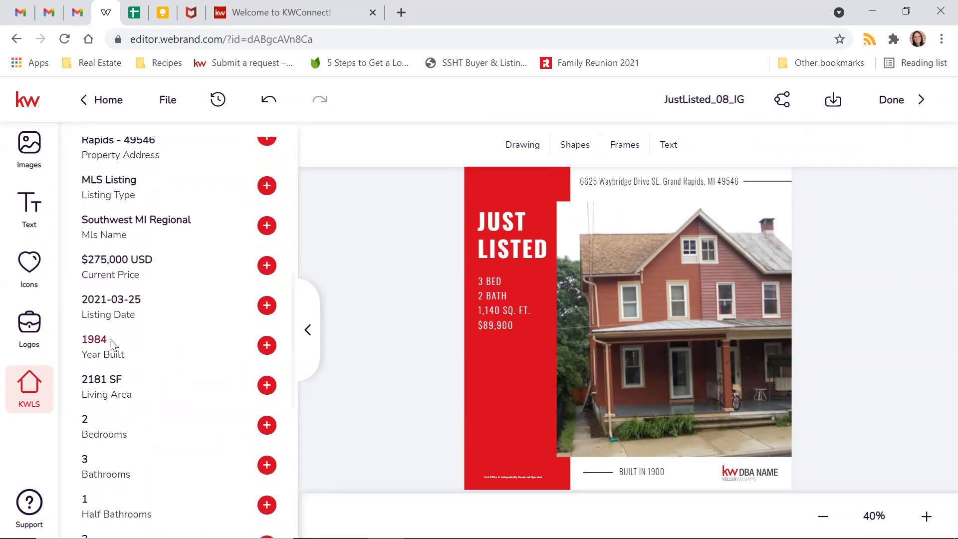
scroll(94, 349, "down", 2)
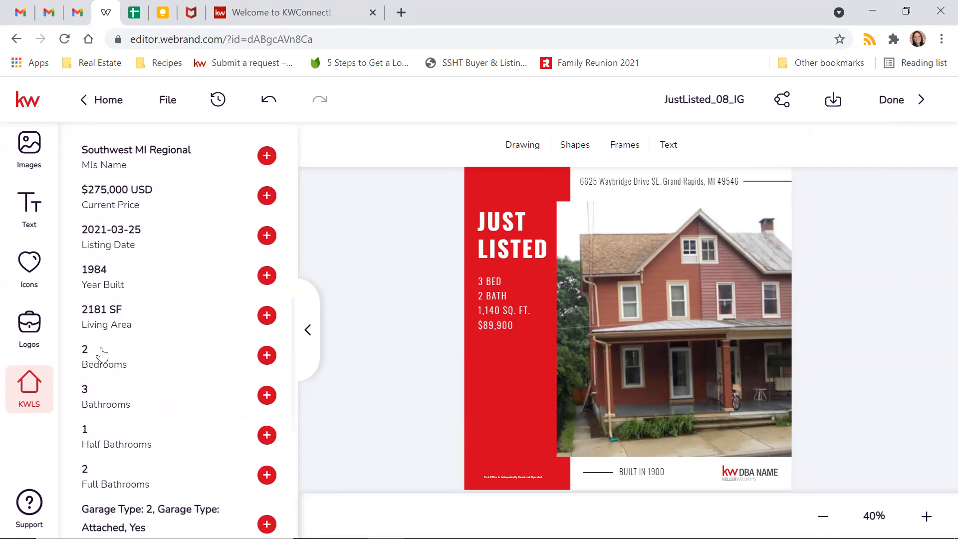
double_click(482, 282)
left_click(482, 282)
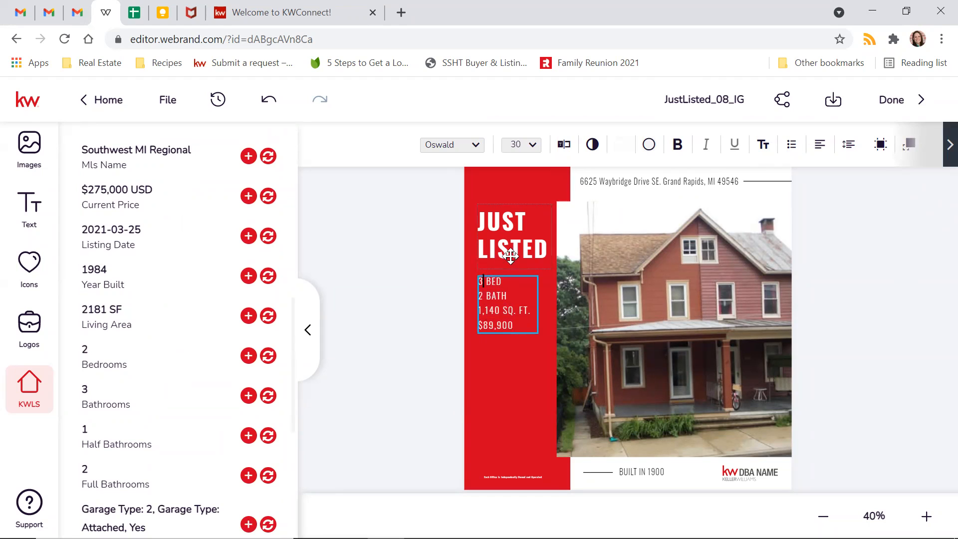
key("BackSpace")
type("2")
key("BackSpace")
type("3")
left_click(167, 100)
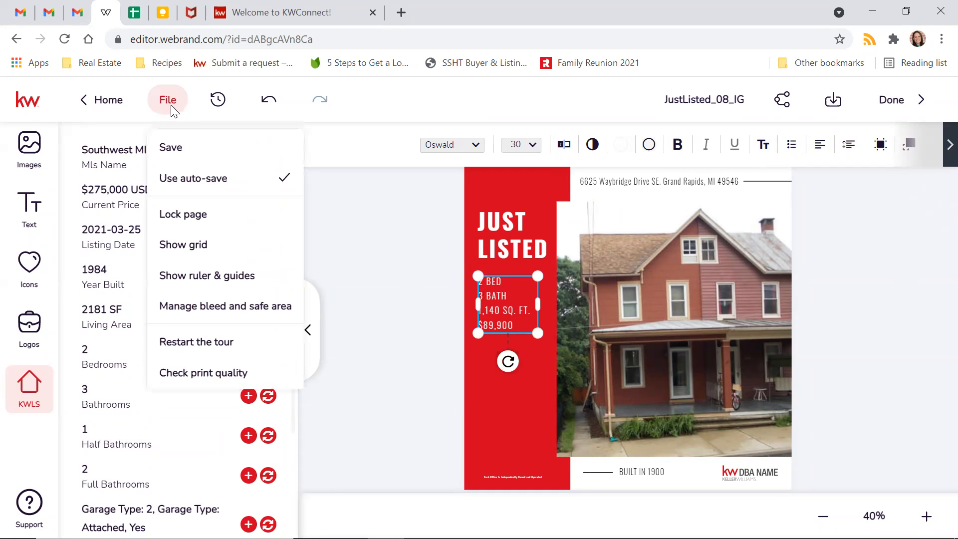
left_click(171, 148)
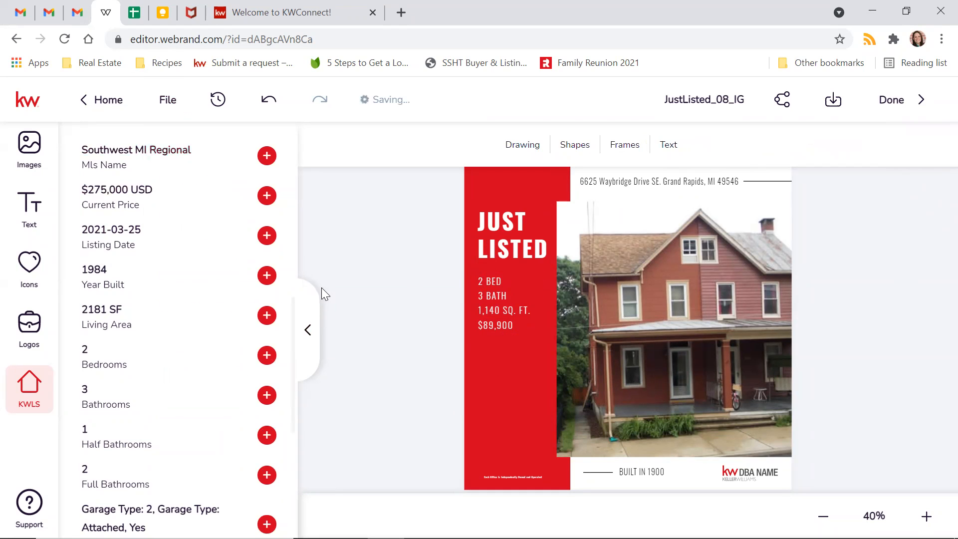
left_click(498, 313)
left_click_drag(500, 311, 474, 310)
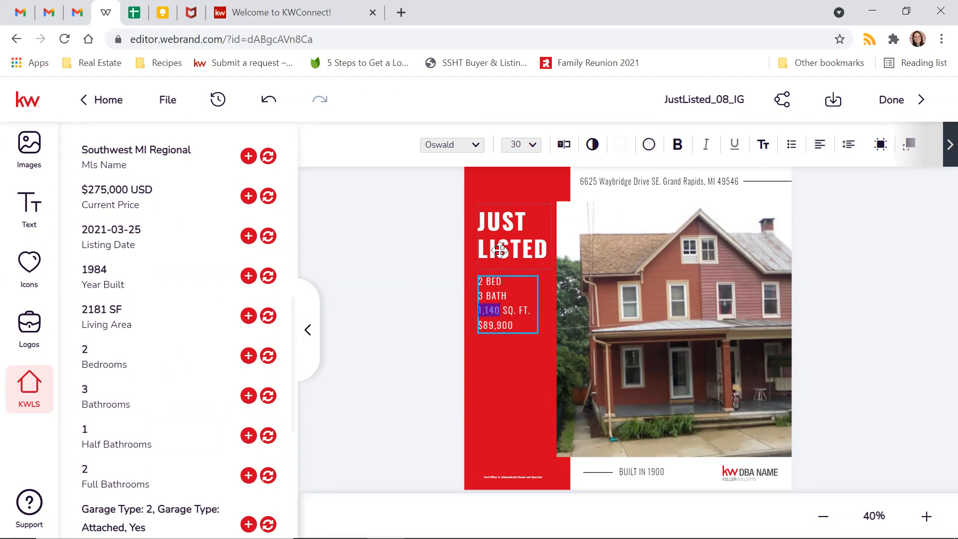
type("2,181")
left_click(408, 298)
- Change the flyer's price from $89,900 to $275,000
left_click(507, 327)
left_click(502, 325)
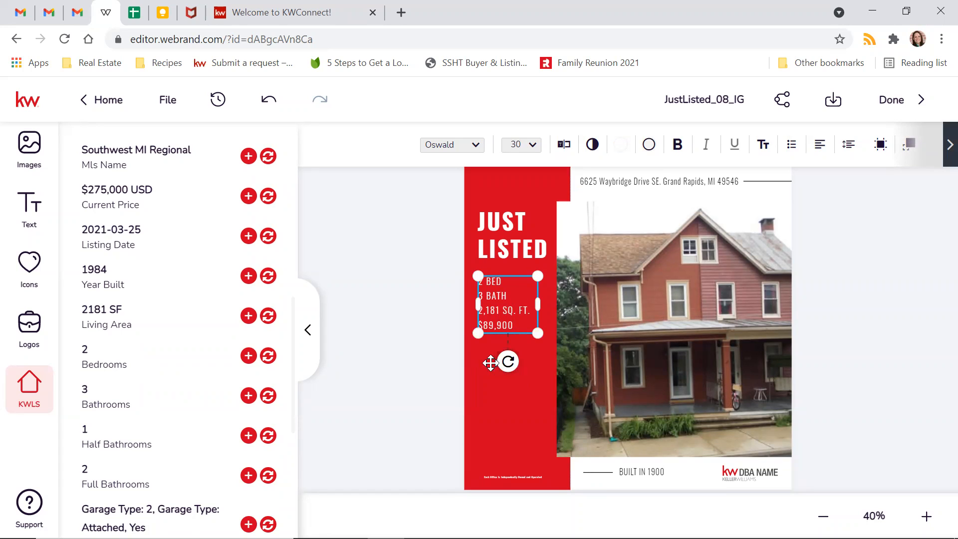
left_click(492, 325)
double_click(503, 325)
left_click(502, 325)
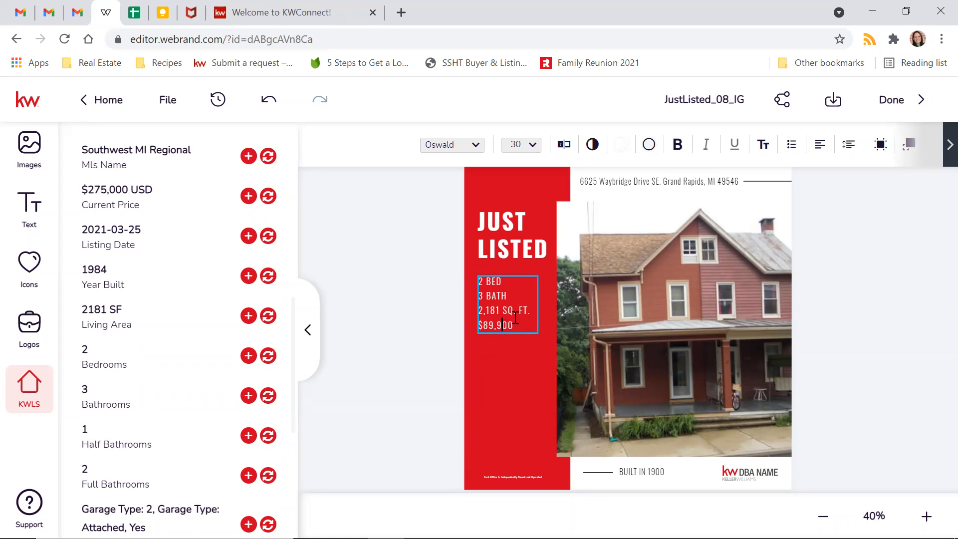
key("BackSpace")
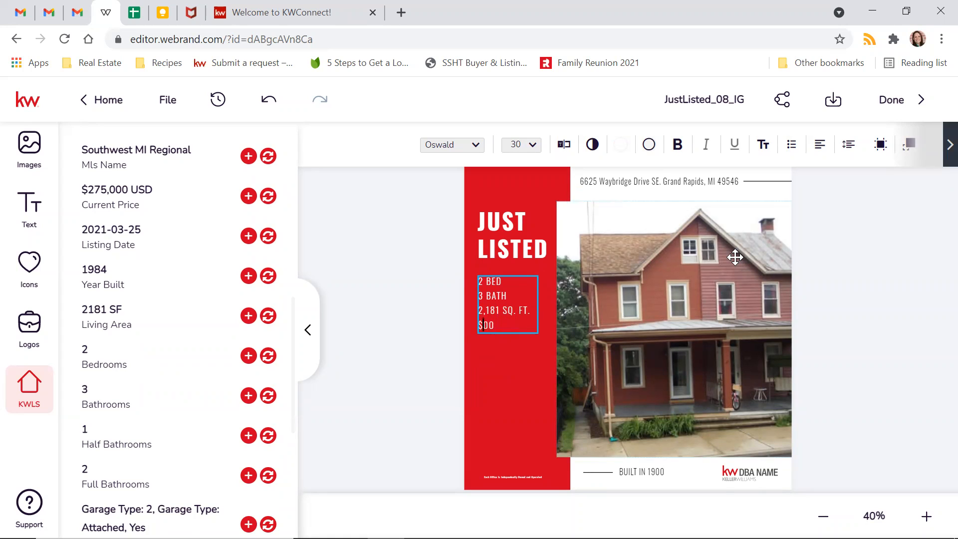
type("275,000")
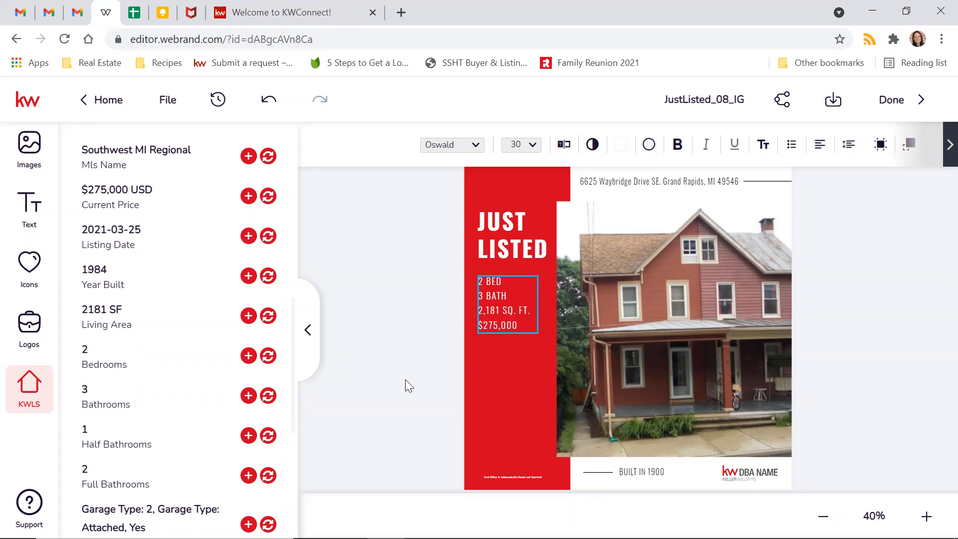
key("Escape")
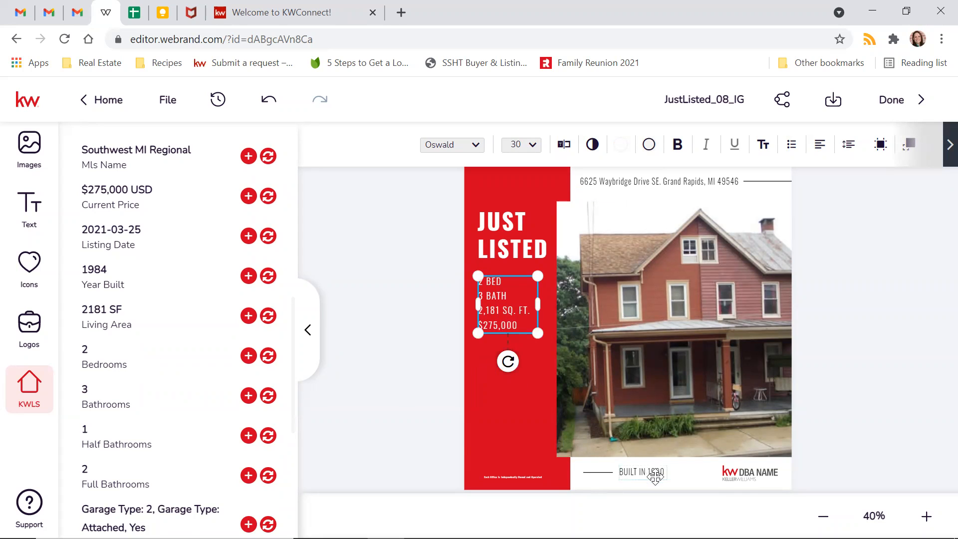
- Change the footer from BUILT IN 1900 to BUILT IN 1984
left_click(654, 476)
left_click_drag(655, 472, 663, 472)
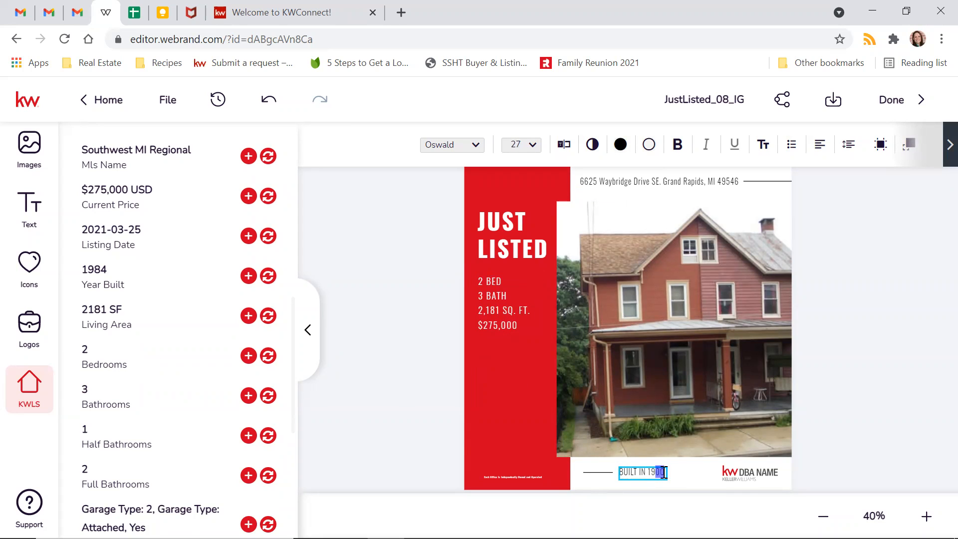
type("84")
scroll(102, 272, "up", 8)
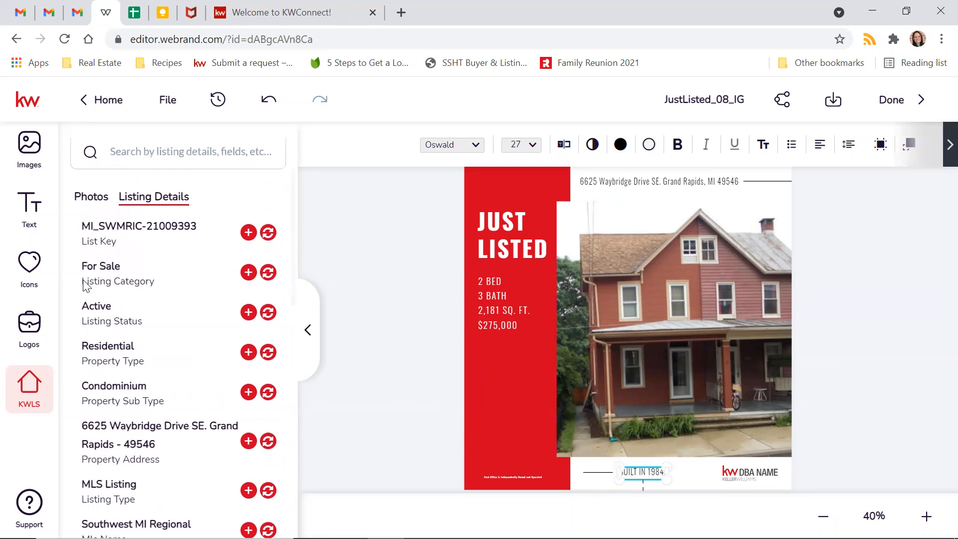
- Look over the listing's photos and detail fields and check the bed, bath and price text
left_click(99, 195)
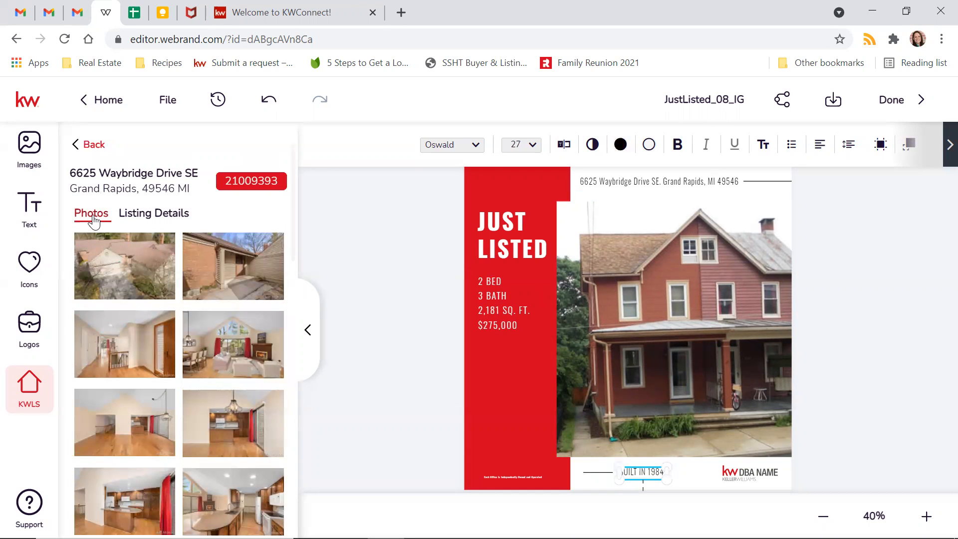
left_click(156, 213)
scroll(129, 399, "down", 8)
scroll(135, 344, "up", 8)
scroll(100, 394, "down", 8)
scroll(95, 391, "down", 2)
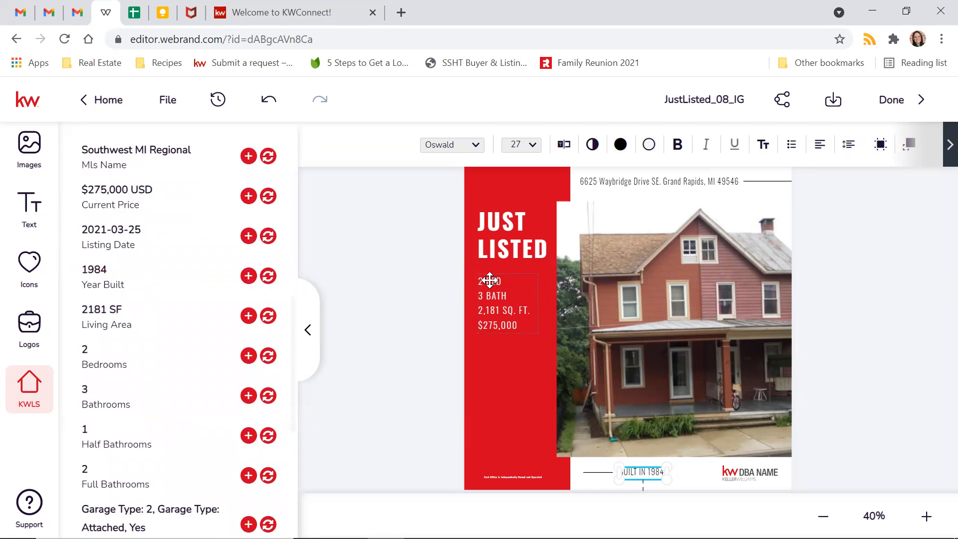
left_click(499, 293)
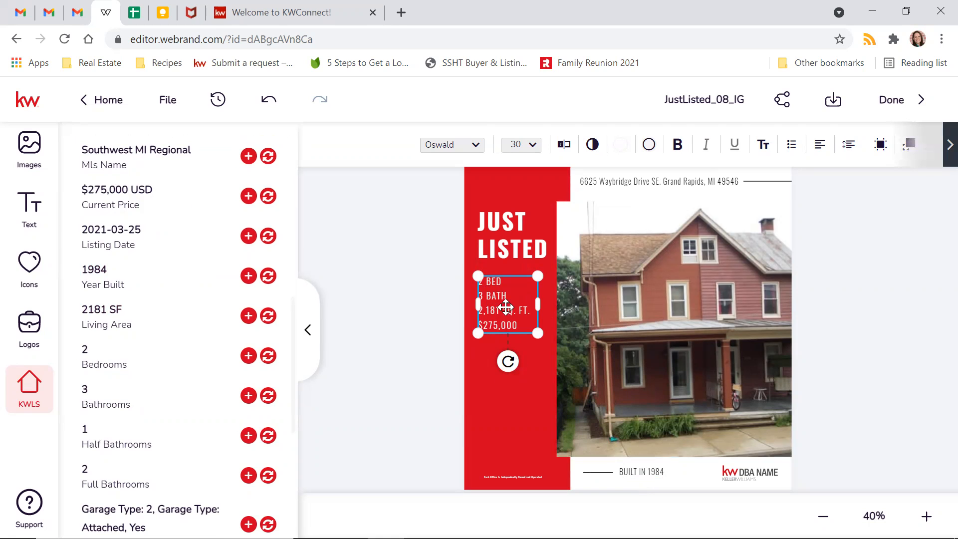
left_click(391, 330)
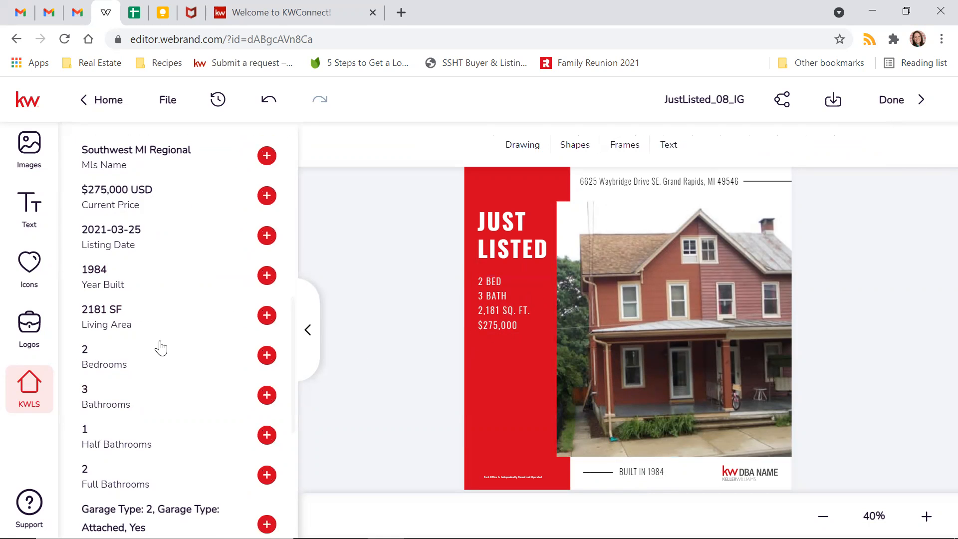
scroll(161, 347, "up", 9)
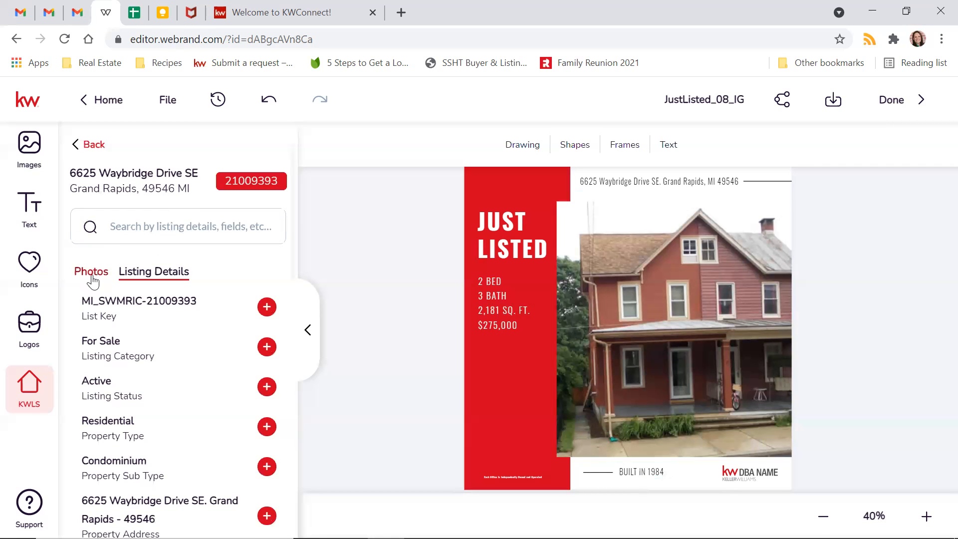
- Replace the main flyer photo with the listing's vaulted living-room photo with fireplace
left_click(92, 272)
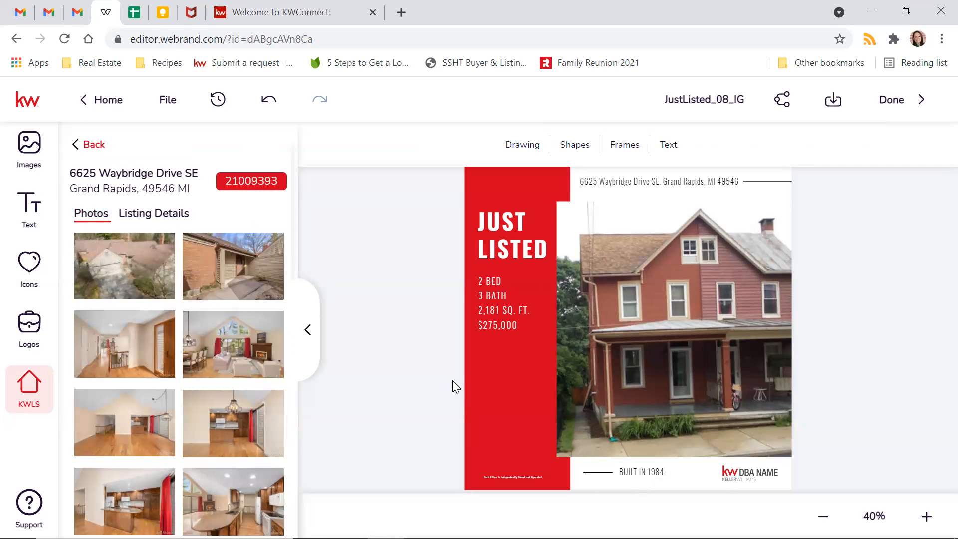
left_click(633, 333)
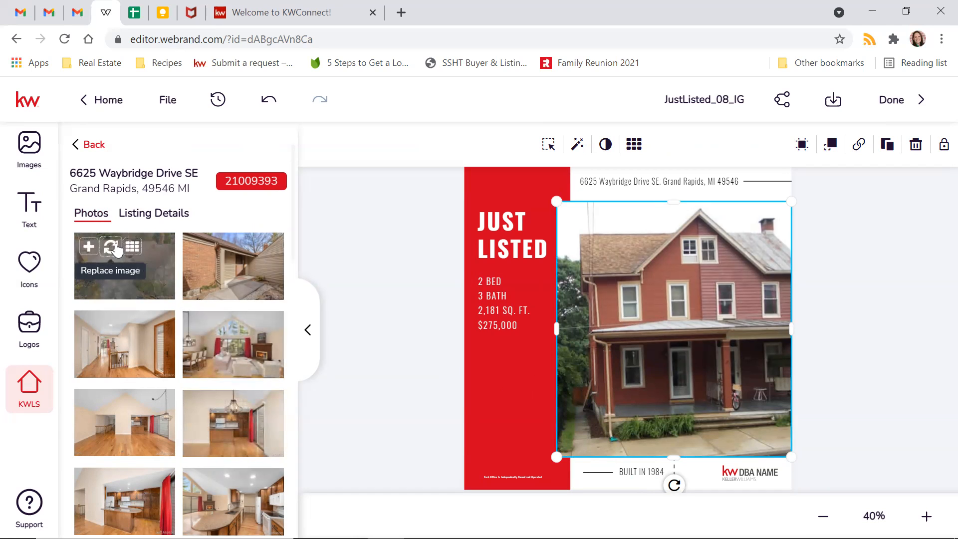
left_click(116, 247)
left_click(397, 291)
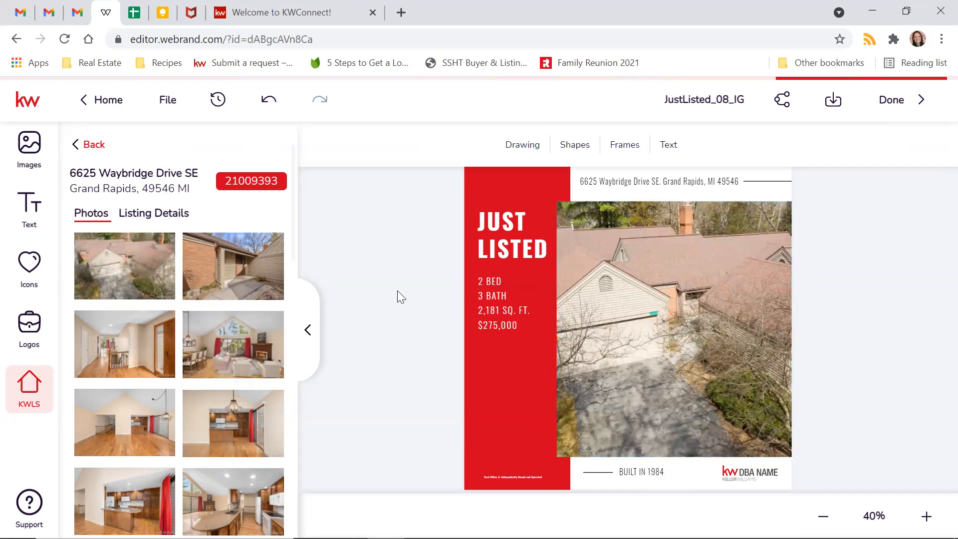
left_click(627, 386)
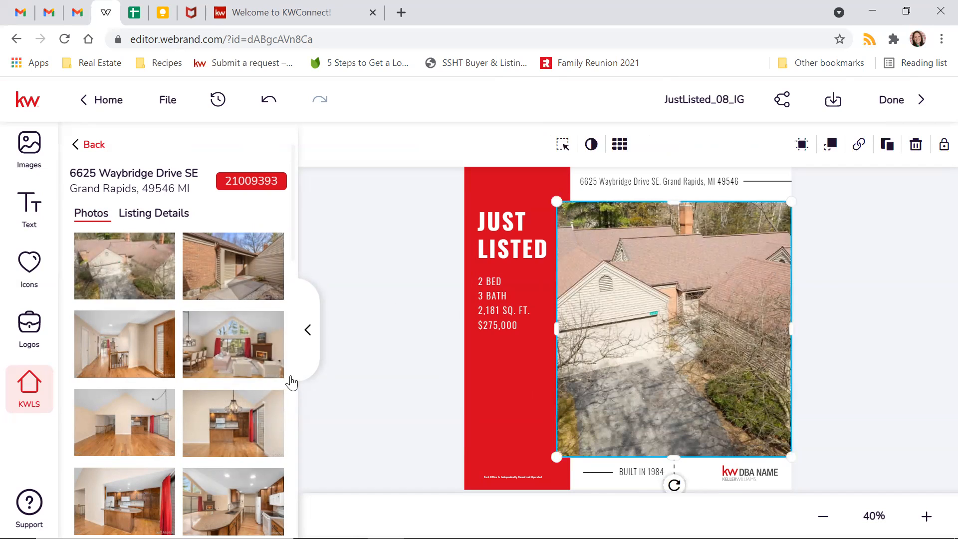
left_click(216, 326)
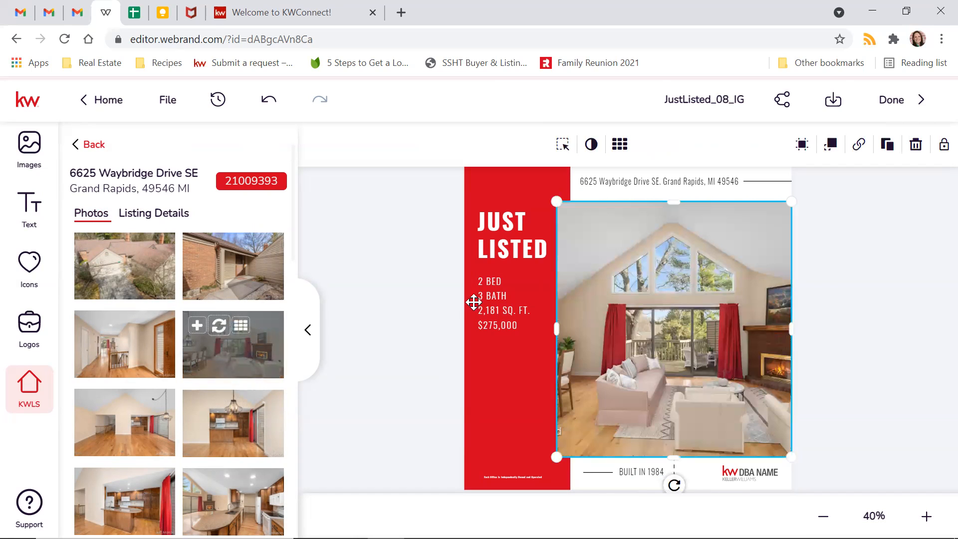
left_click(396, 308)
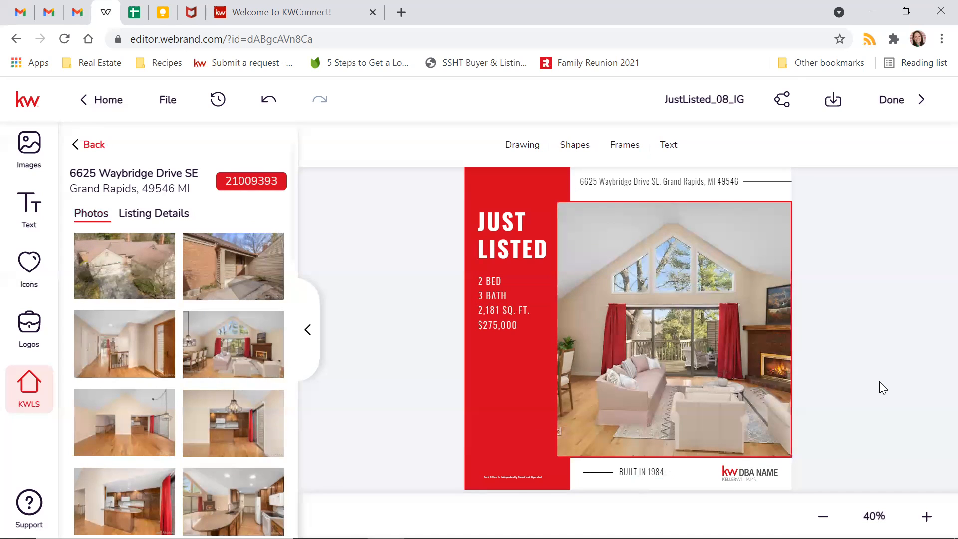
- Swap the DBA NAME logo for the KW GRAND RAPIDS logo, aligned at bottom right
left_click(743, 473)
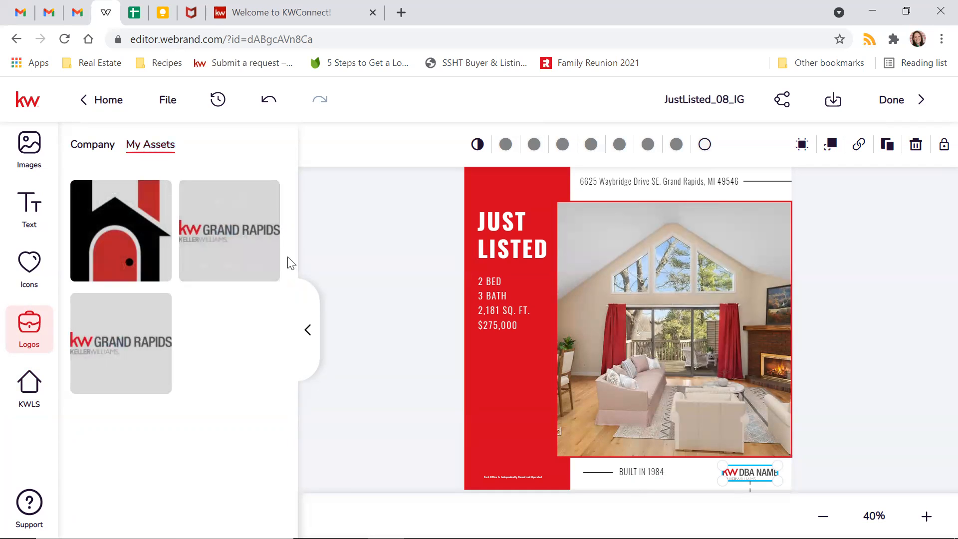
mouse_move(242, 204)
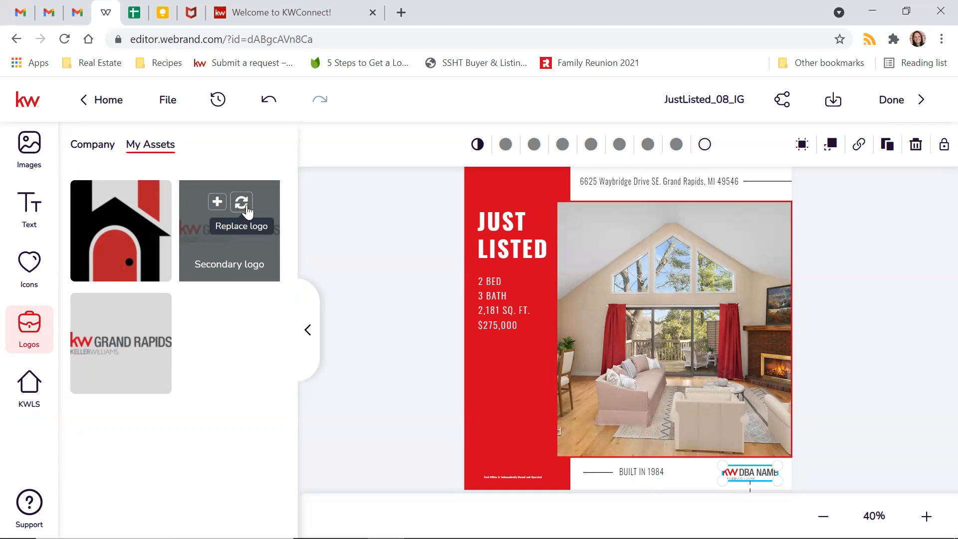
left_click(247, 210)
left_click_drag(745, 472, 746, 454)
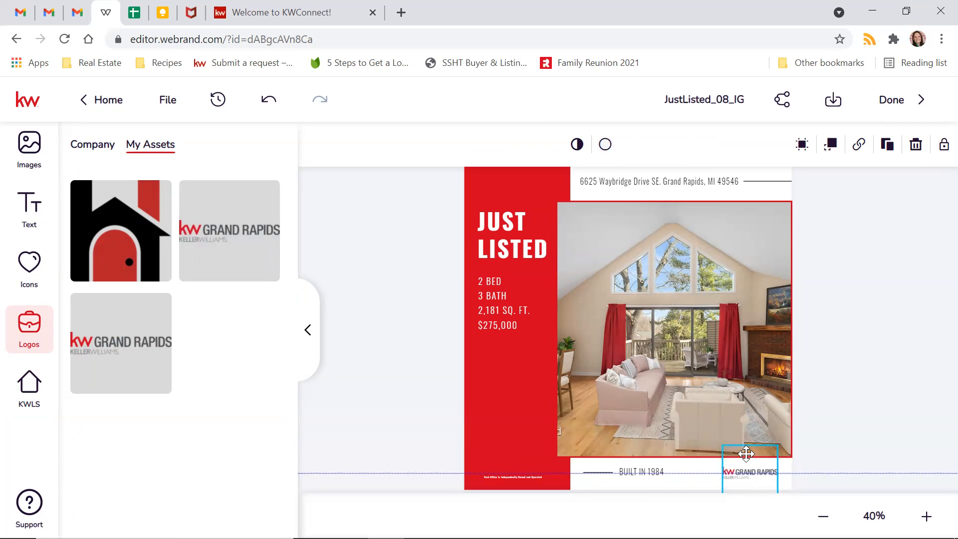
left_click(846, 398)
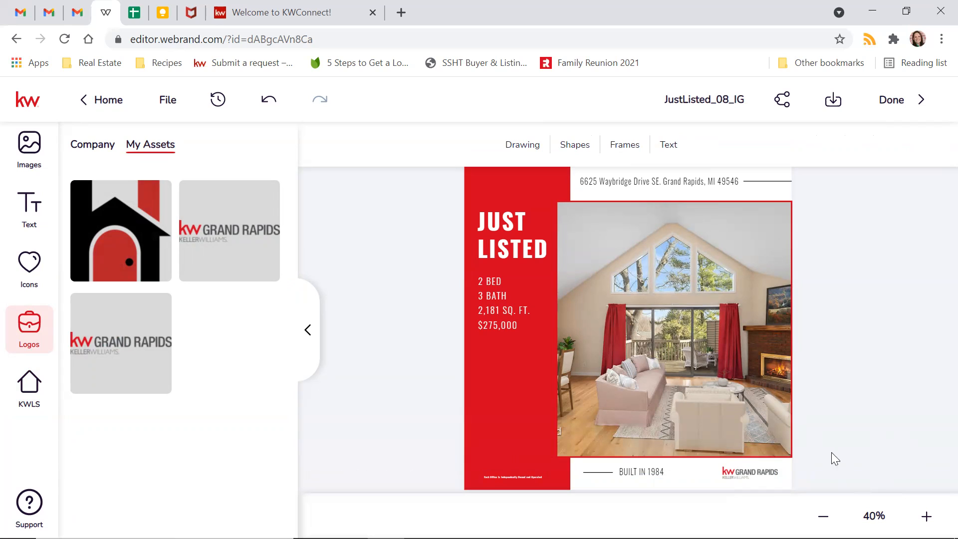
left_click(98, 146)
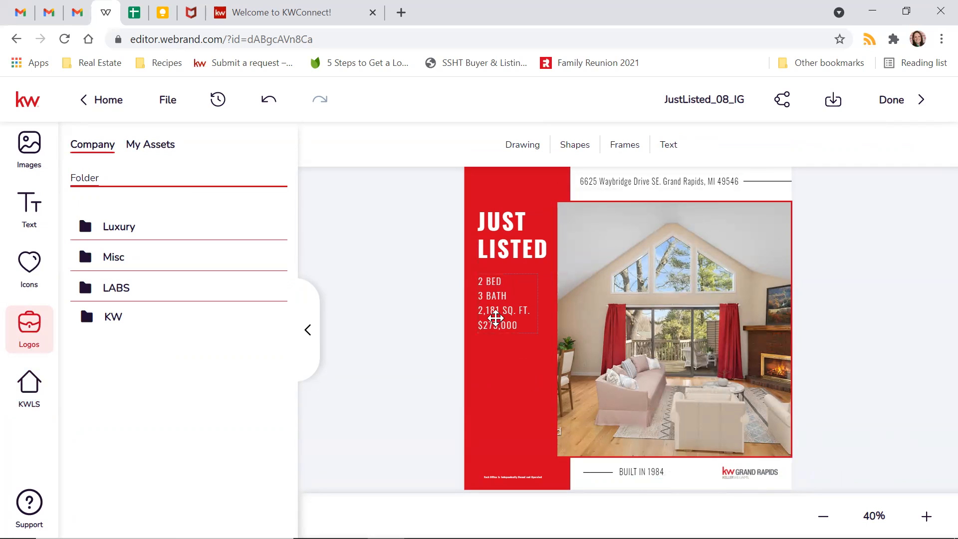
- Browse the ready-made text banners, close the 'Say It with Style' tip, and show My Assets images
left_click(497, 366)
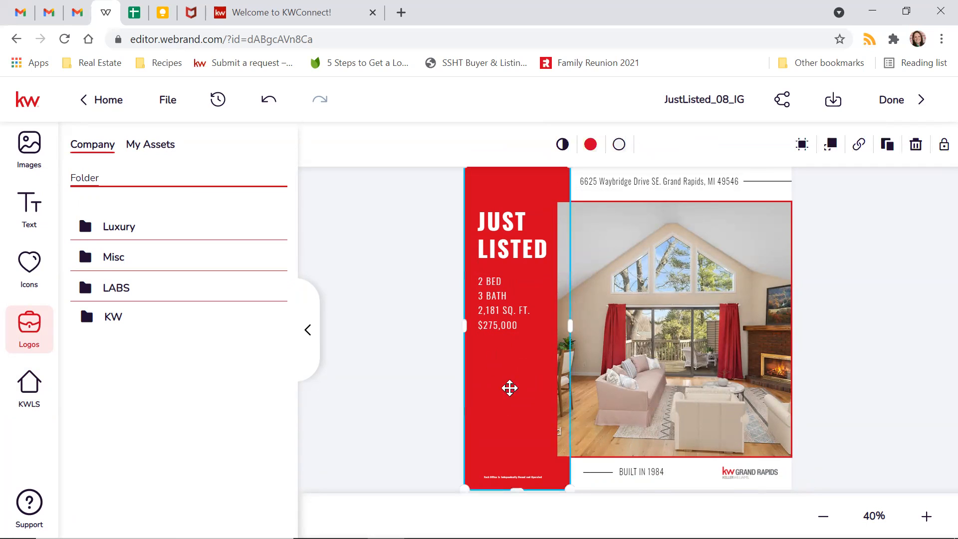
left_click(446, 383)
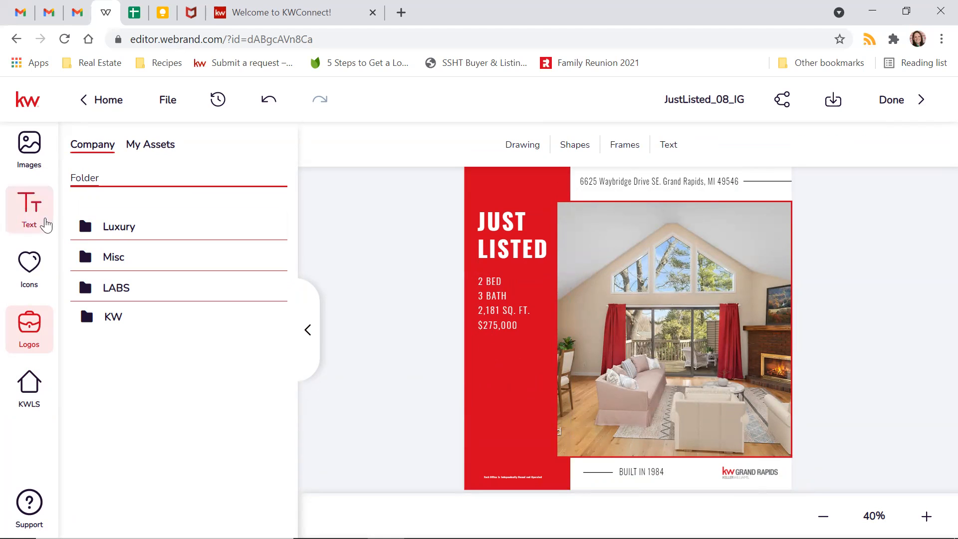
left_click(26, 218)
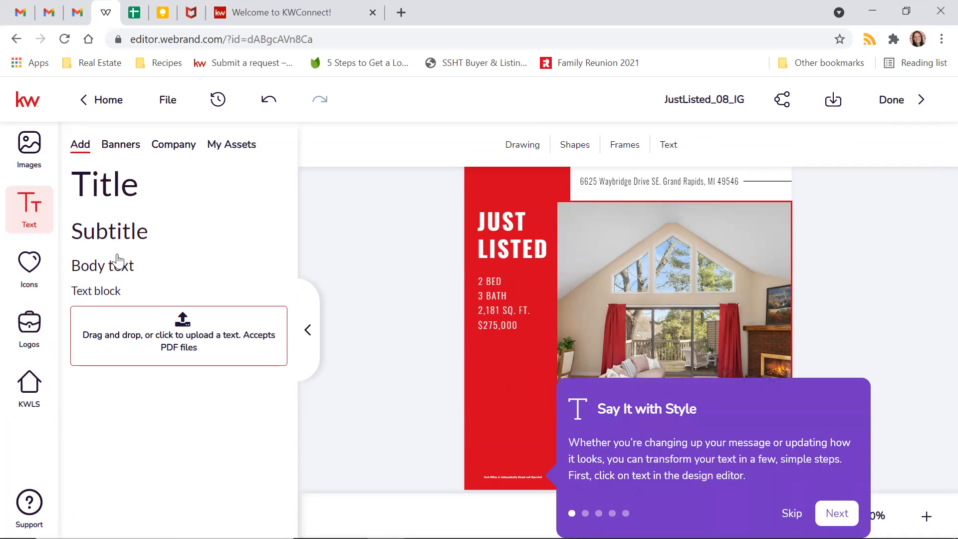
left_click(130, 151)
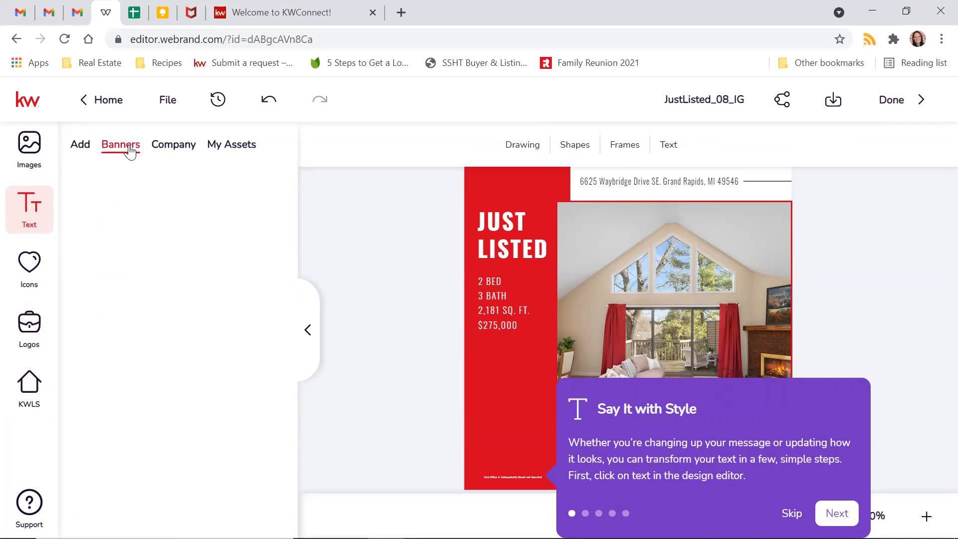
scroll(137, 170, "down", 2)
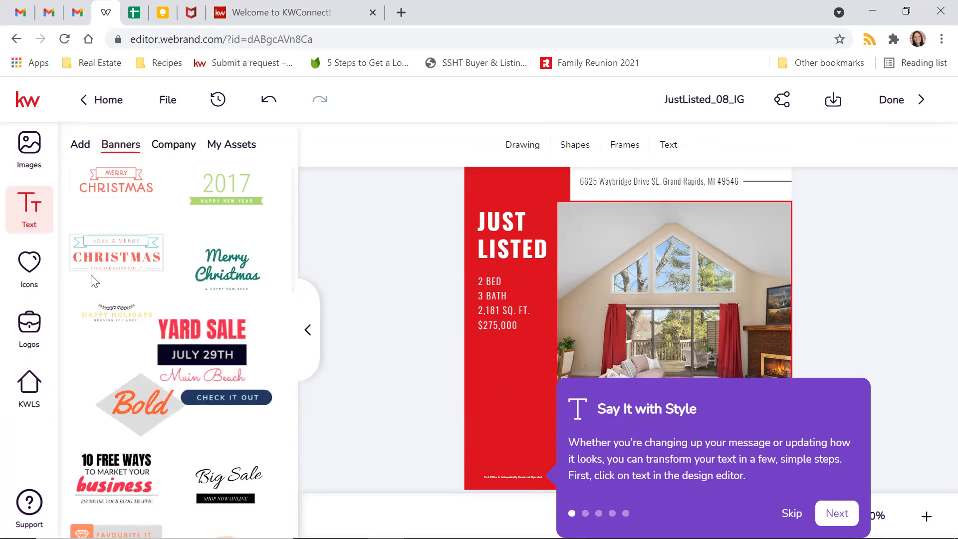
scroll(160, 323, "down", 3)
scroll(160, 323, "down", 9)
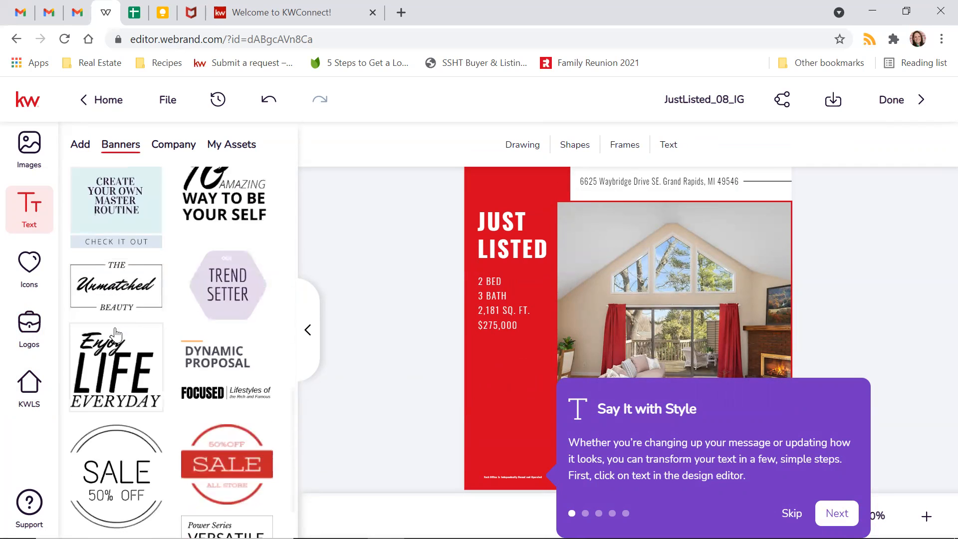
scroll(112, 310, "down", 7)
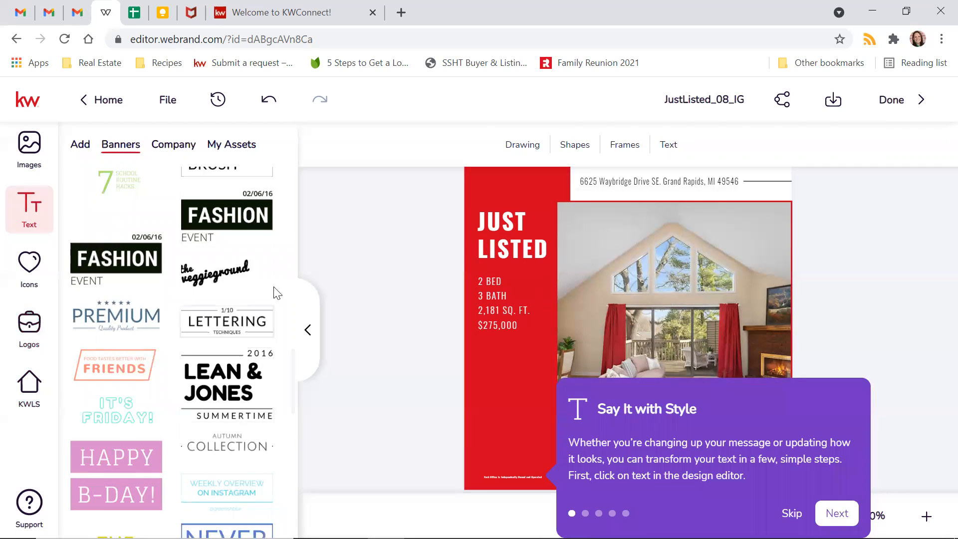
scroll(132, 294, "down", 2)
scroll(135, 298, "down", 3)
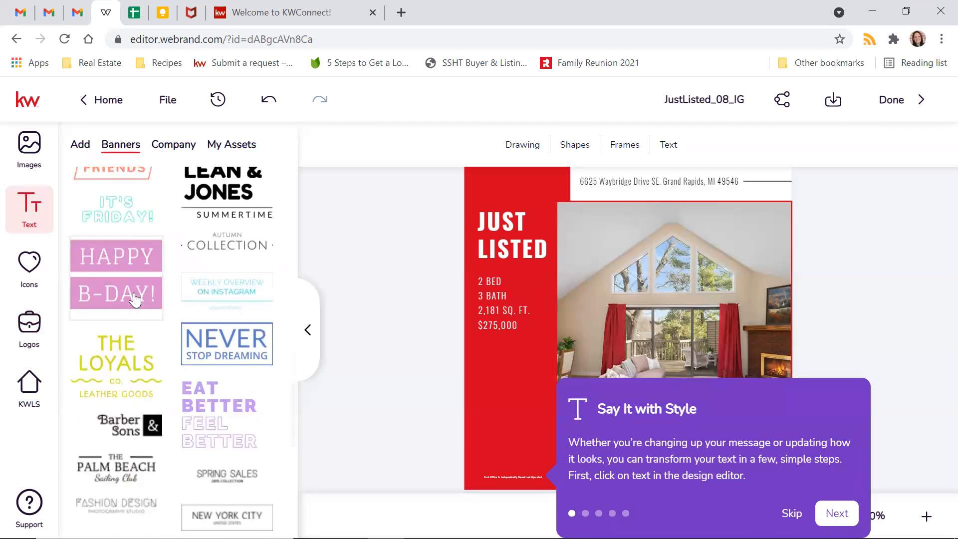
scroll(134, 298, "down", 3)
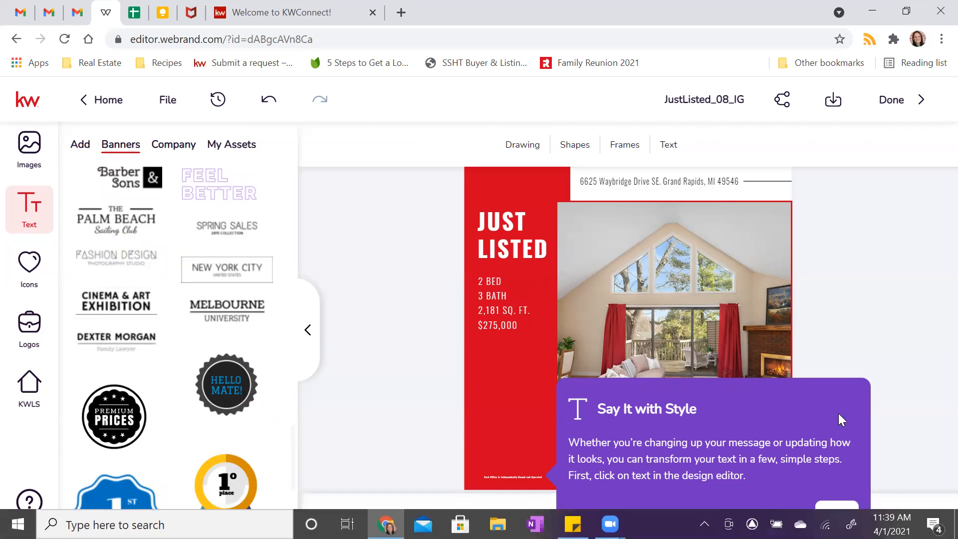
left_click(791, 513)
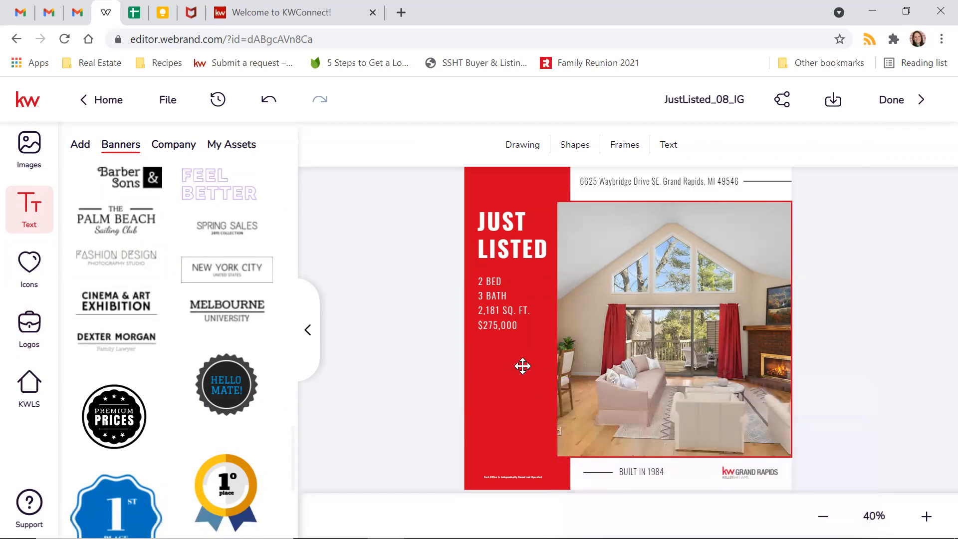
left_click(29, 150)
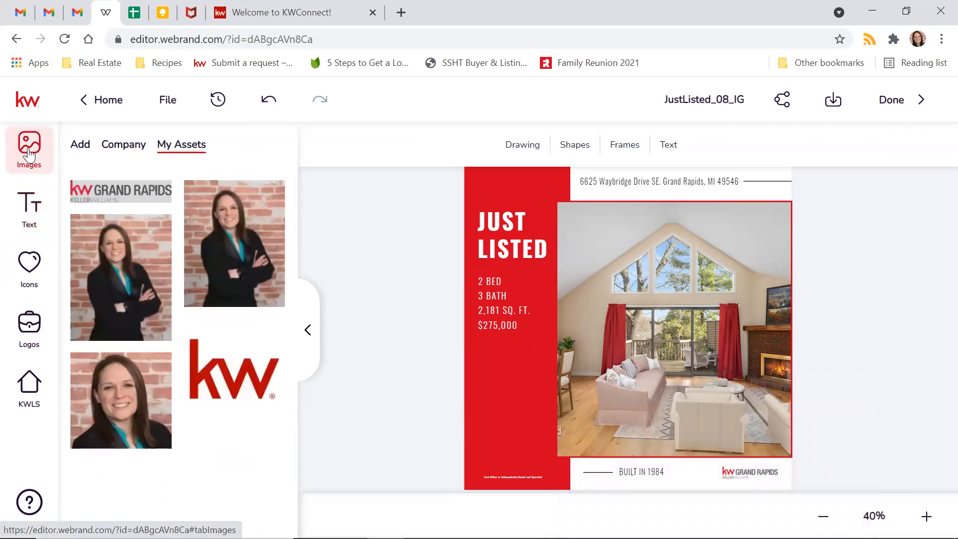
- Add the close-up agent headshot and shrink it to a small photo below the specs
left_click(80, 368)
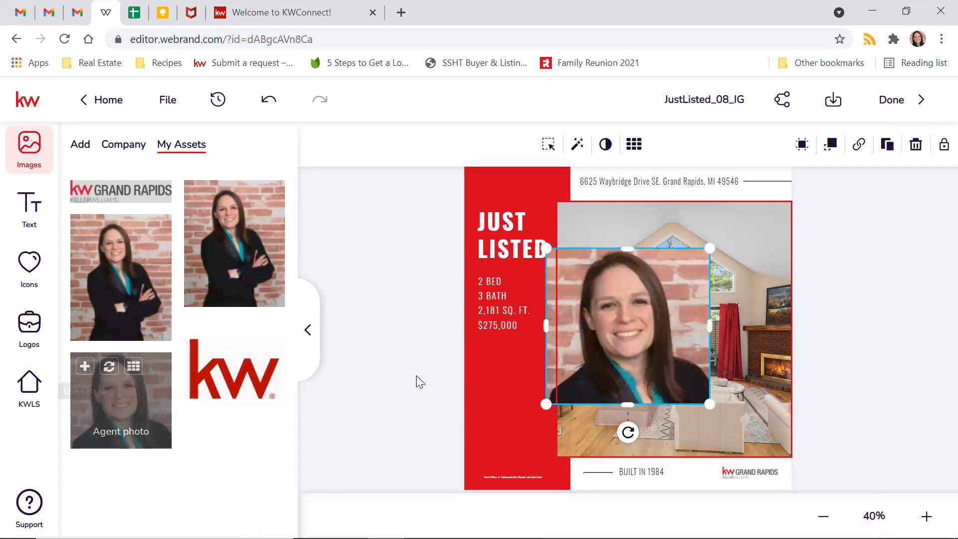
mouse_move(710, 247)
left_mouse_down()
mouse_move(618, 335)
mouse_move(510, 412)
mouse_move(509, 387)
mouse_move(537, 366)
mouse_move(511, 383)
left_mouse_up()
left_click(354, 419)
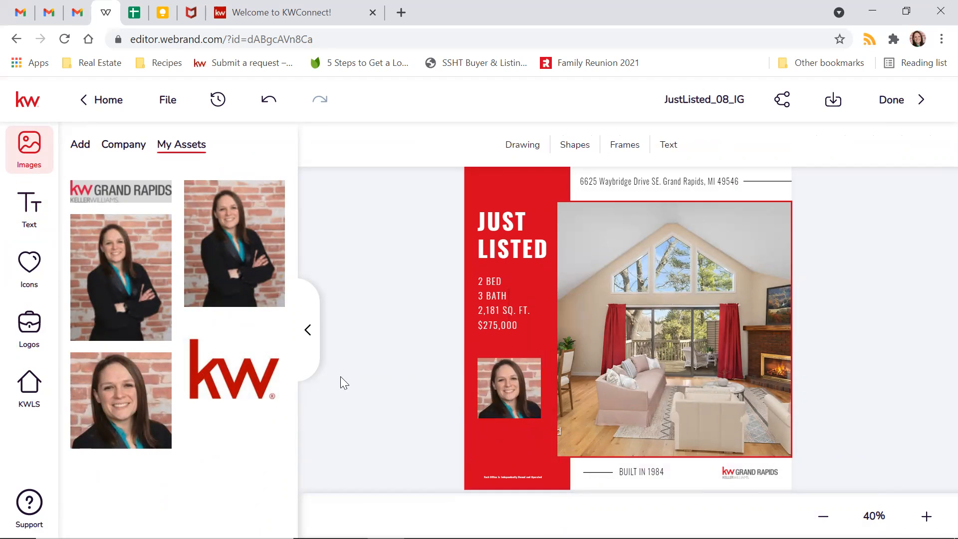
left_click(29, 205)
- Add a white subtitle under the headshot with the agent's name, sized to fit one line
left_click(86, 150)
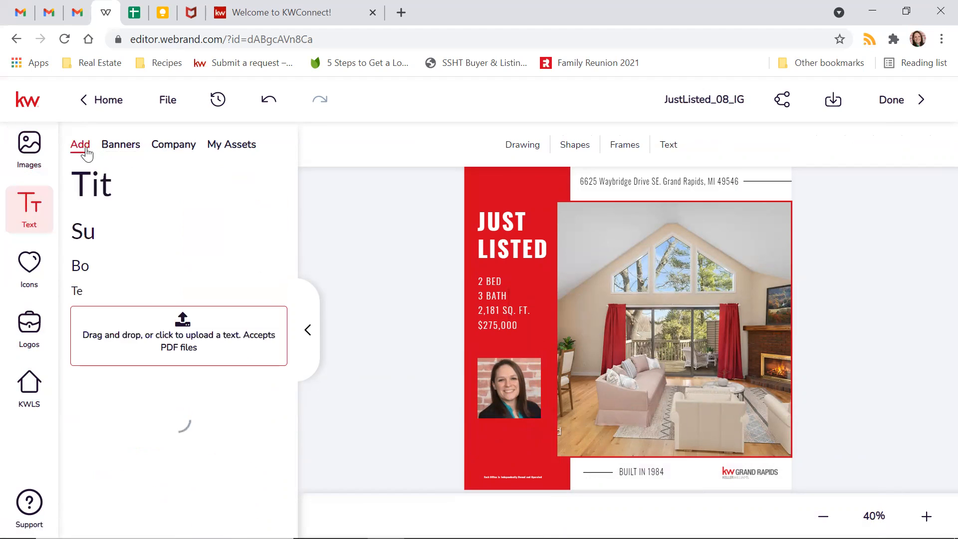
left_click(131, 229)
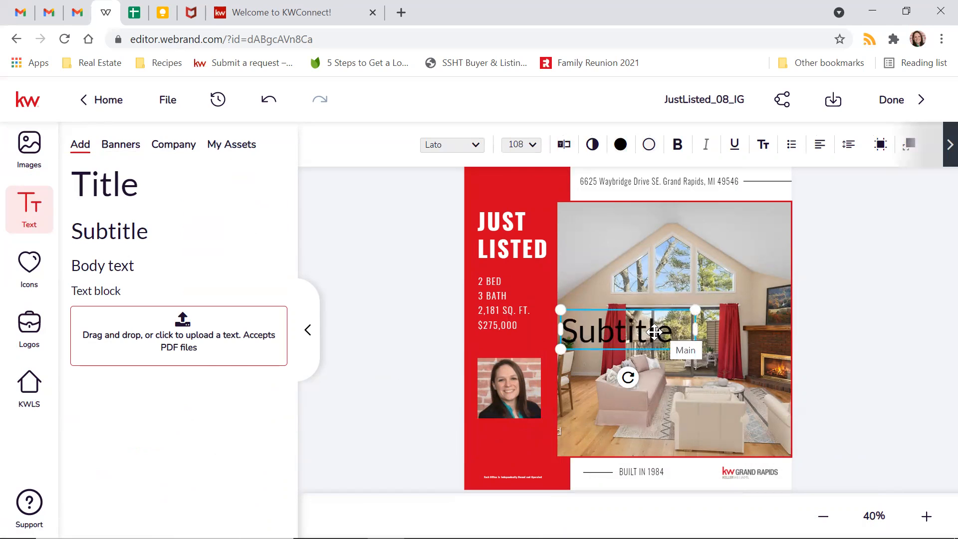
left_click(619, 145)
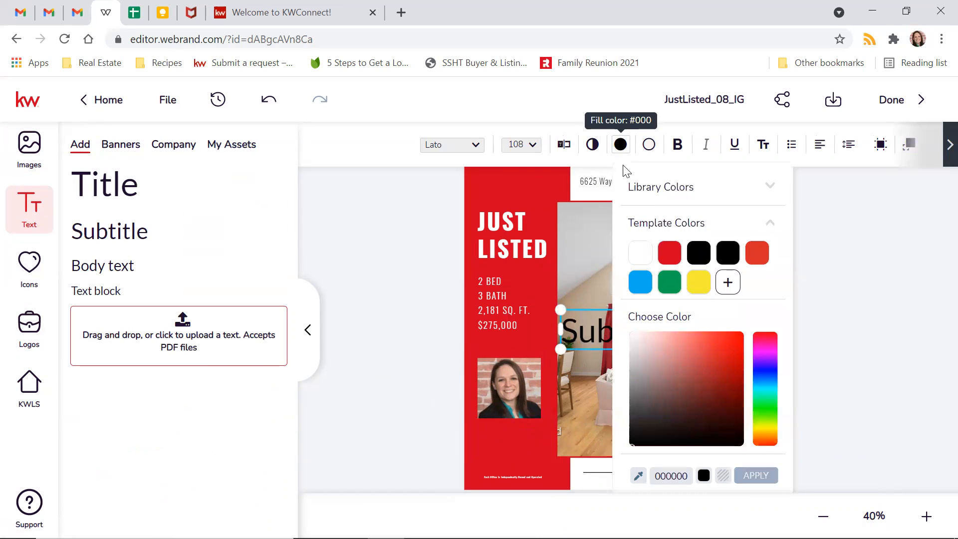
left_click(637, 253)
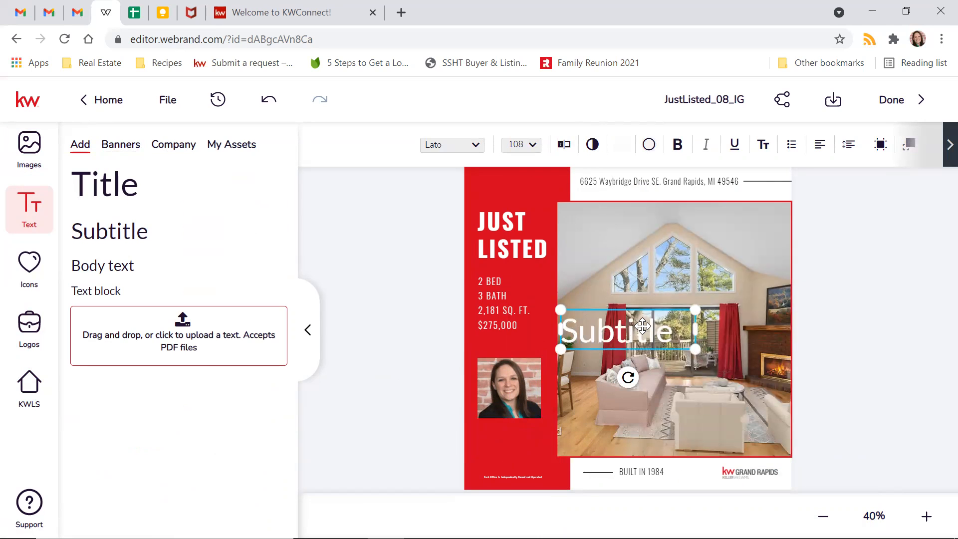
left_click_drag(696, 313, 557, 429)
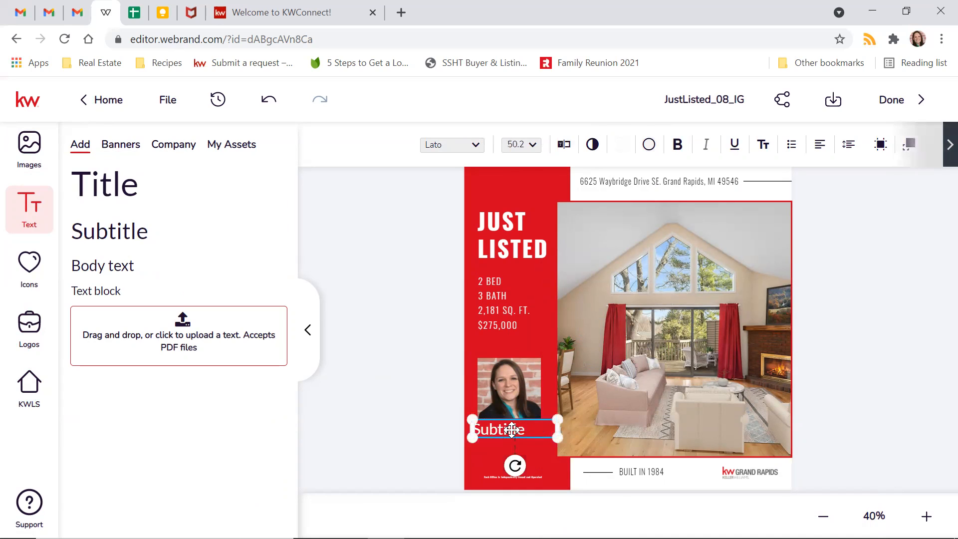
double_click(522, 429)
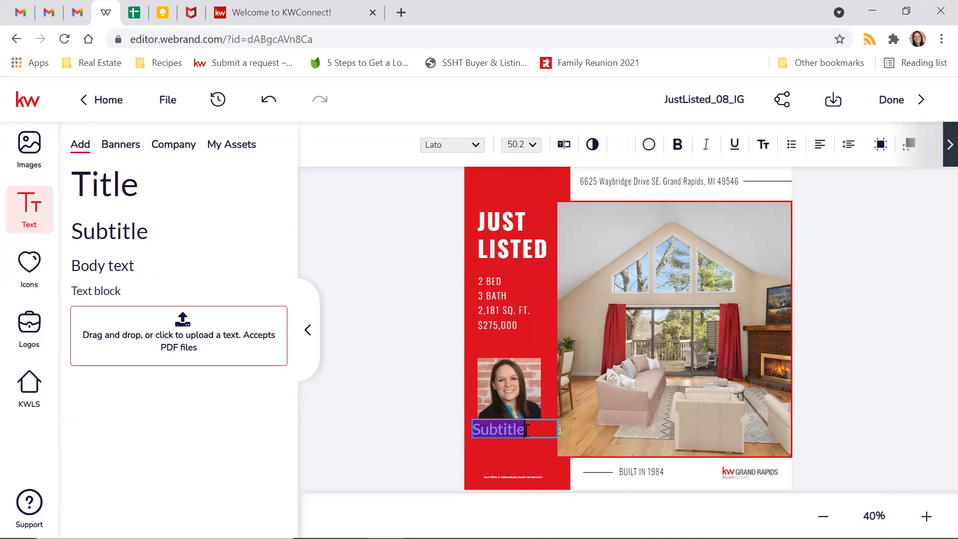
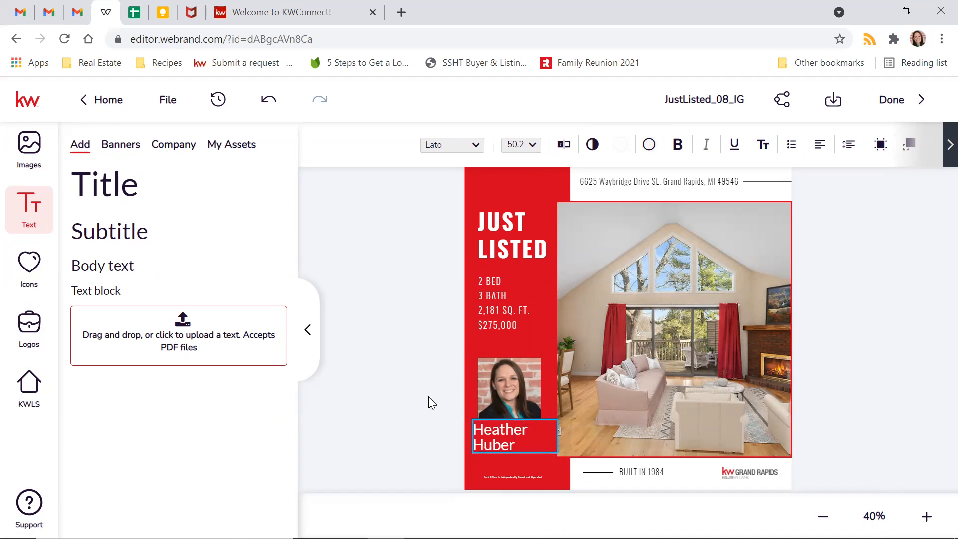
left_click(548, 435)
left_click_drag(558, 417, 508, 429)
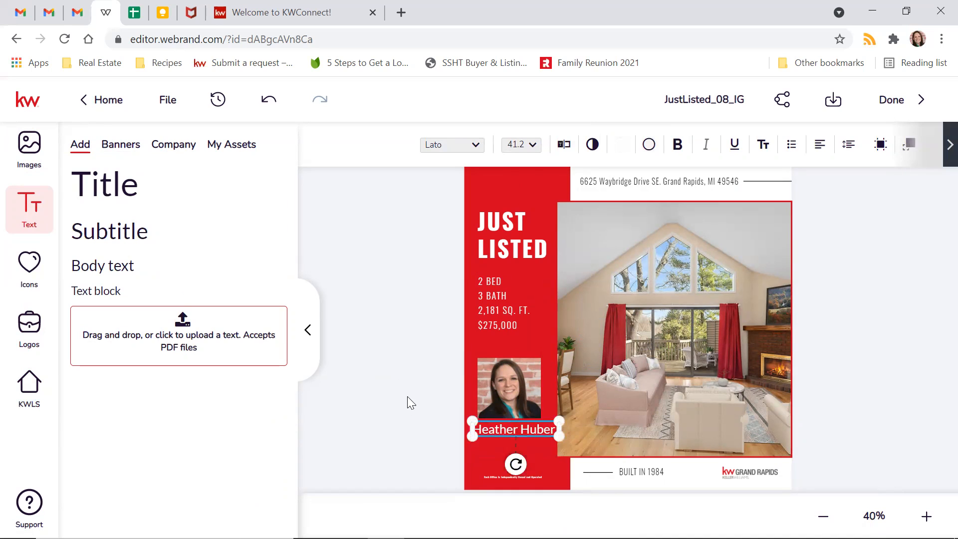
left_click(408, 397)
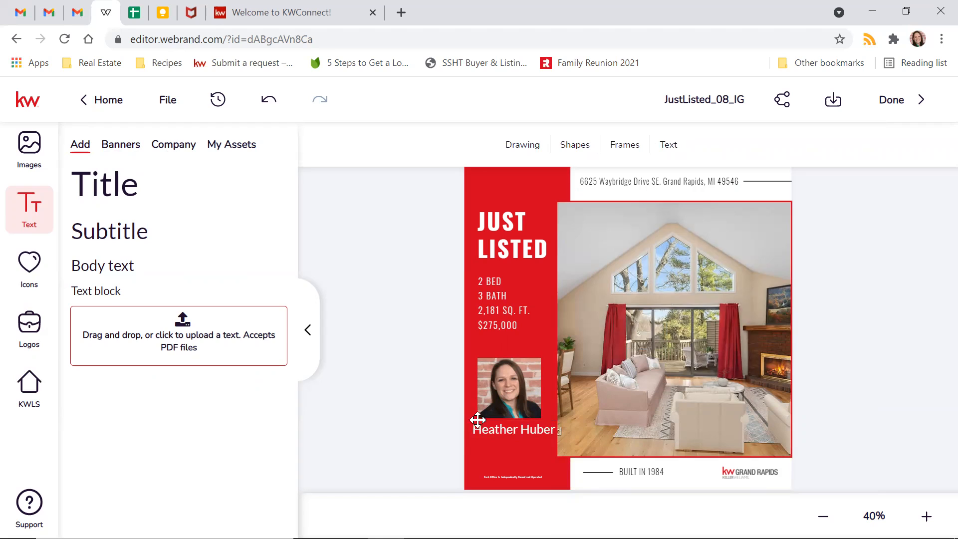
left_click(507, 429)
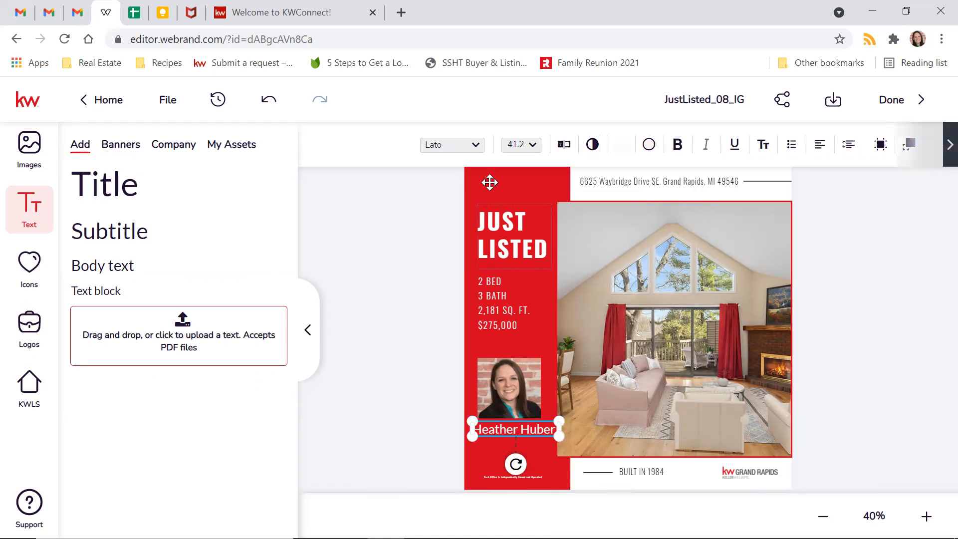
- Set the agent's name in the Montez script font and save the design
left_click(476, 146)
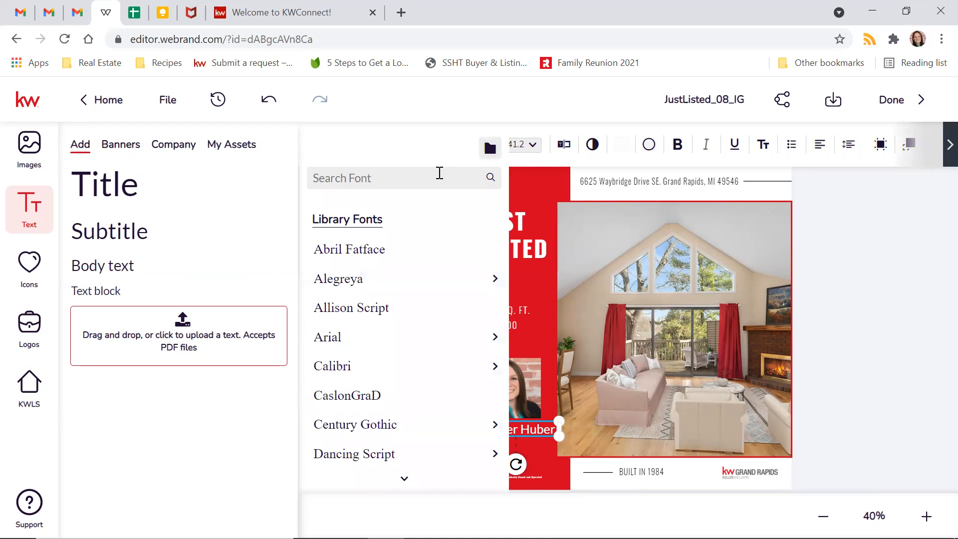
scroll(401, 289, "down", 6)
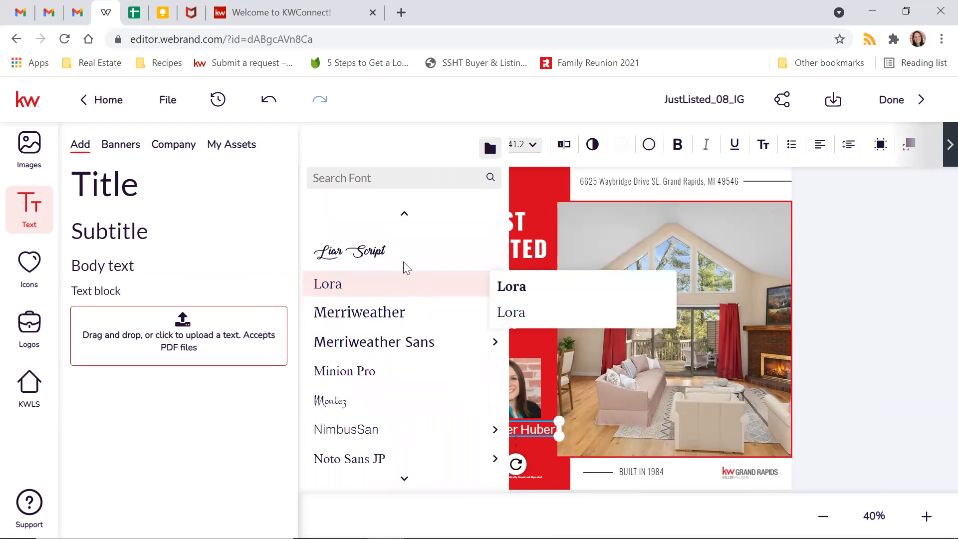
left_click(380, 405)
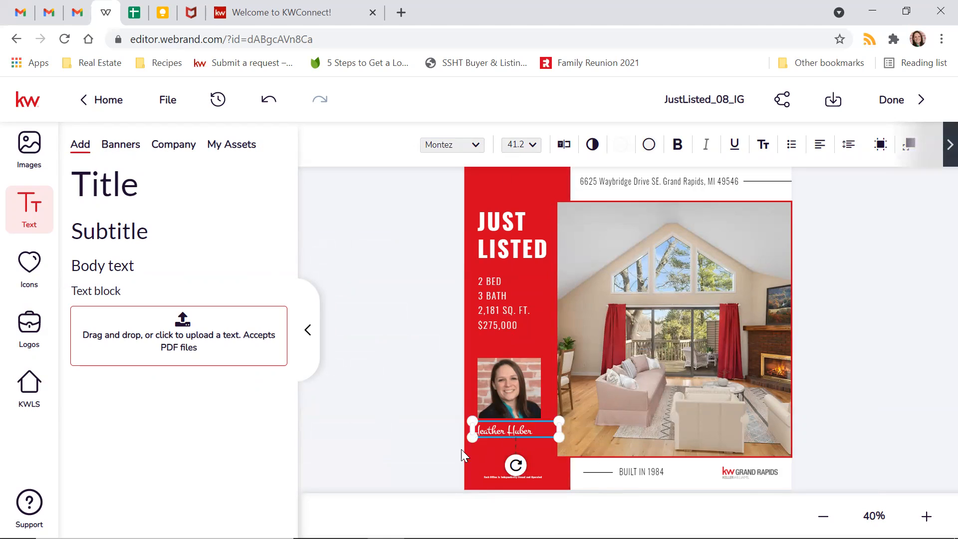
left_click(439, 439)
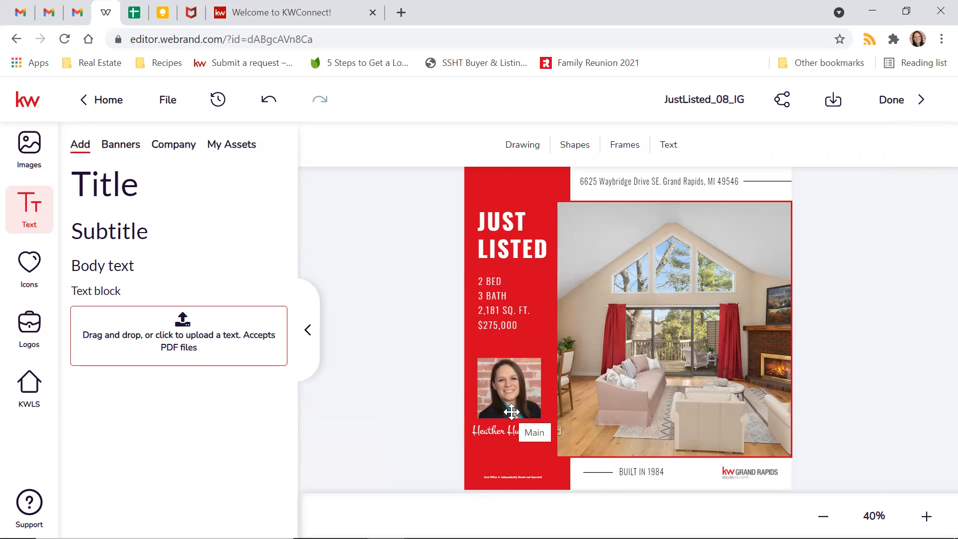
left_click(168, 106)
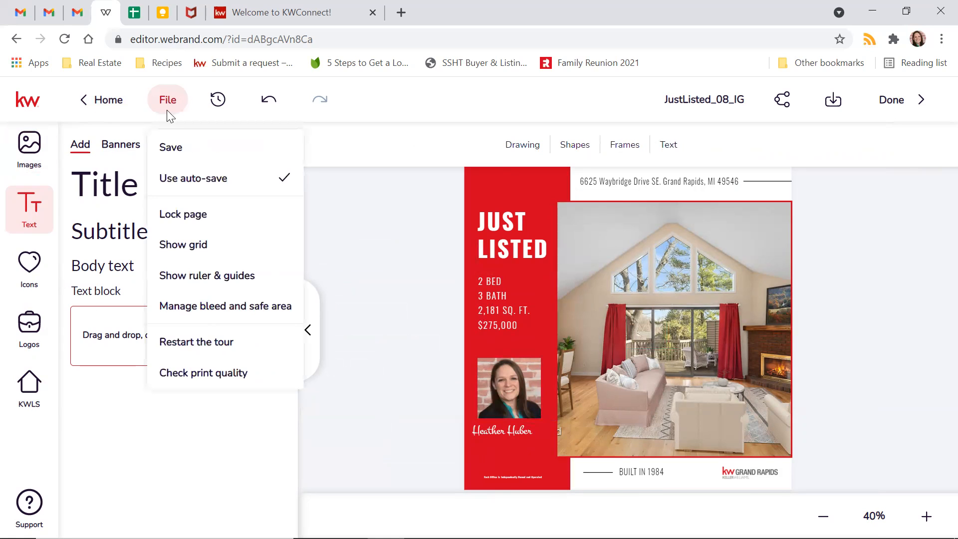
left_click(174, 151)
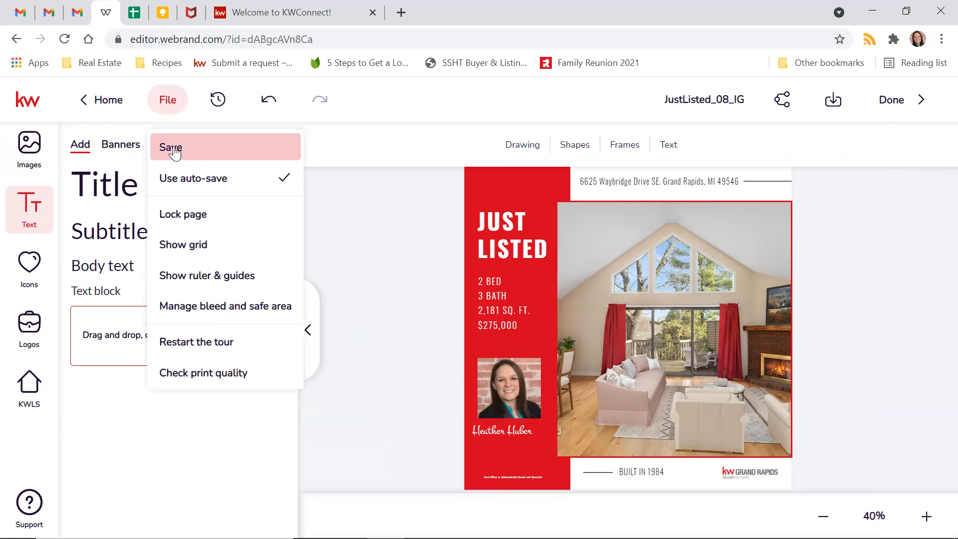
- Nudge the name slightly right to centre it under the headshot, then save again
left_click(503, 430)
left_click_drag(505, 430, 508, 430)
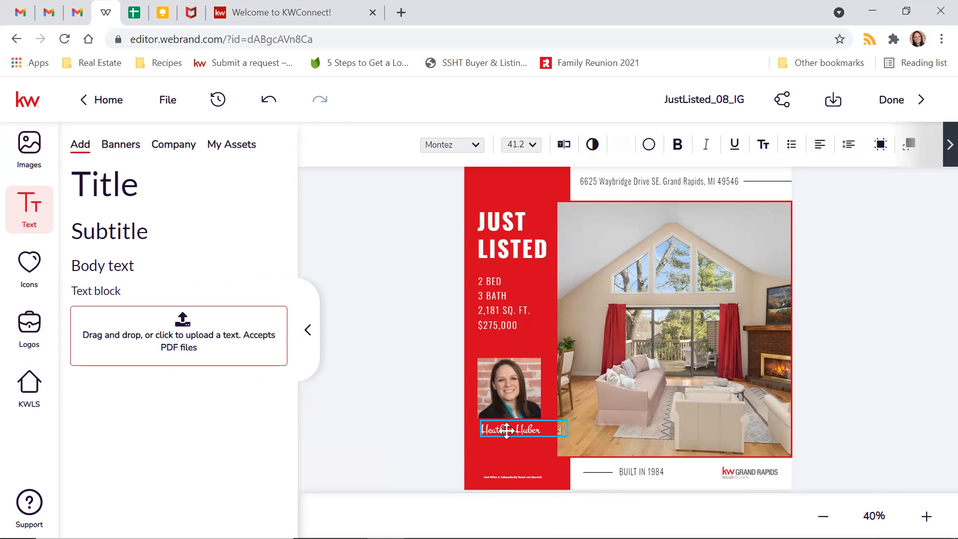
left_click(365, 265)
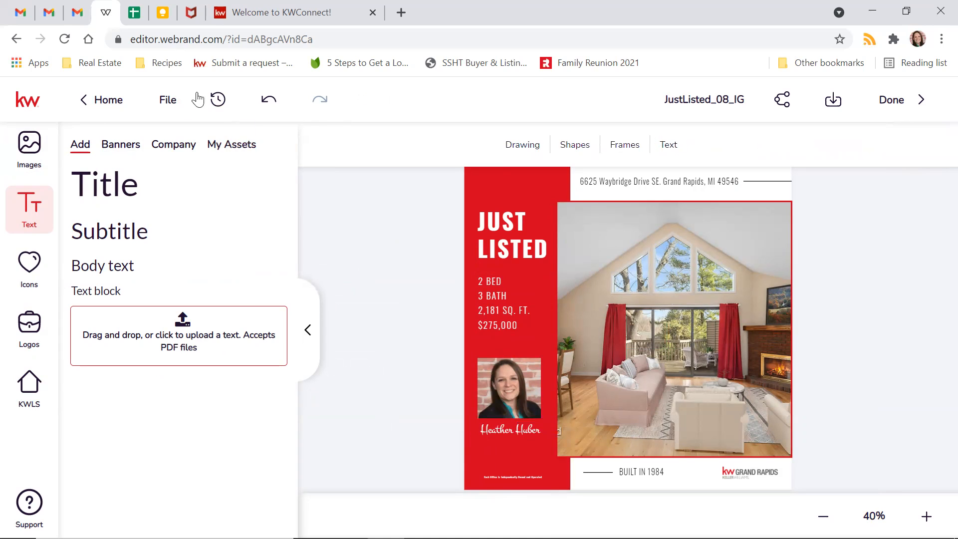
left_click(172, 100)
left_click(172, 147)
- Leave the design editor and create a new Social Post campaign from Campaigns
left_click(903, 105)
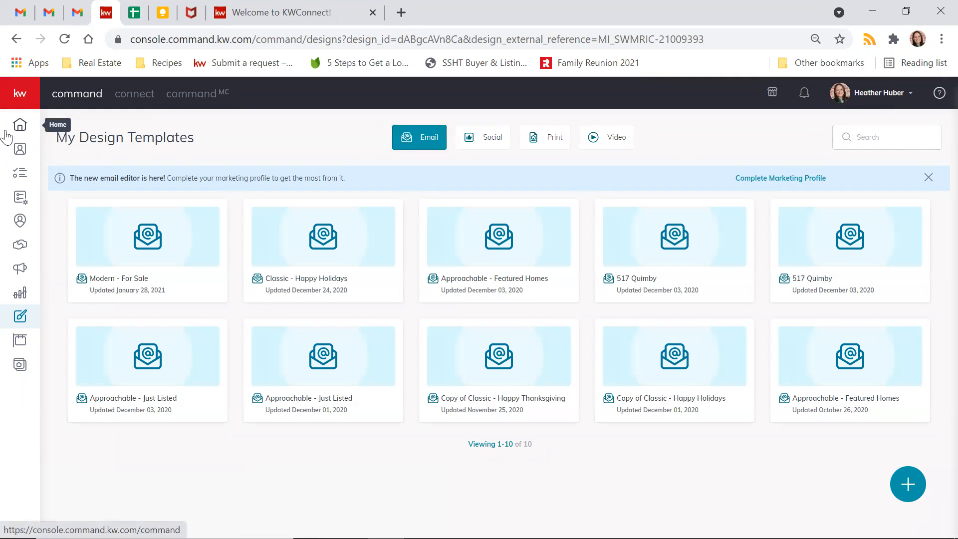
left_click(19, 270)
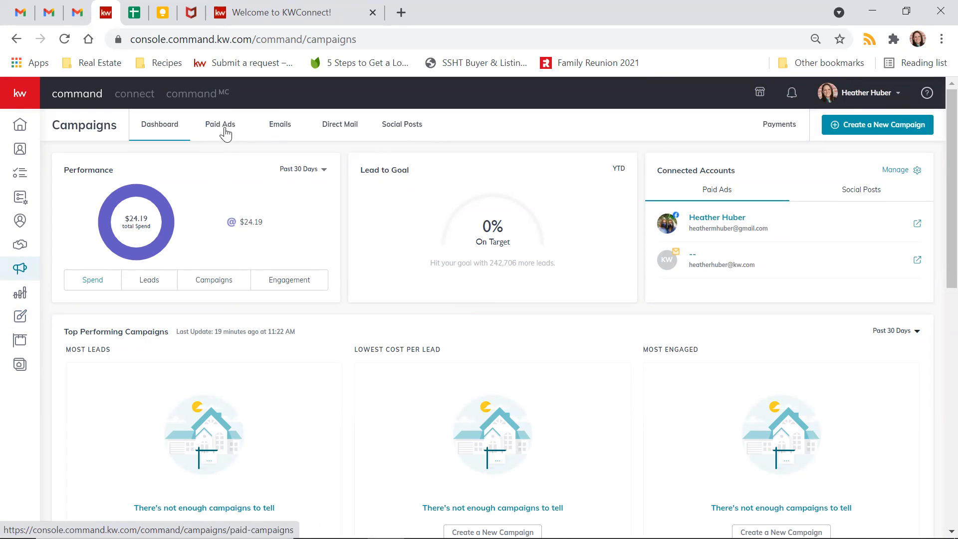
left_click(915, 128)
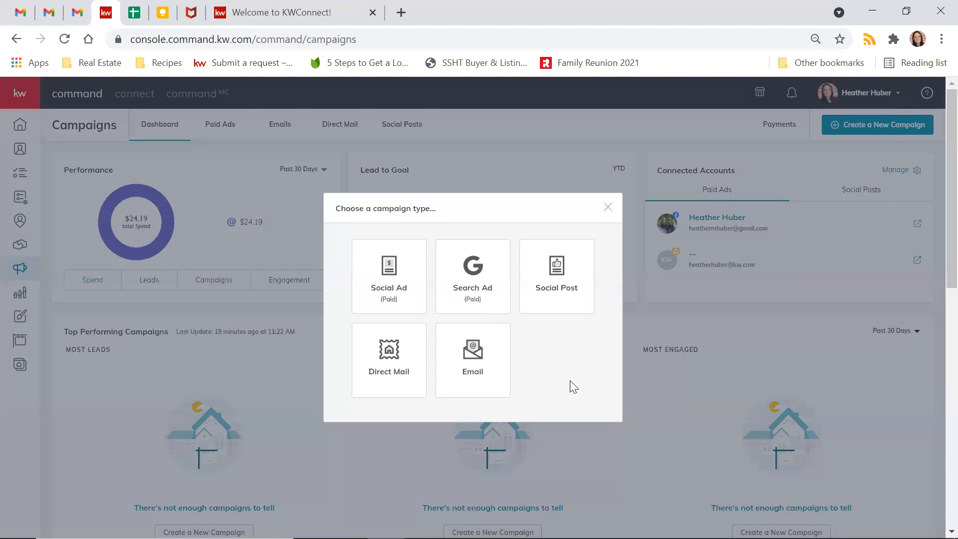
left_click(548, 291)
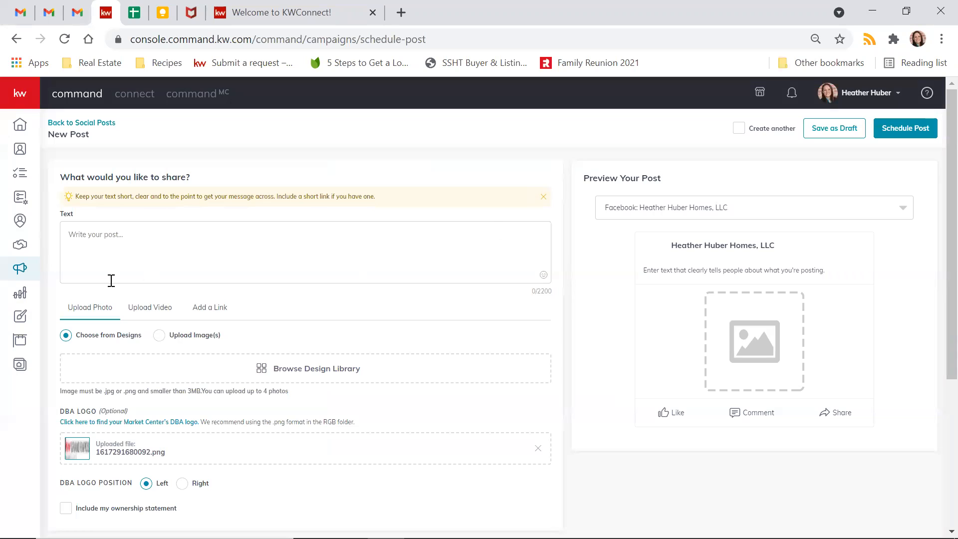
- Write 'Easy living in Grand Rapids, MI!' and attach the JustListed_08_IG design with a Square (1:1) crop
left_click(170, 249)
type("Easy living in Grand Rapids, MI!")
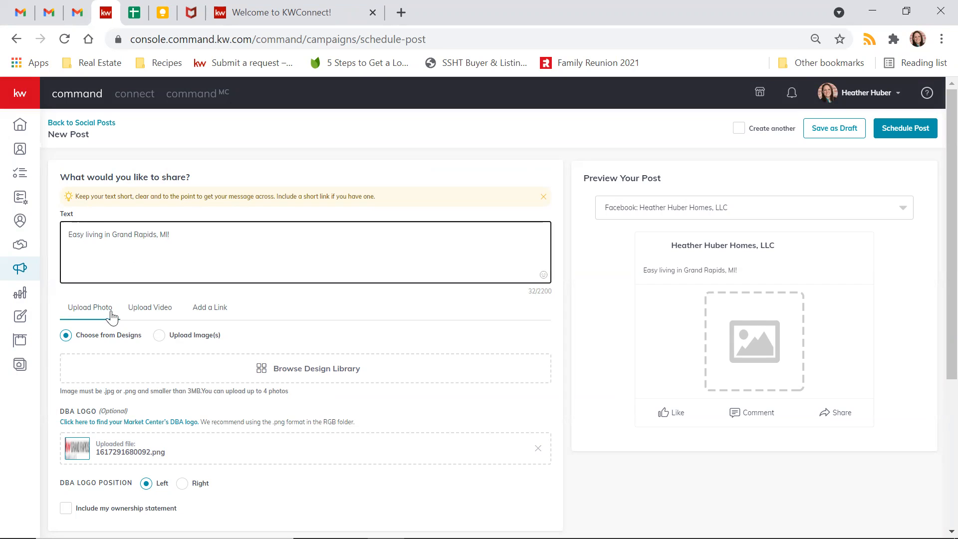
left_click(318, 373)
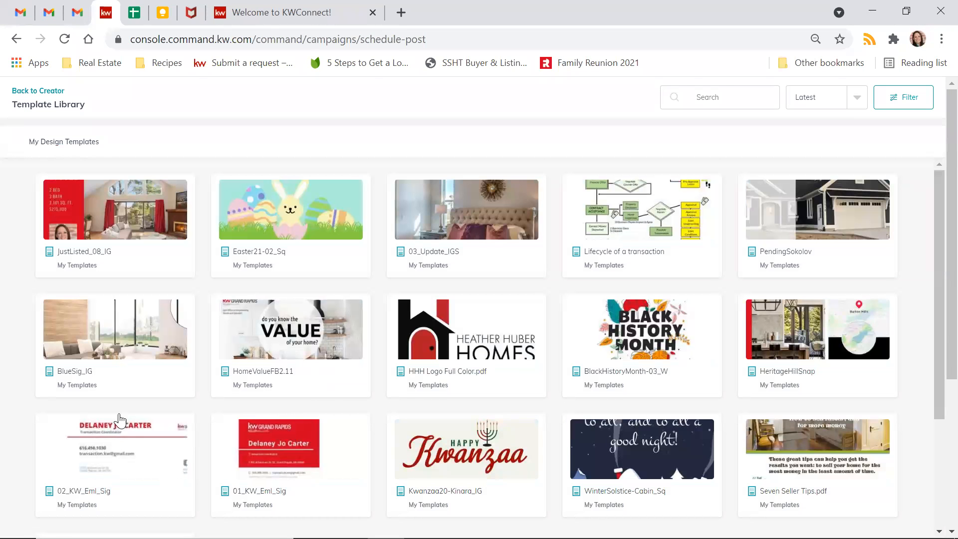
left_click(106, 220)
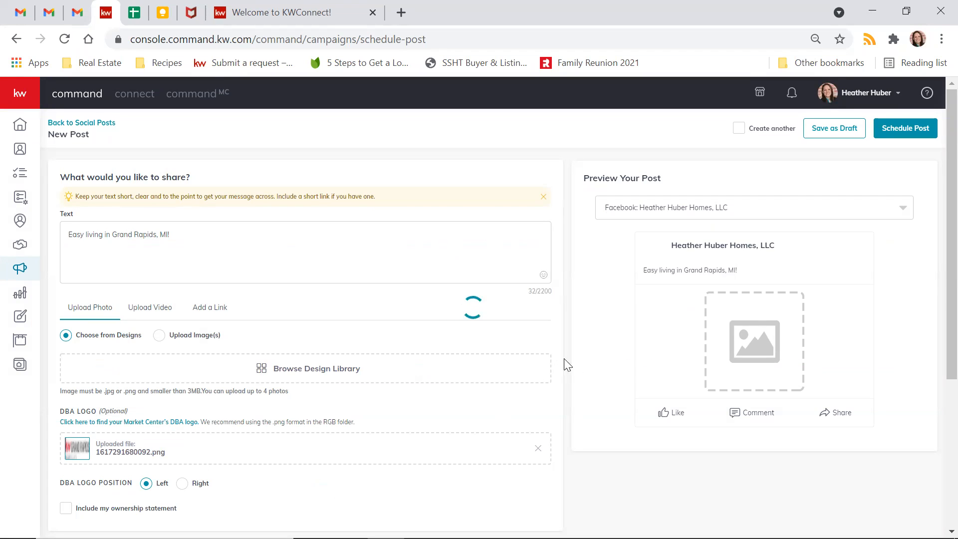
scroll(579, 373, "down", 1)
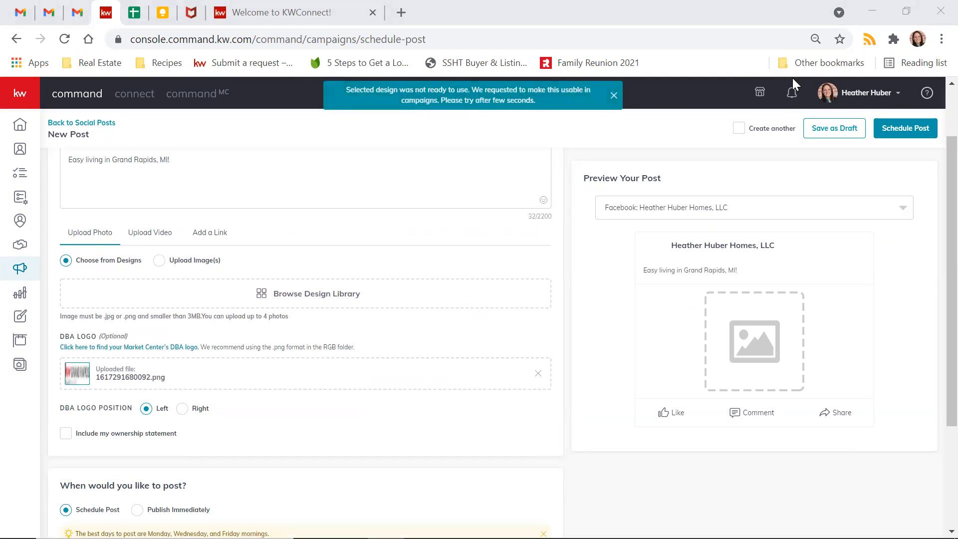
left_click(561, 143)
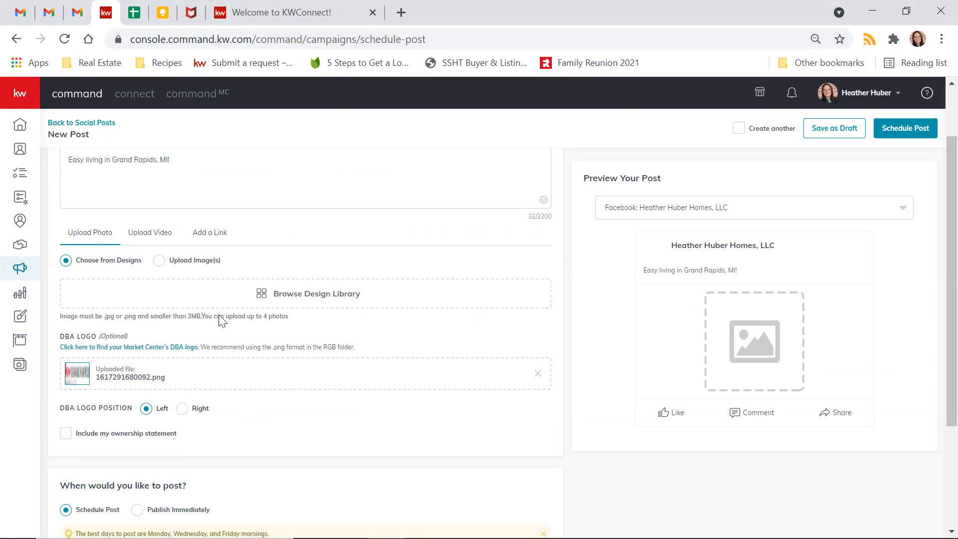
left_click(230, 302)
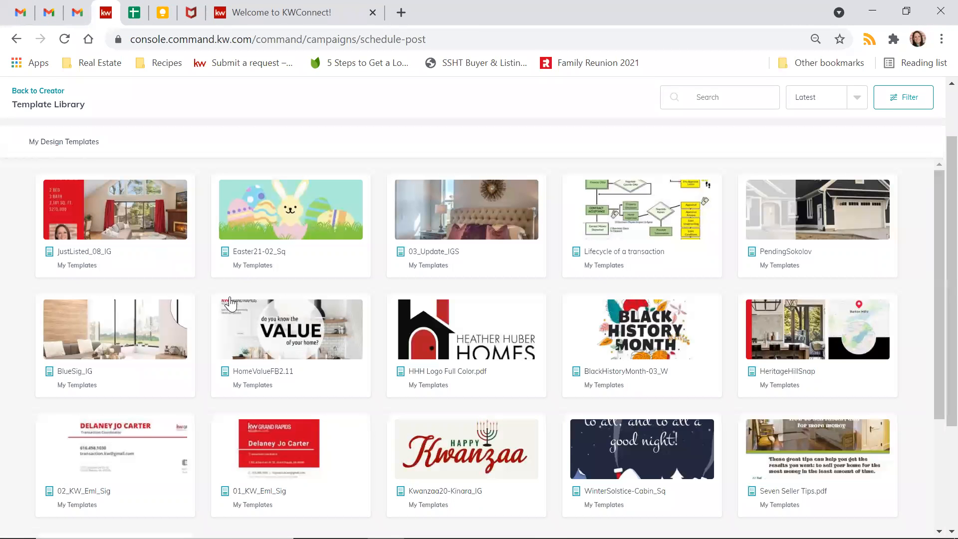
left_click(143, 238)
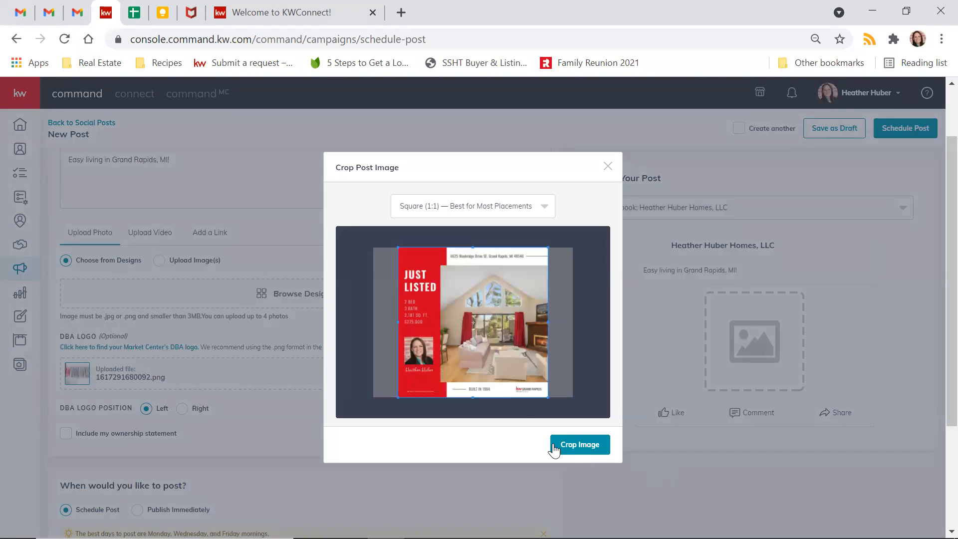
left_click(576, 447)
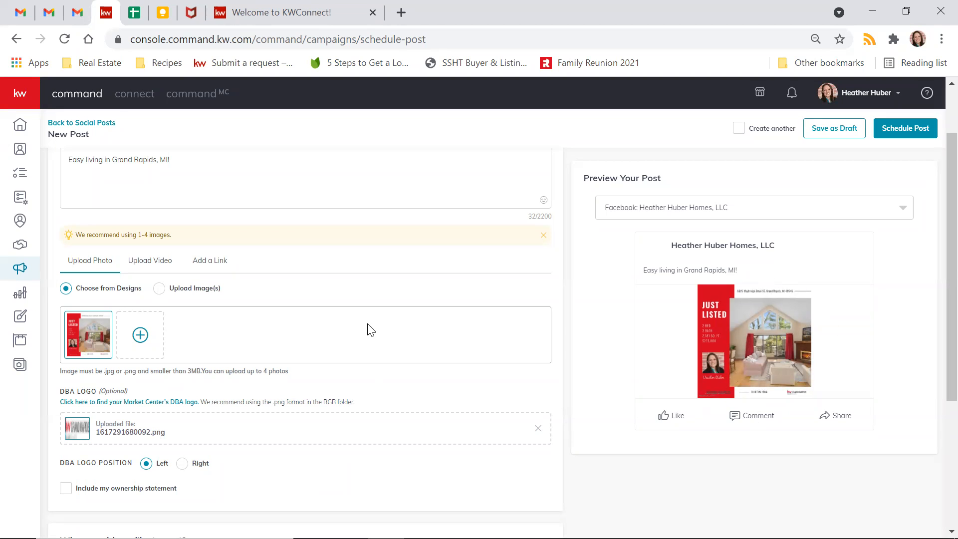
- Set the post to Publish Immediately to the Facebook page only, with Create another ticked
scroll(368, 327, "down", 4)
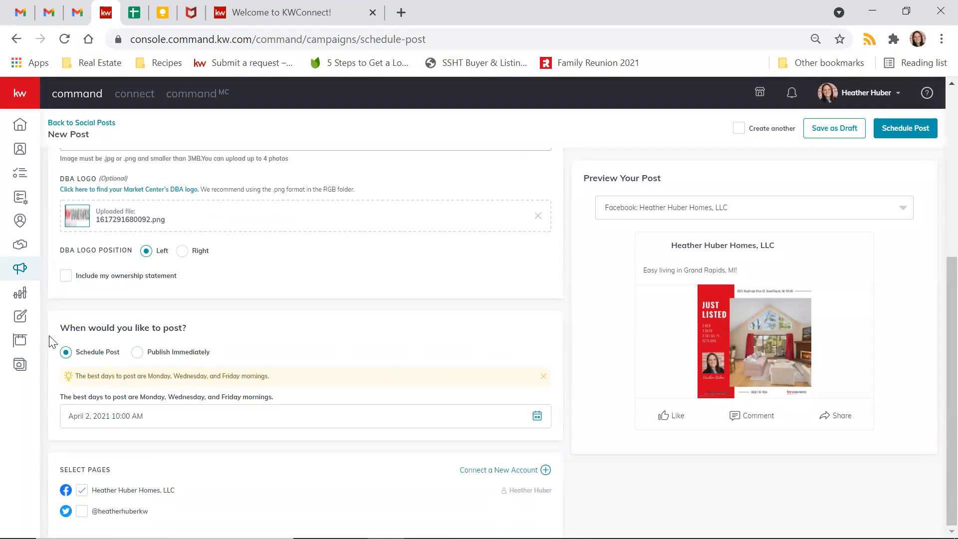
left_click(136, 352)
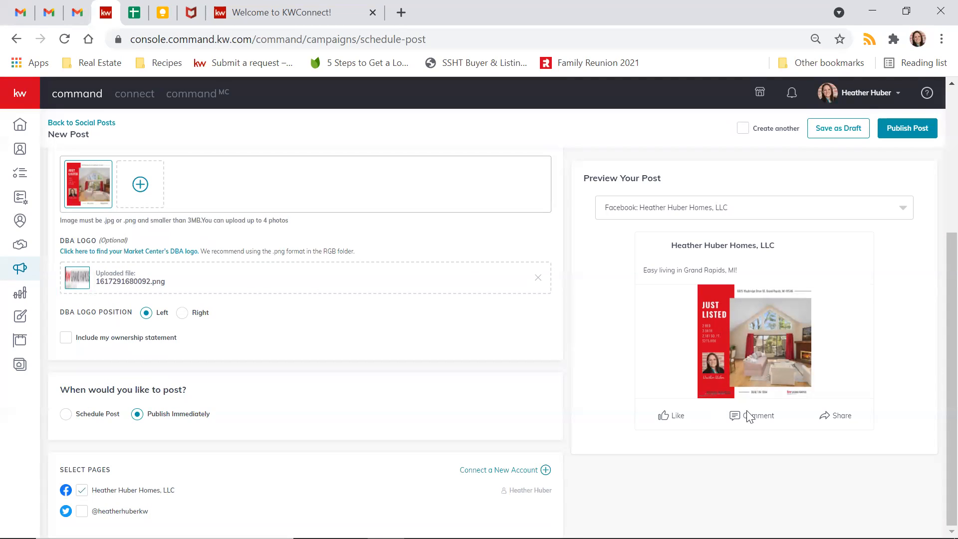
left_click(70, 416)
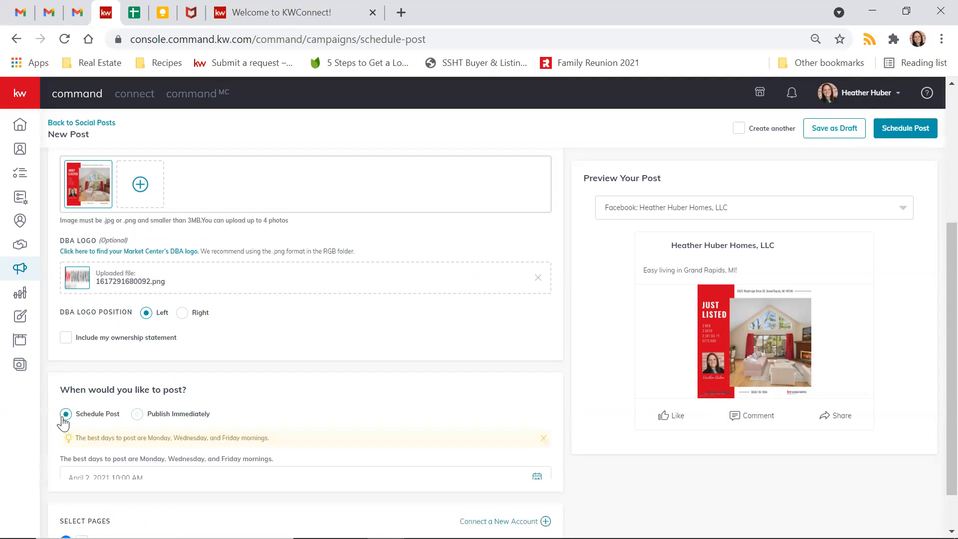
left_click(138, 414)
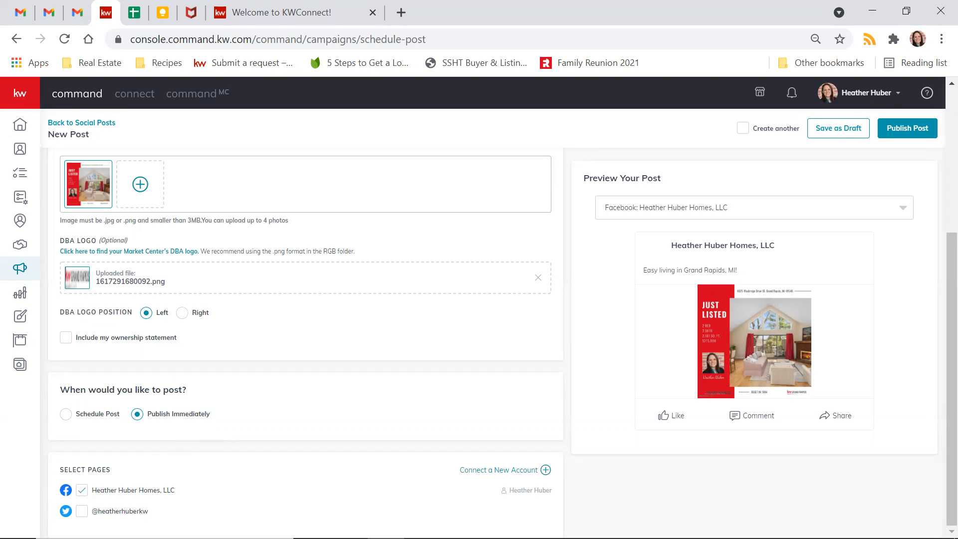
left_click(81, 510)
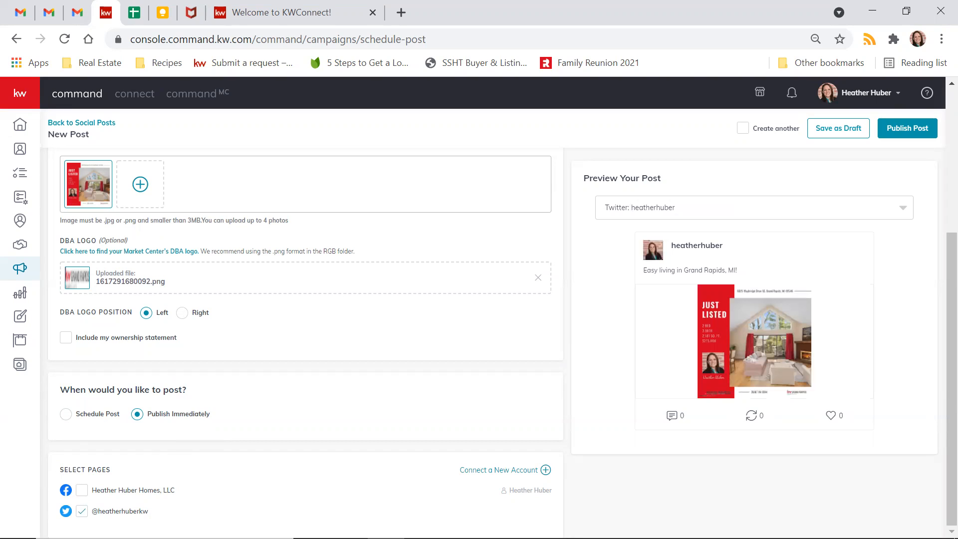
left_click(81, 489)
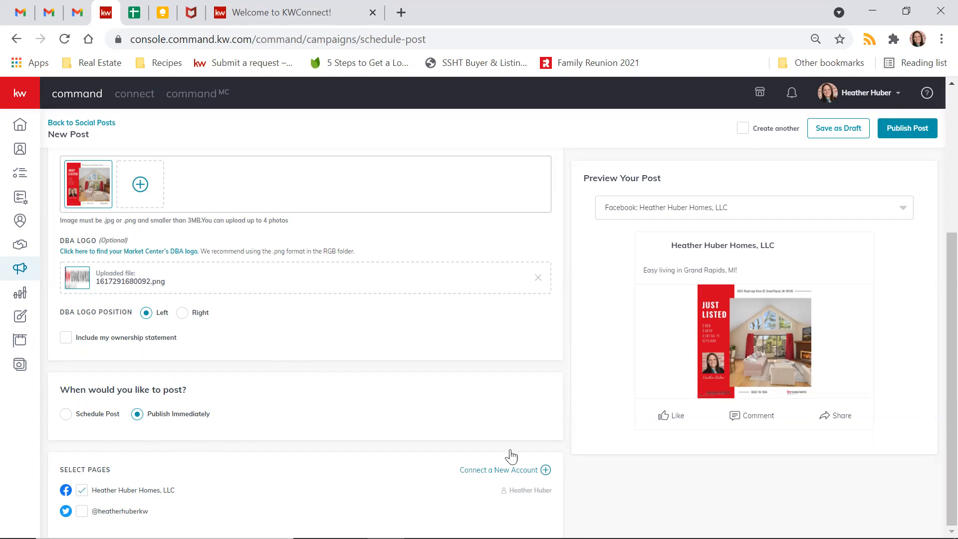
left_click(743, 129)
- Save the Facebook post as a draft, then switch the new blank post to Add a Link
left_click(841, 134)
left_click(502, 344)
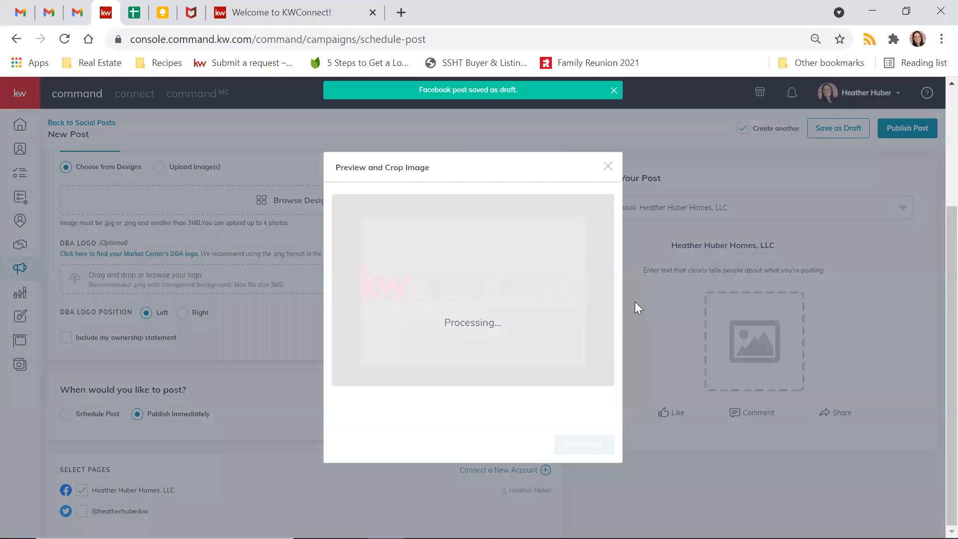
scroll(259, 207, "up", 3)
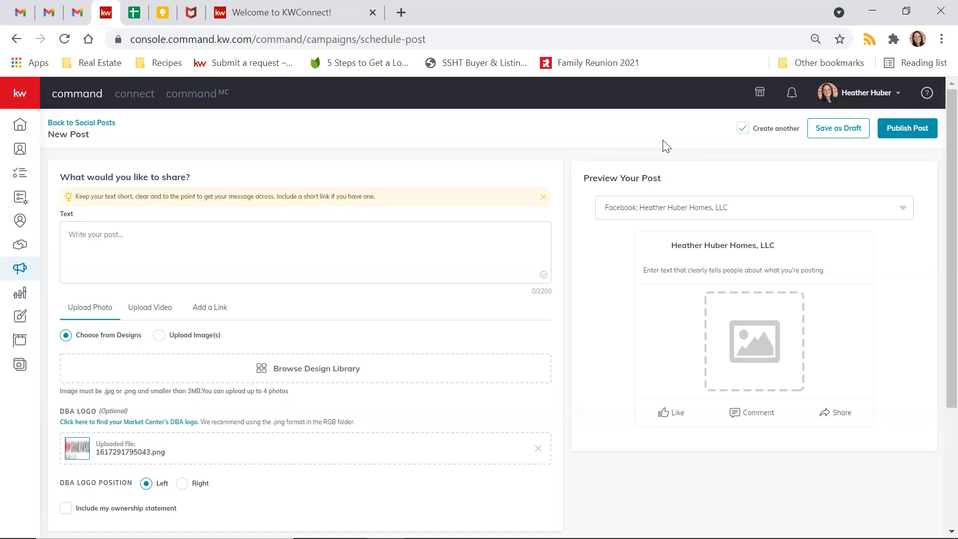
left_click(212, 309)
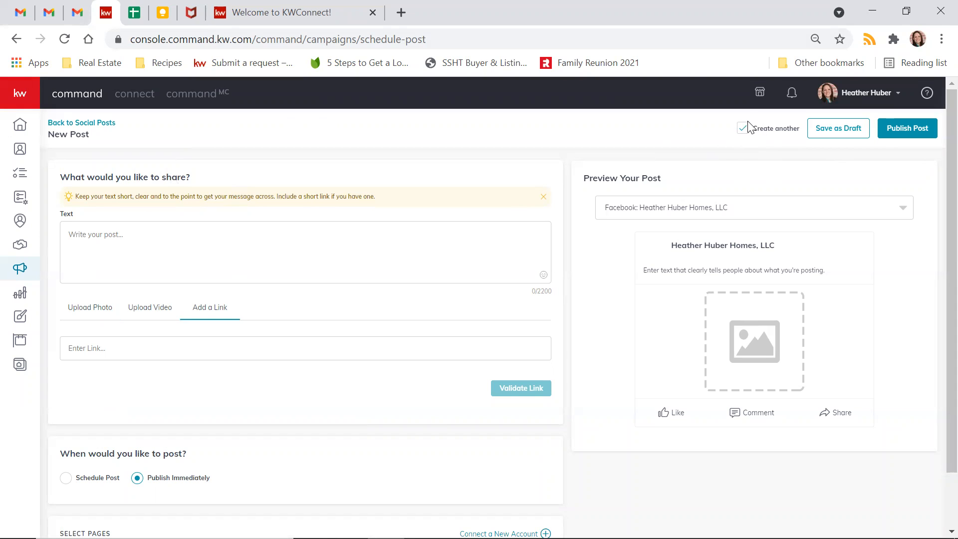
- Set the empty post to Schedule Post, untick Create another, and go back to Social Posts
scroll(289, 279, "down", 1)
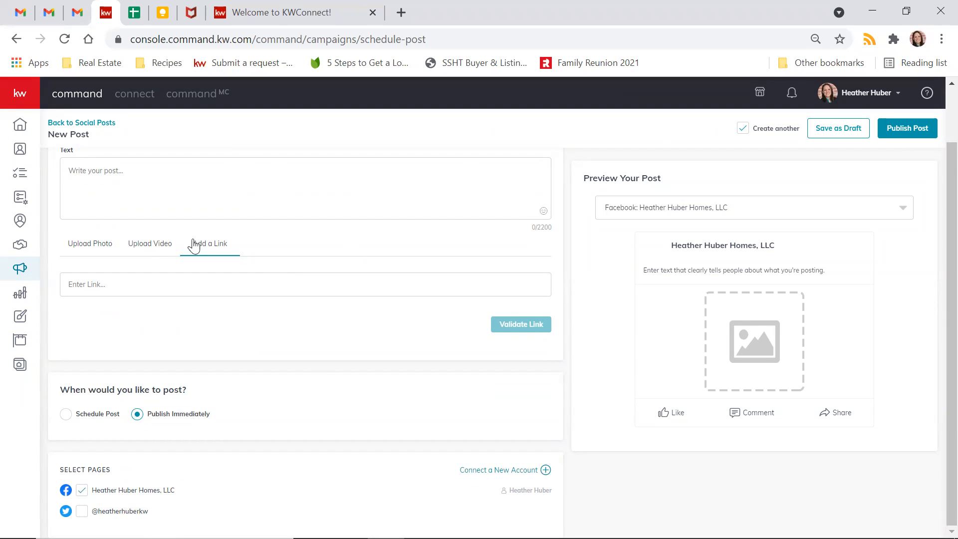
left_click(89, 182)
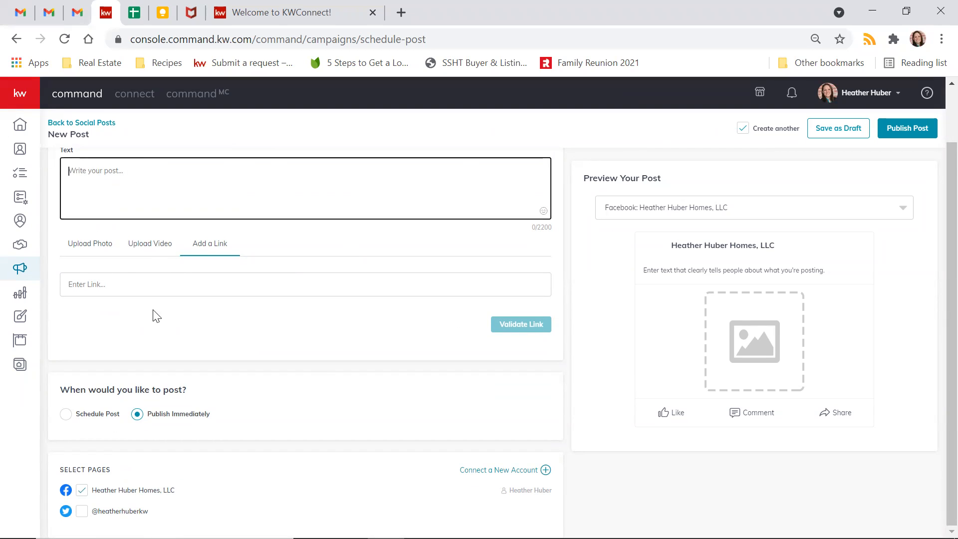
left_click(65, 414)
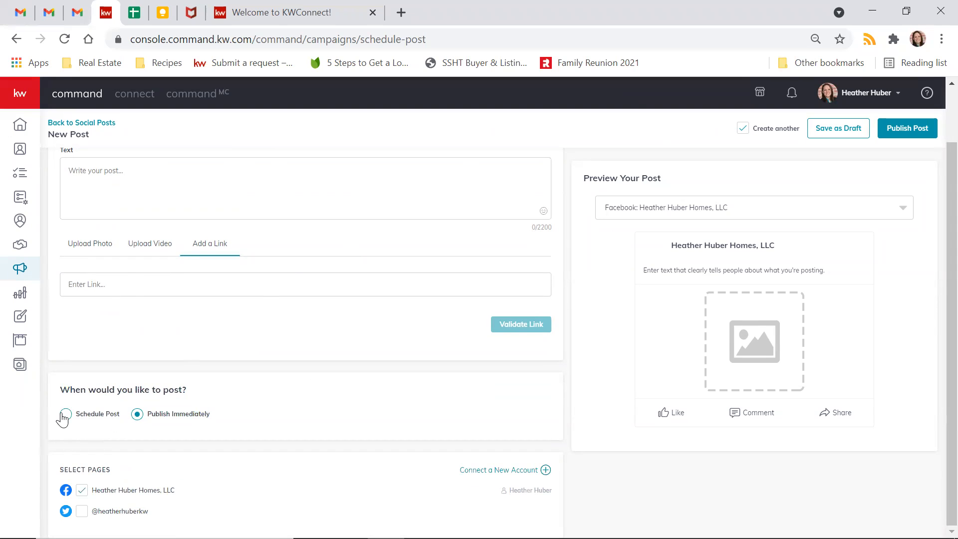
scroll(147, 423, "down", 1)
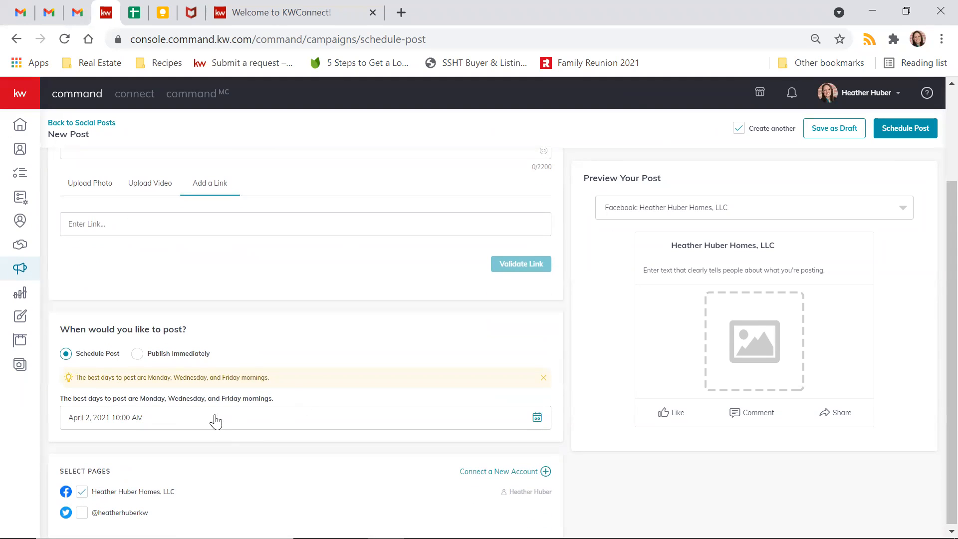
scroll(499, 314, "up", 2)
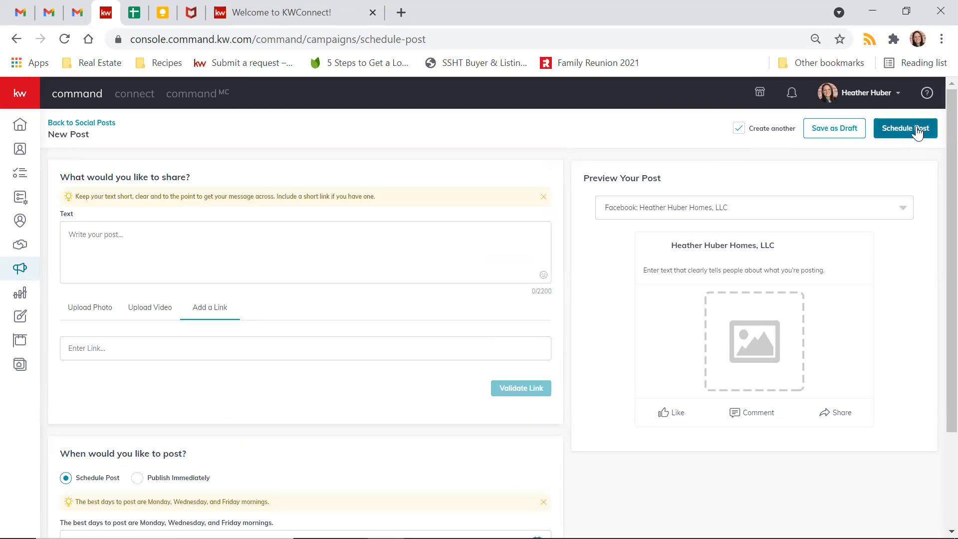
left_click(740, 131)
left_click(96, 125)
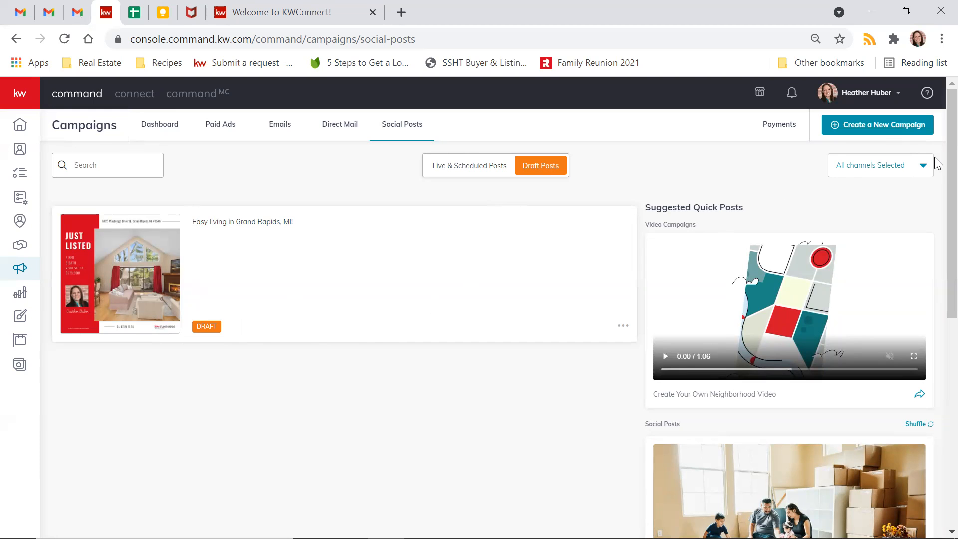
- Check the Live & Scheduled Posts calendar, advancing it to next week
left_click(493, 169)
left_click(540, 165)
left_click(461, 166)
scroll(158, 284, "down", 4)
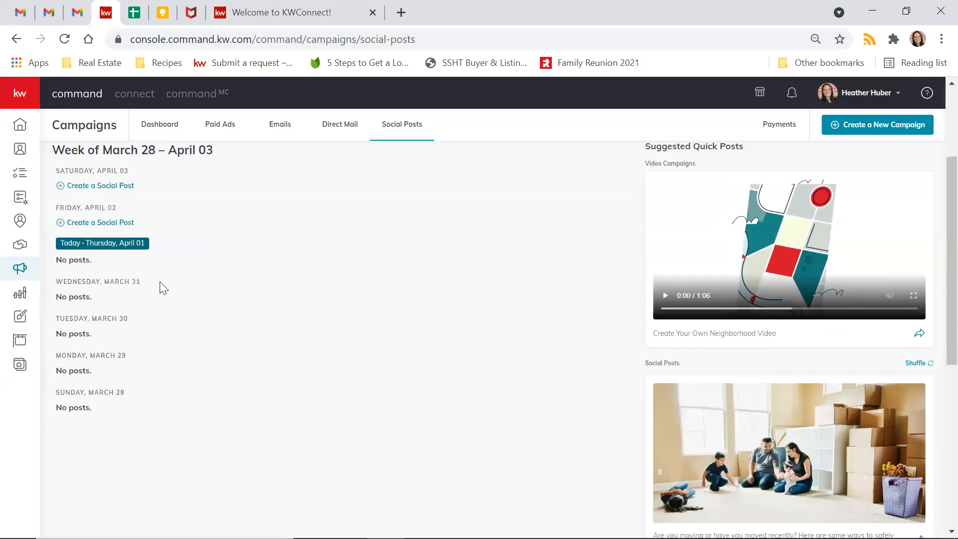
scroll(154, 288, "up", 4)
left_click(579, 204)
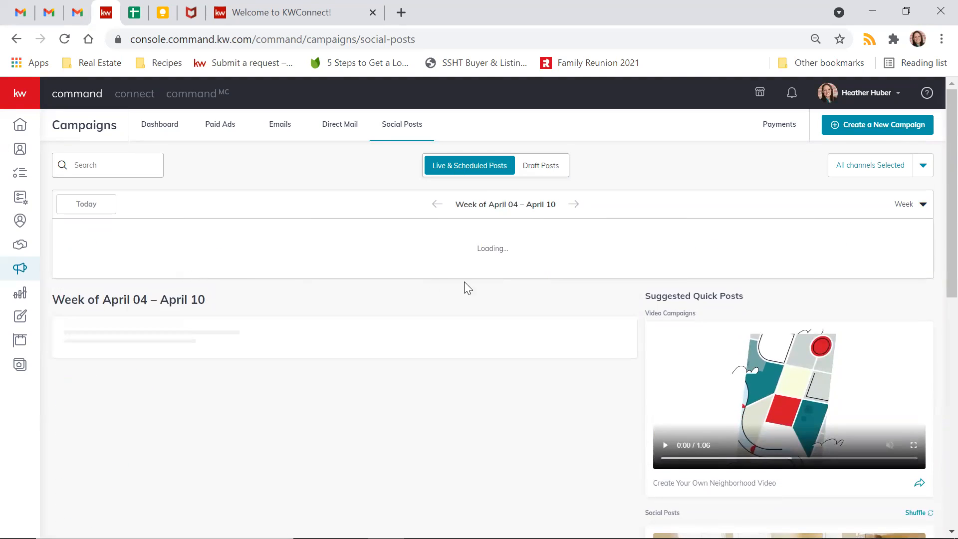
scroll(191, 390, "down", 6)
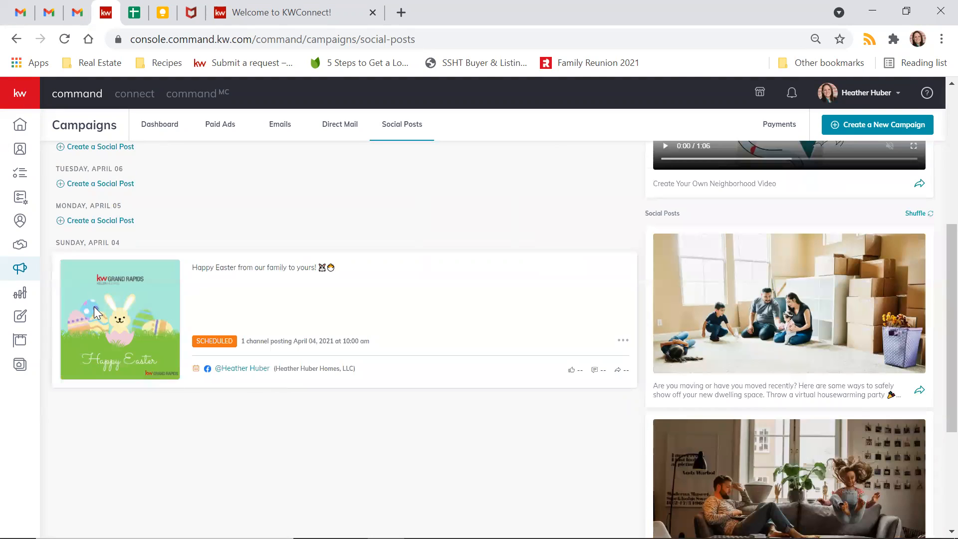
scroll(476, 402, "up", 6)
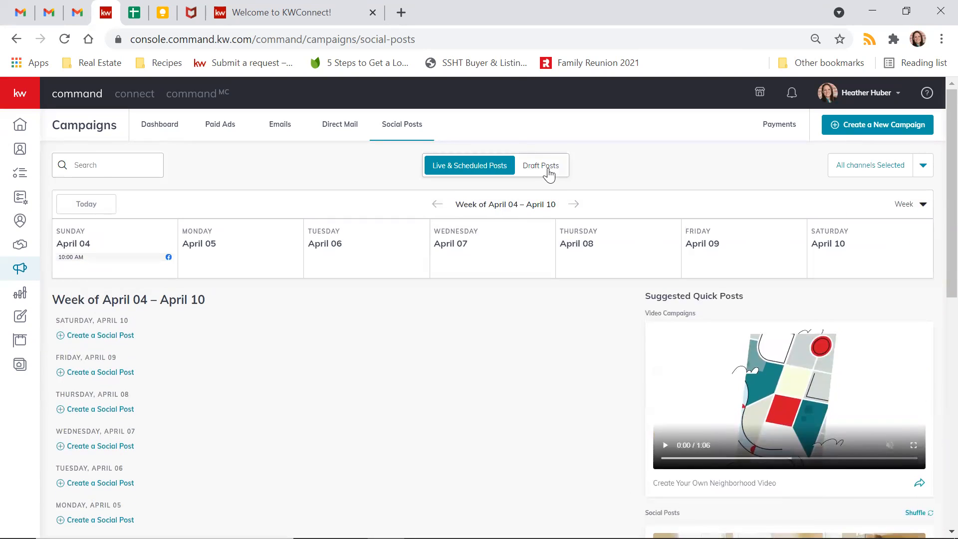
- Delete the 'Easy living in Grand Rapids, MI!' draft from the Draft Posts list
left_click(548, 169)
left_click(623, 329)
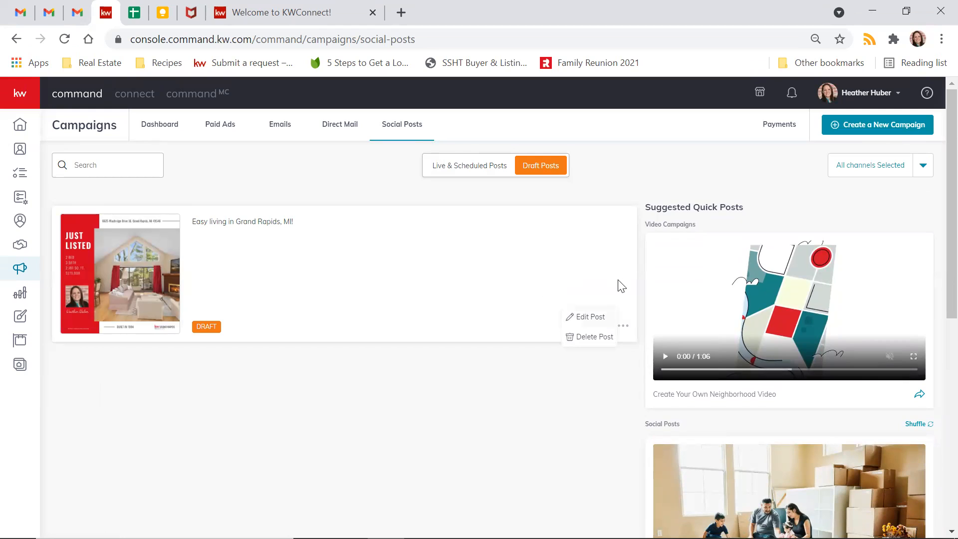
left_click(623, 329)
left_click(587, 340)
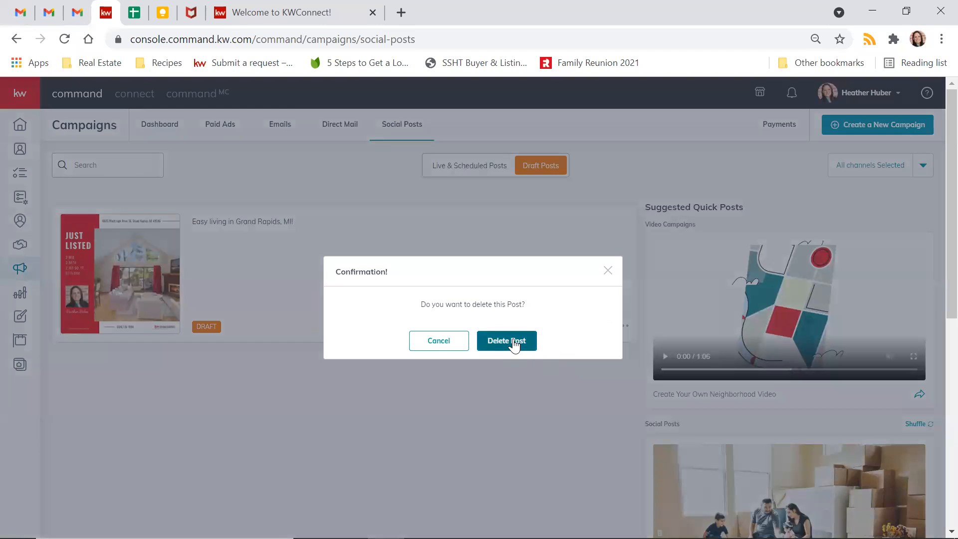
left_click(514, 342)
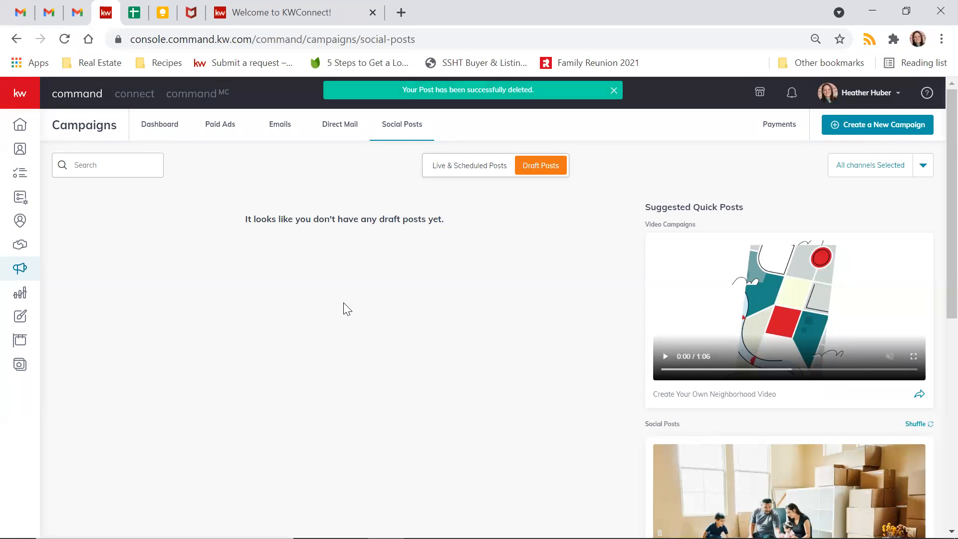